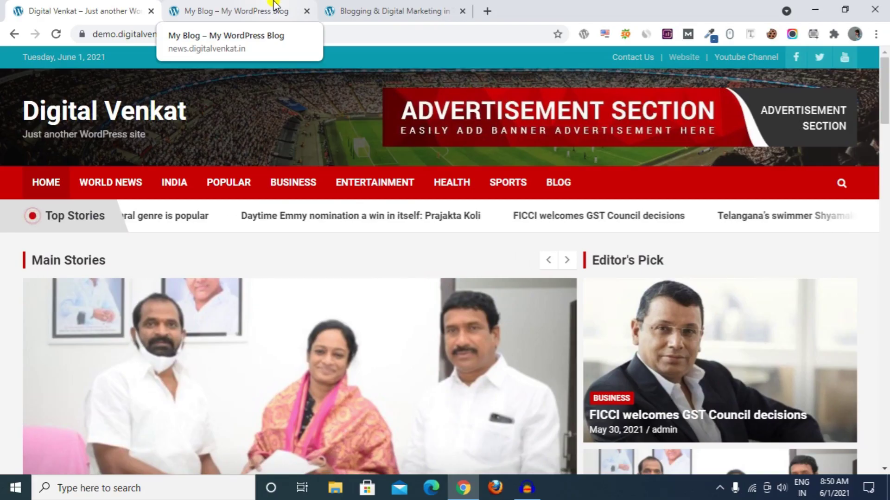
# Examine the demo news site's home page from the header through the news sections to the footer
pyautogui.scroll(-12, 314, 157)
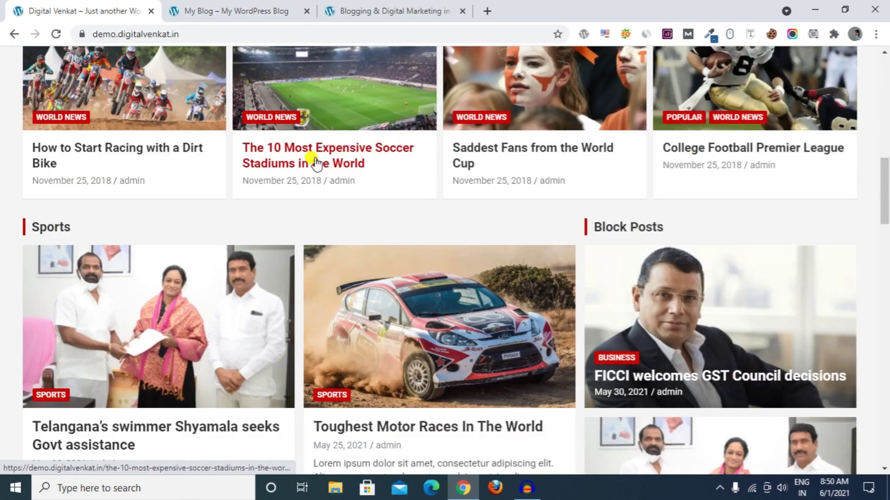
pyautogui.scroll(-20, 316, 163)
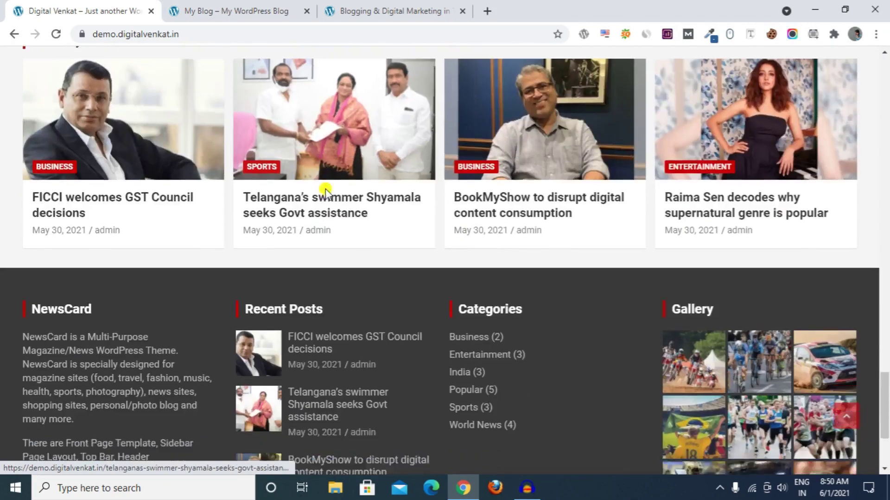
pyautogui.scroll(-3, 325, 190)
pyautogui.moveTo(885, 418); pyautogui.dragTo(878, 78)
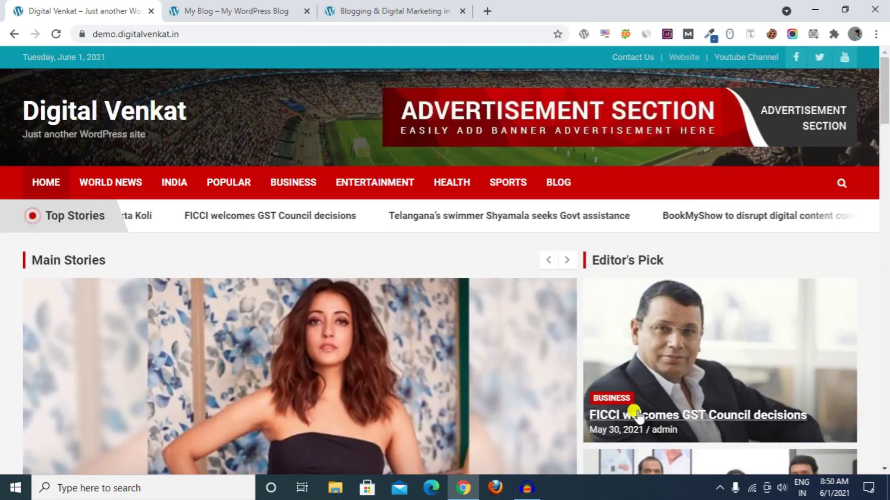
# Compare the web addresses of the demo news site and the fresh My Blog site, and look over the demo's news sections
pyautogui.click(283, 6)
pyautogui.moveTo(287, 28); pyautogui.dragTo(32, 39)
pyautogui.click(93, 10)
pyautogui.moveTo(116, 34); pyautogui.dragTo(223, 32)
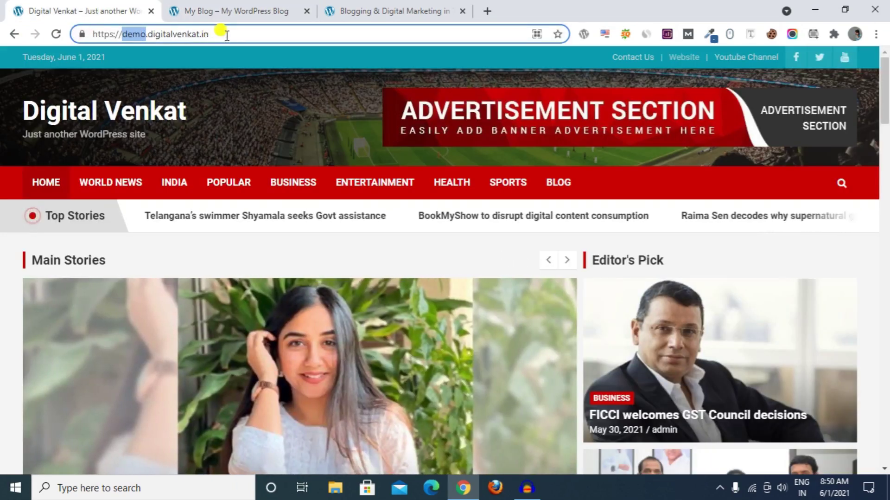
pyautogui.click(226, 35)
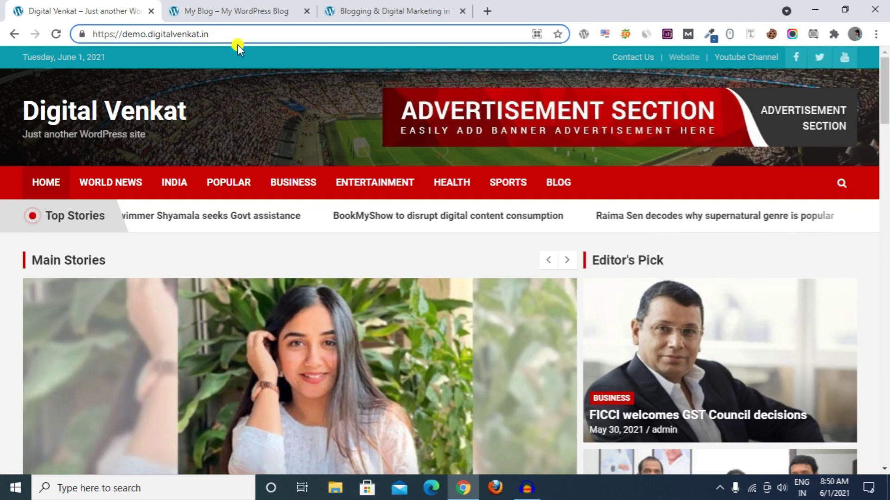
pyautogui.scroll(-7, 443, 219)
pyautogui.scroll(-18, 443, 219)
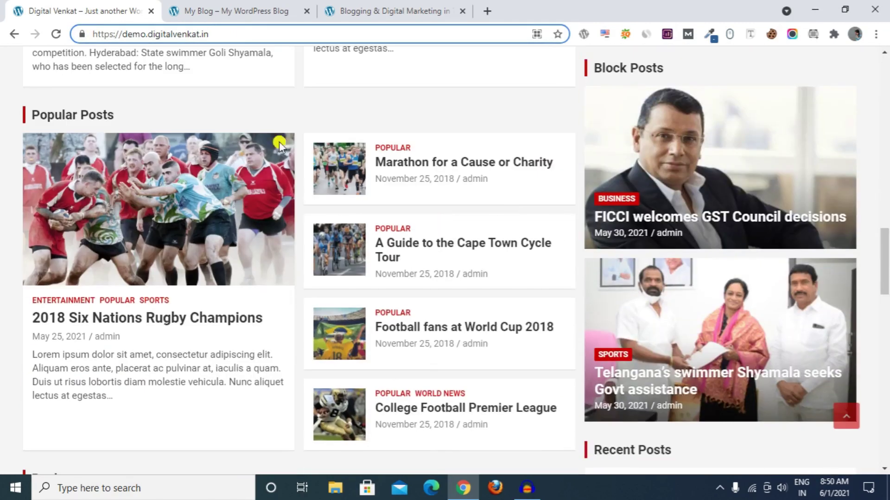
pyautogui.click(249, 14)
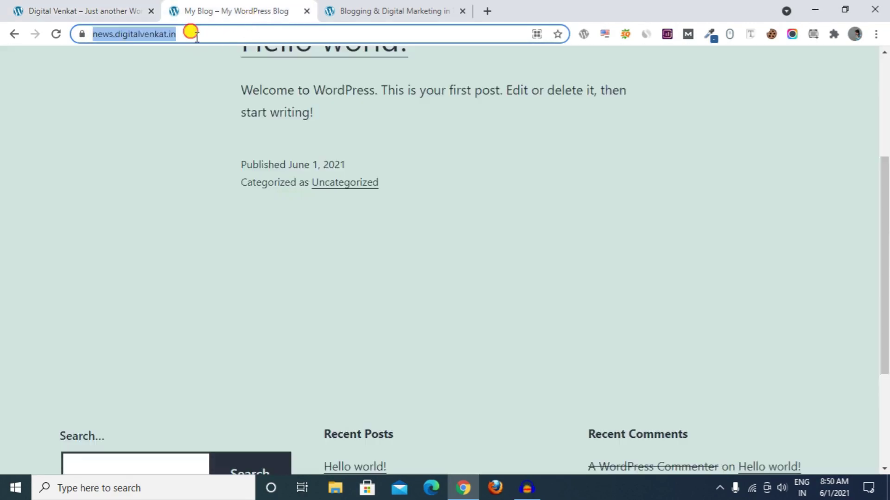
pyautogui.click(226, 34)
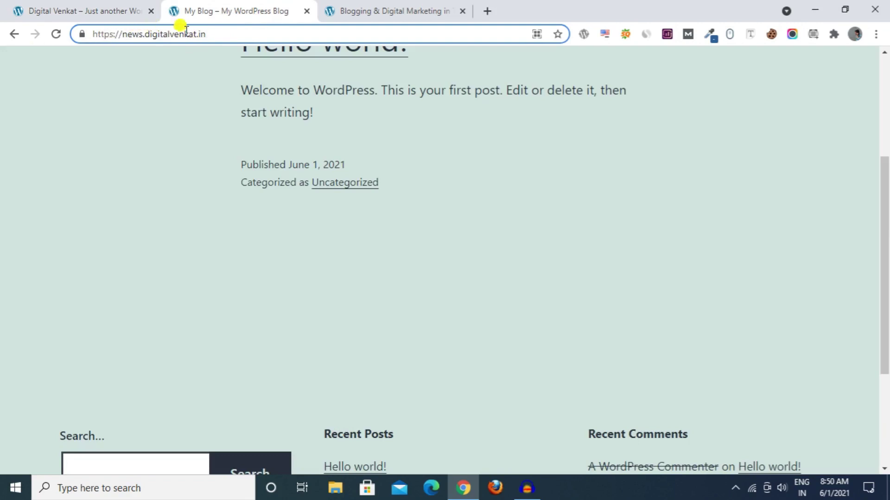
pyautogui.press('Return')
# Compare the upper part of the demo's home page with the default front page of My Blog
pyautogui.click(138, 9)
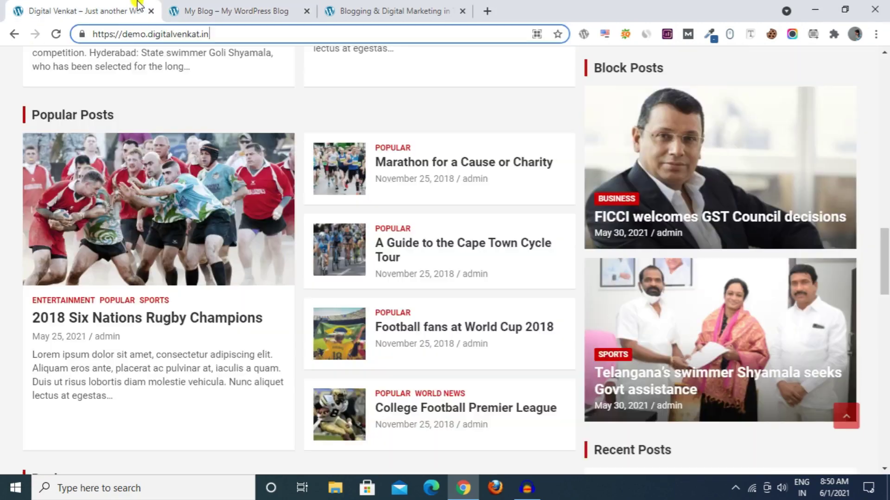
pyautogui.scroll(10, 262, 287)
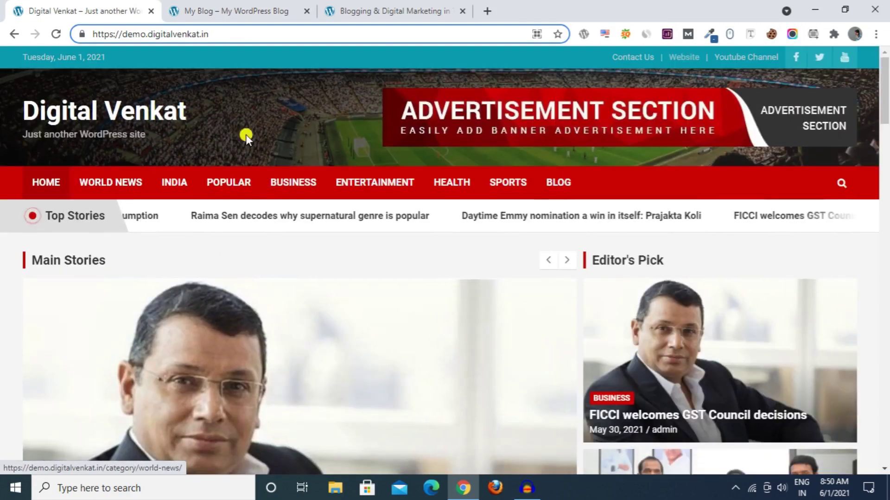
pyautogui.moveTo(883, 117); pyautogui.dragTo(884, 51)
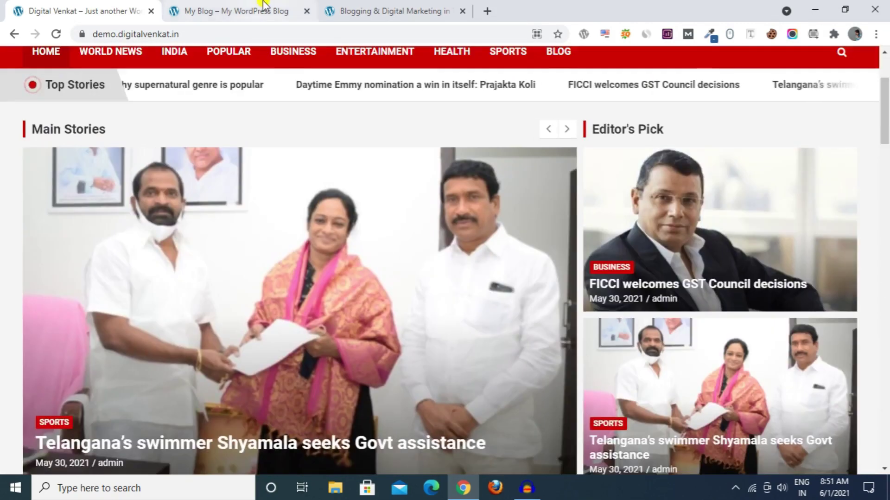
pyautogui.click(264, 10)
pyautogui.moveTo(886, 135); pyautogui.dragTo(865, 90)
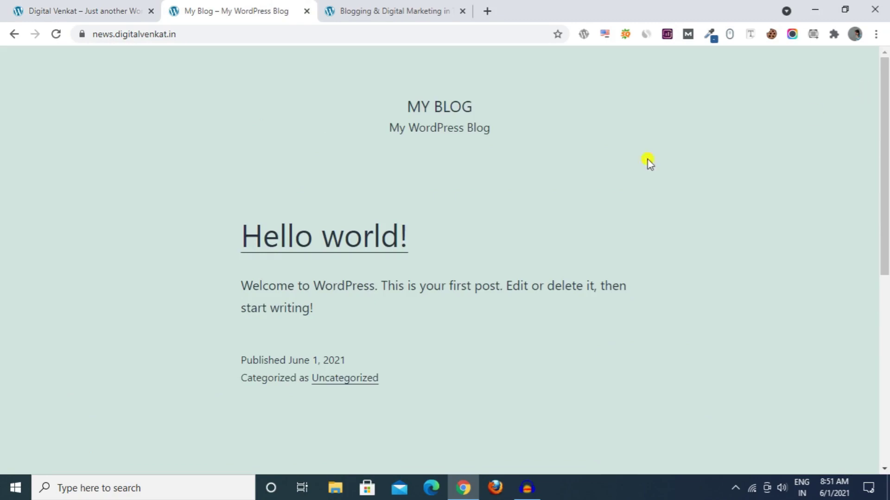
# Open the article "BookMyShow to disrupt digital content consumption" from the demo site's Main Stories and examine its headline and text
pyautogui.click(79, 10)
pyautogui.scroll(-8, 394, 387)
pyautogui.scroll(6, 371, 313)
pyautogui.scroll(3, 371, 313)
pyautogui.scroll(-3, 347, 291)
pyautogui.click(352, 291)
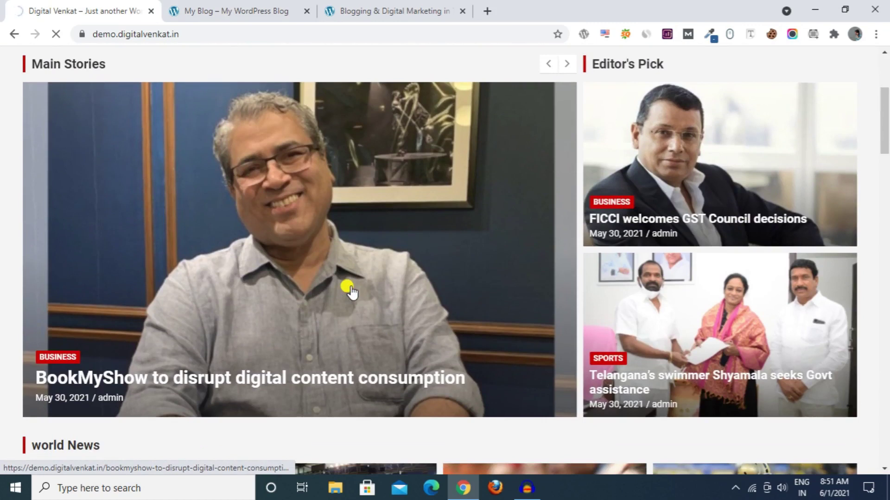
pyautogui.scroll(-4, 323, 286)
pyautogui.scroll(-4, 322, 285)
pyautogui.scroll(4, 284, 221)
pyautogui.scroll(-4, 411, 325)
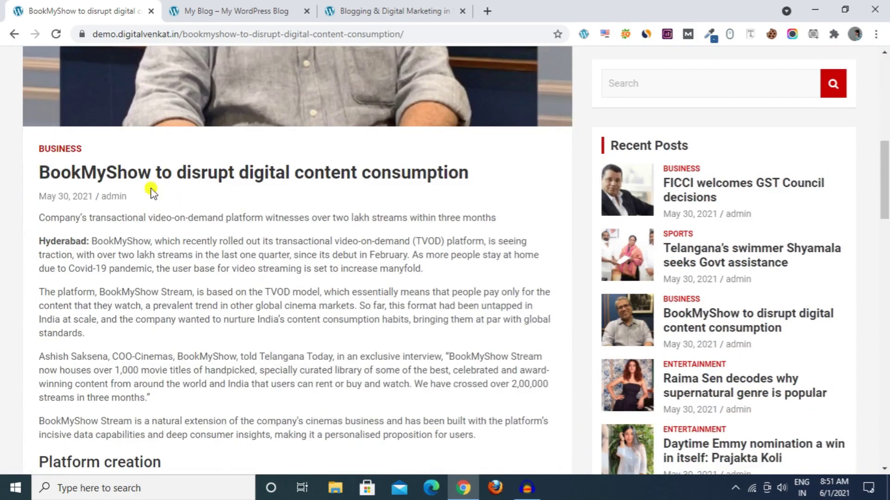
pyautogui.moveTo(37, 169); pyautogui.dragTo(537, 168)
pyautogui.click(537, 168)
# Examine the article page's comment form, sidebar search and recent posts, You may Missed section and footer widgets
pyautogui.scroll(-6, 241, 251)
pyautogui.scroll(-5, 88, 366)
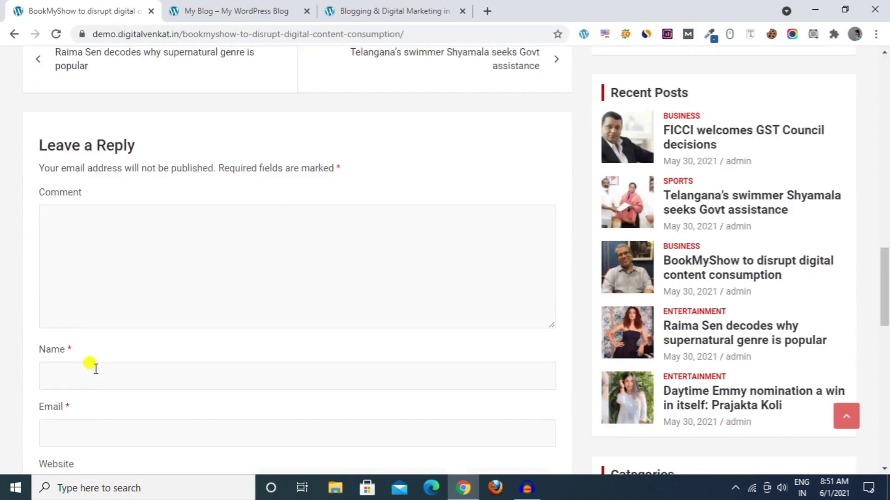
pyautogui.scroll(-8, 96, 369)
pyautogui.scroll(8, 222, 394)
pyautogui.scroll(-3, 227, 387)
pyautogui.scroll(6, 636, 348)
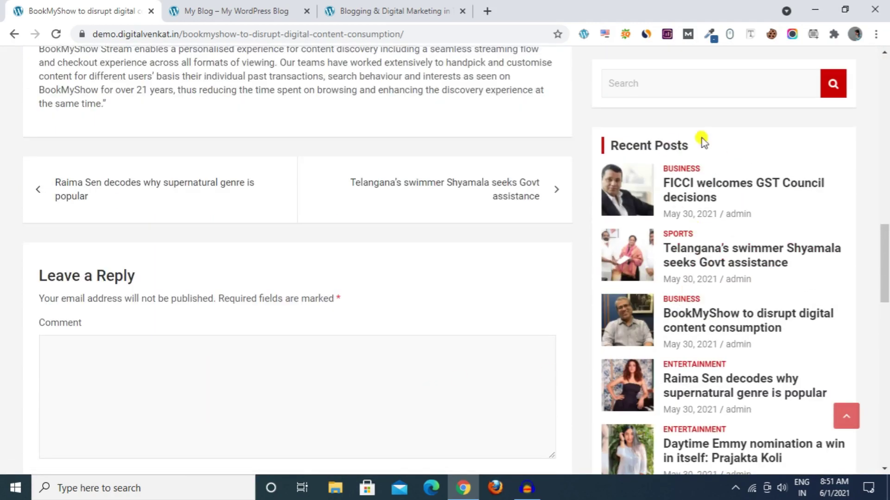
pyautogui.scroll(-4, 785, 334)
pyautogui.scroll(5, 786, 333)
pyautogui.click(701, 82)
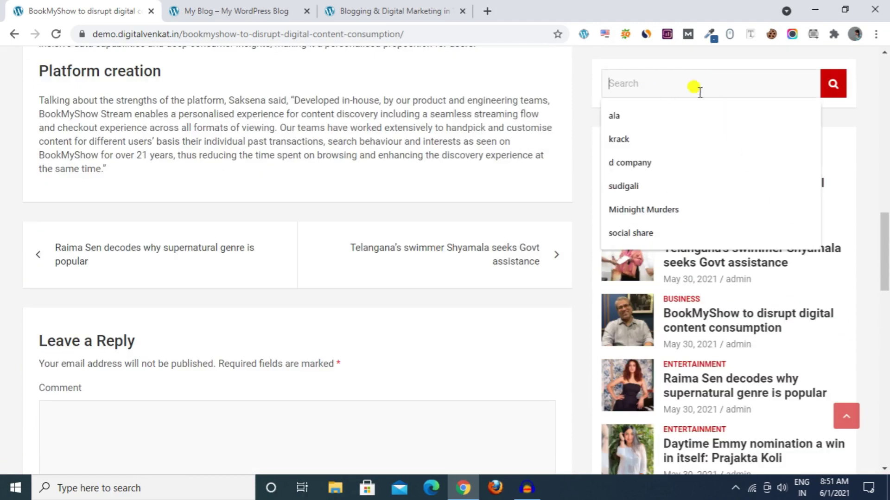
pyautogui.scroll(-12, 731, 314)
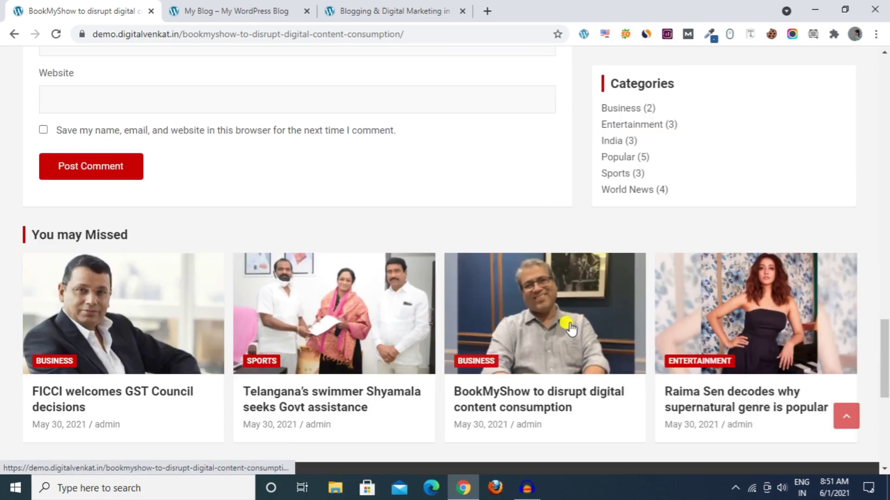
pyautogui.scroll(2, 635, 241)
pyautogui.scroll(-9, 622, 287)
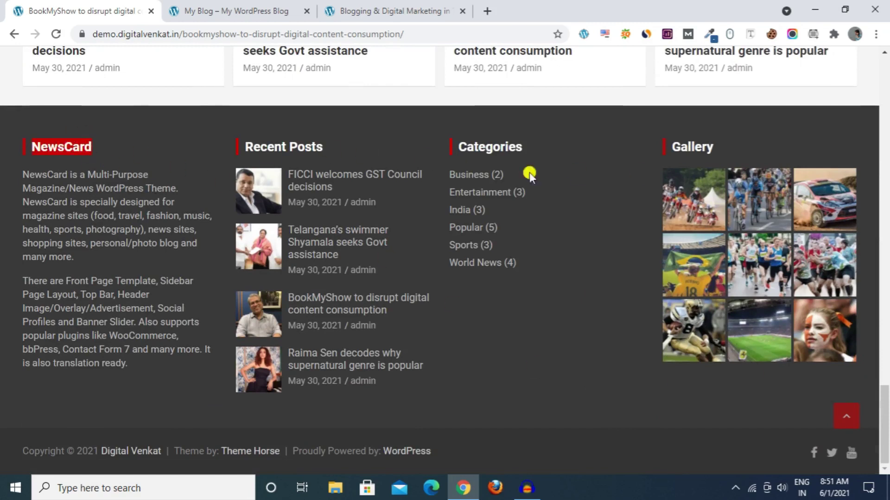
# Return to the demo site's home page and check the address of the fresh My Blog site
pyautogui.moveTo(883, 425); pyautogui.dragTo(881, 72)
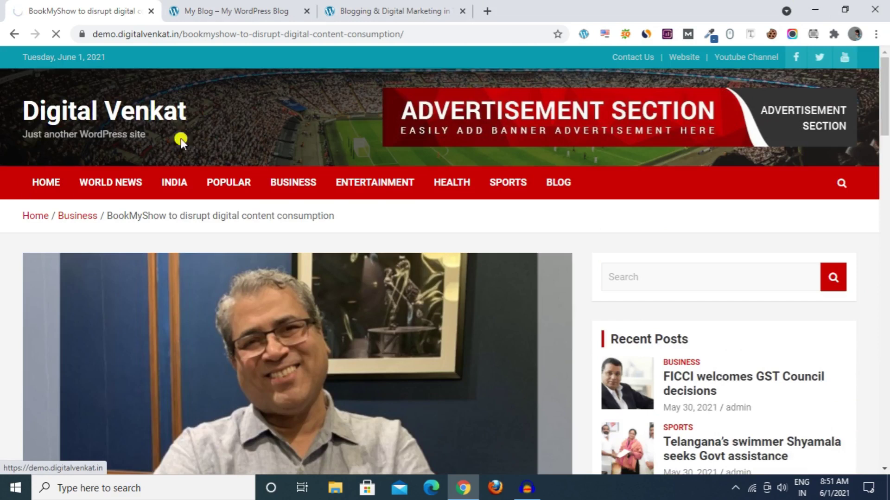
pyautogui.click(244, 9)
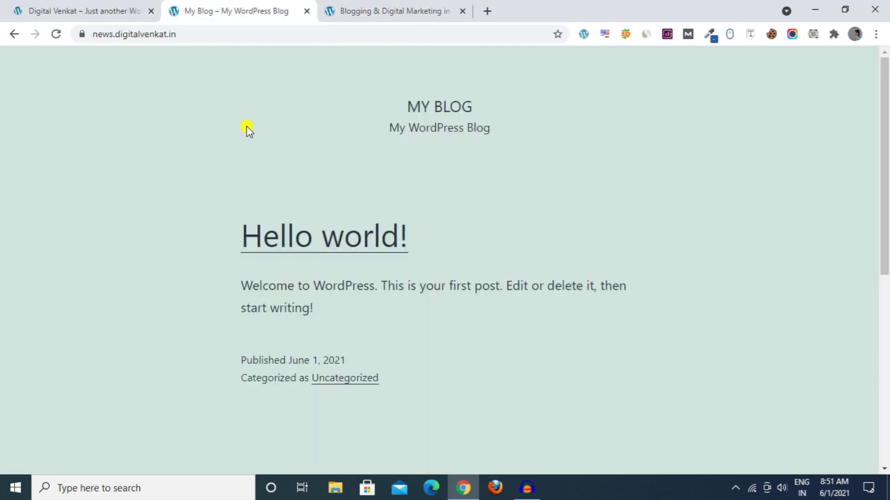
pyautogui.click(233, 37)
pyautogui.click(258, 29)
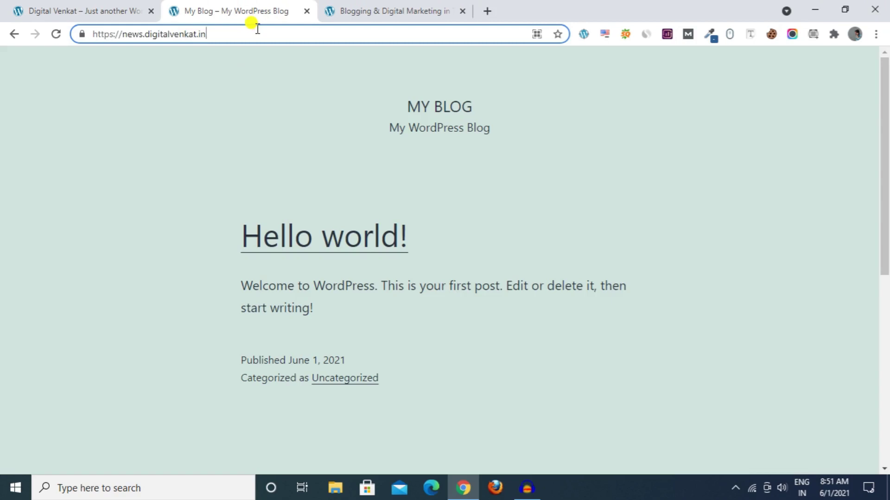
pyautogui.click(406, 8)
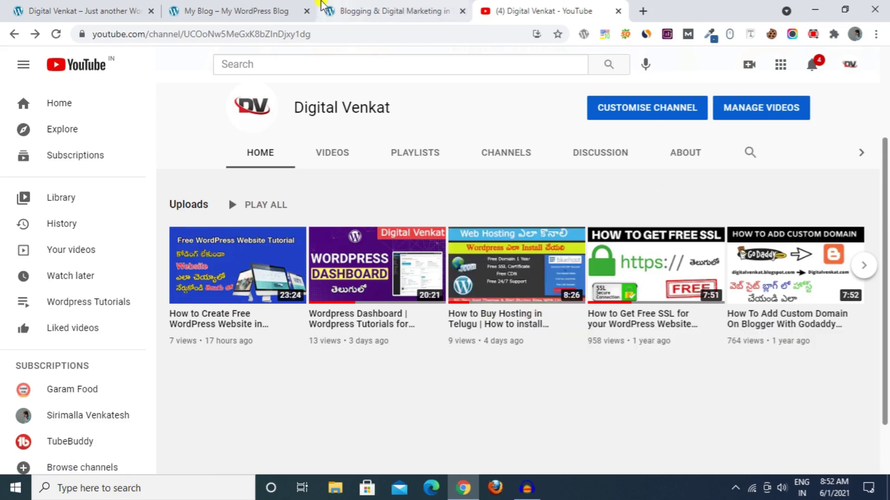
# Go to news.digitalvenkat.in/wp-admin/ and log in to the My Blog dashboard with the saved credentials
pyautogui.click(255, 6)
pyautogui.click(218, 101)
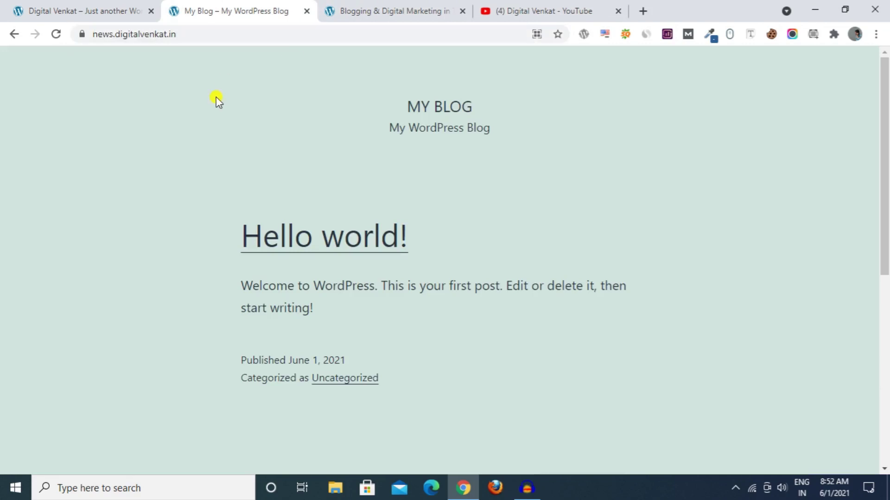
pyautogui.click(367, 36)
pyautogui.click(370, 35)
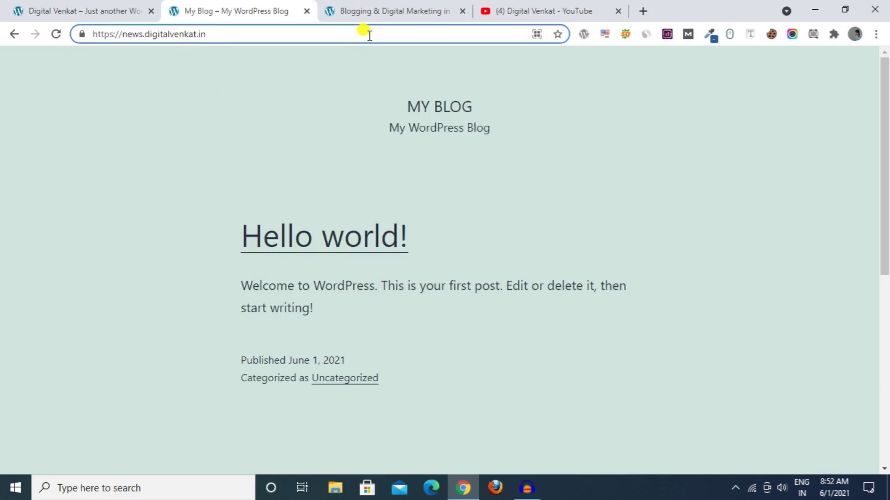
pyautogui.write('/wp')
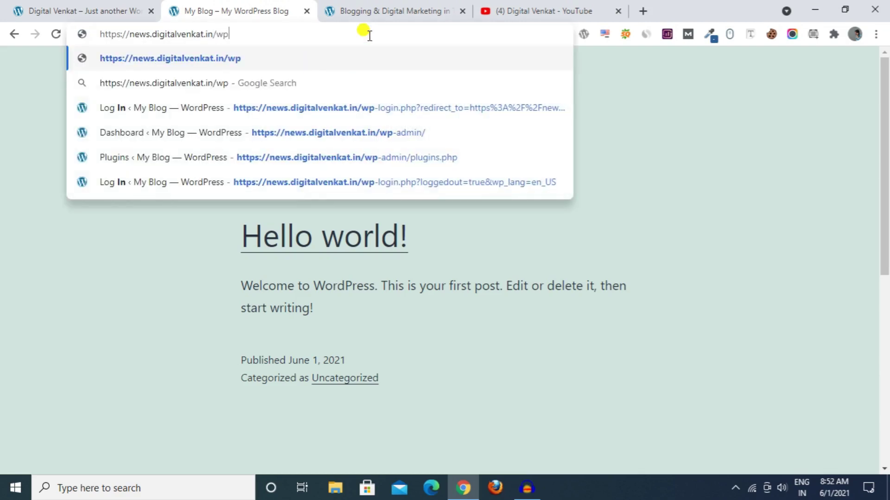
pyautogui.click(370, 133)
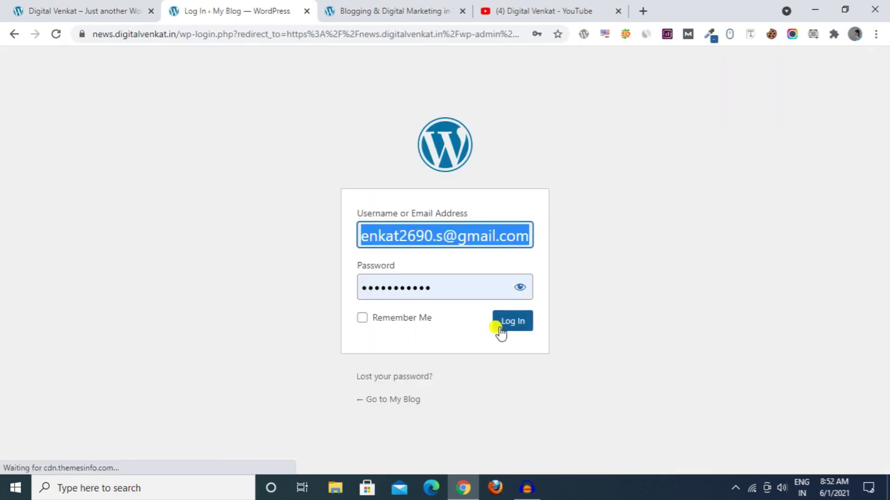
pyautogui.click(500, 329)
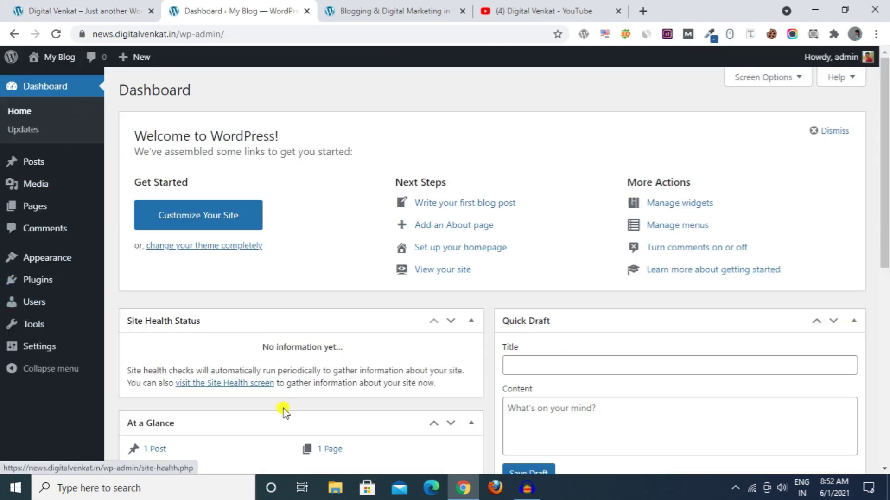
# Close the YouTube channel page and the Blogging & Digital Marketing page
pyautogui.click(620, 12)
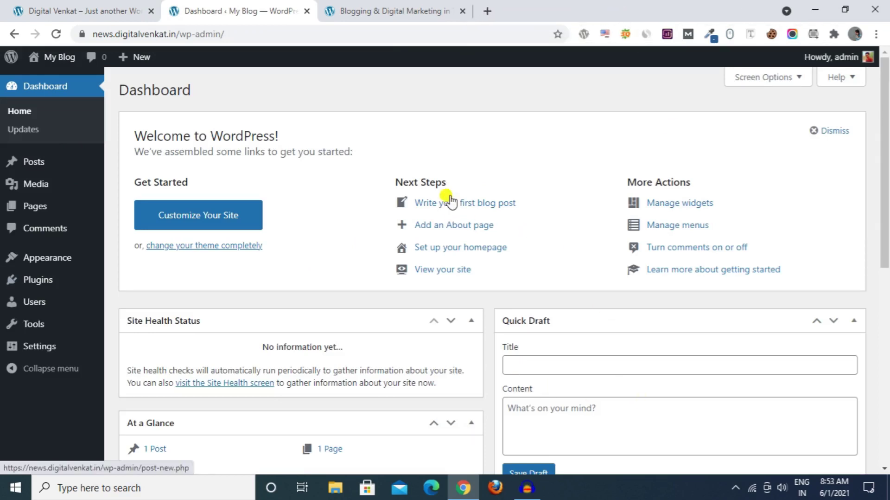
pyautogui.click(430, 20)
pyautogui.click(463, 11)
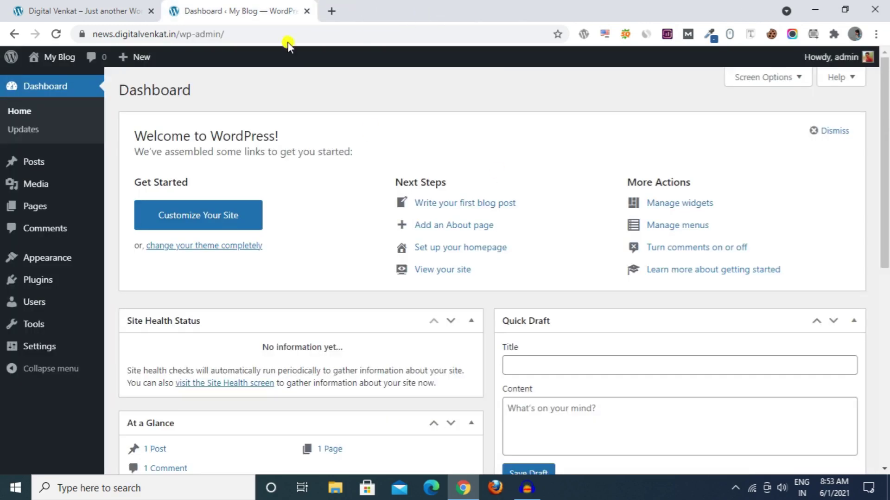
# Open My Blog's public front page in a new browser tab, keeping the dashboard open
pyautogui.rightClick(51, 79)
pyautogui.click(97, 85)
pyautogui.click(360, 15)
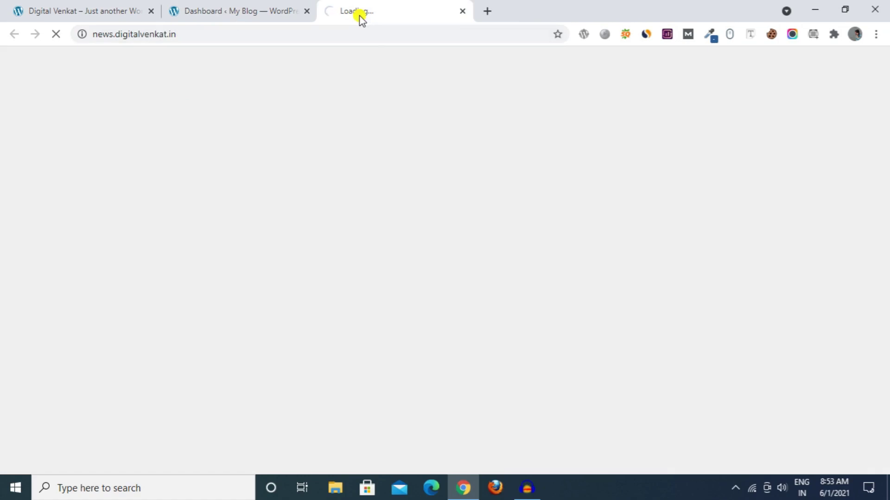
# Examine the site title, tagline, default "Hello world!" post and footer widgets on My Blog's front page
pyautogui.scroll(-7, 165, 258)
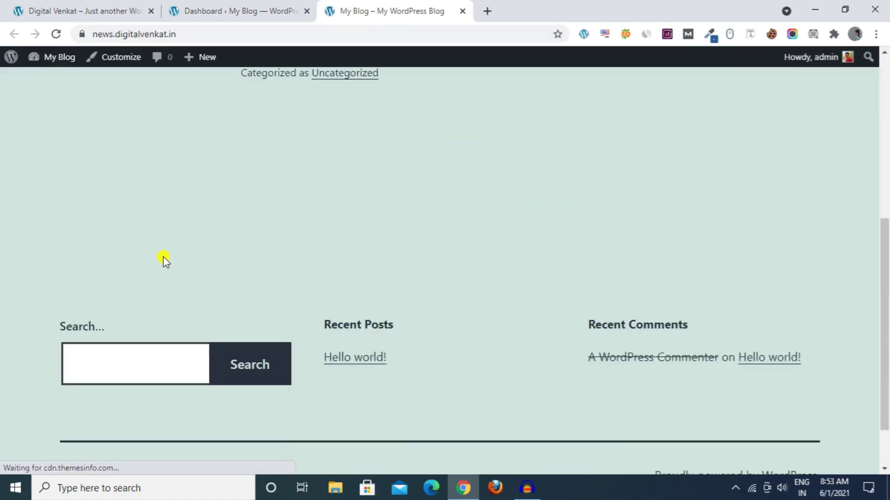
pyautogui.scroll(8, 165, 258)
pyautogui.moveTo(366, 133); pyautogui.dragTo(531, 158)
pyautogui.click(480, 147)
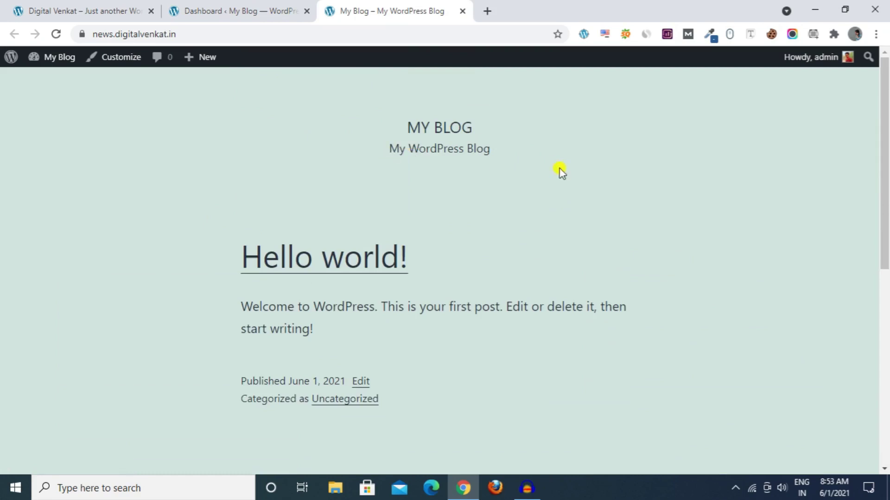
pyautogui.moveTo(235, 255); pyautogui.dragTo(443, 287)
pyautogui.click(481, 376)
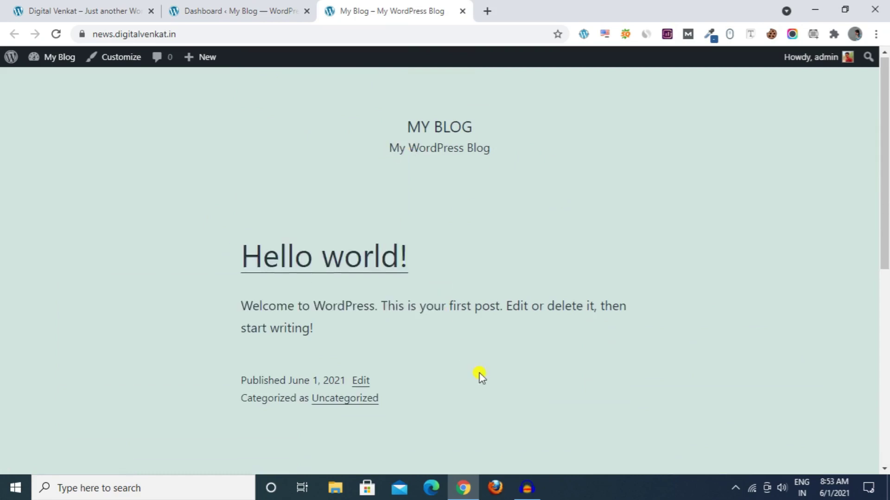
pyautogui.scroll(-8, 353, 350)
pyautogui.scroll(8, 179, 348)
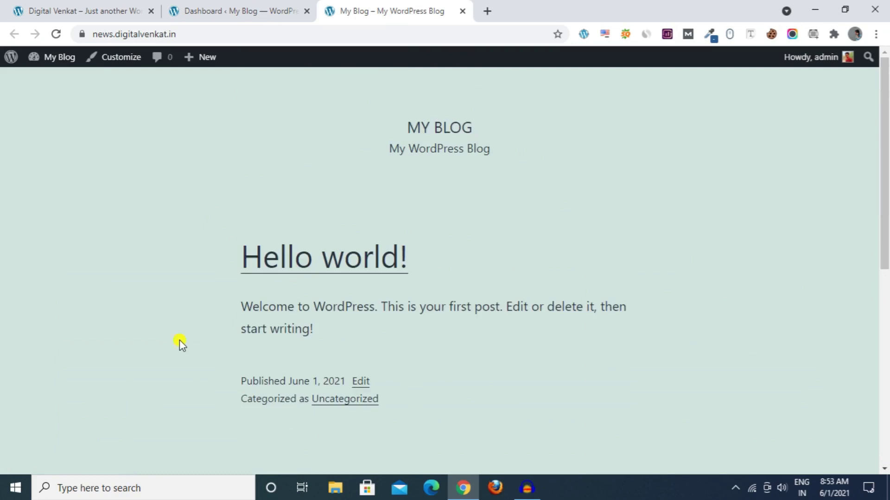
# Open the dashboard's Permalink Settings and select the Post name URL structure
pyautogui.click(212, 10)
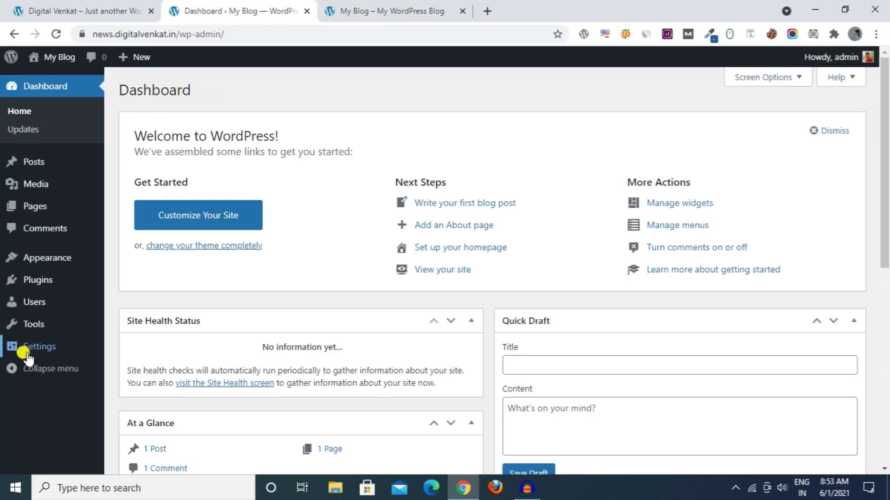
pyautogui.moveTo(25, 347)
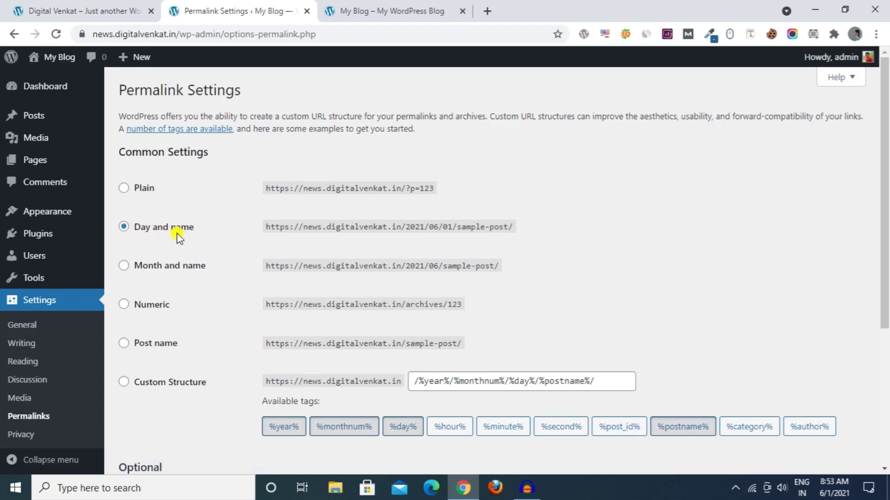
pyautogui.scroll(-3, 218, 297)
pyautogui.click(124, 213)
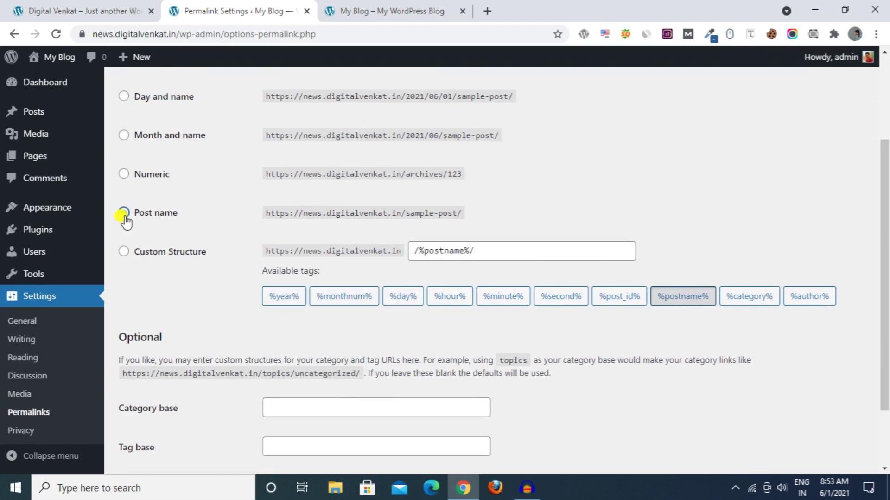
pyautogui.moveTo(406, 213); pyautogui.dragTo(462, 215)
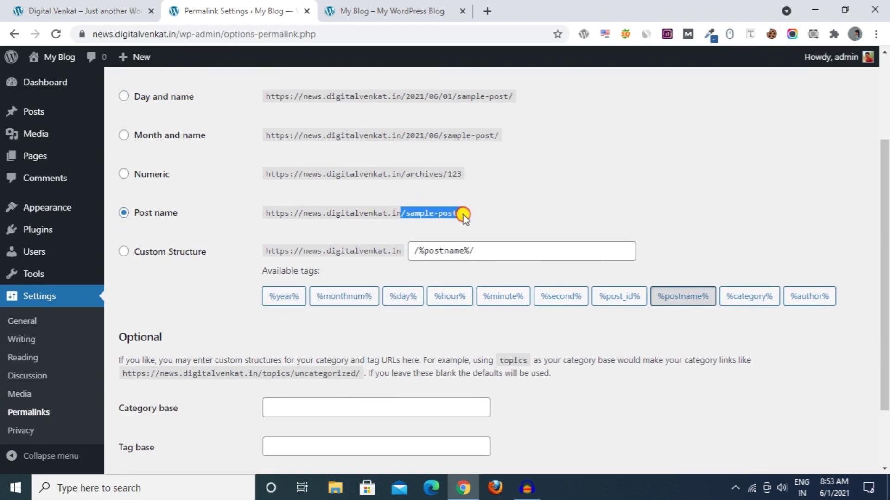
# Open the "Hello world!" post from the public front page and compare its web address with the Post name permalink format
pyautogui.click(378, 10)
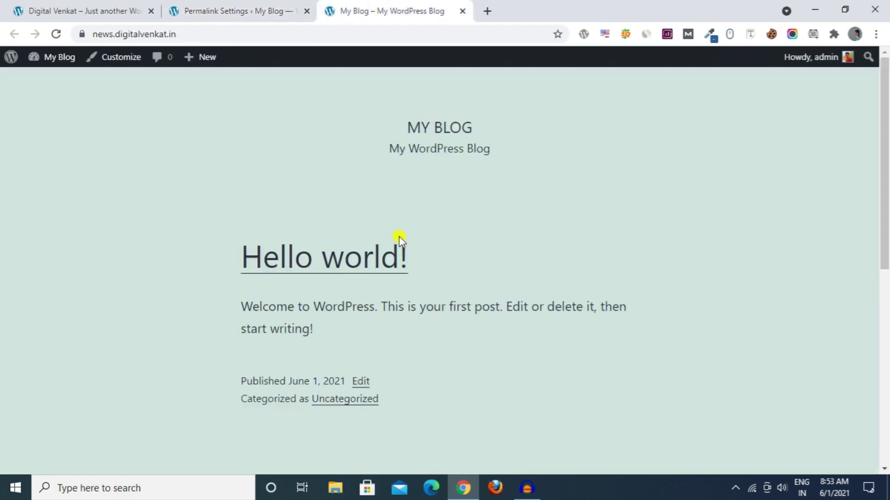
pyautogui.click(378, 255)
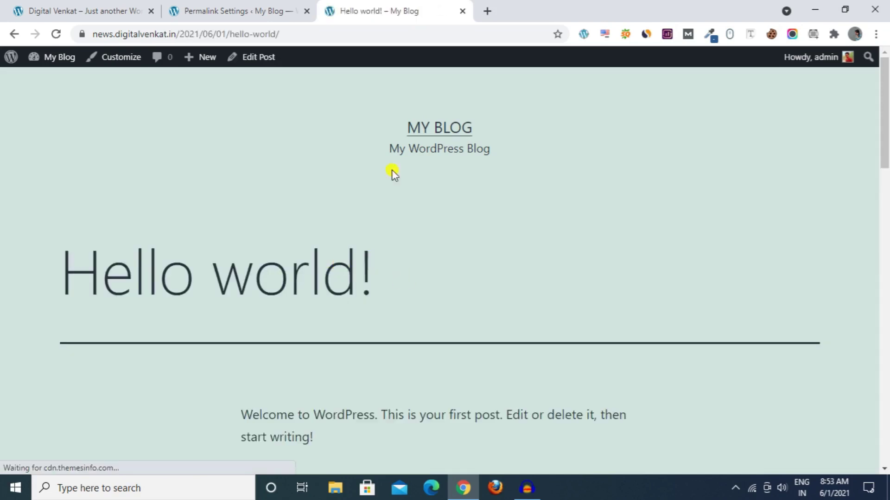
pyautogui.moveTo(176, 35); pyautogui.dragTo(228, 36)
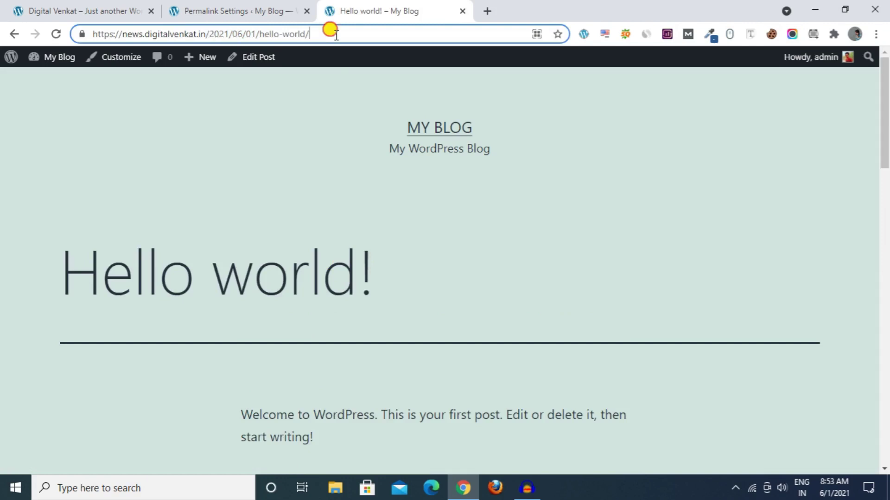
pyautogui.moveTo(329, 29); pyautogui.dragTo(92, 33)
pyautogui.click(209, 5)
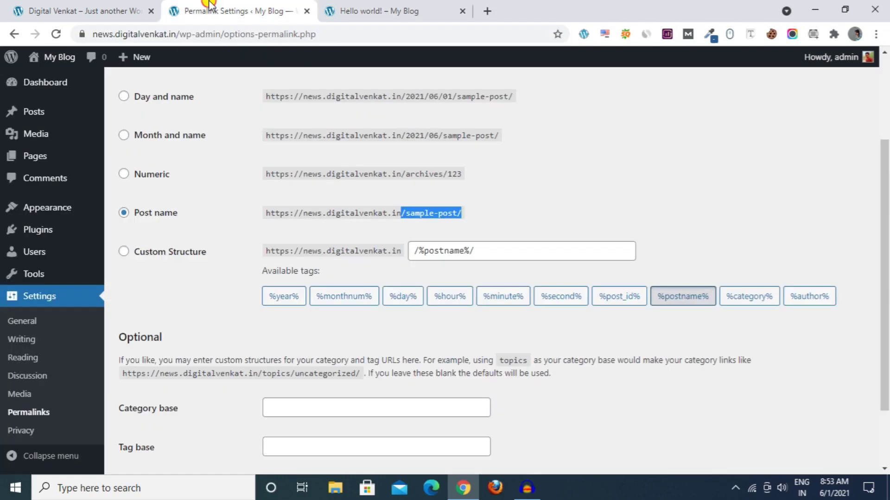
pyautogui.click(384, 6)
pyautogui.moveTo(258, 34); pyautogui.dragTo(232, 36)
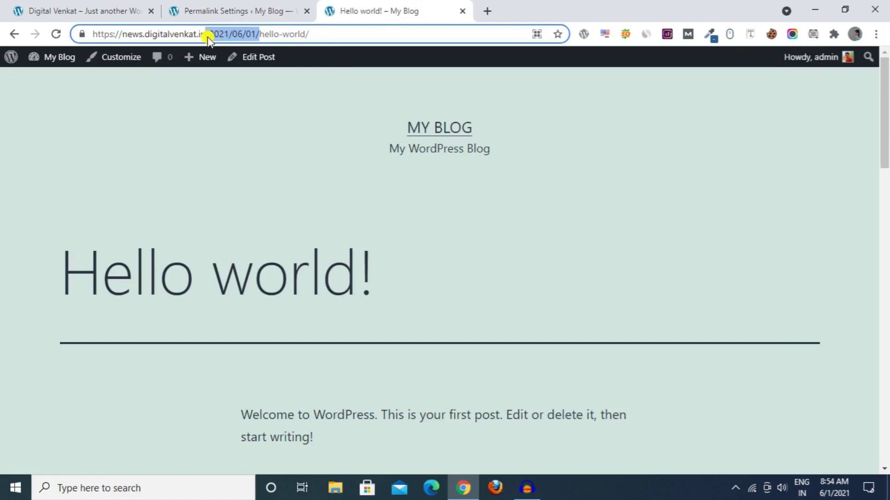
pyautogui.press('BackSpace')
pyautogui.write('/')
pyautogui.moveTo(318, 32); pyautogui.dragTo(83, 42)
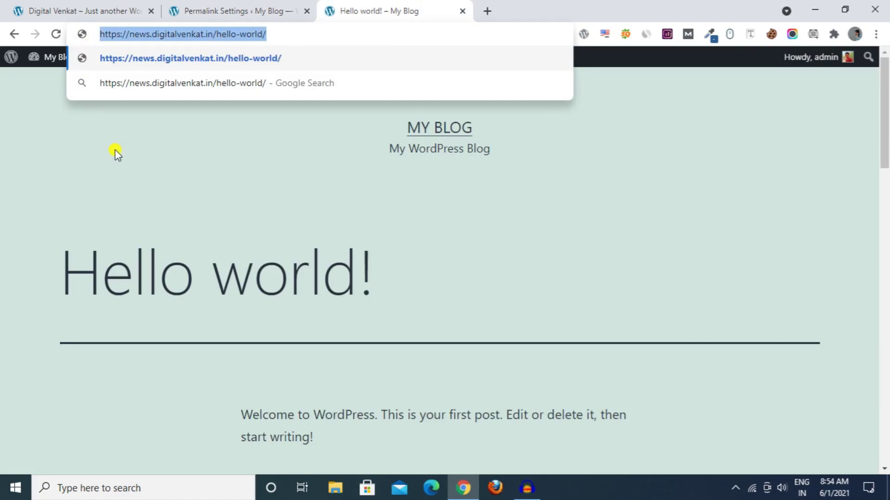
pyautogui.press('Return')
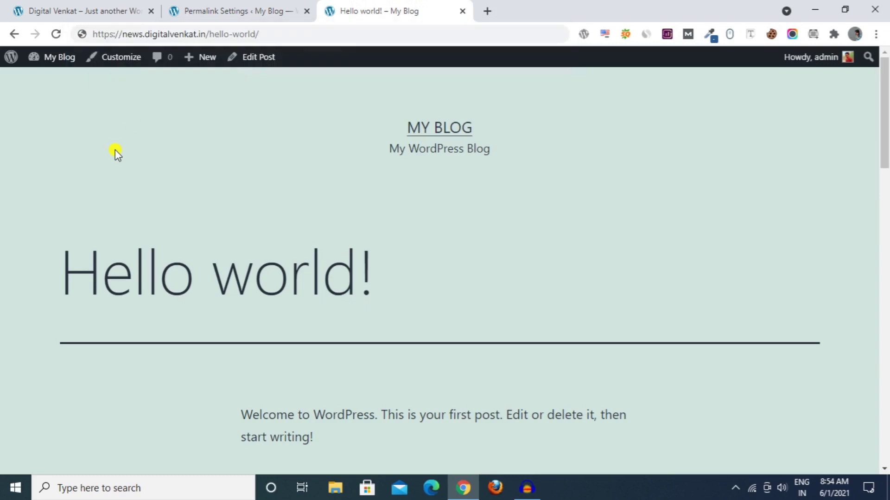
# Save the permalink settings with the Post name structure
pyautogui.click(177, 11)
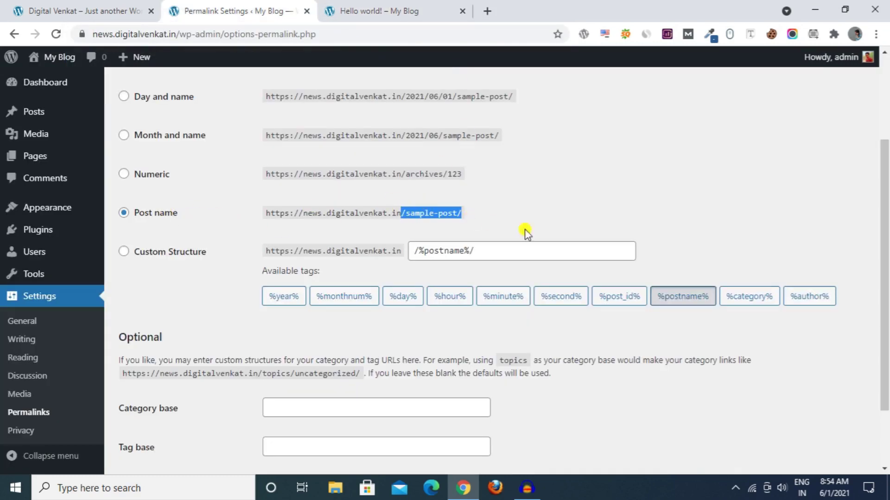
pyautogui.scroll(-2, 493, 226)
pyautogui.click(171, 408)
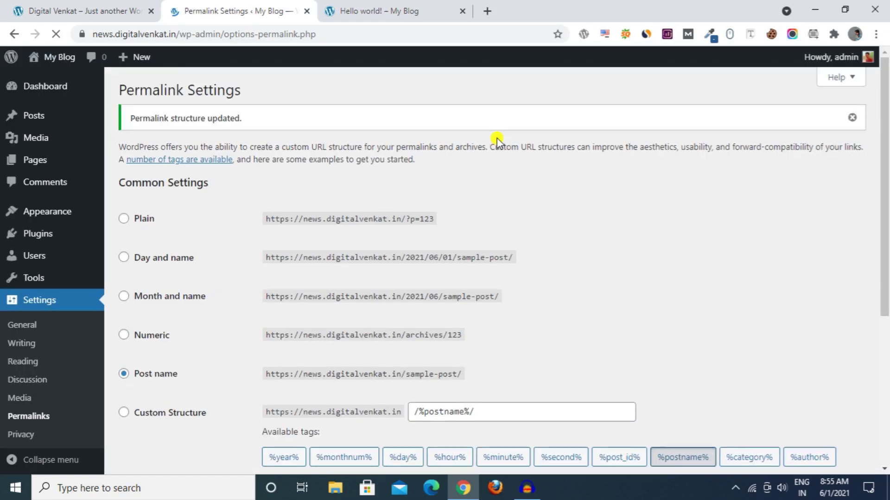
pyautogui.scroll(-2, 505, 172)
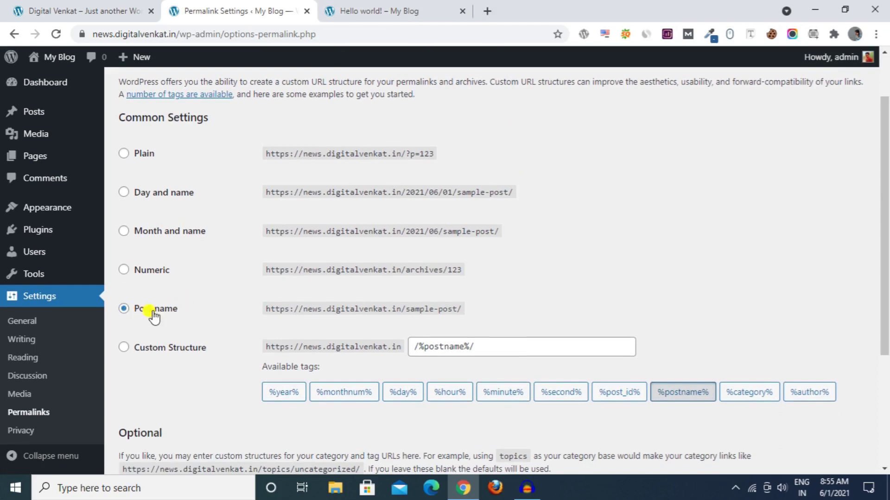
pyautogui.scroll(-4, 457, 323)
# Reopen the "Hello world!" post from the site's home page and check the format of its web address
pyautogui.click(359, 19)
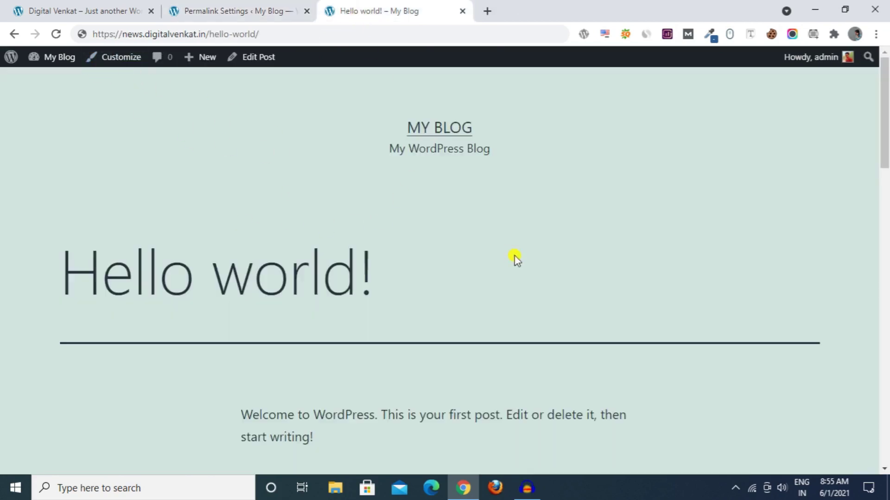
pyautogui.scroll(-5, 516, 258)
pyautogui.scroll(5, 516, 255)
pyautogui.click(436, 132)
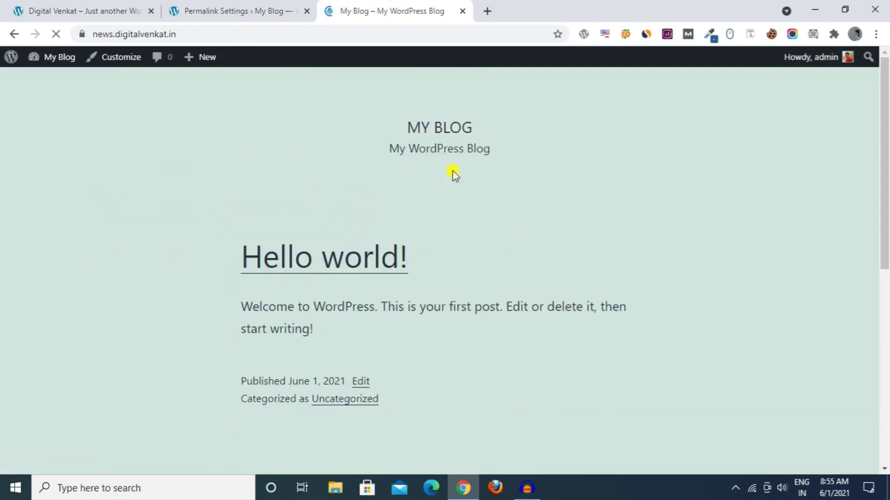
pyautogui.click(326, 269)
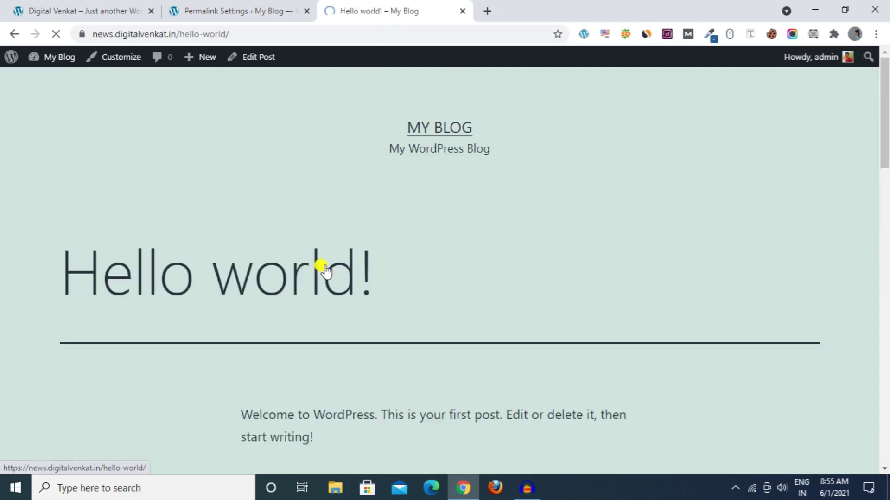
pyautogui.moveTo(257, 32); pyautogui.dragTo(179, 29)
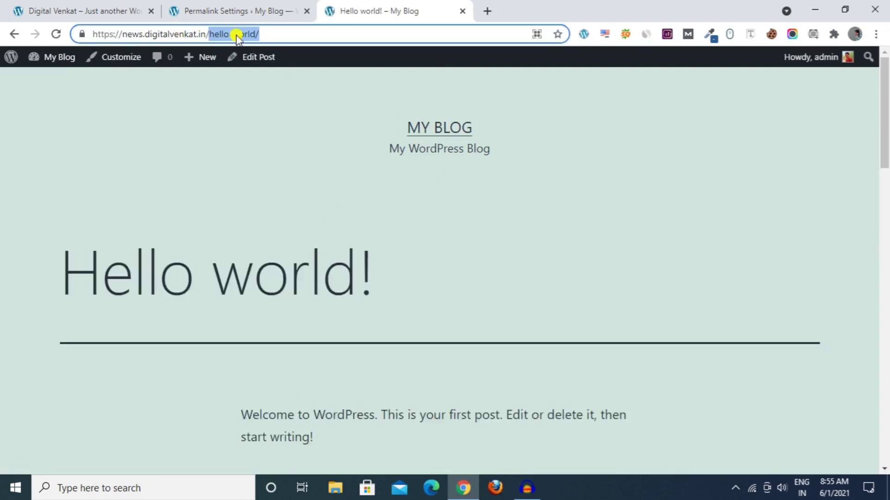
pyautogui.moveTo(288, 30); pyautogui.dragTo(109, 24)
# Open the General Settings and check where the site title and tagline appear on the public post page
pyautogui.click(229, 5)
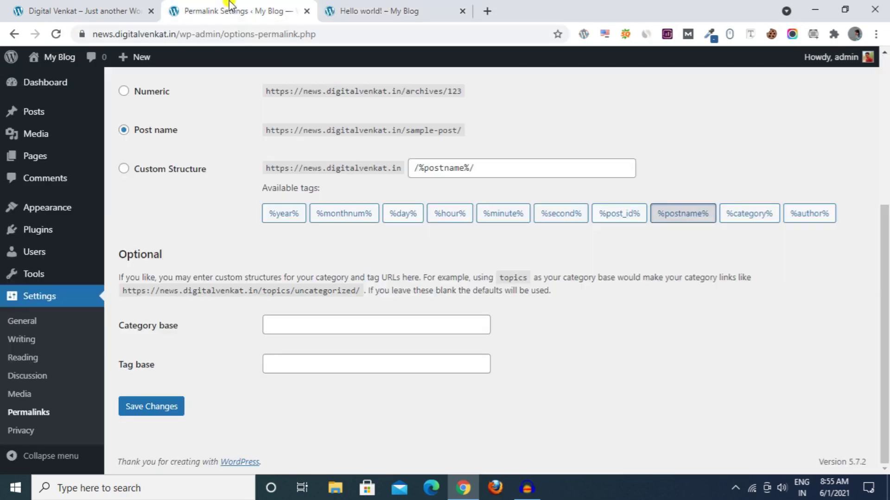
pyautogui.click(17, 327)
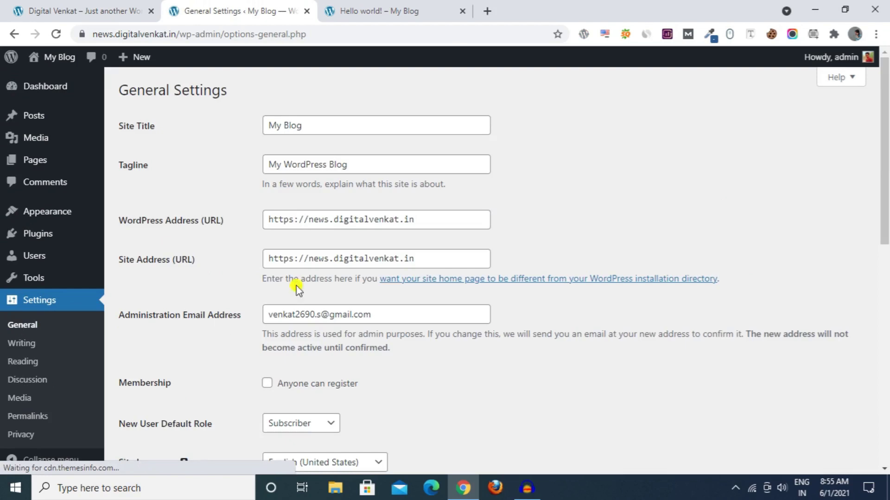
pyautogui.click(366, 6)
pyautogui.moveTo(401, 132); pyautogui.dragTo(483, 134)
pyautogui.moveTo(389, 151); pyautogui.dragTo(503, 153)
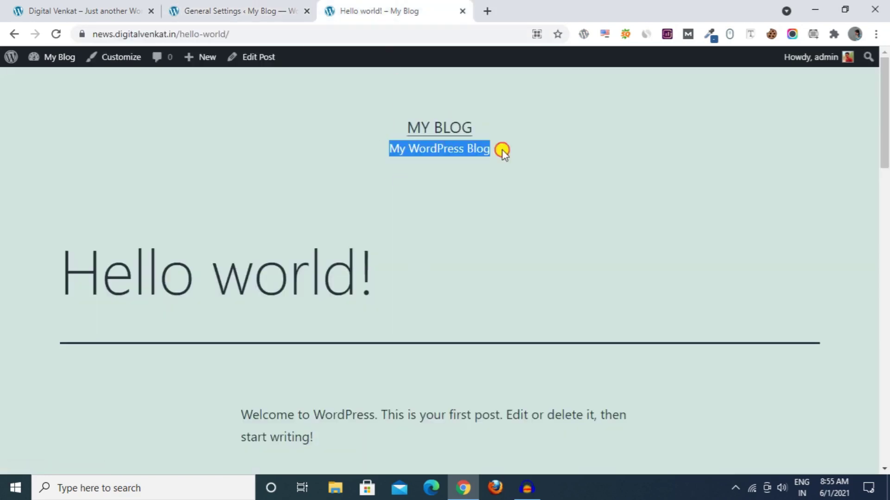
# Set the Site Title to "News Website" and the Tagline to "Latest News" in the General Settings
pyautogui.click(269, 9)
pyautogui.doubleClick(323, 124)
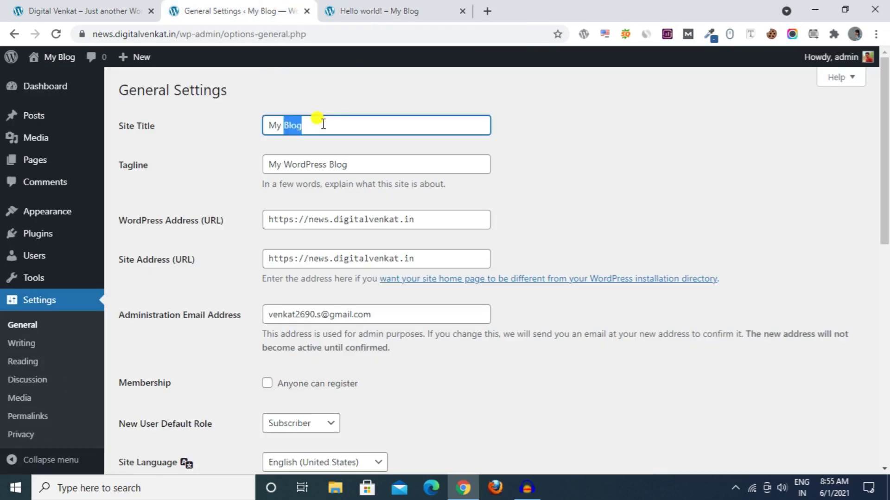
pyautogui.write('Ne')
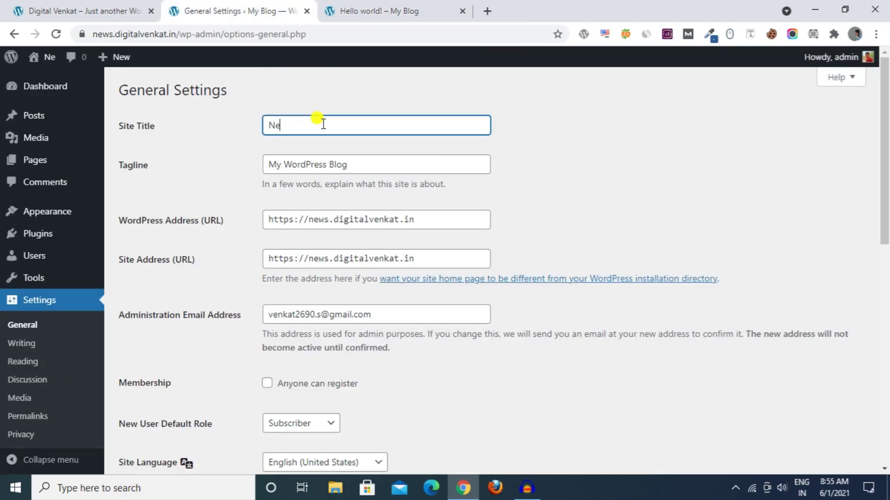
pyautogui.write('ws wse')
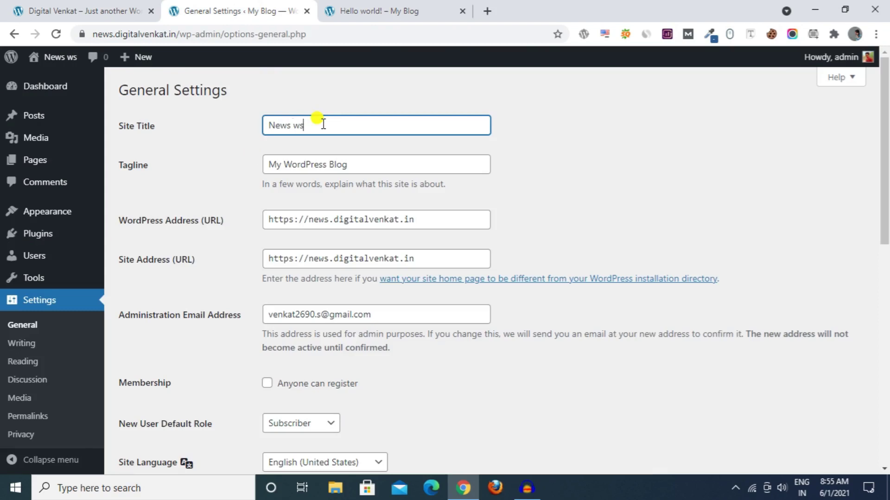
pyautogui.press('BackSpace')
pyautogui.press('BackSpace')
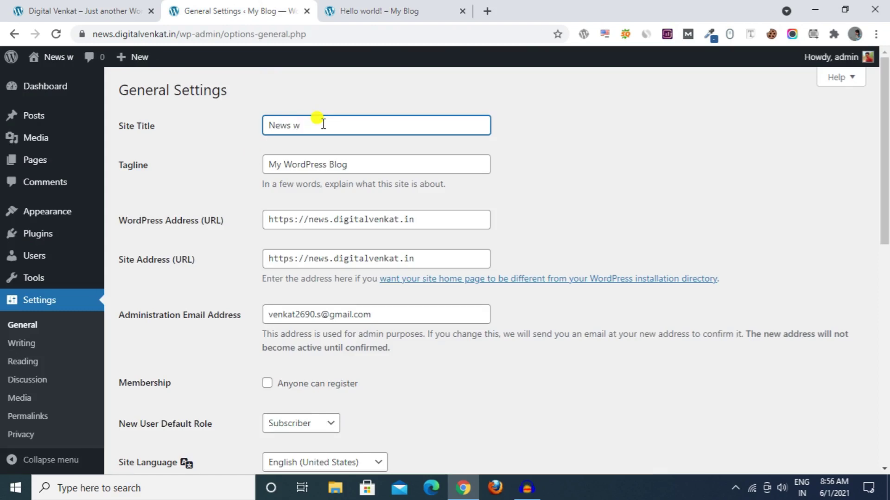
pyautogui.press('BackSpace')
pyautogui.write('Webiste')
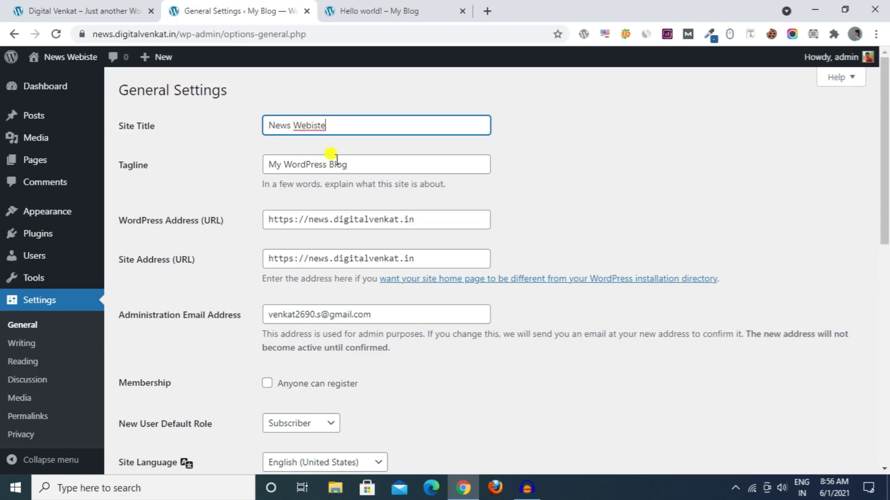
pyautogui.press('BackSpace')
pyautogui.press('BackSpace')
pyautogui.press('BackSpace')
pyautogui.press('BackSpace')
pyautogui.write('site')
pyautogui.tripleClick(349, 168)
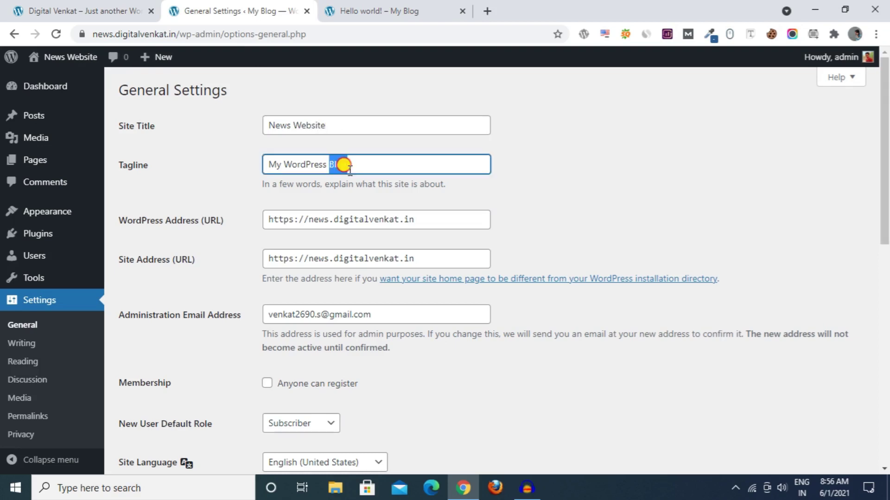
pyautogui.write('Latest News')
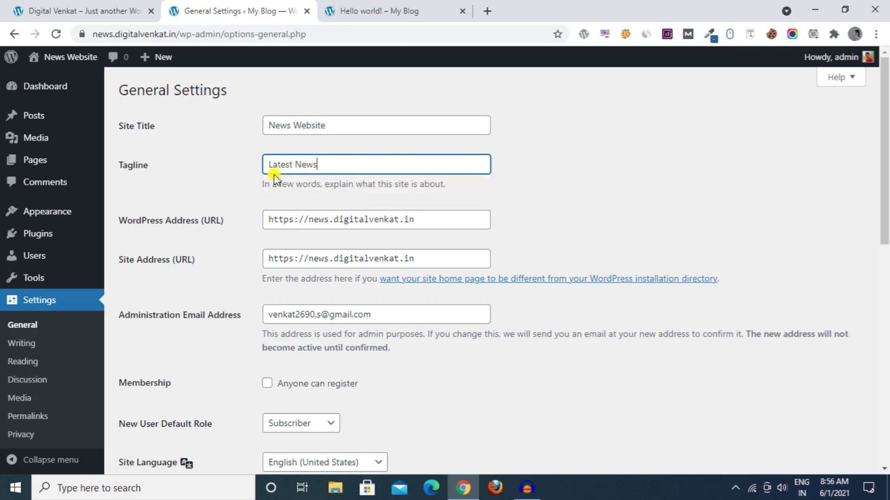
# Review the administration email, timezone, date and time format options, and save the General Settings
pyautogui.scroll(-10, 207, 297)
pyautogui.scroll(2, 294, 343)
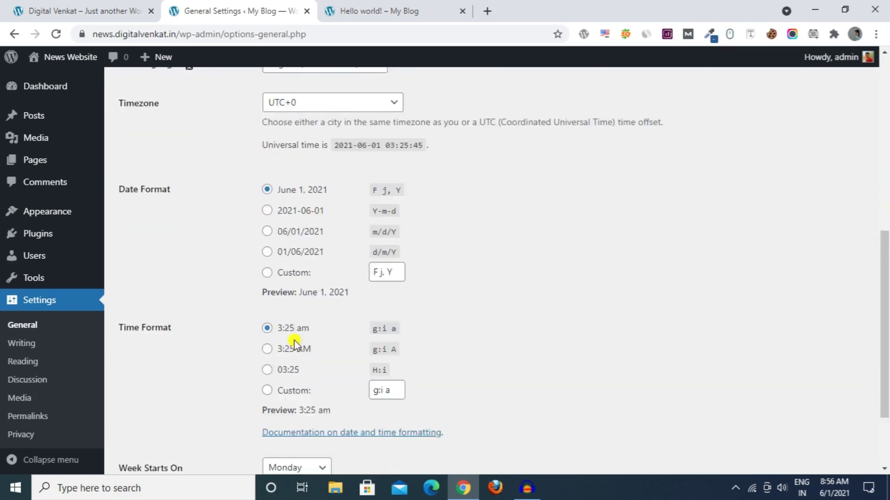
pyautogui.scroll(8, 295, 343)
pyautogui.click(292, 313)
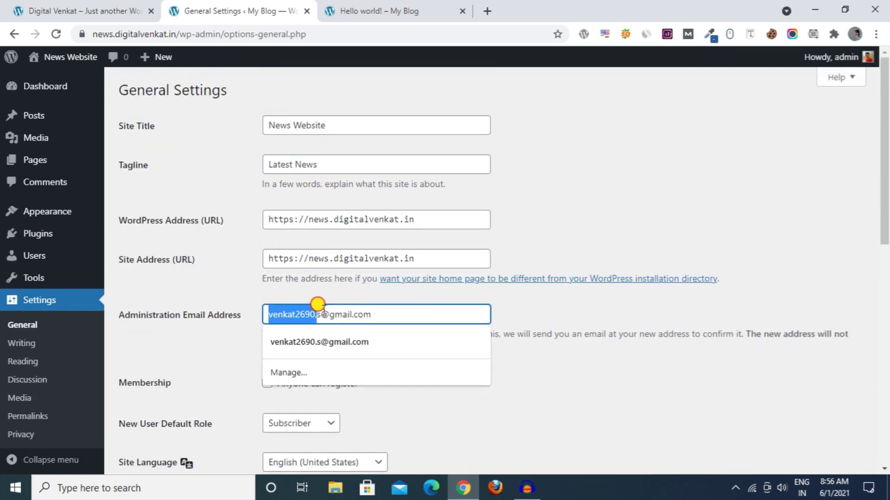
pyautogui.click(560, 378)
pyautogui.scroll(-5, 396, 93)
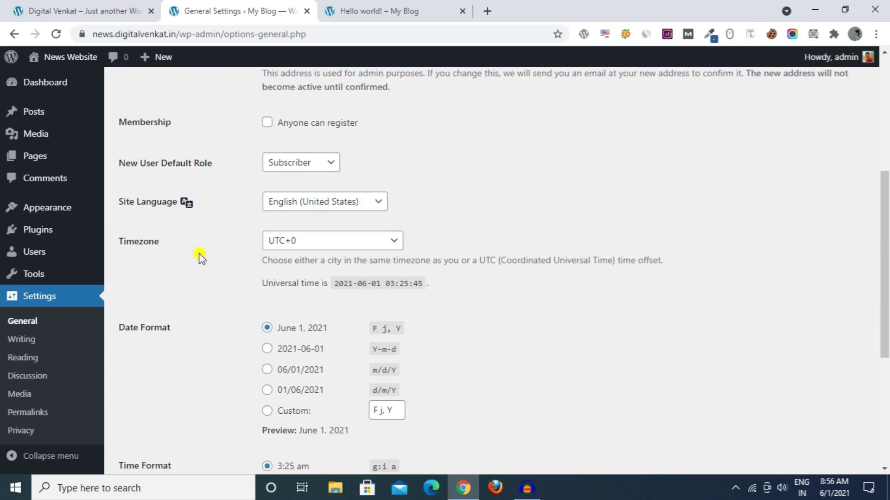
pyautogui.scroll(-4, 209, 222)
pyautogui.moveTo(122, 128); pyautogui.dragTo(180, 135)
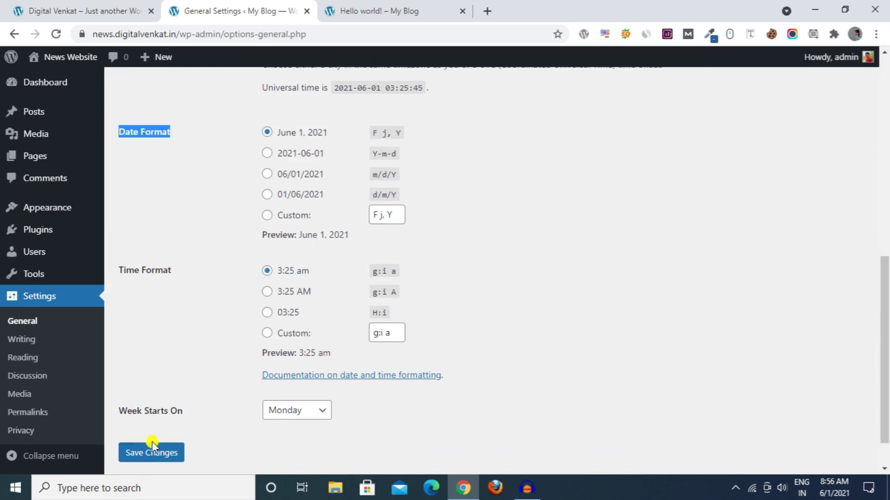
pyautogui.click(157, 453)
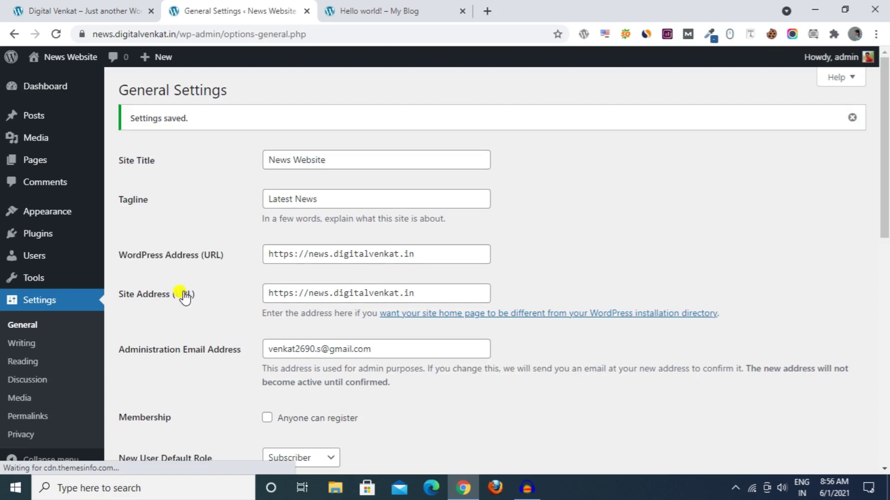
# Reload the public "Hello world!" post page and check that its header shows the new site title and tagline
pyautogui.scroll(-6, 480, 269)
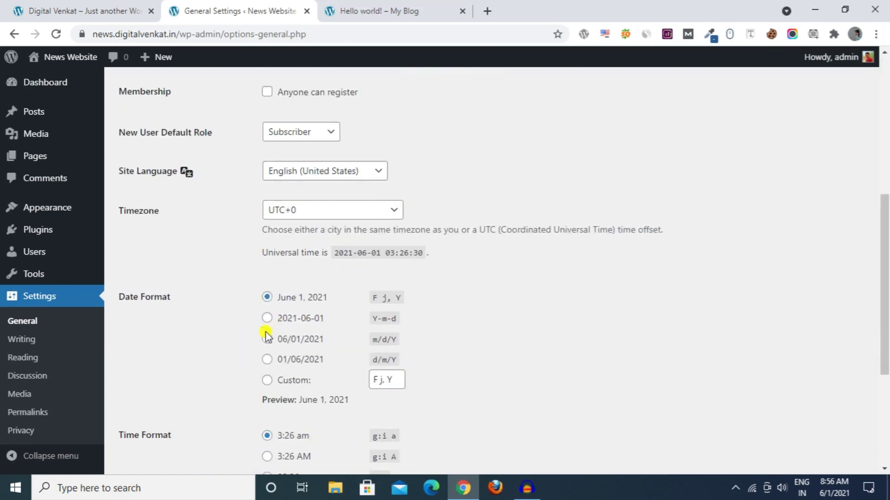
pyautogui.scroll(-4, 267, 335)
pyautogui.click(392, 9)
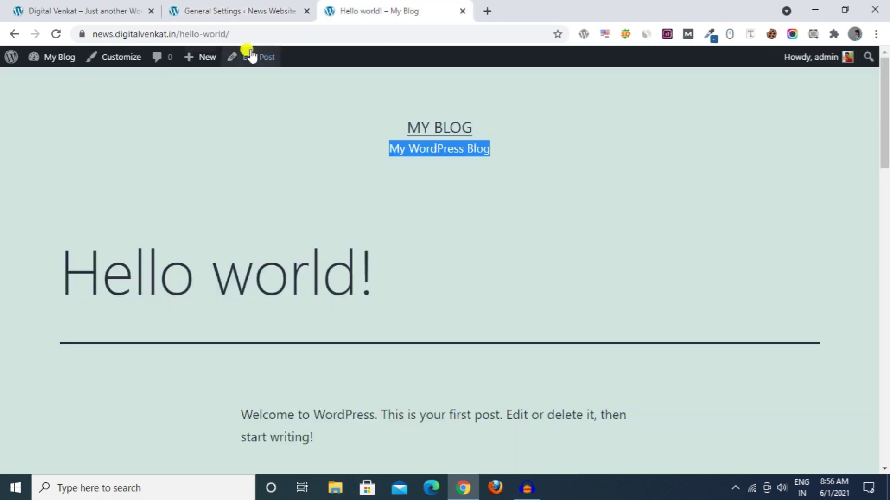
pyautogui.click(52, 33)
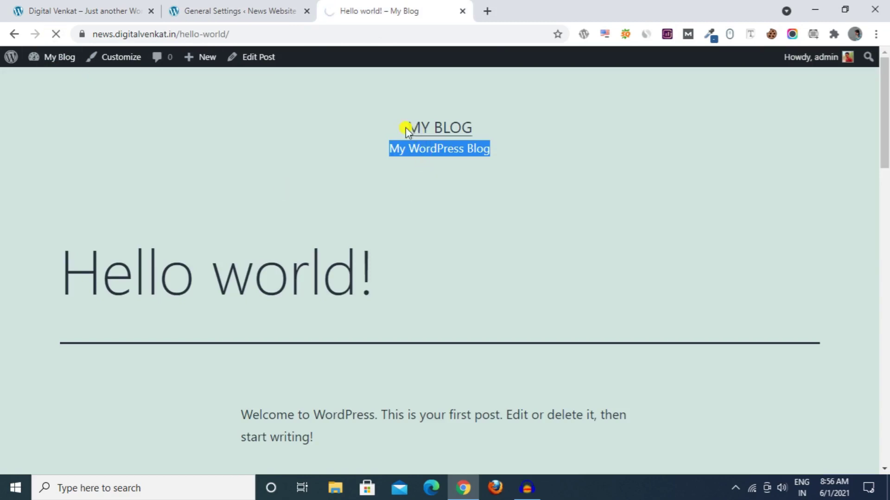
pyautogui.moveTo(376, 127); pyautogui.dragTo(499, 127)
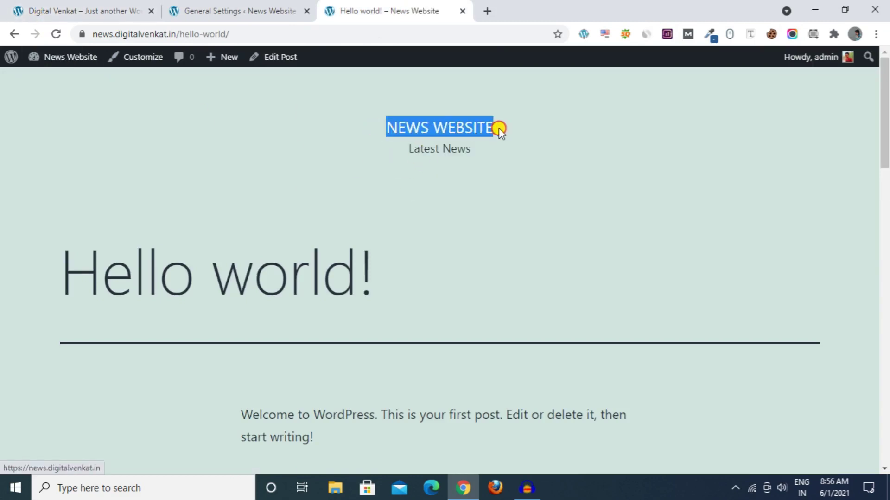
pyautogui.moveTo(410, 149); pyautogui.dragTo(503, 157)
pyautogui.click(503, 158)
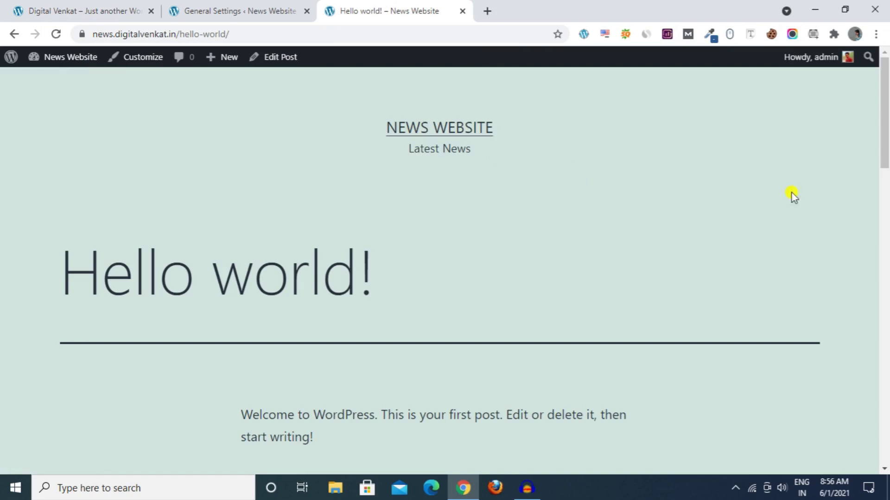
# Compare the design of the public post page with the demo news site, and return to the General Settings
pyautogui.moveTo(886, 117); pyautogui.dragTo(789, 6)
pyautogui.click(275, 6)
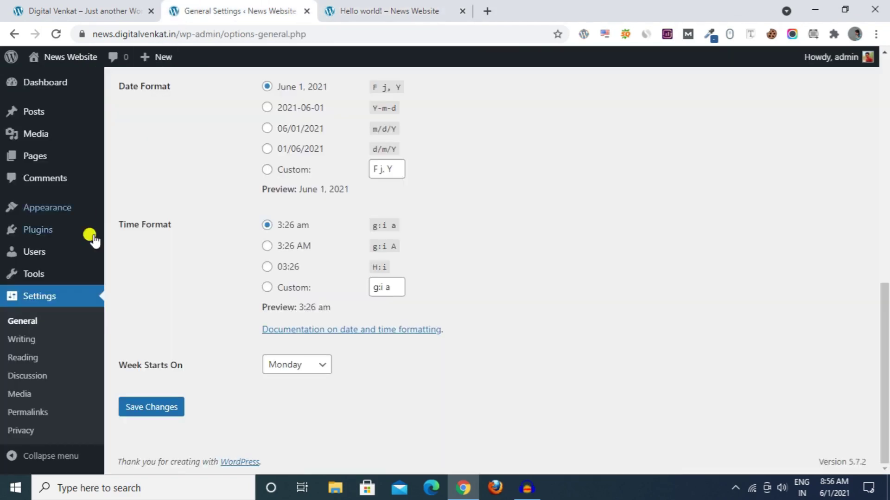
pyautogui.click(352, 6)
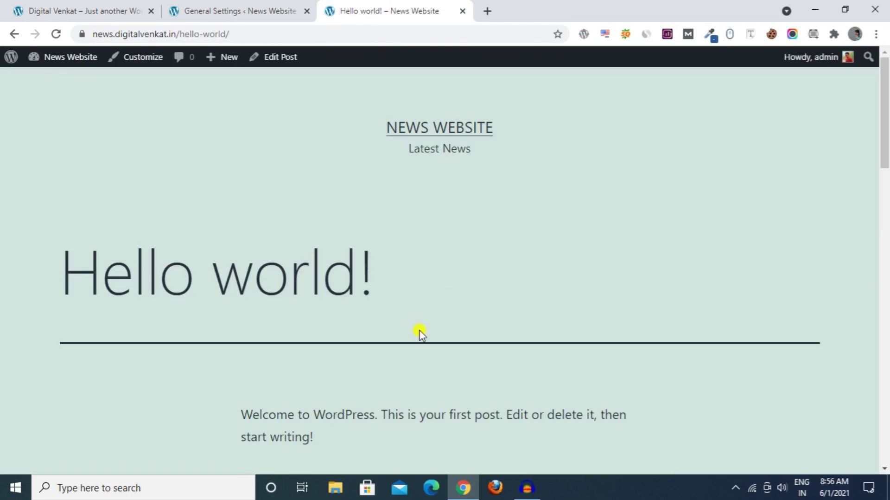
pyautogui.click(132, 7)
pyautogui.moveTo(886, 91)
pyautogui.mouseDown()
pyautogui.moveTo(887, 278)
pyautogui.moveTo(885, 75)
pyautogui.mouseUp()
pyautogui.click(225, 7)
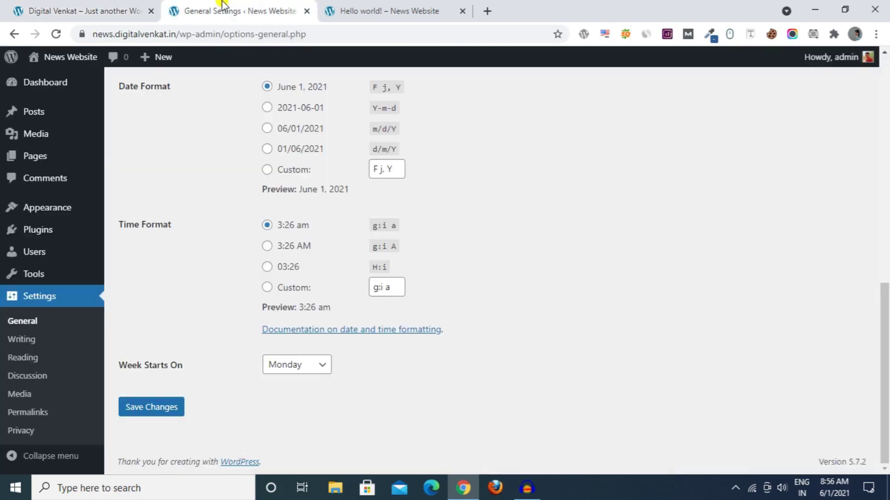
# Open the site's themes and search for "newscard" among the new themes that can be added
pyautogui.moveTo(60, 205)
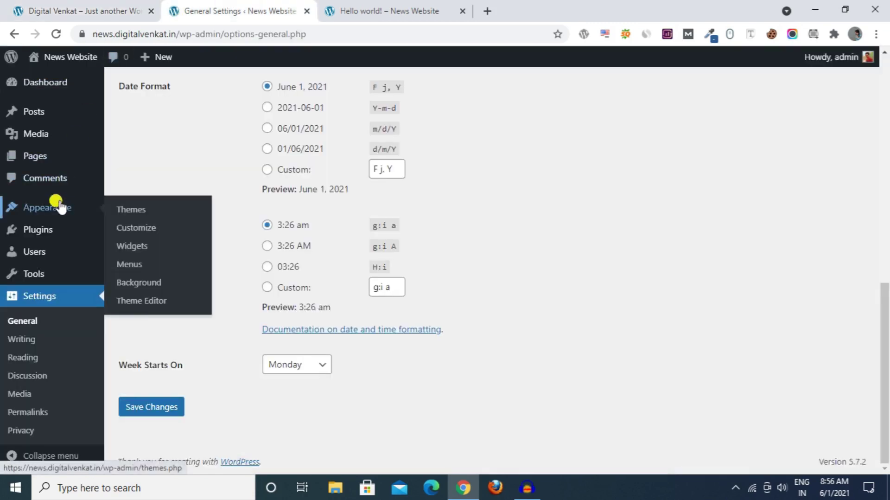
pyautogui.click(140, 213)
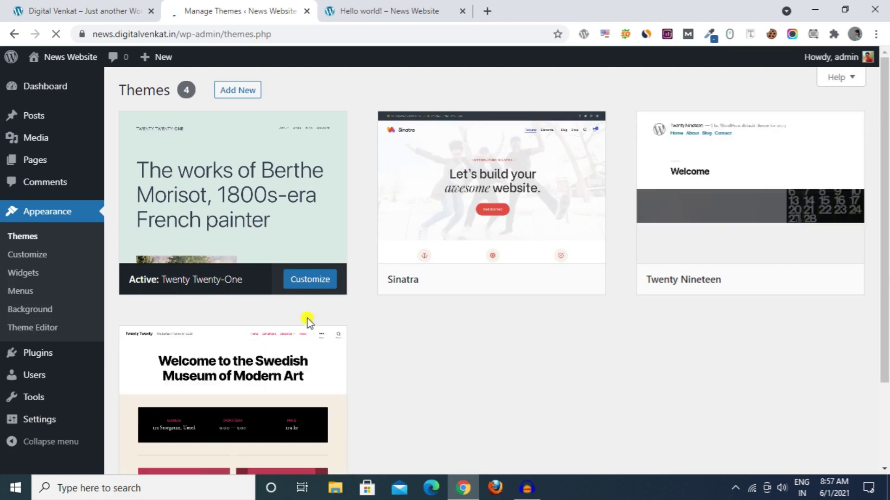
pyautogui.click(238, 94)
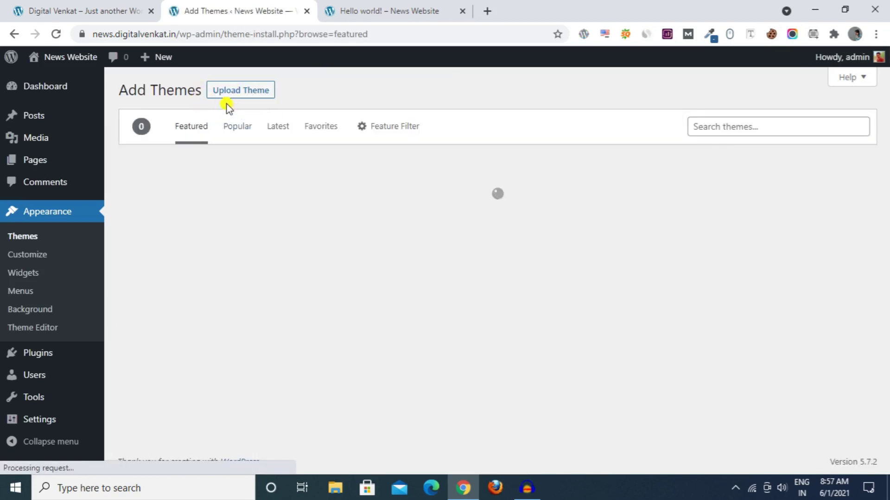
pyautogui.click(778, 123)
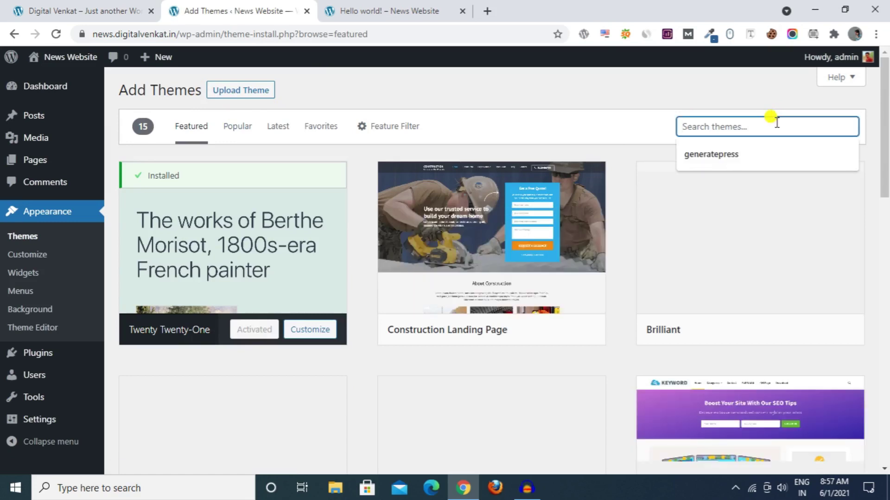
pyautogui.write('newscard')
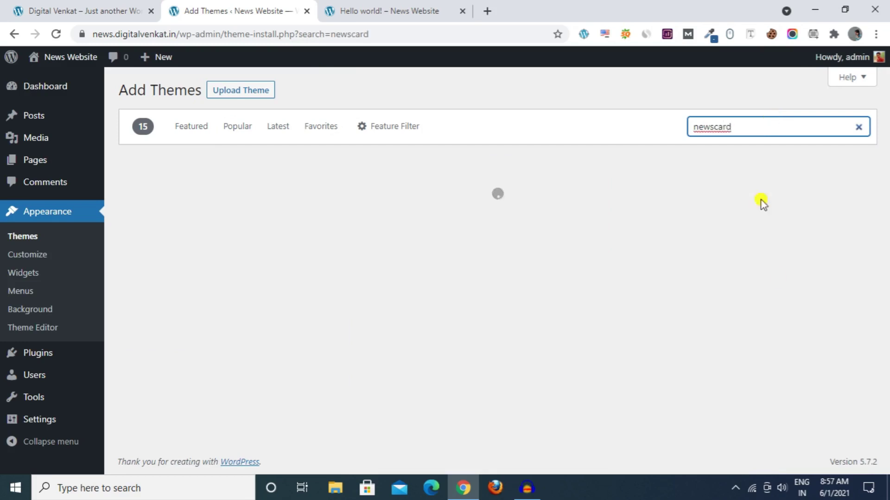
# Install the NewsCard theme and activate it on the site
pyautogui.moveTo(152, 193)
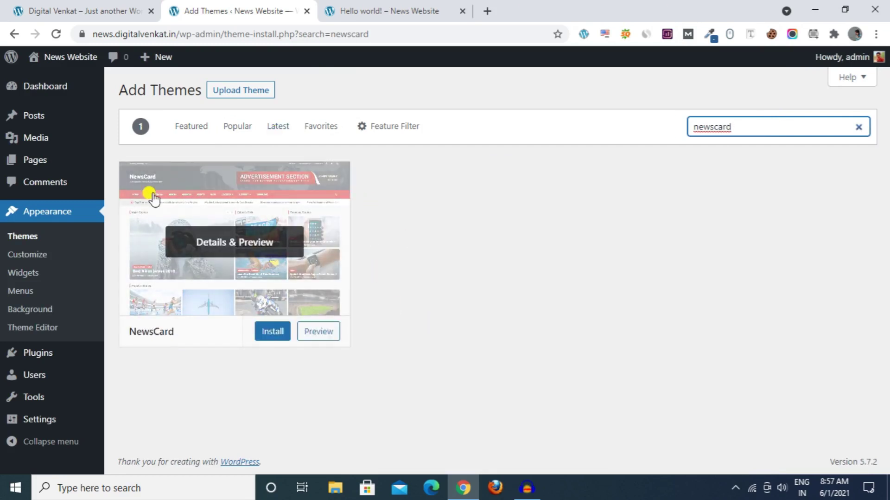
pyautogui.click(280, 338)
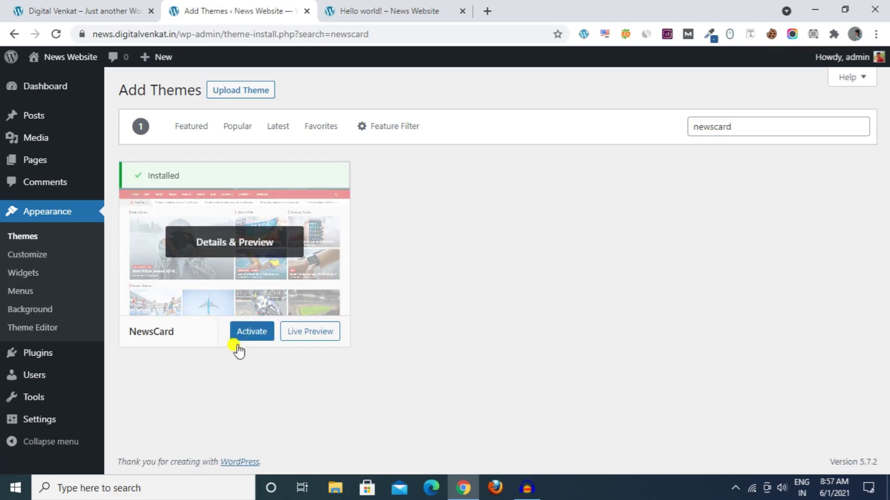
pyautogui.click(246, 335)
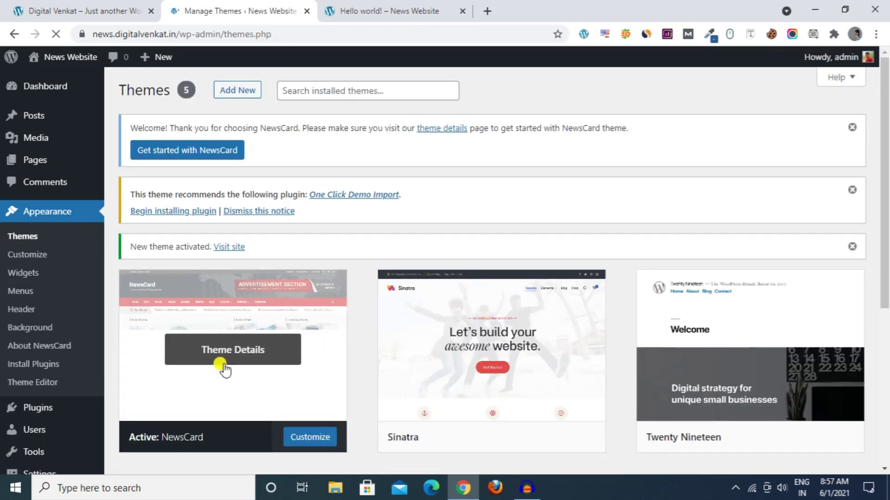
# Open the home page of the news site and examine its layout under the NewsCard theme
pyautogui.click(383, 11)
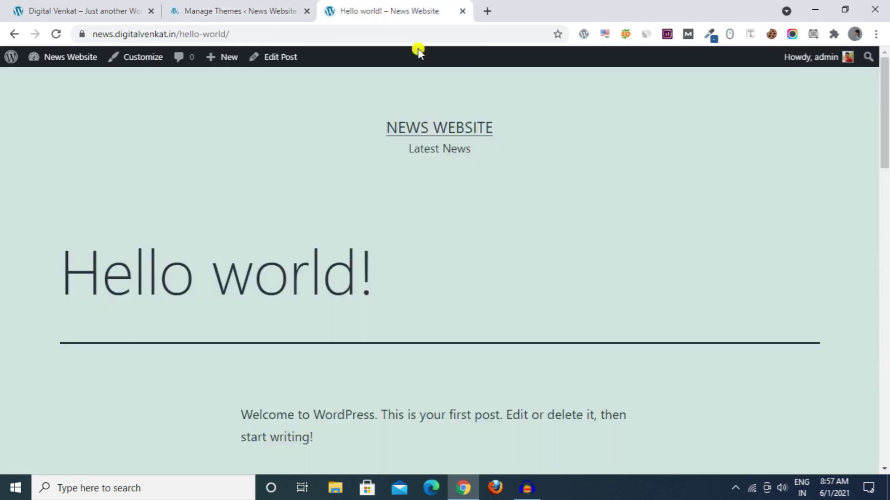
pyautogui.click(418, 135)
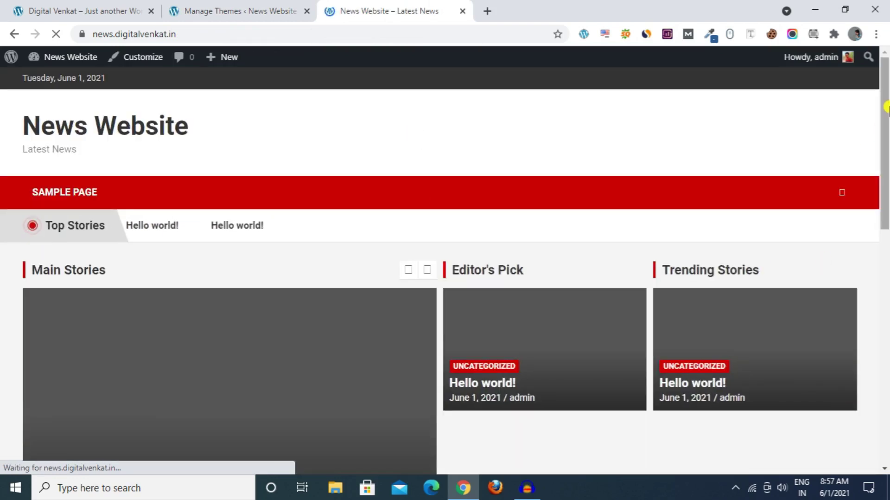
pyautogui.moveTo(886, 108); pyautogui.dragTo(886, 165)
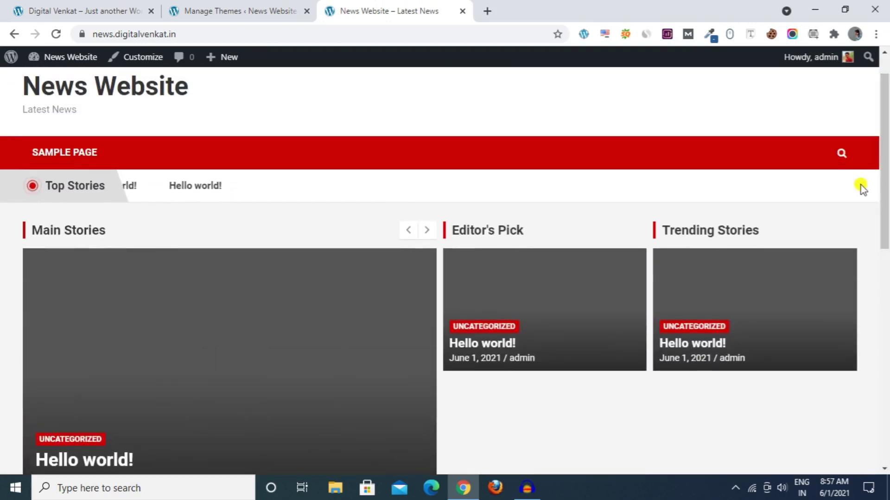
# Examine the news sections on the demo site's home page and open its article "The 10 Most Expensive Soccer Stadiums in the World"
pyautogui.click(95, 7)
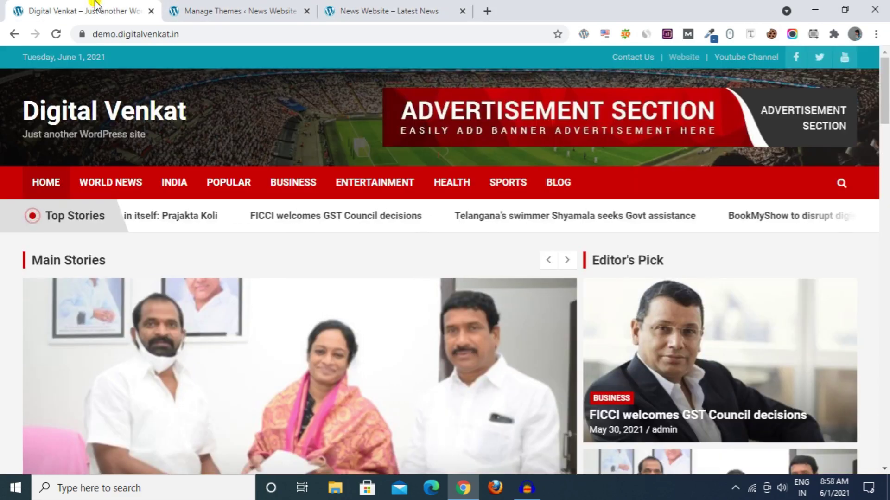
pyautogui.scroll(-4, 742, 214)
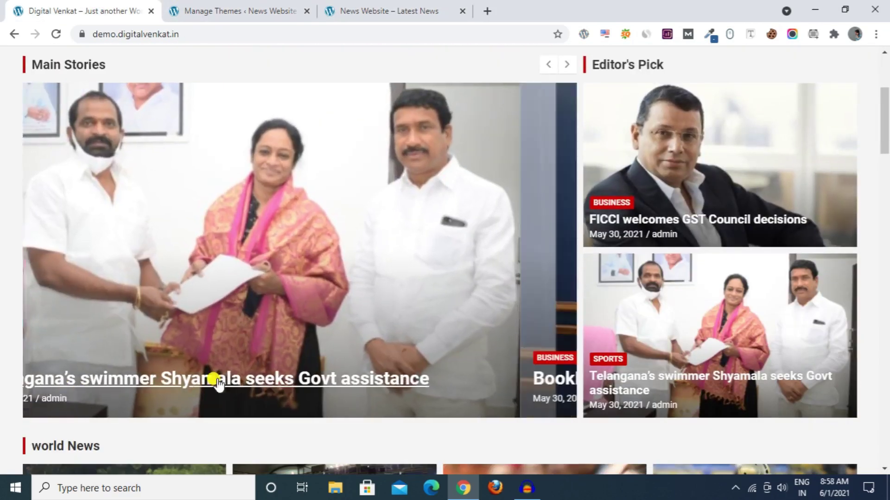
pyautogui.scroll(-8, 556, 306)
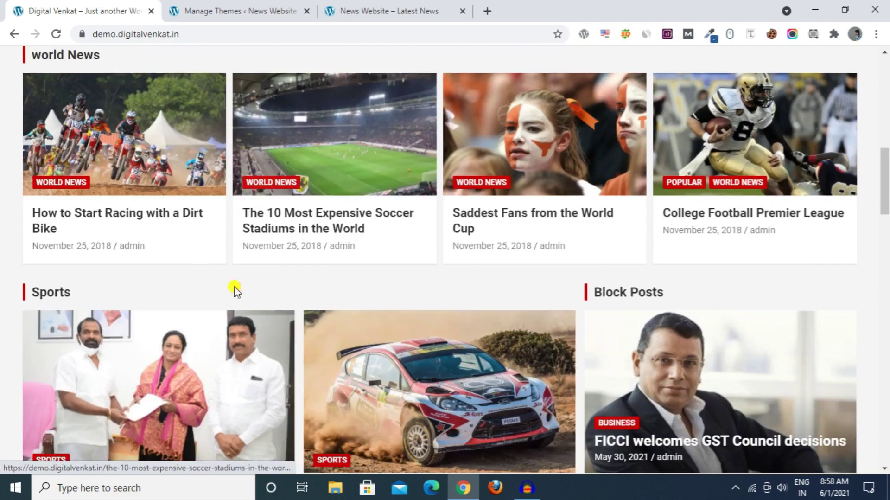
pyautogui.scroll(-13, 236, 290)
pyautogui.scroll(10, 185, 275)
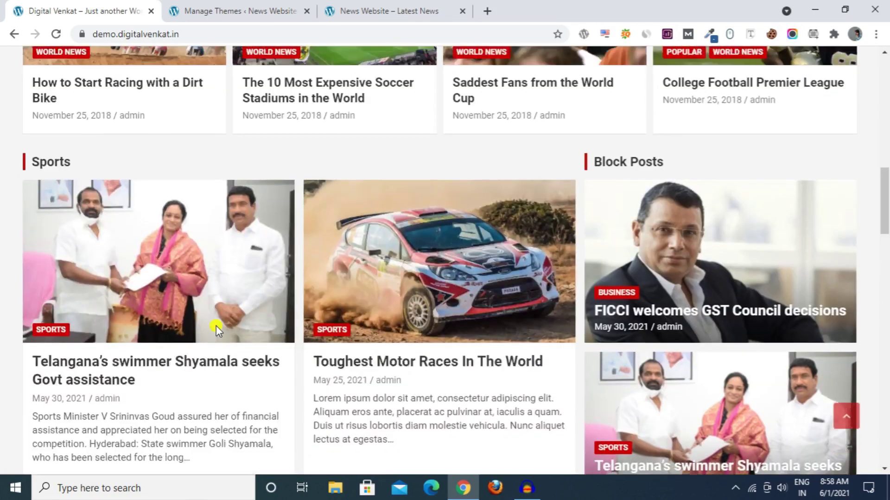
pyautogui.scroll(6, 215, 329)
pyautogui.scroll(-7, 215, 328)
pyautogui.scroll(6, 241, 320)
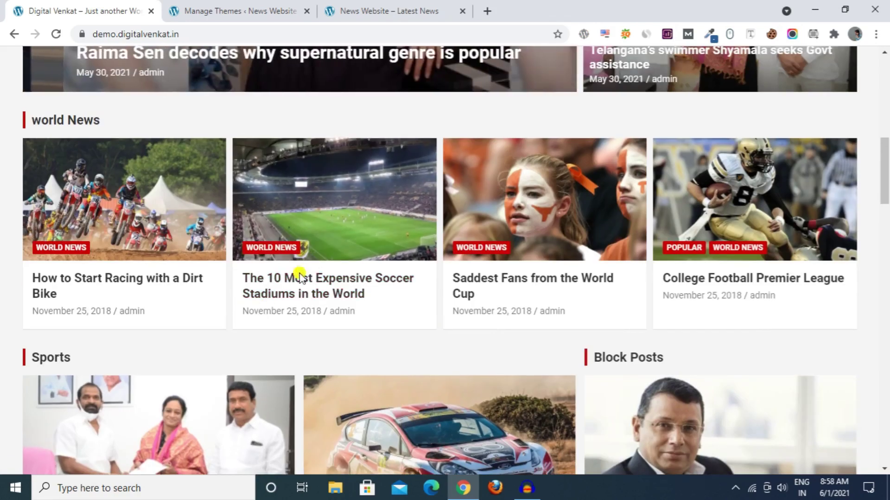
pyautogui.click(310, 293)
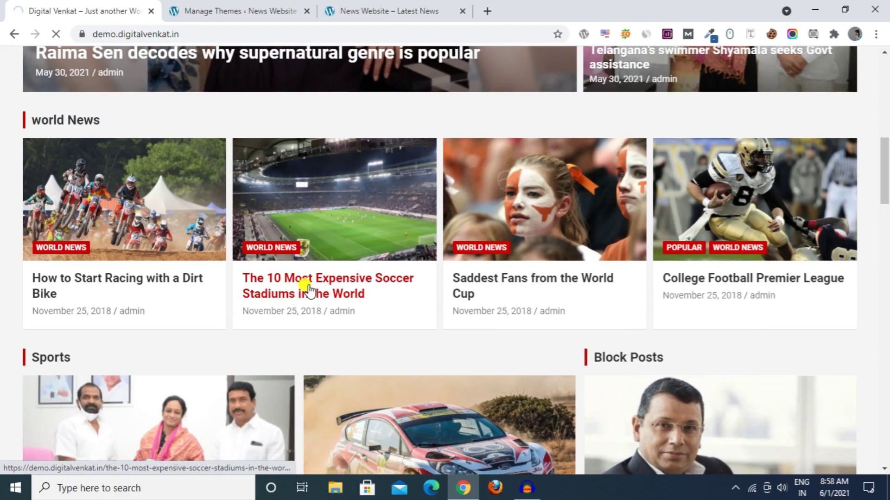
pyautogui.scroll(-3, 308, 286)
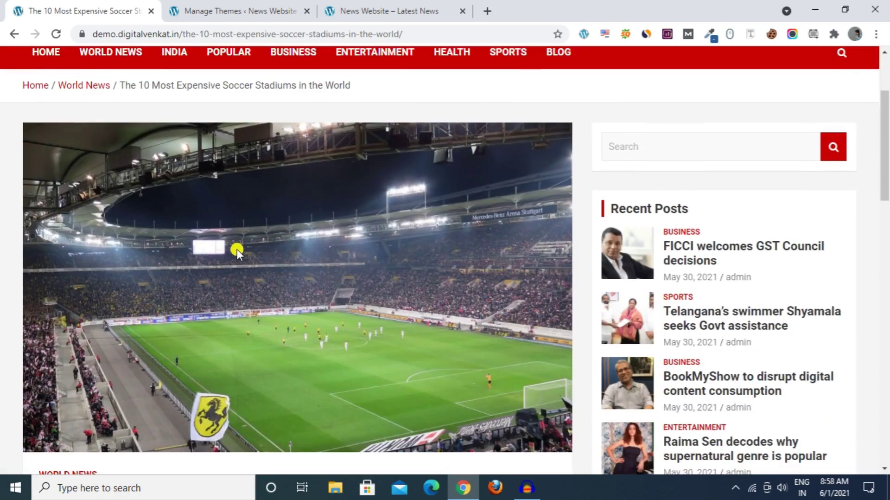
# Look through the post sections on the news site's own home page to compare them with the demo
pyautogui.click(387, 10)
pyautogui.scroll(-5, 341, 244)
pyautogui.scroll(5, 384, 282)
# Find the default "Hello world!" post on the home page and move it to the trash from the list of all posts
pyautogui.click(258, 9)
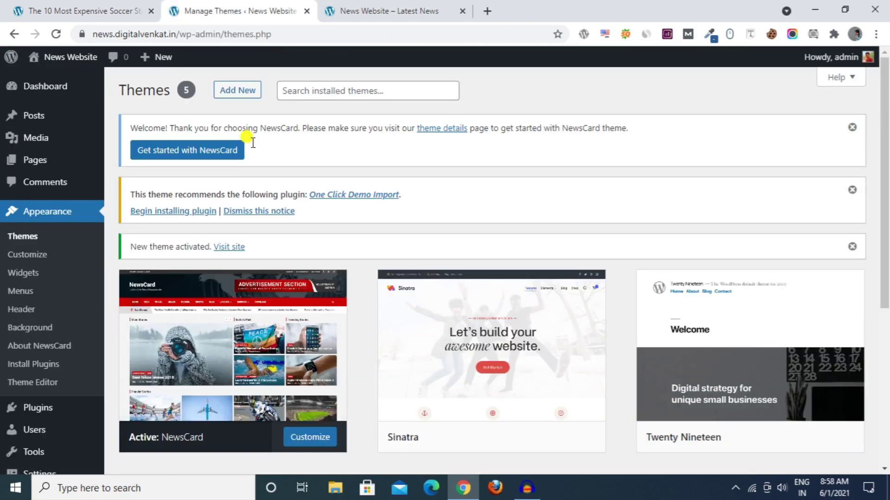
pyautogui.moveTo(55, 117)
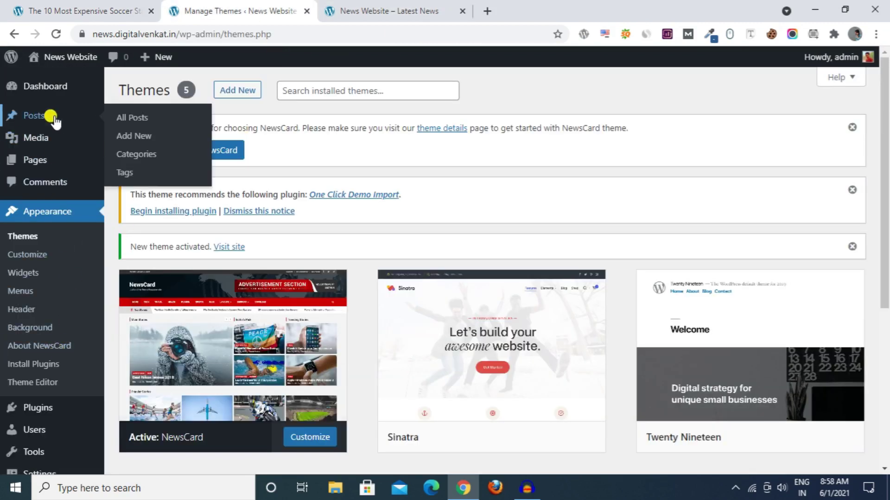
pyautogui.click(133, 119)
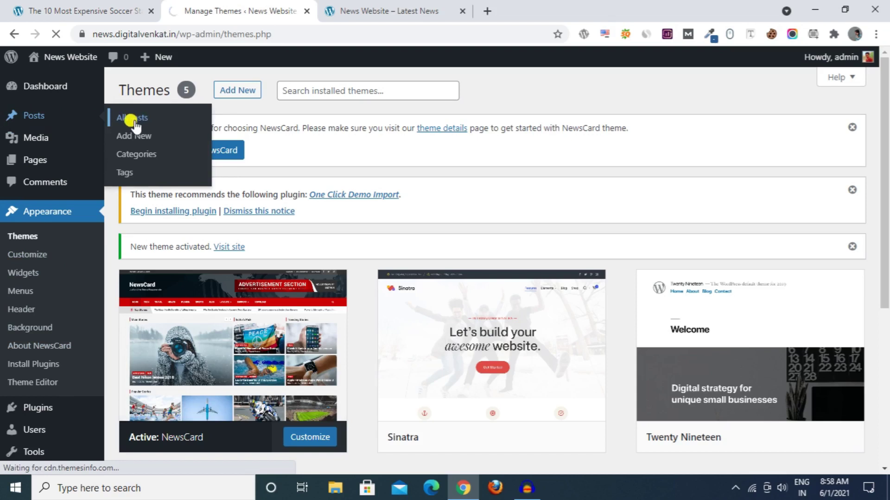
pyautogui.click(389, 11)
pyautogui.scroll(-3, 457, 222)
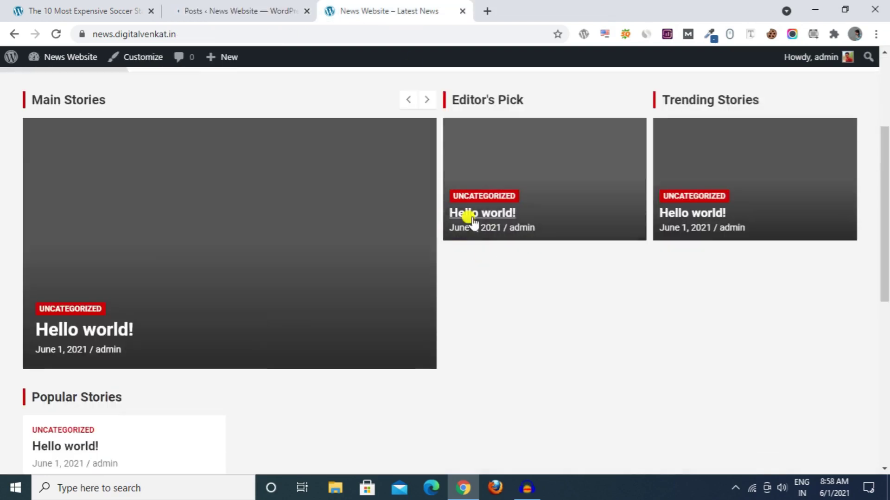
pyautogui.click(234, 11)
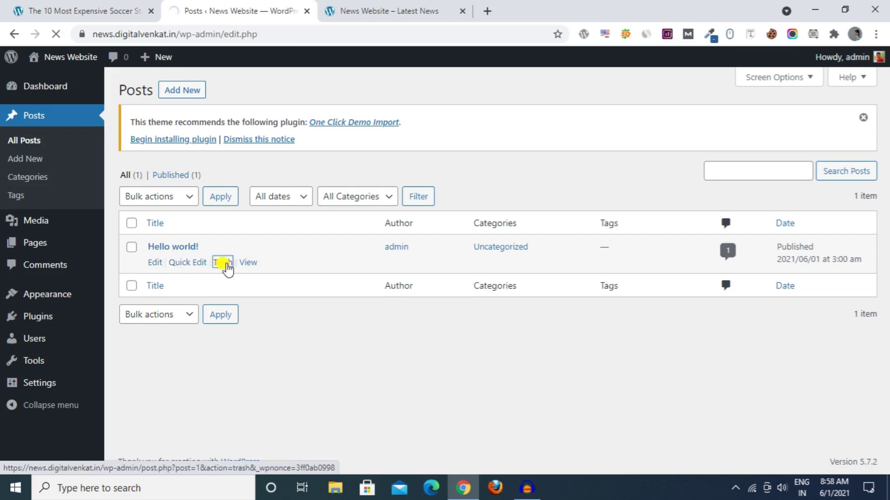
# Start a new post, dismiss the block editor's welcome guide, and look over the demo's soccer stadiums article for reference
pyautogui.click(186, 91)
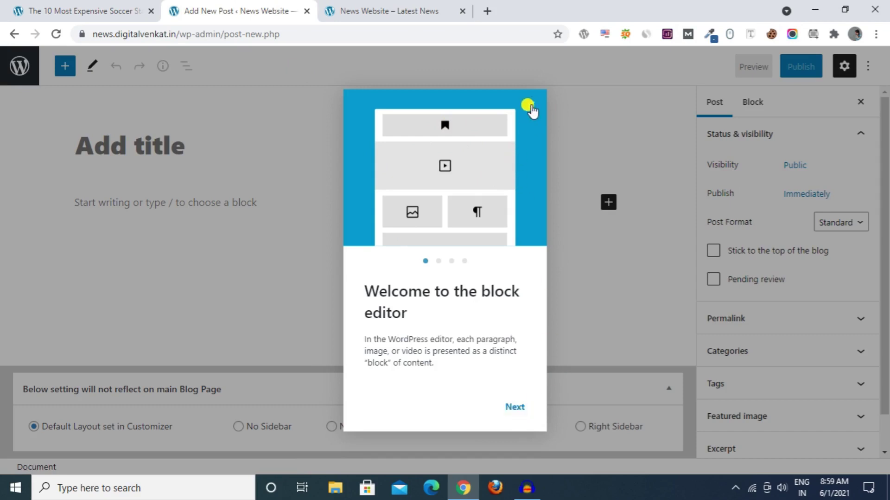
pyautogui.click(528, 105)
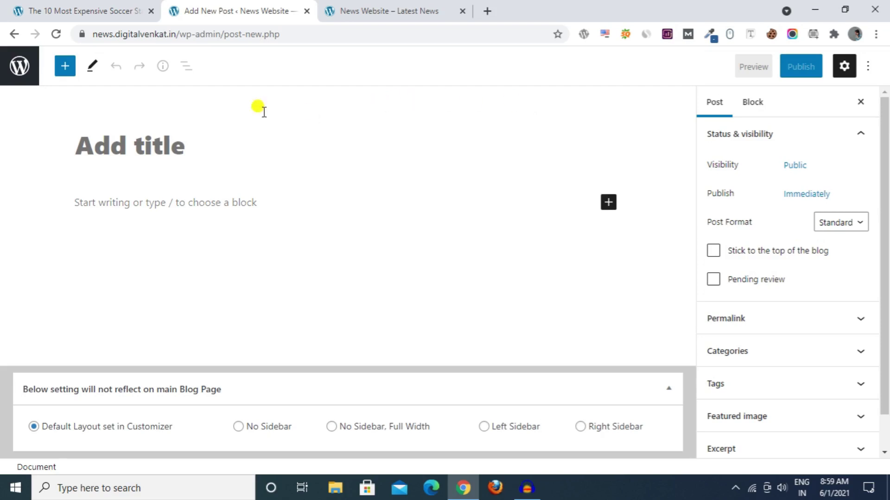
pyautogui.click(86, 5)
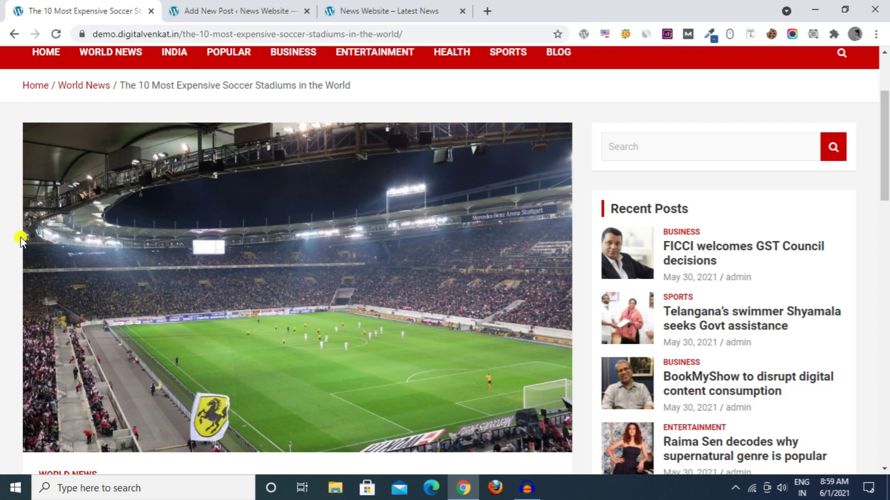
pyautogui.scroll(-5, 20, 239)
pyautogui.click(204, 13)
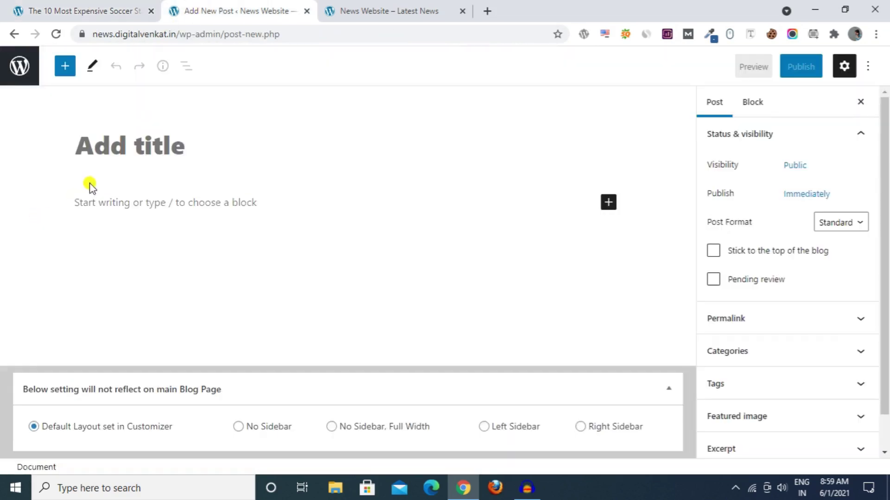
# Copy the title "The 10 Most Expensive Soccer Stadiums in the World" from the demo article into the new post's title
pyautogui.hotkey('ctrl', '1')
pyautogui.moveTo(39, 234); pyautogui.dragTo(464, 234)
pyautogui.rightClick(469, 242)
pyautogui.click(496, 247)
pyautogui.click(253, 12)
pyautogui.hotkey('ctrl', 'v')
# Copy the three body paragraphs of the demo's soccer stadiums article into the new post's content
pyautogui.click(84, 11)
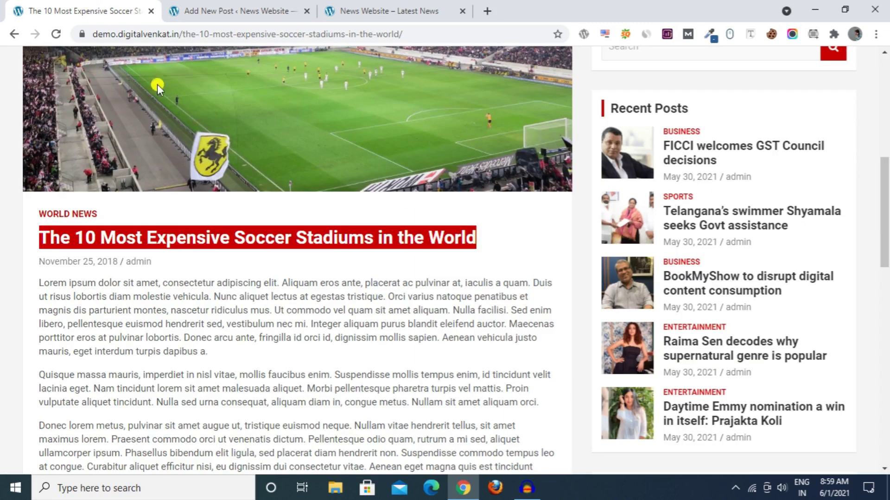
pyautogui.moveTo(41, 153); pyautogui.dragTo(402, 388)
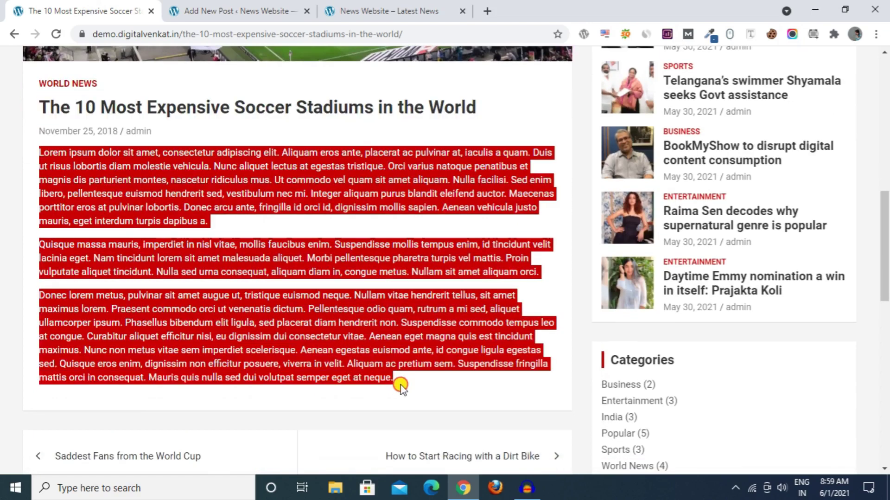
pyautogui.click(246, 9)
pyautogui.click(276, 241)
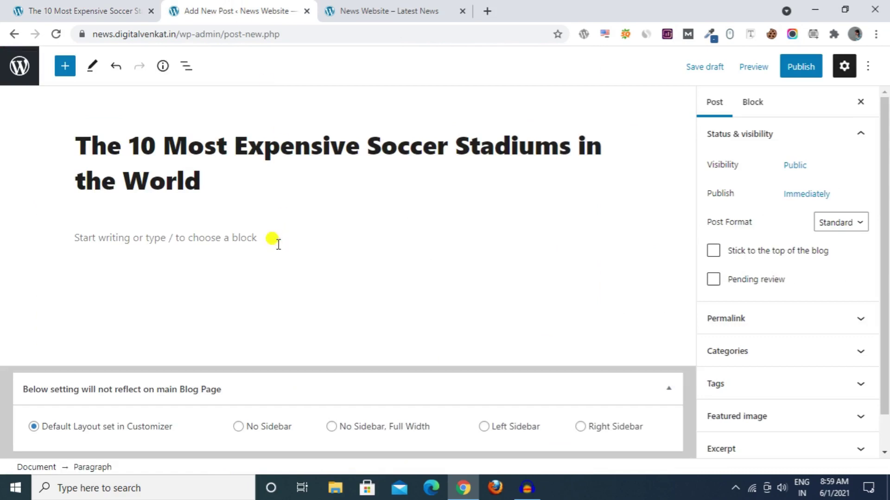
pyautogui.hotkey('ctrl', 'v')
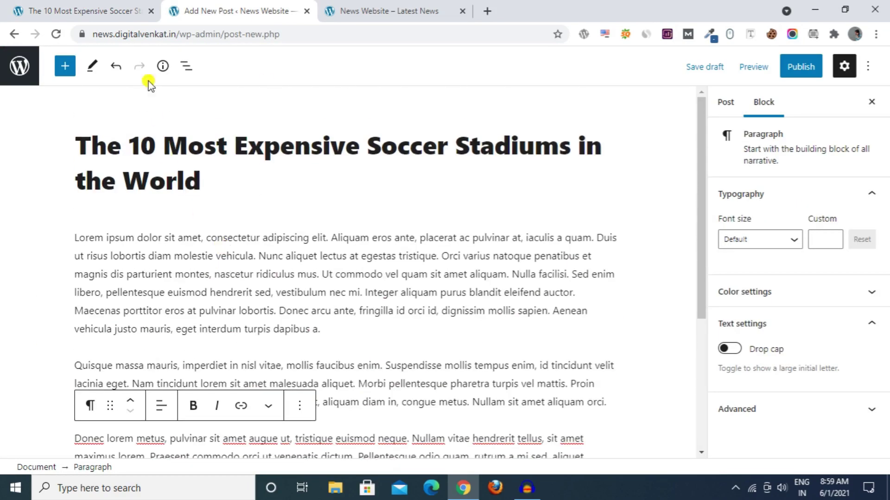
# Check the demo article's breadcrumb, image and category label to see how the post is categorized
pyautogui.click(116, 6)
pyautogui.scroll(3, 248, 260)
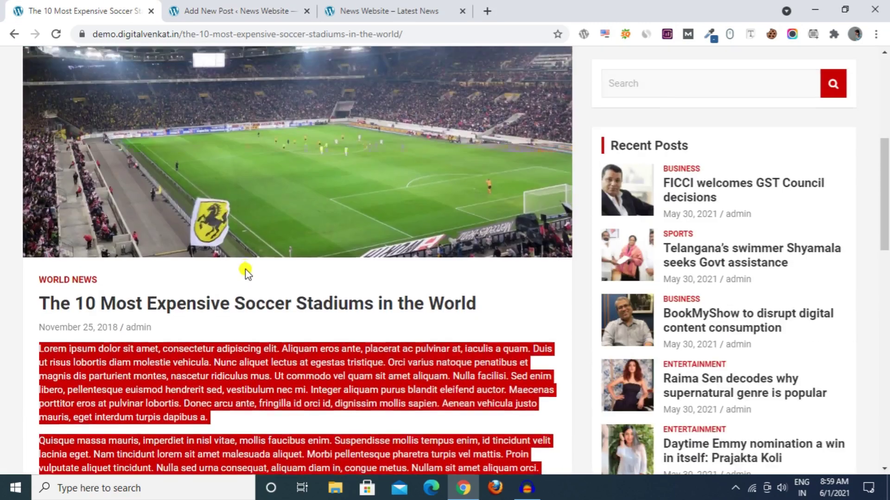
pyautogui.scroll(2, 249, 274)
pyautogui.scroll(2, 176, 251)
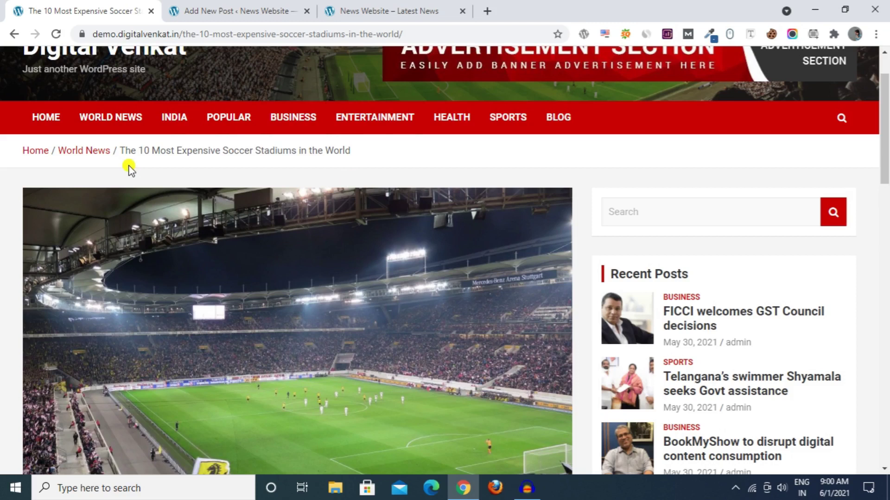
pyautogui.scroll(-3, 134, 174)
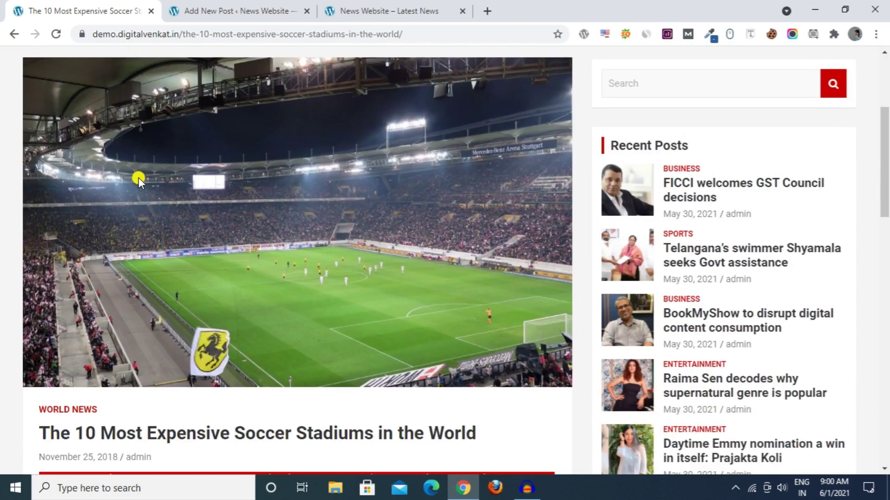
pyautogui.scroll(3, 138, 177)
pyautogui.scroll(-5, 138, 179)
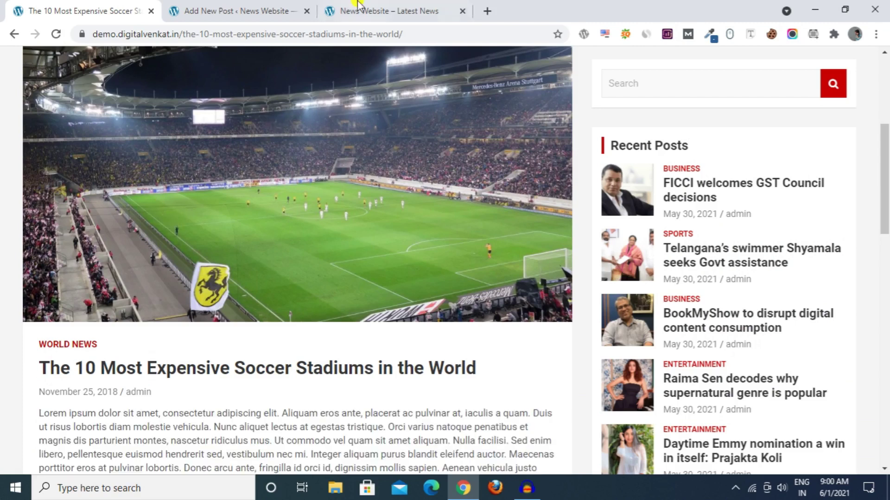
# Create a new category named "World News" for the soccer stadiums post, without a parent category
pyautogui.click(234, 10)
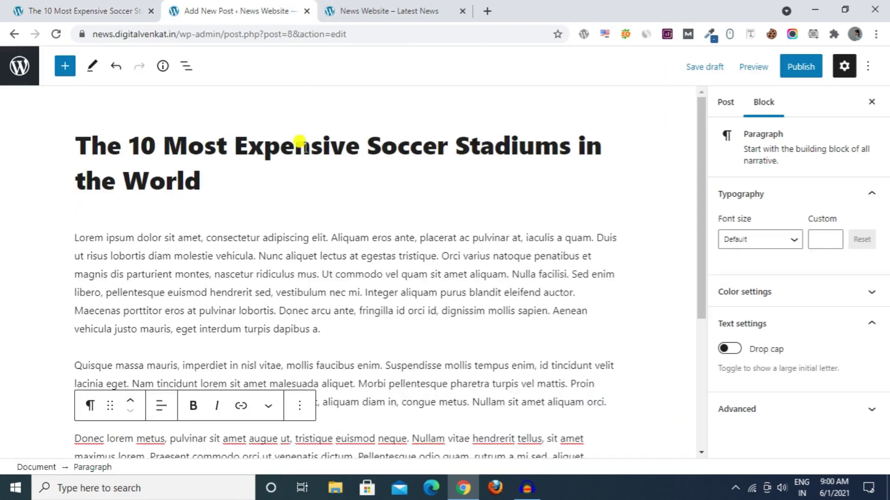
pyautogui.click(124, 153)
pyautogui.scroll(-3, 513, 269)
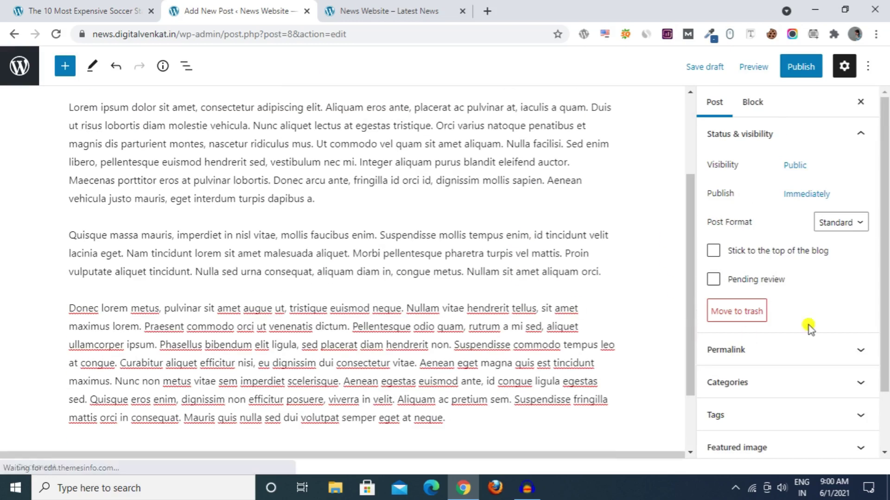
pyautogui.scroll(-2, 811, 274)
pyautogui.click(856, 313)
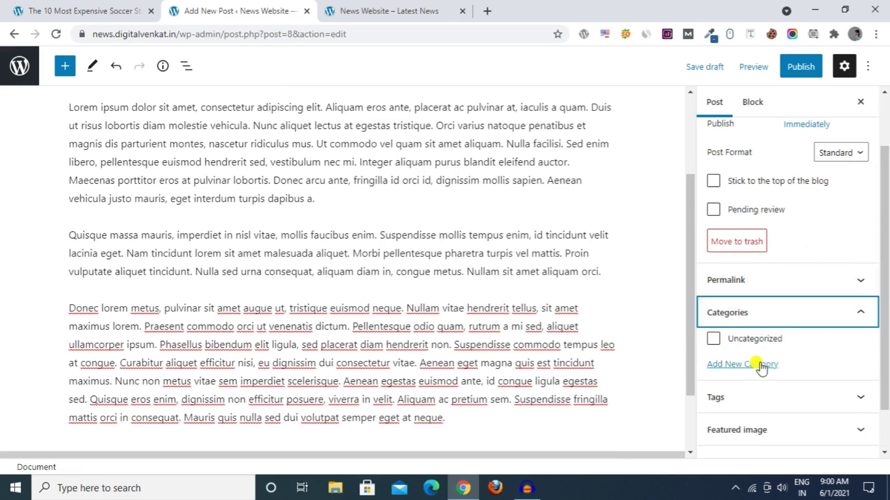
pyautogui.click(761, 365)
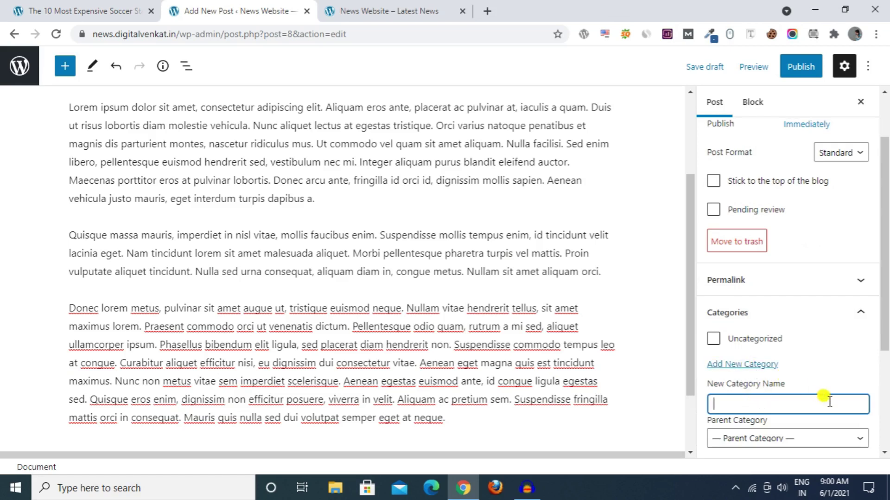
pyautogui.scroll(-3, 826, 399)
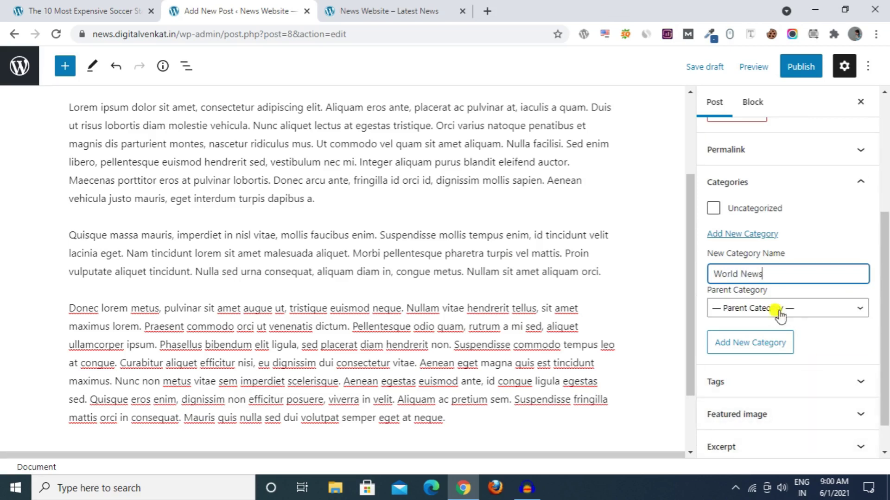
pyautogui.click(770, 341)
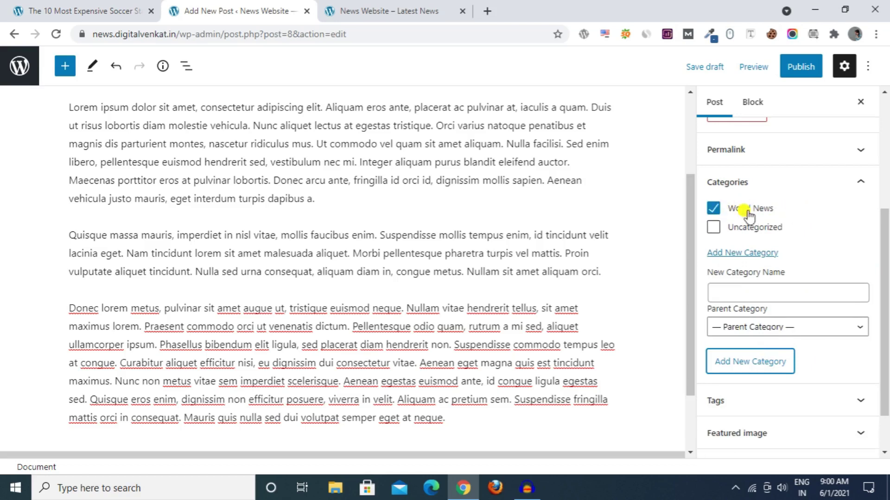
# Add the tags "News" and "Latest world News" to the soccer stadiums post
pyautogui.scroll(-1, 832, 333)
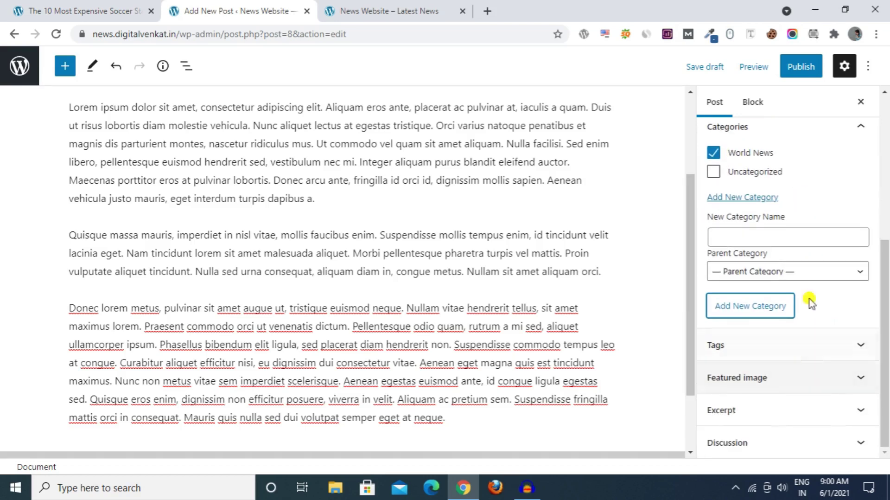
pyautogui.click(801, 343)
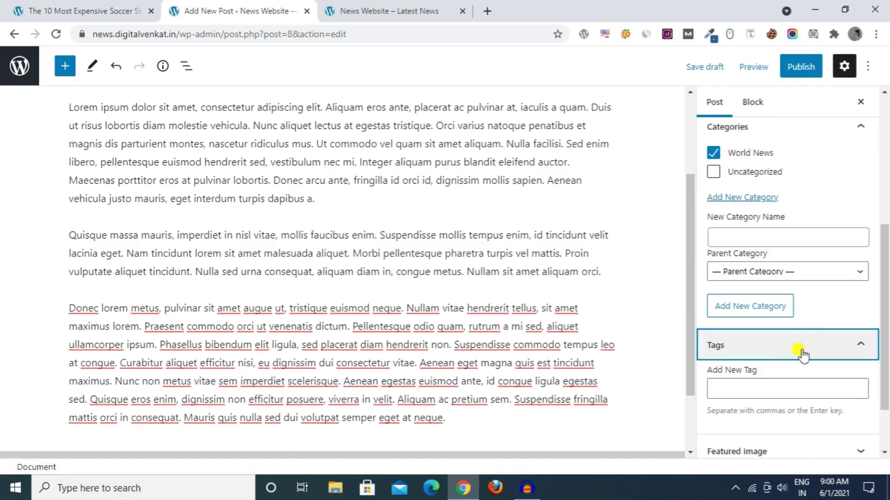
pyautogui.scroll(3, 503, 285)
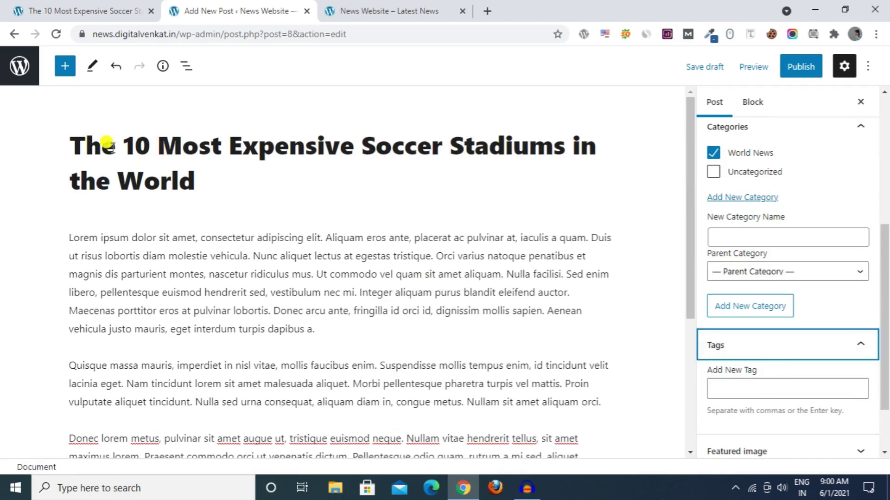
pyautogui.scroll(-4, 649, 331)
pyautogui.click(743, 385)
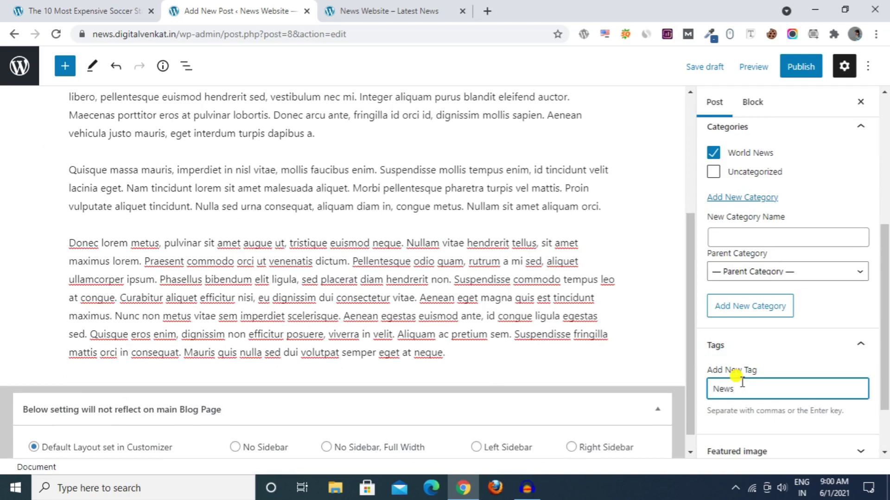
pyautogui.write('News')
pyautogui.press('Return')
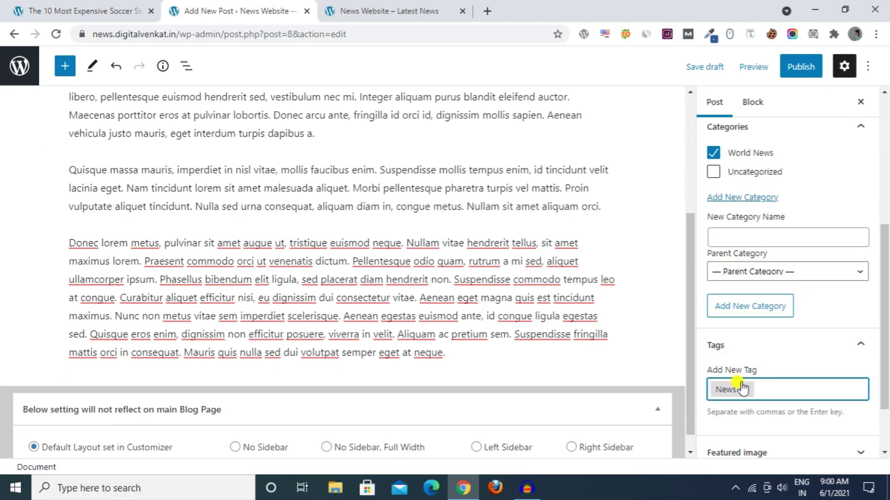
pyautogui.write('Lates')
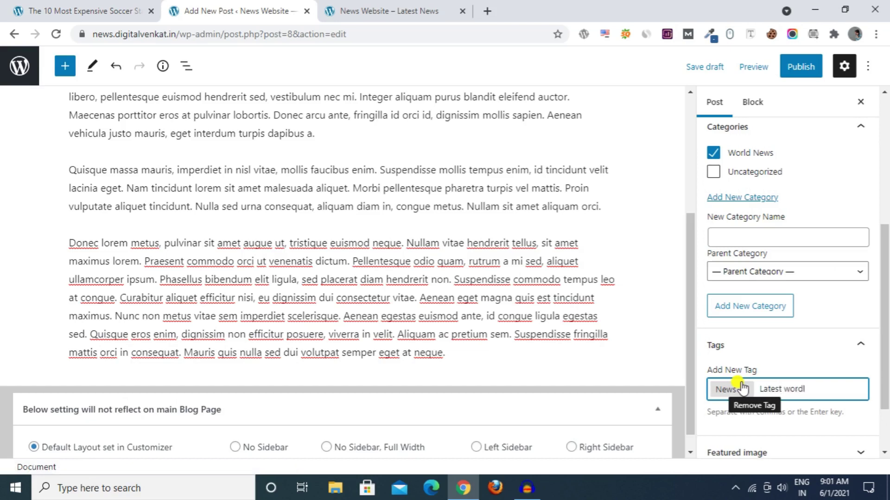
pyautogui.write('t world News')
pyautogui.press('Return')
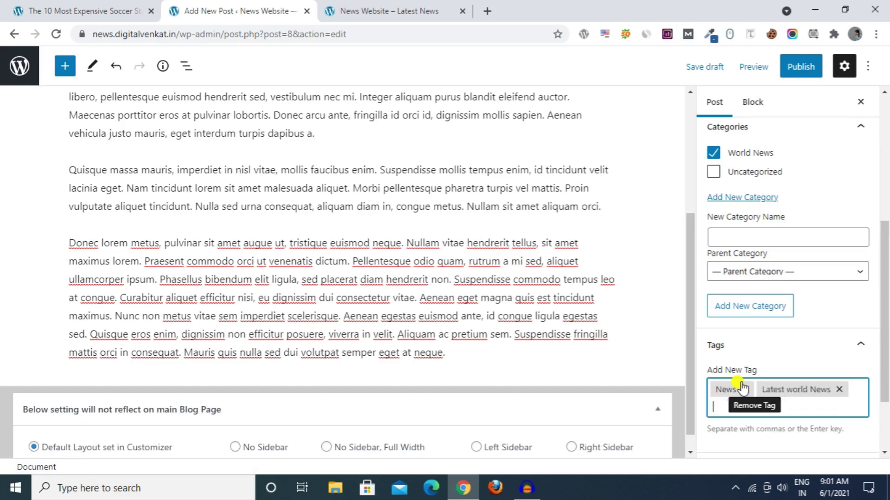
# Examine the demo's soccer stadiums article, including its body text and the large image above the title
pyautogui.scroll(-2, 808, 347)
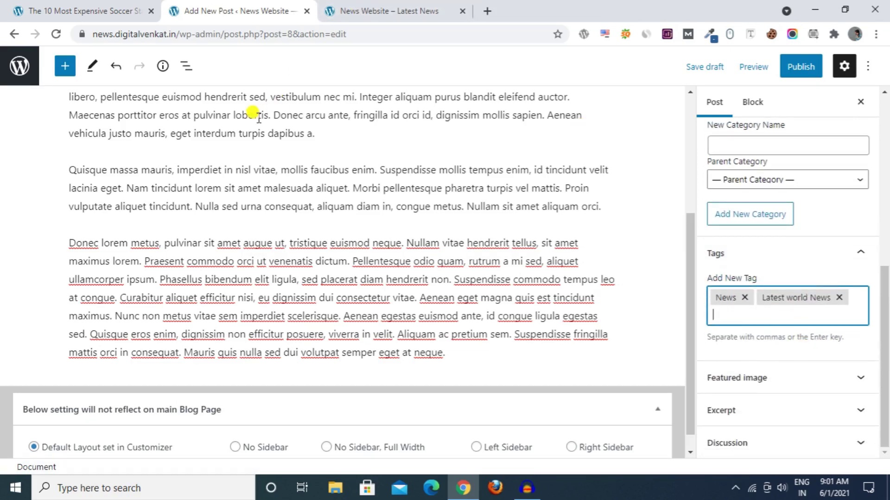
pyautogui.click(111, 4)
pyautogui.scroll(-8, 193, 318)
pyautogui.scroll(3, 174, 275)
pyautogui.scroll(1, 173, 274)
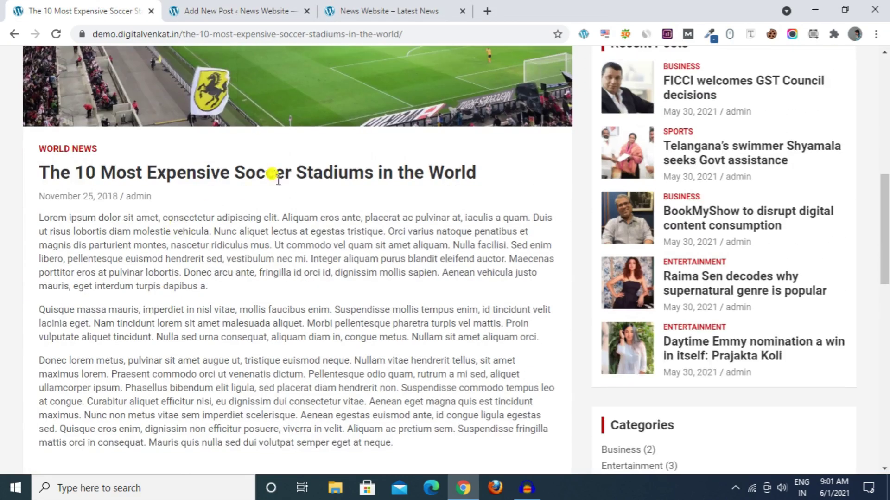
pyautogui.moveTo(67, 218); pyautogui.dragTo(348, 382)
pyautogui.click(348, 381)
pyautogui.scroll(-4, 352, 389)
pyautogui.scroll(-2, 355, 394)
pyautogui.scroll(20, 258, 365)
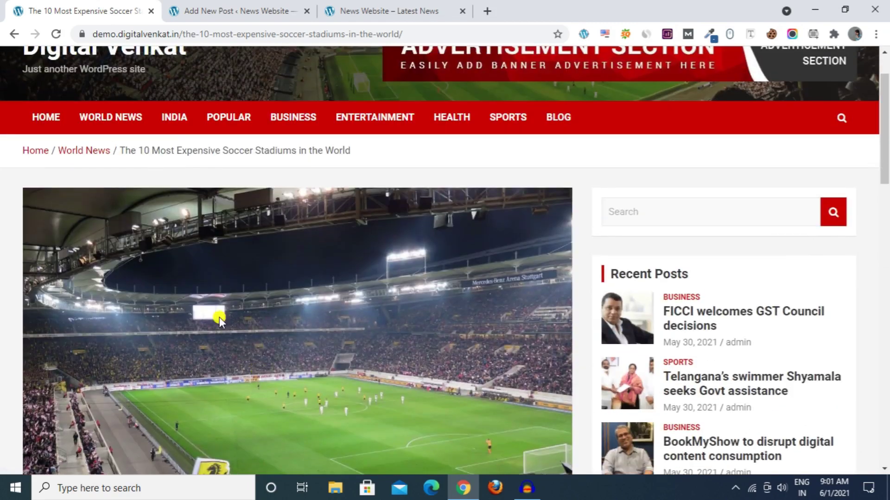
pyautogui.scroll(-3, 139, 265)
# Begin a file upload for the new post's featured image and browse to the Downloads folder
pyautogui.click(204, 9)
pyautogui.scroll(1, 312, 271)
pyautogui.scroll(3, 310, 265)
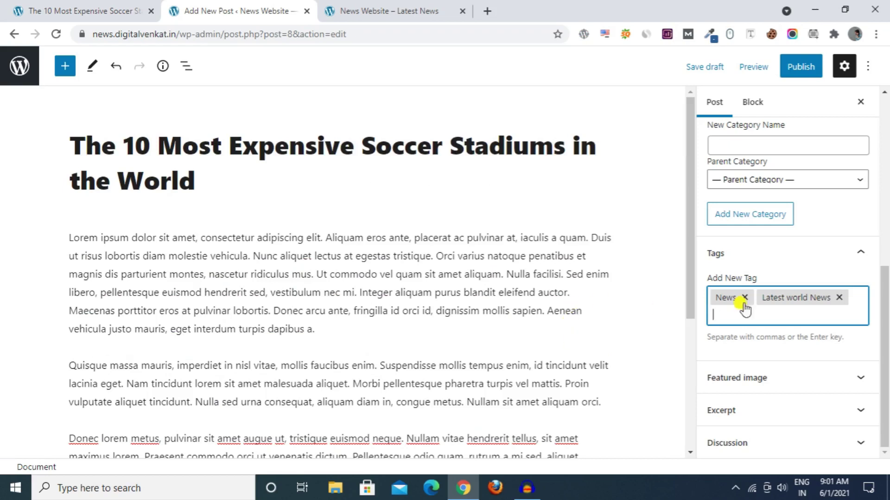
pyautogui.click(764, 378)
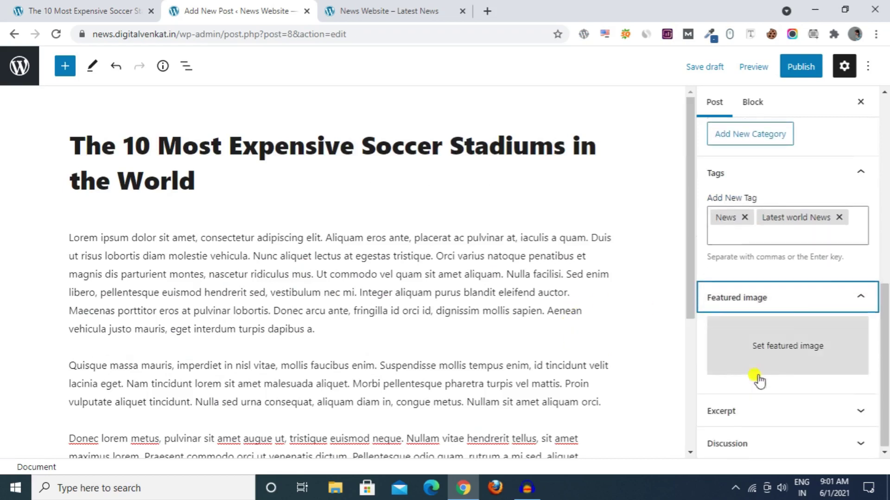
pyautogui.click(783, 353)
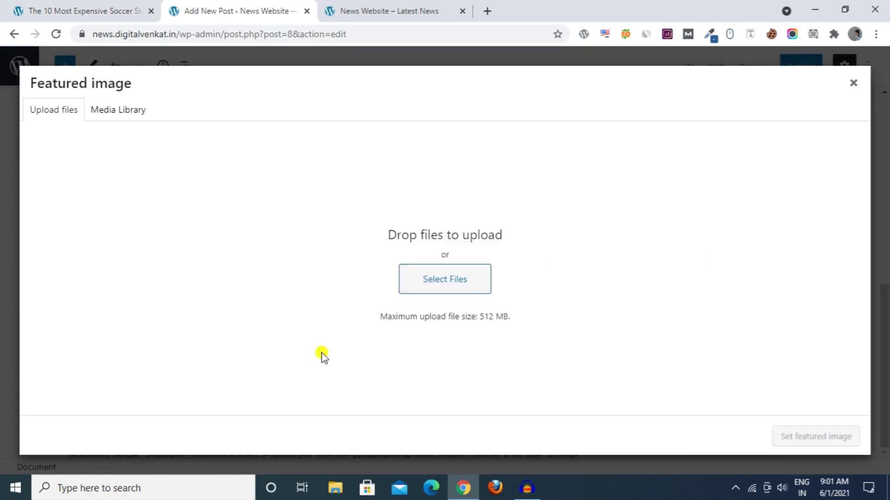
pyautogui.click(446, 284)
pyautogui.click(71, 91)
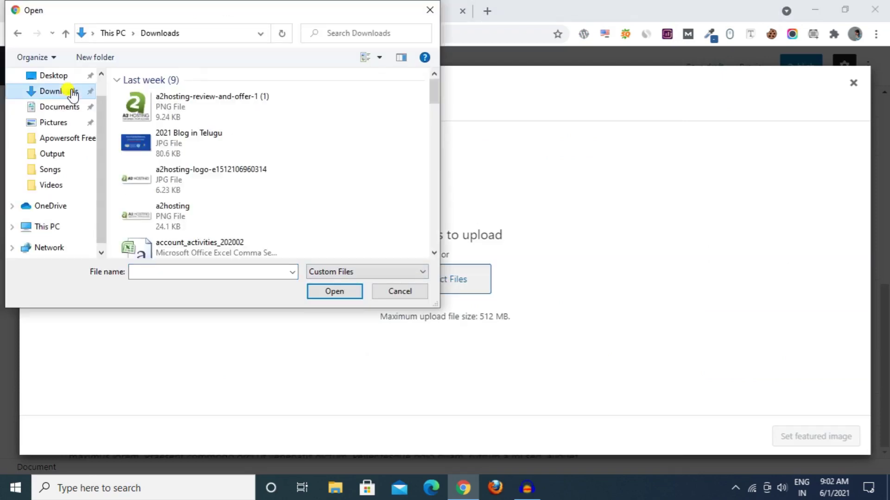
# Find the FICCI-President JPG among this week's downloads and upload it to the media library for the featured image
pyautogui.scroll(-5, 381, 179)
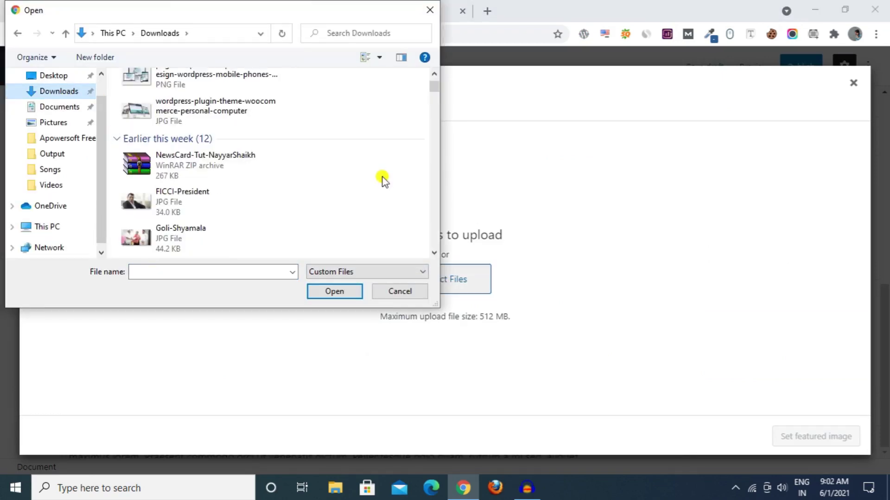
pyautogui.scroll(6, 297, 184)
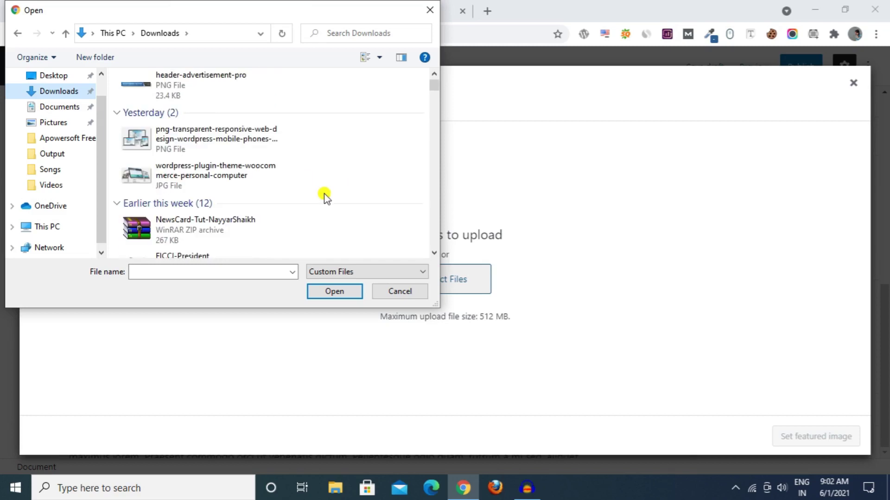
pyautogui.scroll(-4, 326, 206)
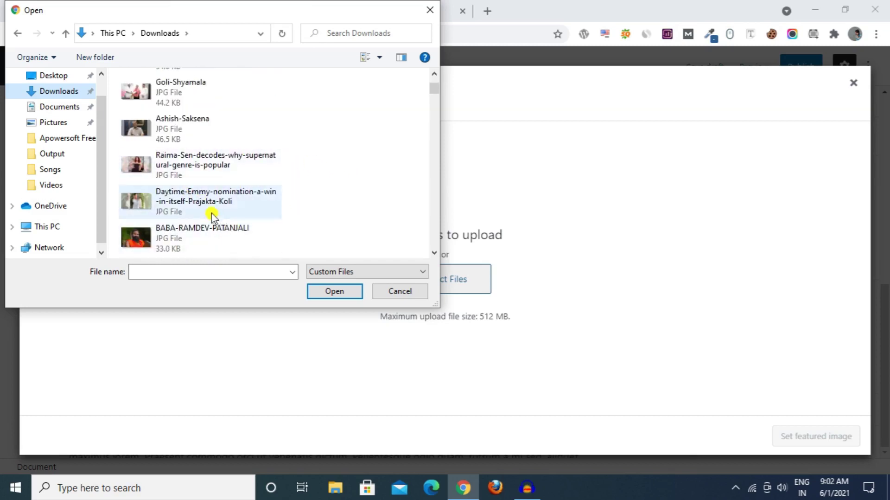
pyautogui.scroll(-3, 292, 165)
pyautogui.scroll(1, 314, 208)
pyautogui.scroll(5, 314, 208)
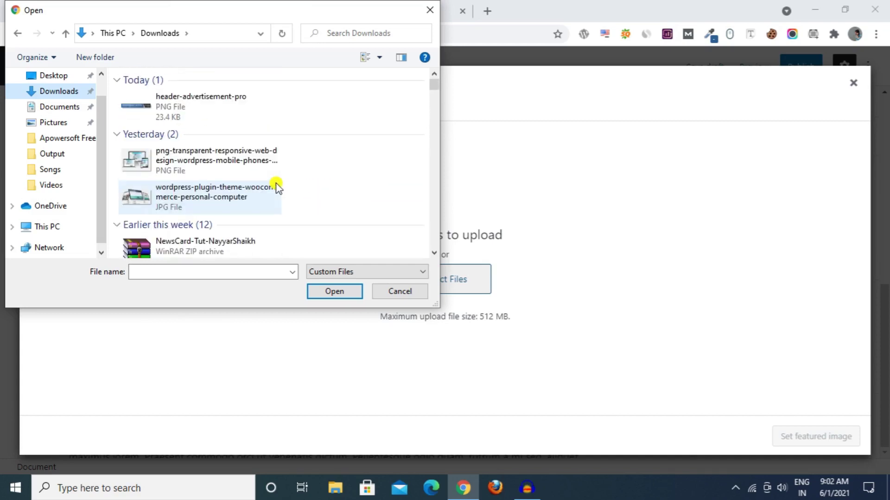
pyautogui.scroll(-3, 249, 181)
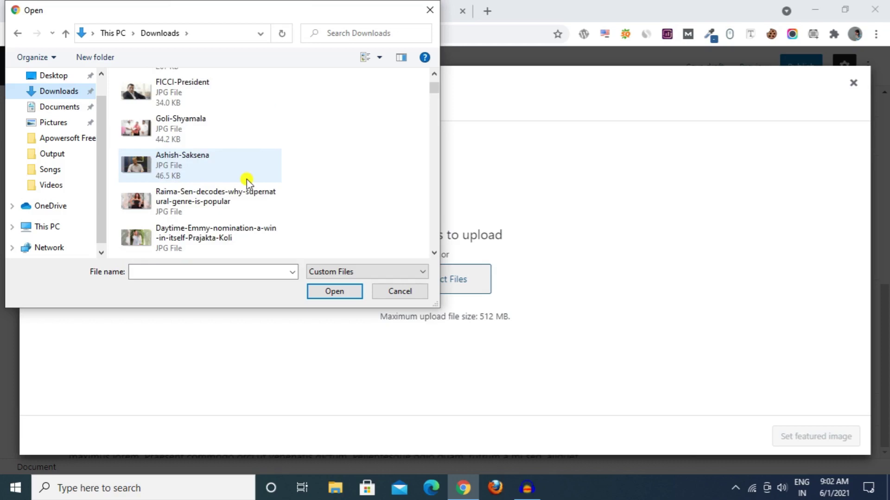
pyautogui.scroll(1, 247, 181)
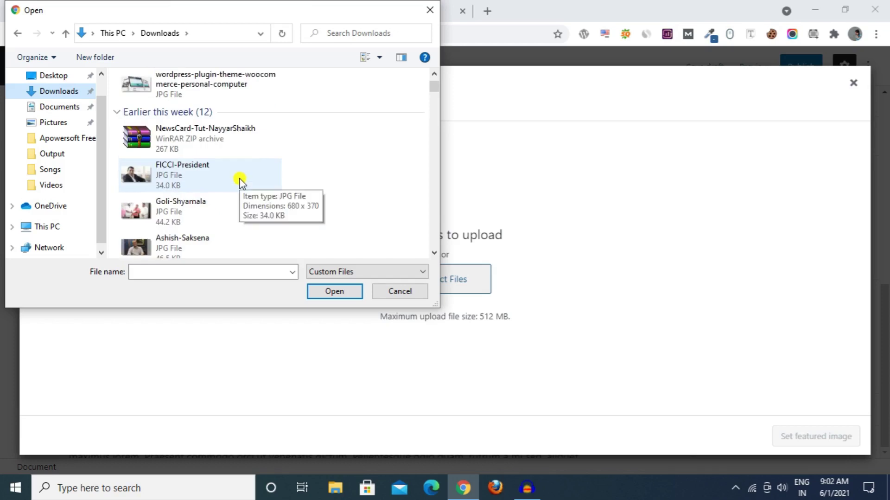
pyautogui.click(218, 181)
pyautogui.click(335, 291)
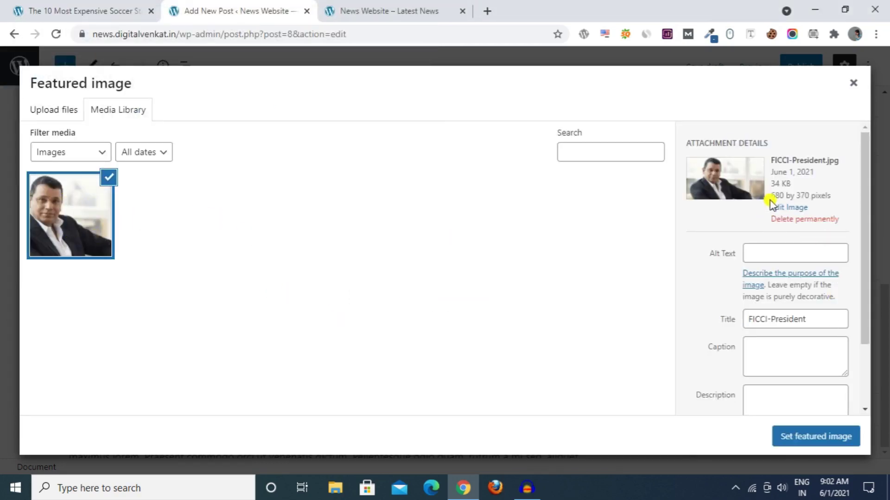
# Set the uploaded FICCI-President image as the soccer stadiums post's featured image and publish the post
pyautogui.moveTo(774, 186); pyautogui.dragTo(833, 196)
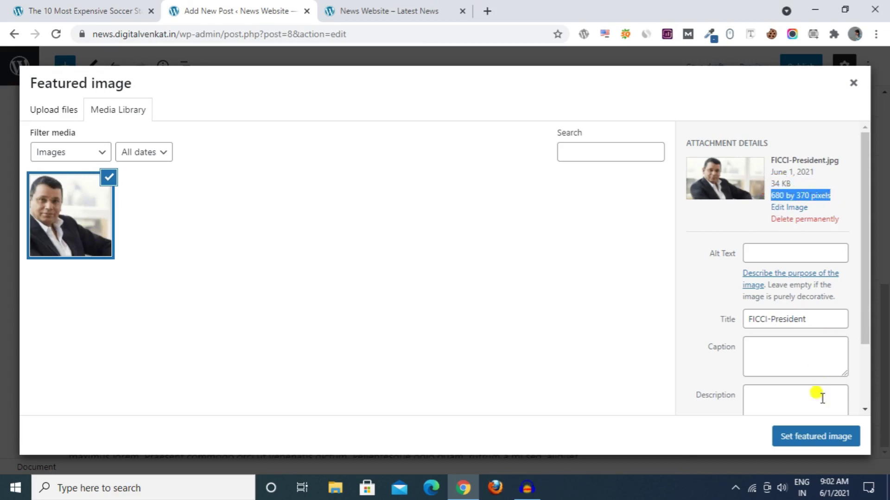
pyautogui.click(834, 437)
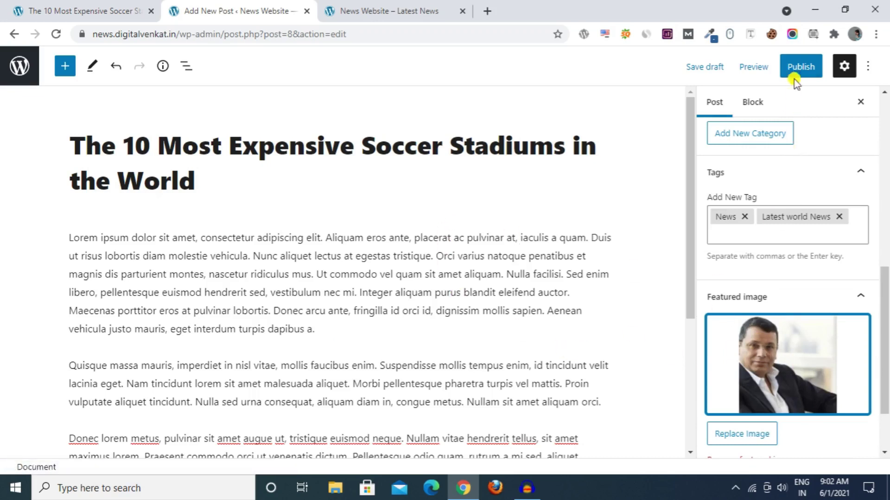
pyautogui.click(796, 68)
pyautogui.click(765, 70)
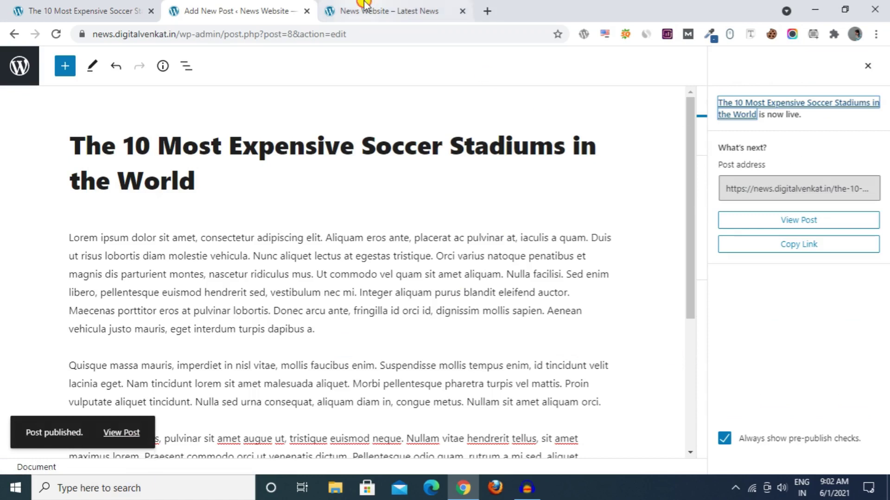
# Reload the news site's homepage and examine how the new post appears in the Main Stories, Editor's Pick and Trending Stories sections
pyautogui.click(355, 11)
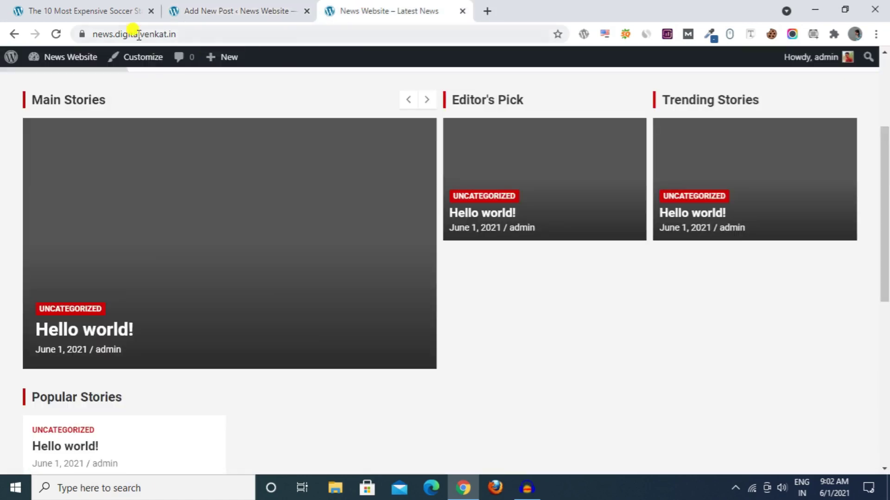
pyautogui.click(54, 34)
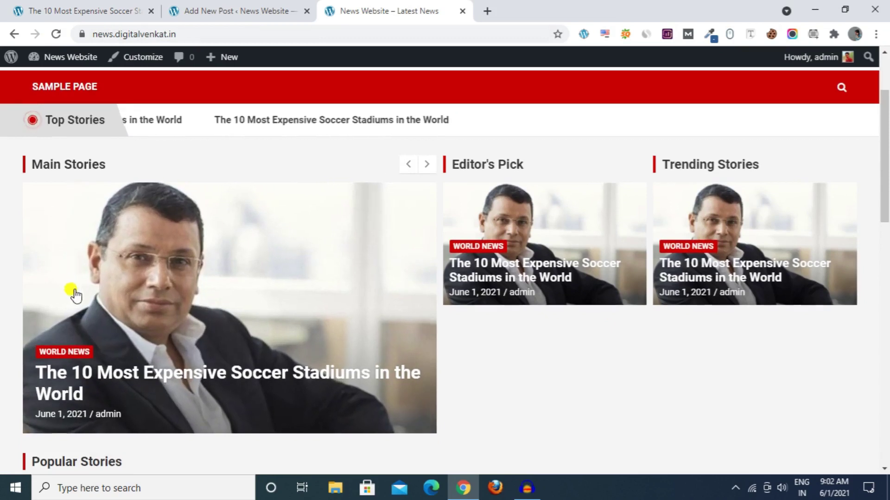
pyautogui.scroll(-1, 120, 289)
pyautogui.moveTo(884, 194); pyautogui.dragTo(885, 139)
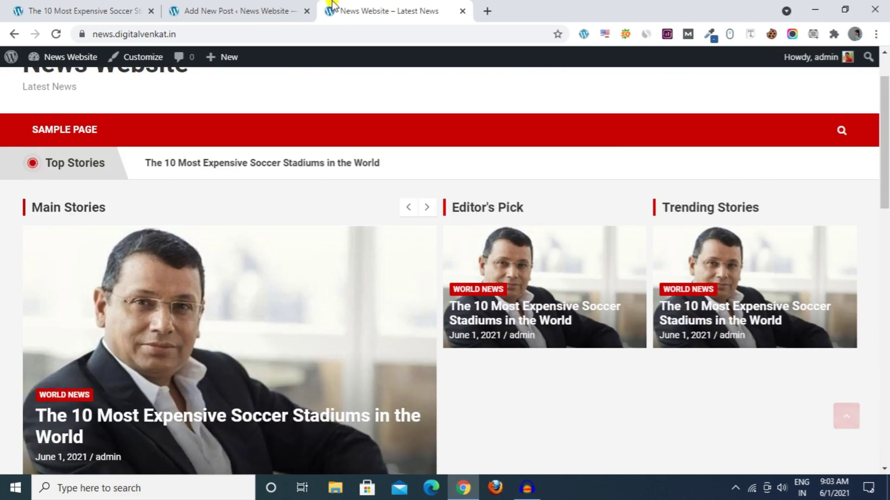
pyautogui.click(126, 5)
pyautogui.click(373, 11)
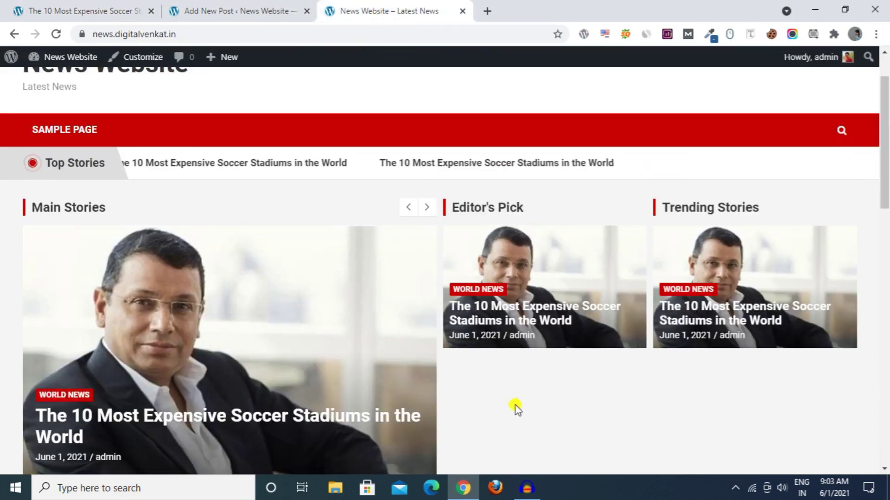
pyautogui.scroll(-3, 515, 408)
# Open the soccer stadiums post from Main Stories and compare its image, title, body text and tags with the demo's article
pyautogui.click(160, 220)
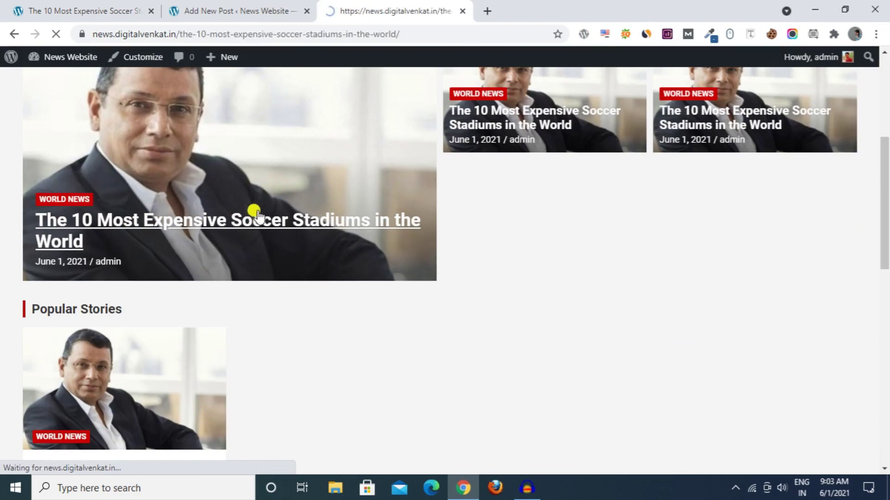
pyautogui.click(106, 6)
pyautogui.click(446, 10)
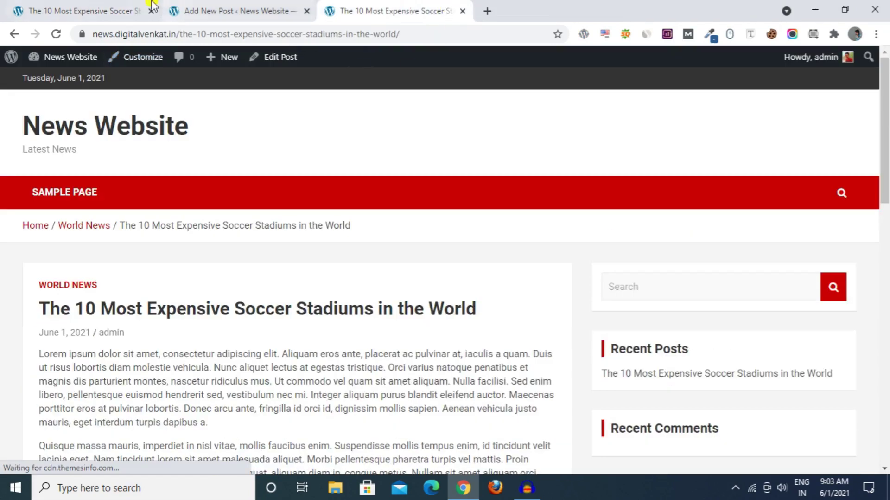
pyautogui.click(123, 6)
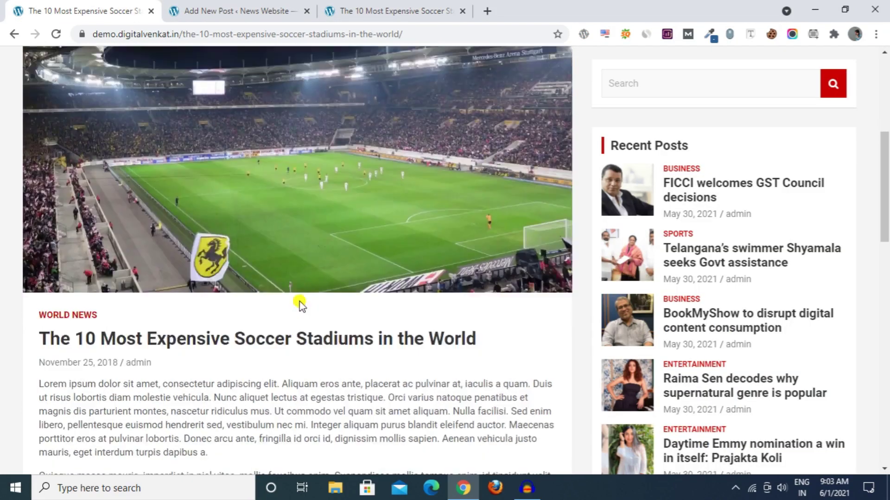
pyautogui.scroll(-5, 347, 230)
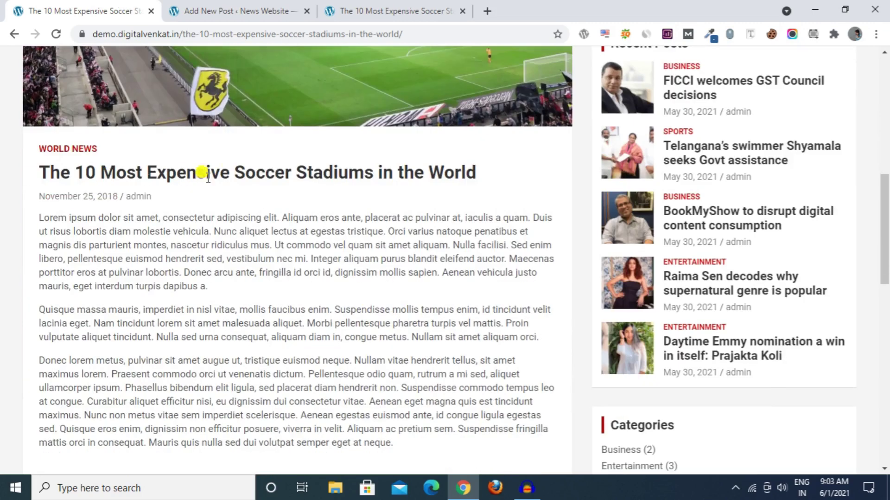
pyautogui.scroll(-4, 224, 258)
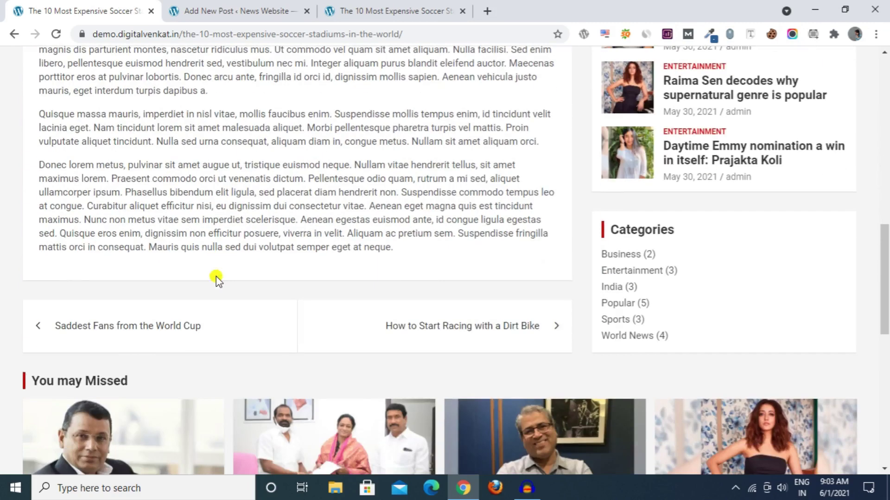
pyautogui.click(399, 11)
pyautogui.scroll(-3, 283, 256)
pyautogui.moveTo(37, 170); pyautogui.dragTo(481, 178)
pyautogui.click(487, 177)
pyautogui.scroll(-8, 482, 283)
pyautogui.scroll(4, 485, 295)
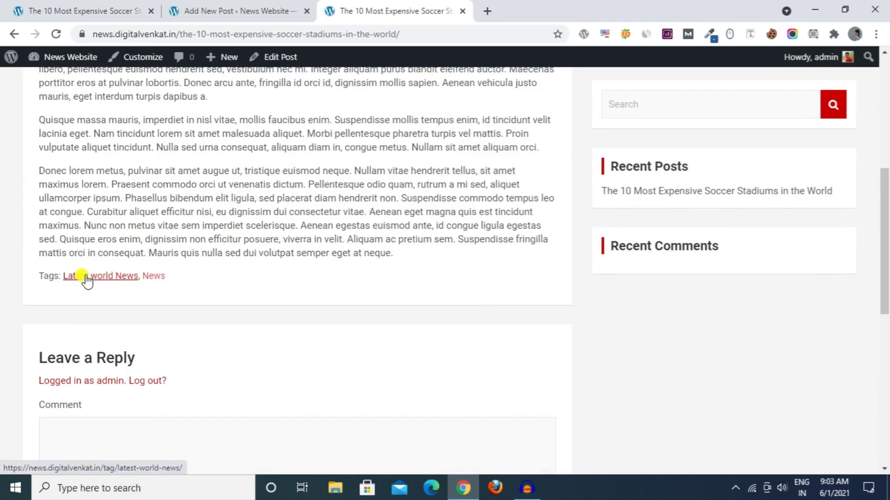
pyautogui.scroll(8, 147, 284)
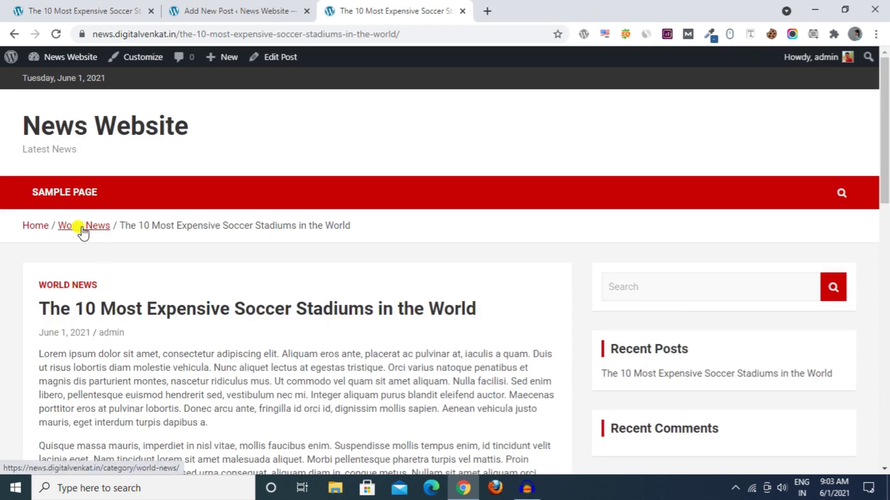
# Compare the demo article's header, navigation menu and image above the title with the layout of the new site's post
pyautogui.click(84, 10)
pyautogui.scroll(10, 178, 156)
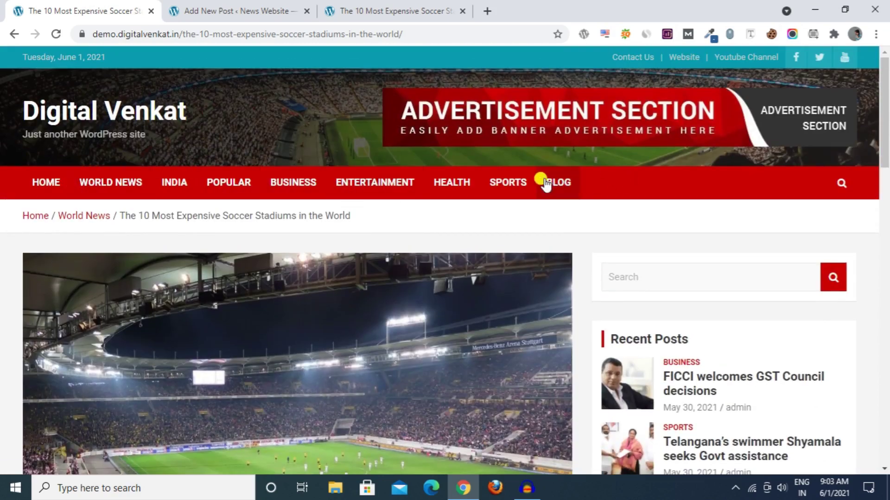
pyautogui.click(410, 14)
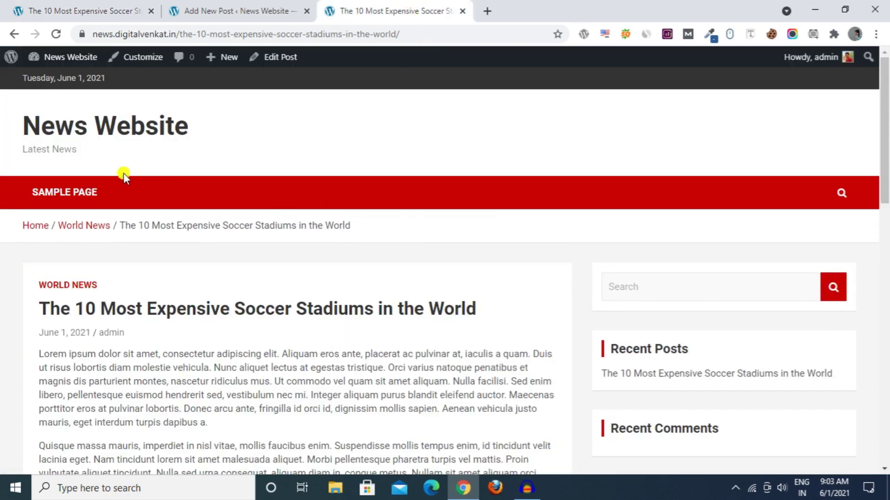
pyautogui.scroll(-6, 396, 206)
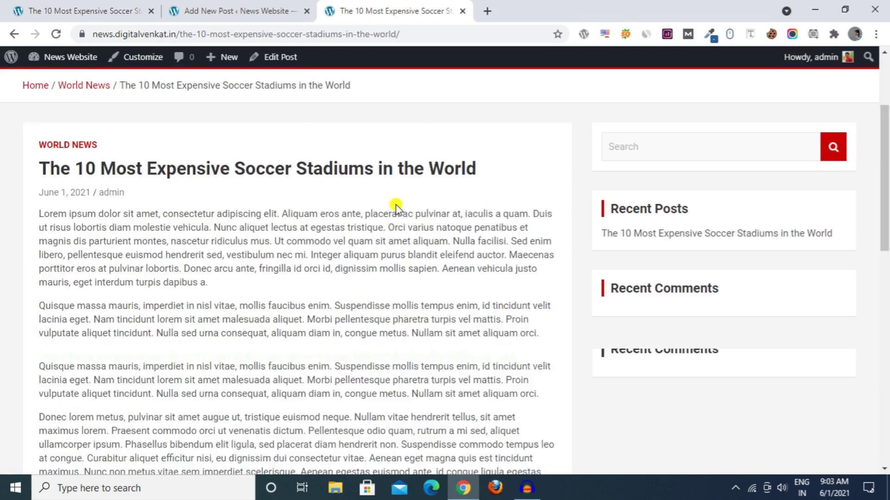
pyautogui.scroll(6, 394, 204)
pyautogui.scroll(-1, 398, 218)
pyautogui.scroll(-1, 398, 227)
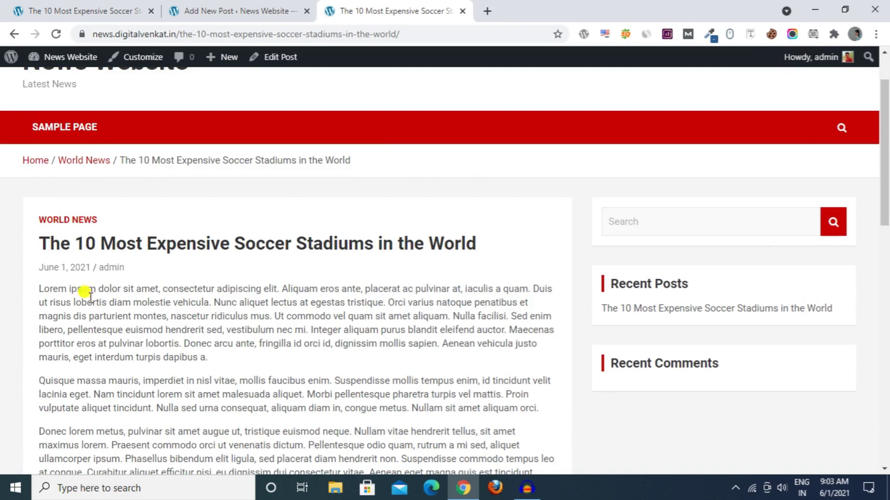
# Leave the post editor for the dashboard's posts list and open the theme Customizer
pyautogui.click(224, 11)
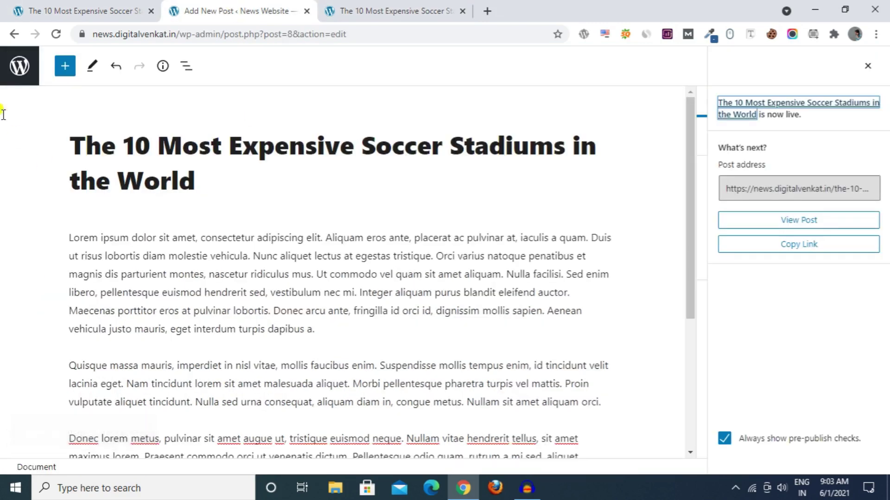
pyautogui.click(8, 76)
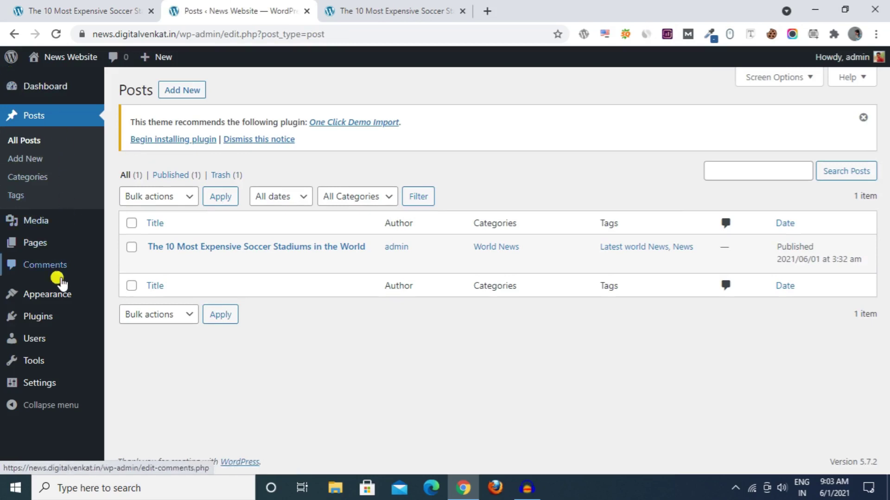
pyautogui.moveTo(56, 295)
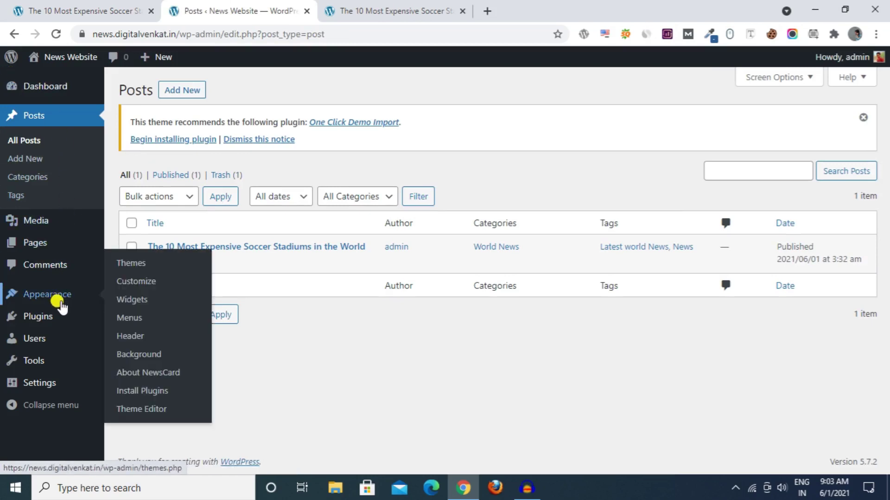
pyautogui.click(133, 288)
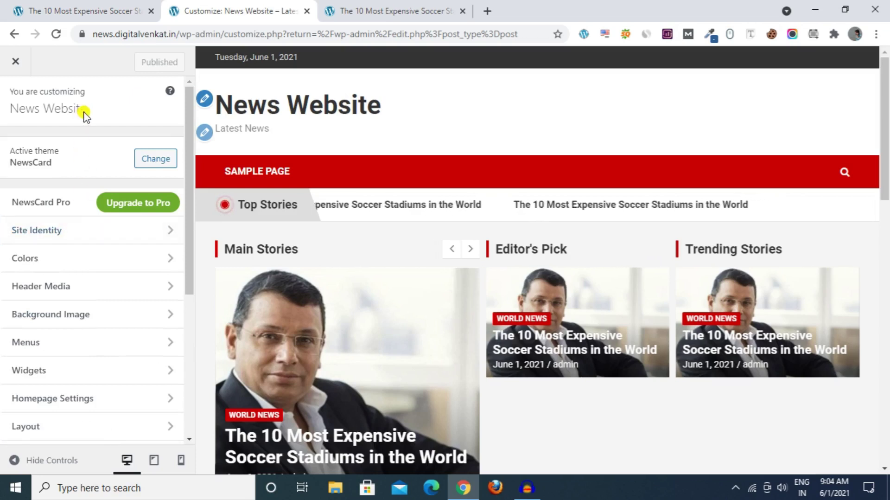
# Enable "Show Featured Image in Posts Single" in the NewsCard Settings and publish the change
pyautogui.scroll(-3, 65, 231)
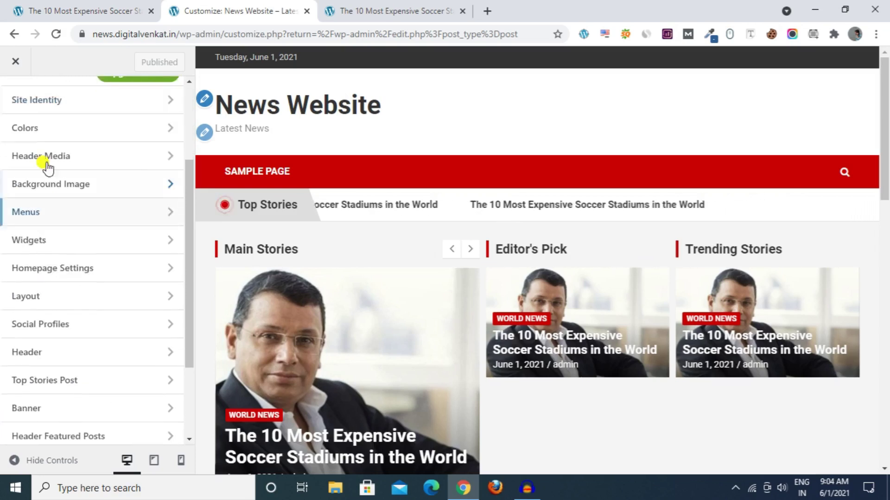
pyautogui.scroll(-3, 99, 255)
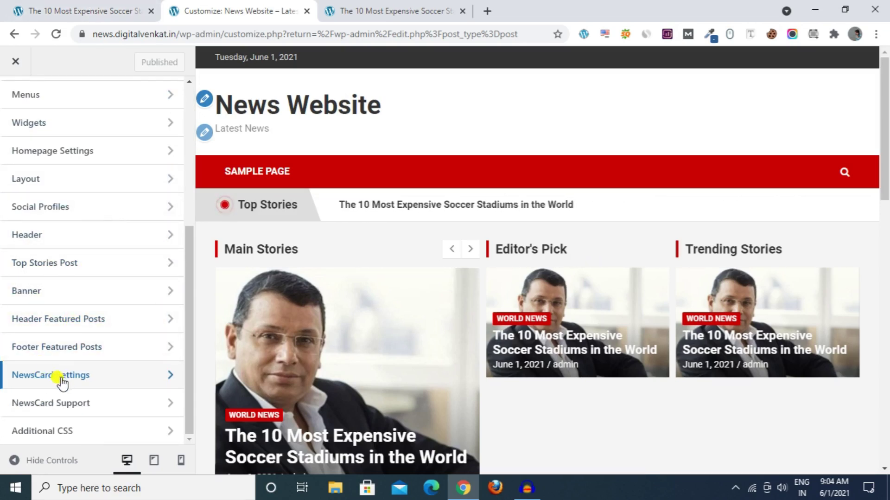
pyautogui.click(94, 377)
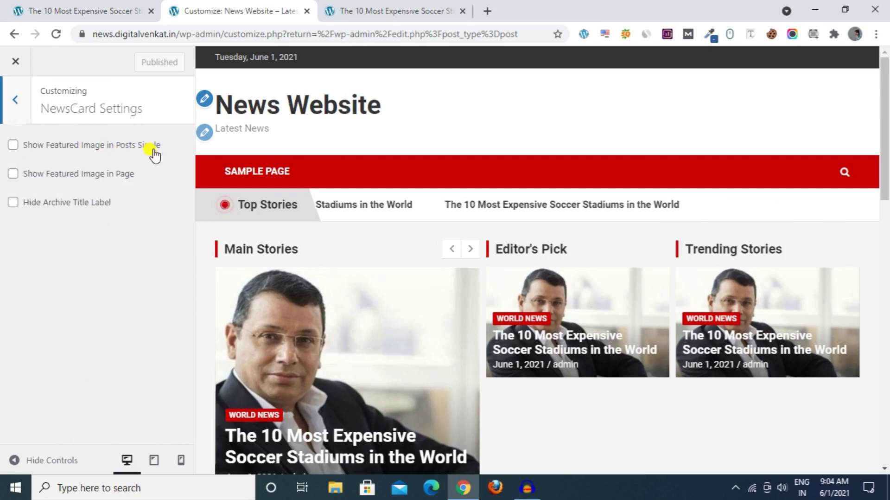
pyautogui.click(13, 145)
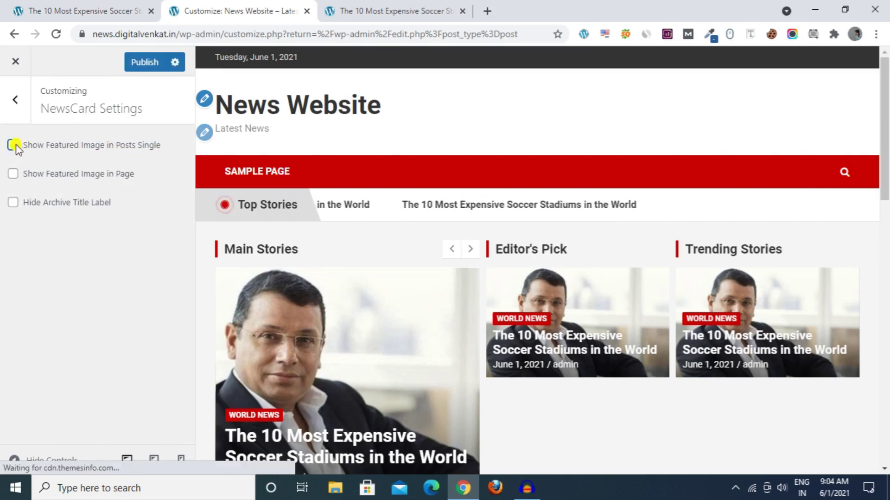
pyautogui.click(144, 65)
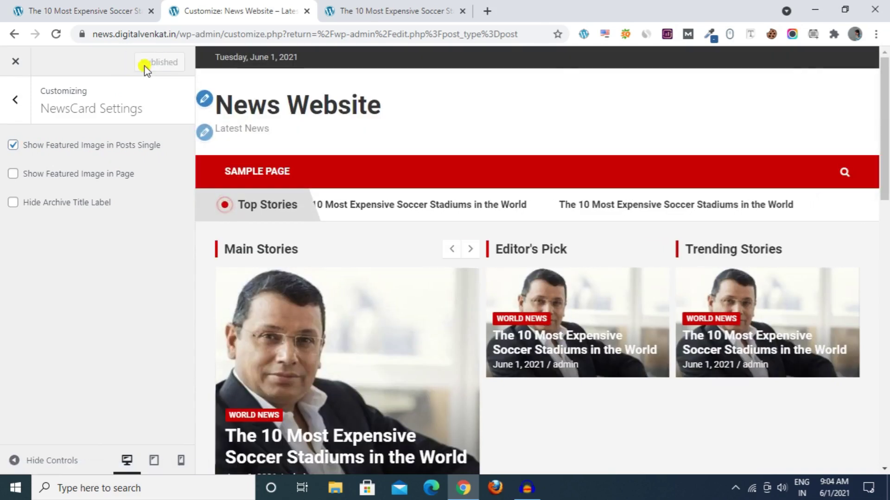
# Reload the published soccer stadiums post and check its featured image, title and body text
pyautogui.click(343, 9)
pyautogui.click(55, 35)
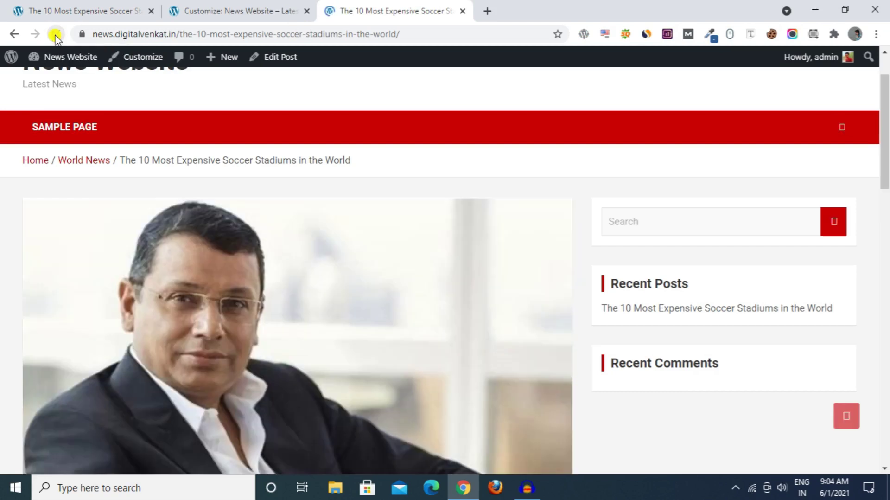
pyautogui.scroll(-15, 218, 255)
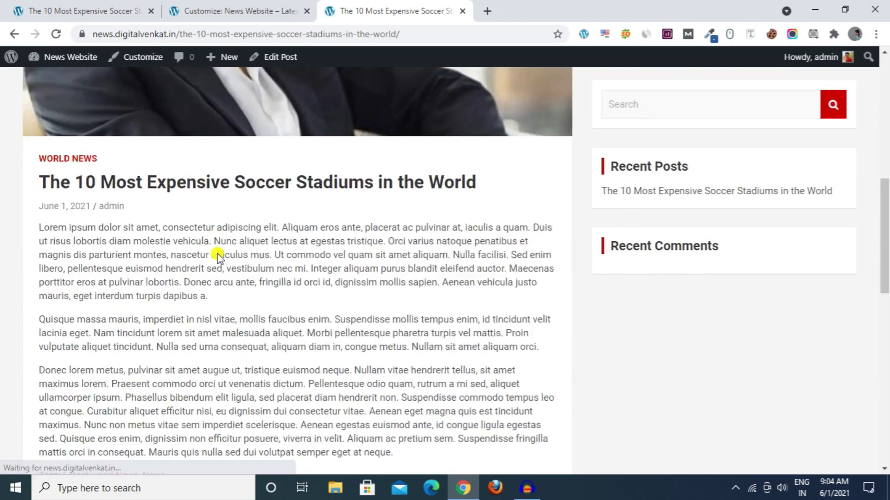
pyautogui.scroll(15, 218, 256)
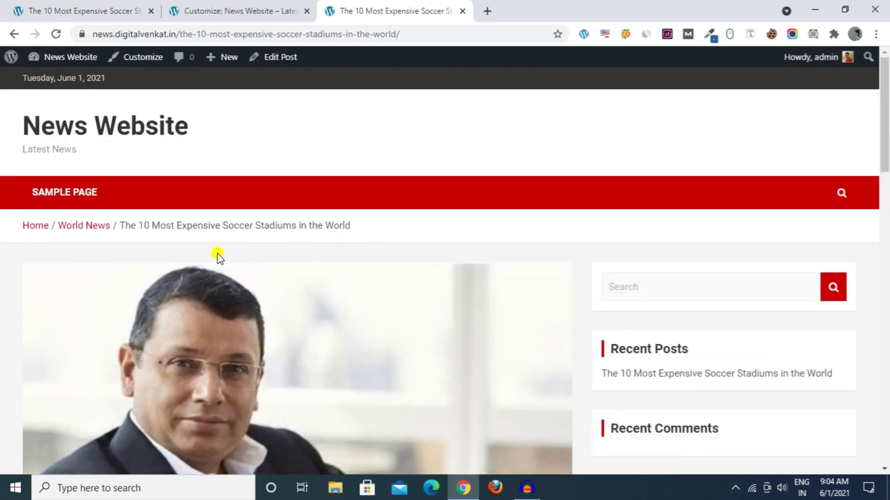
pyautogui.scroll(-10, 233, 277)
pyautogui.scroll(12, 234, 278)
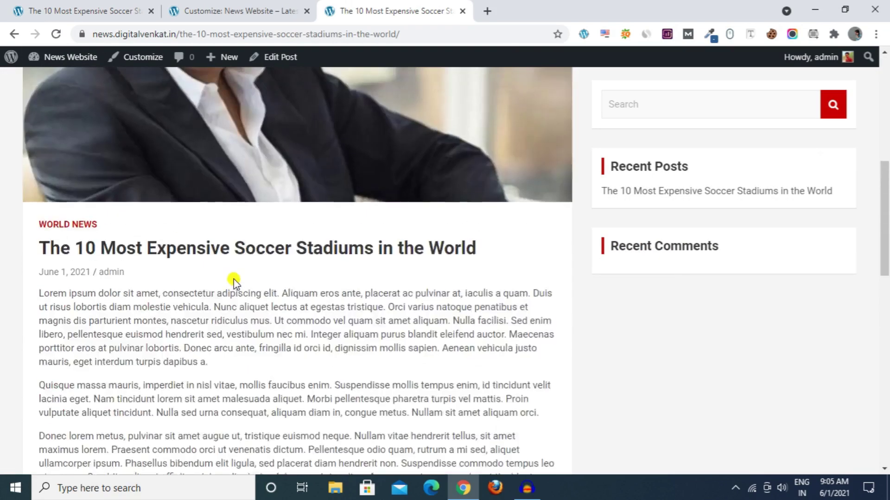
# Close the theme Customizer and return to the dashboard's posts list
pyautogui.click(264, 11)
pyautogui.click(387, 14)
pyautogui.click(301, 13)
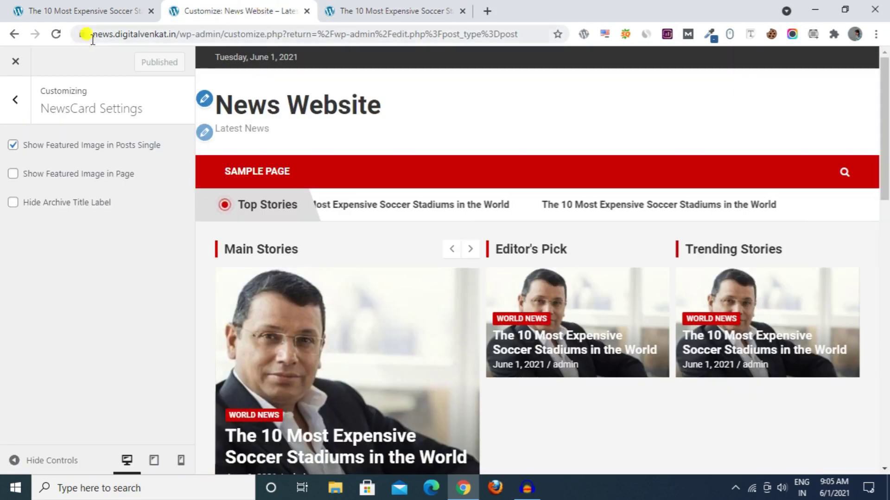
pyautogui.click(14, 66)
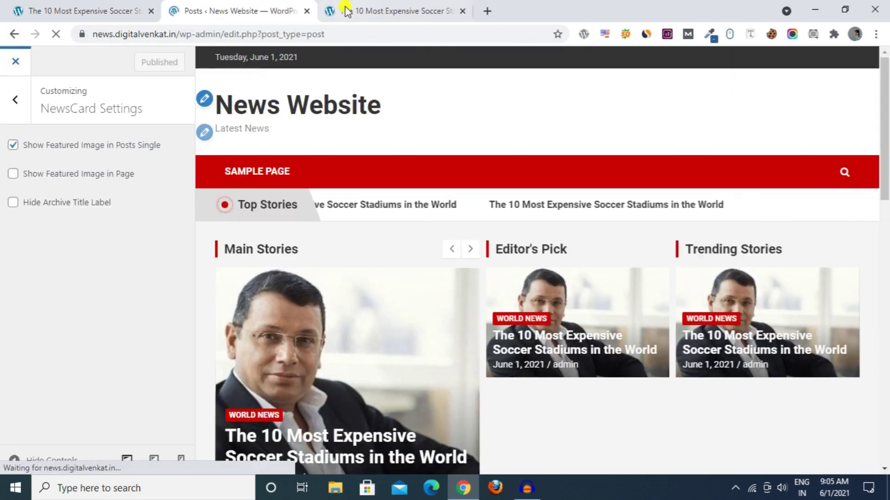
# Examine the end of the published post, including its last paragraph, tags and comment form
pyautogui.click(344, 10)
pyautogui.scroll(-15, 411, 232)
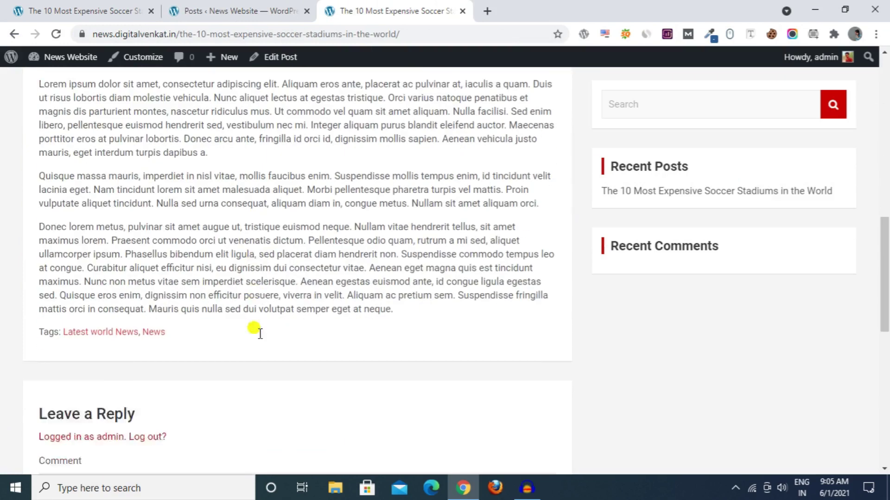
pyautogui.moveTo(207, 191); pyautogui.dragTo(419, 197)
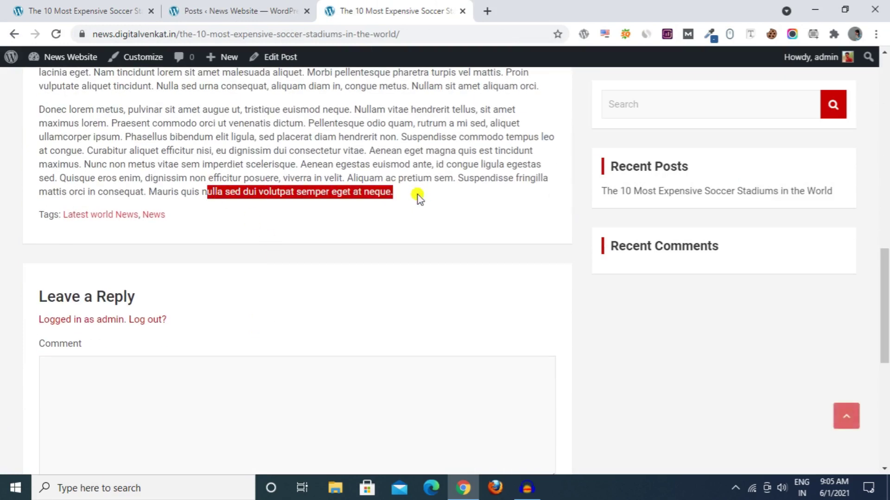
# Open the soccer stadiums post for editing from the posts list and add an empty paragraph after its last one
pyautogui.click(260, 9)
pyautogui.click(246, 248)
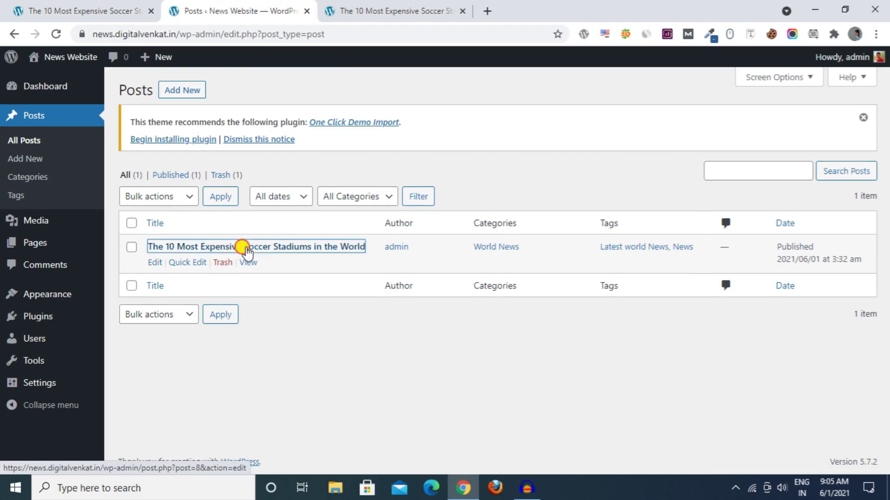
pyautogui.click(392, 10)
pyautogui.click(278, 6)
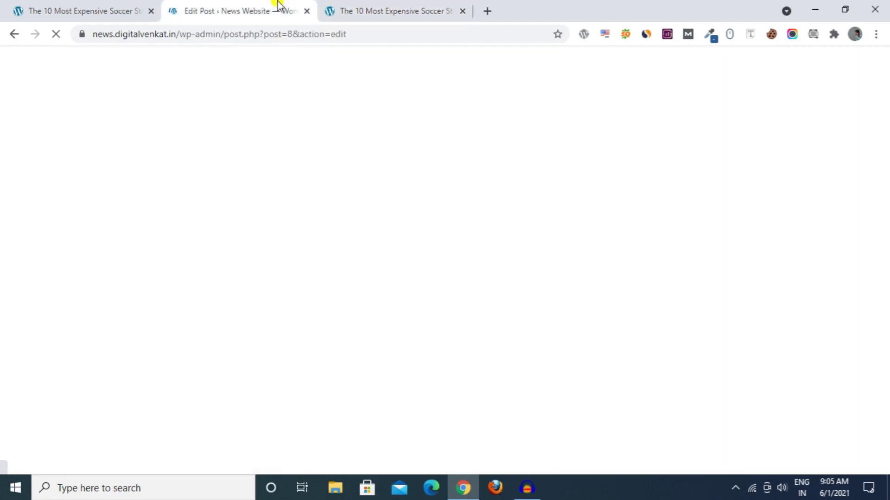
pyautogui.scroll(-5, 392, 280)
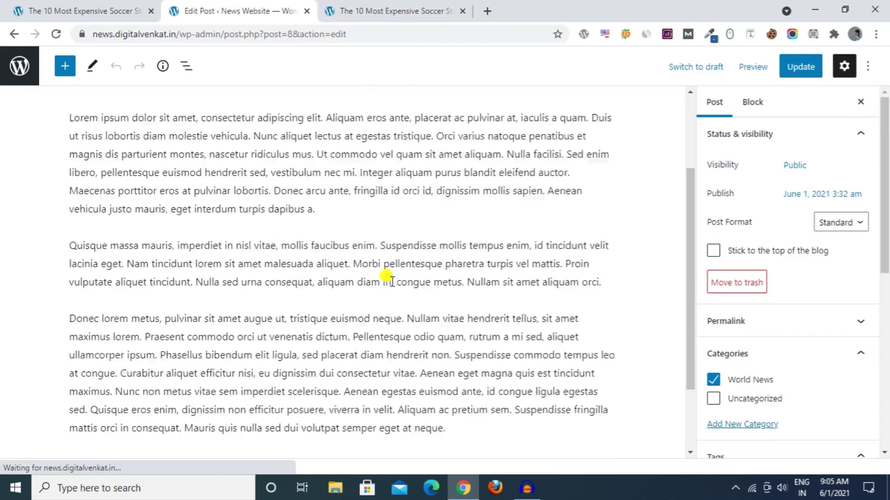
pyautogui.click(459, 333)
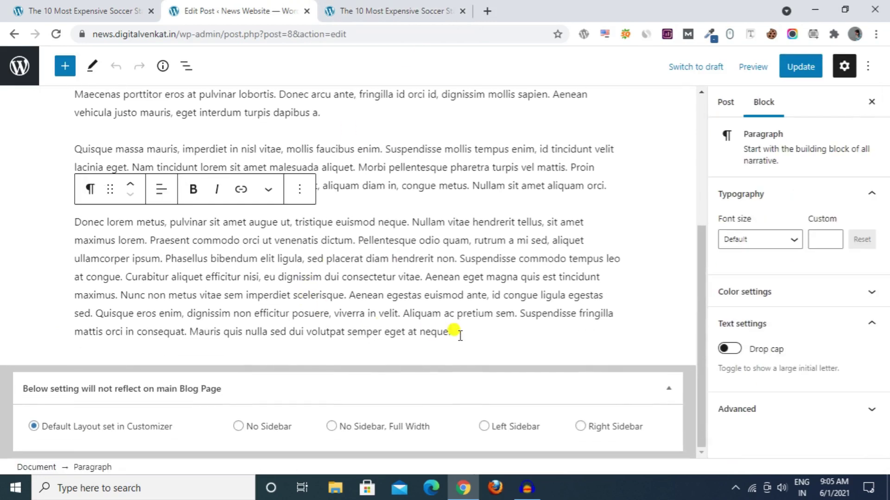
pyautogui.press('Return')
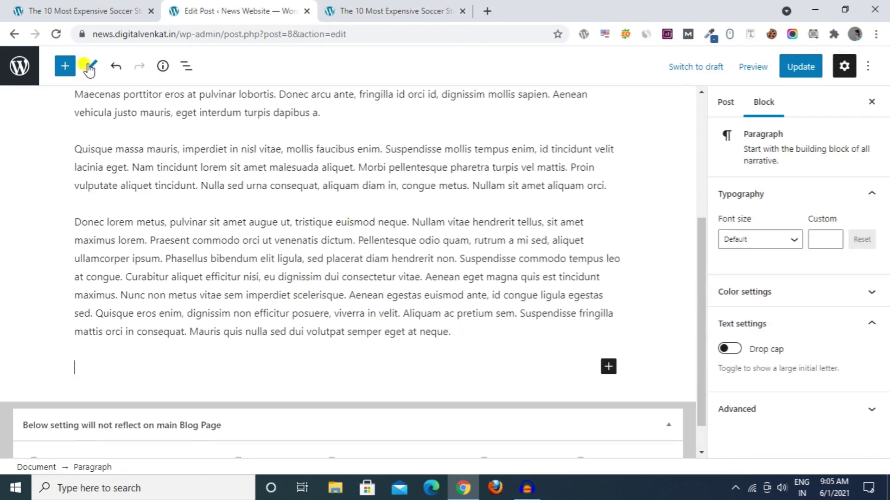
# Insert a Heading block in the empty paragraph at the end of the post
pyautogui.click(68, 66)
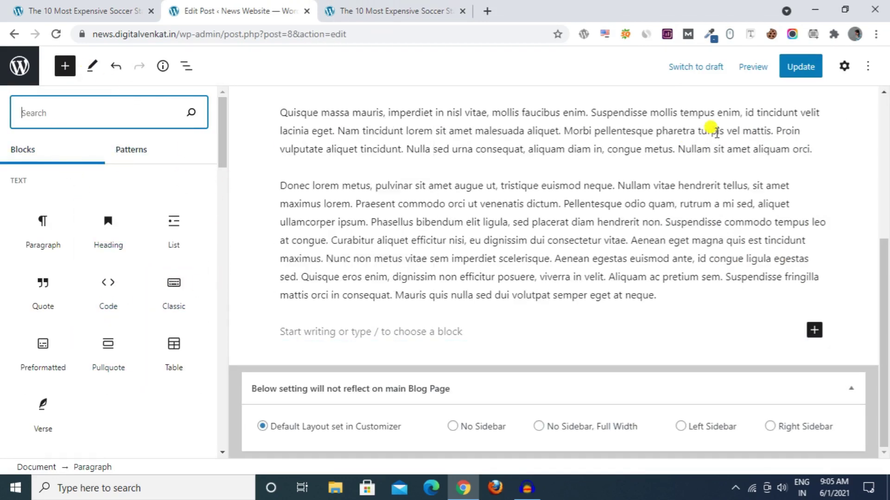
pyautogui.click(628, 180)
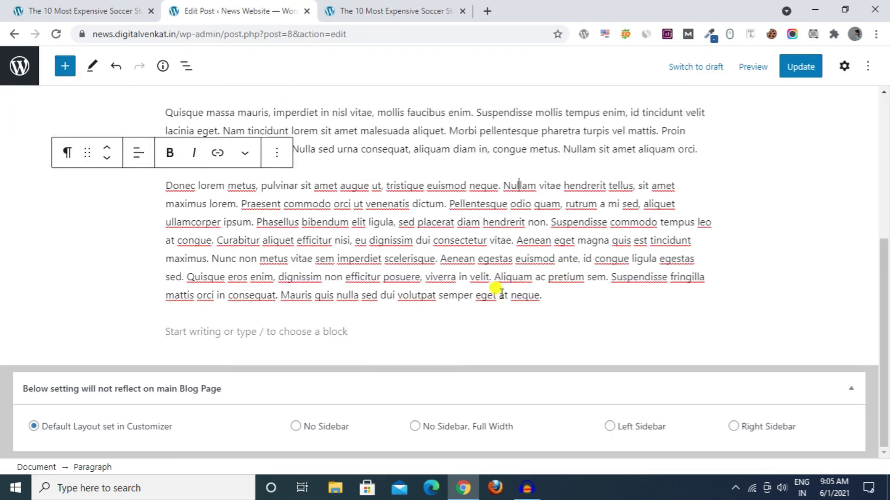
pyautogui.click(366, 331)
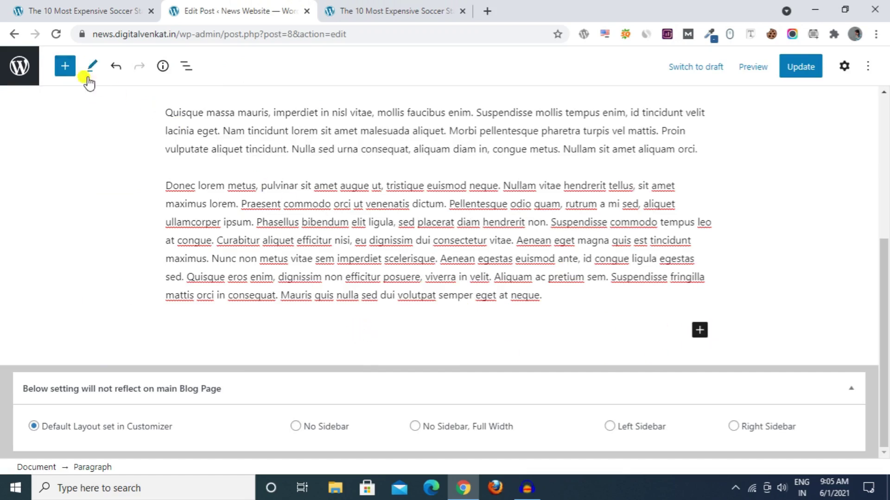
pyautogui.click(65, 66)
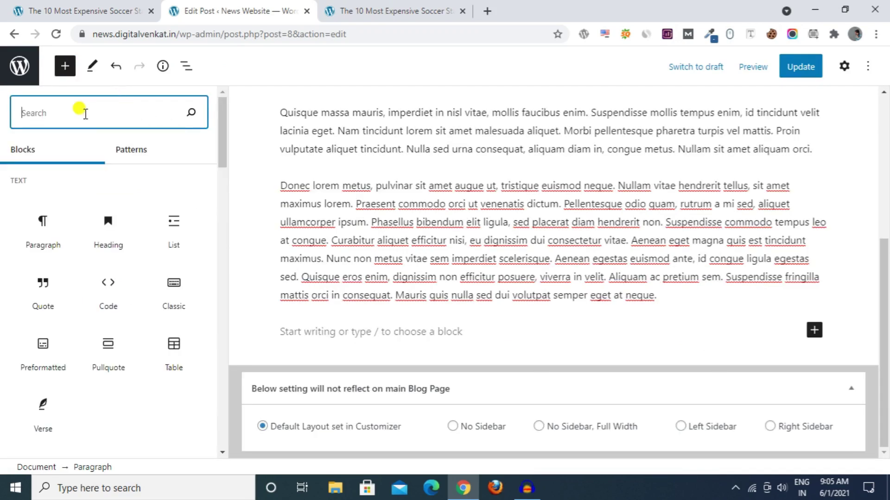
pyautogui.click(125, 250)
pyautogui.click(175, 333)
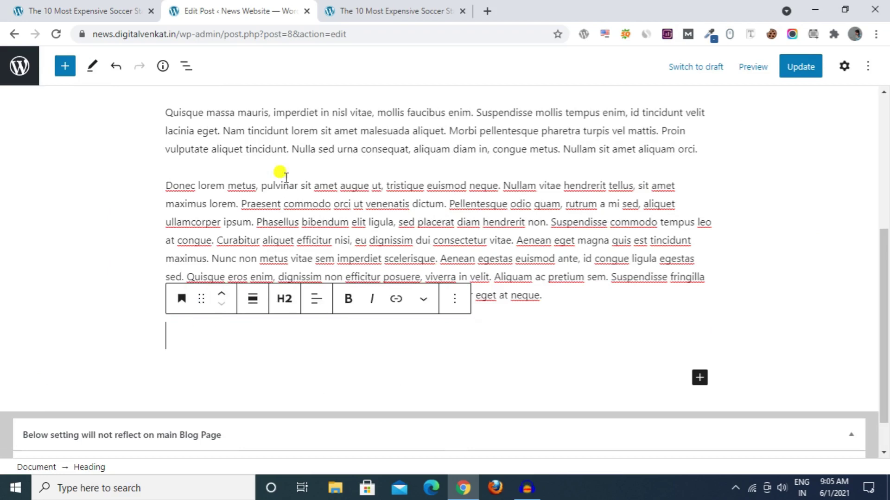
# Copy "Most Expensive Soccer Stadiums" from the published post's title and paste it as the new heading's text
pyautogui.hotkey('ctrl', 'Tab')
pyautogui.scroll(7, 167, 285)
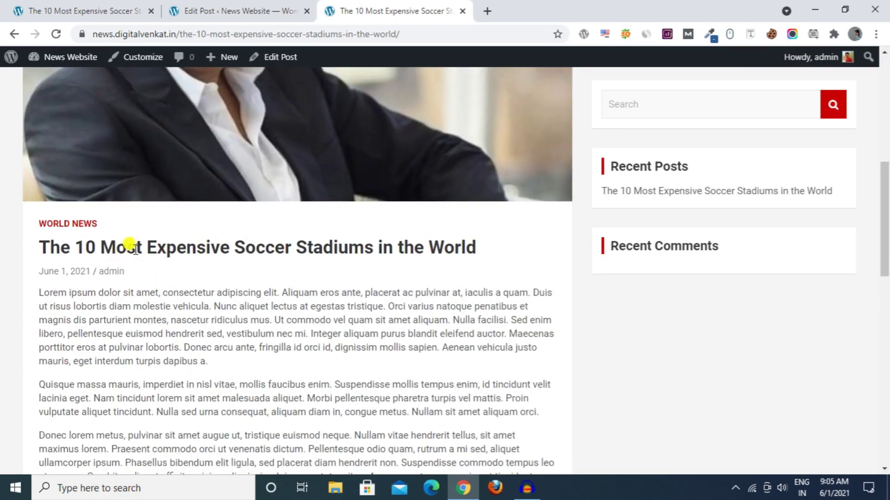
pyautogui.moveTo(100, 246); pyautogui.dragTo(363, 253)
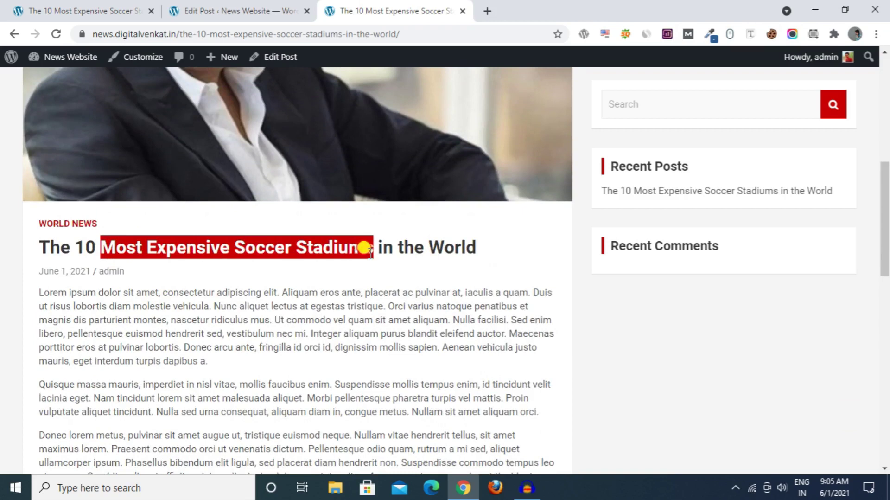
pyautogui.rightClick(358, 250)
pyautogui.click(385, 258)
pyautogui.click(237, 11)
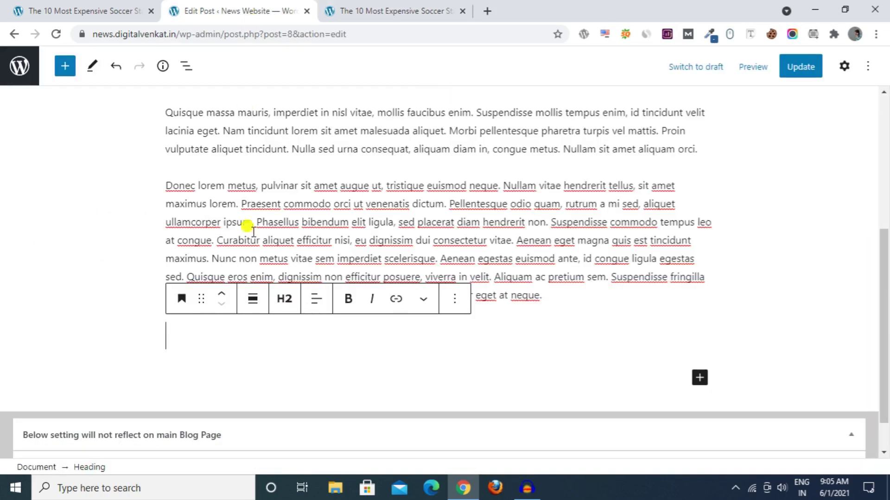
pyautogui.hotkey('ctrl', 'v')
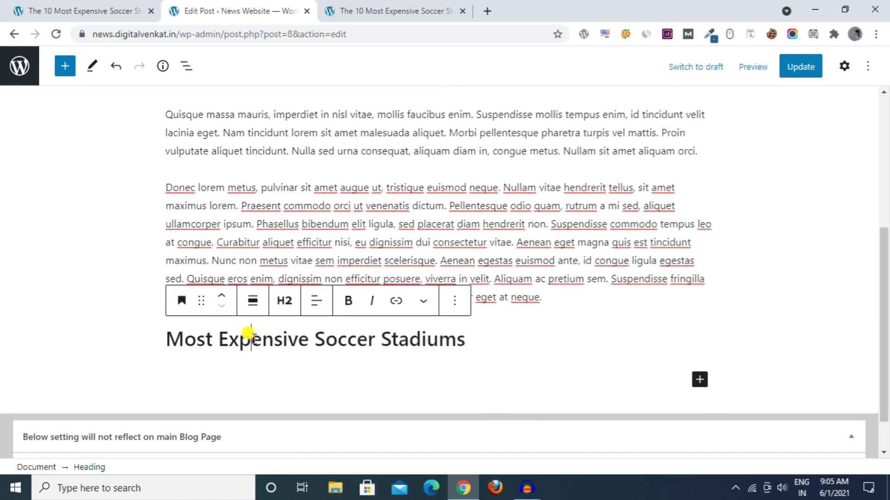
# Center-align the "Most Expensive Soccer Stadiums" heading
pyautogui.tripleClick(249, 333)
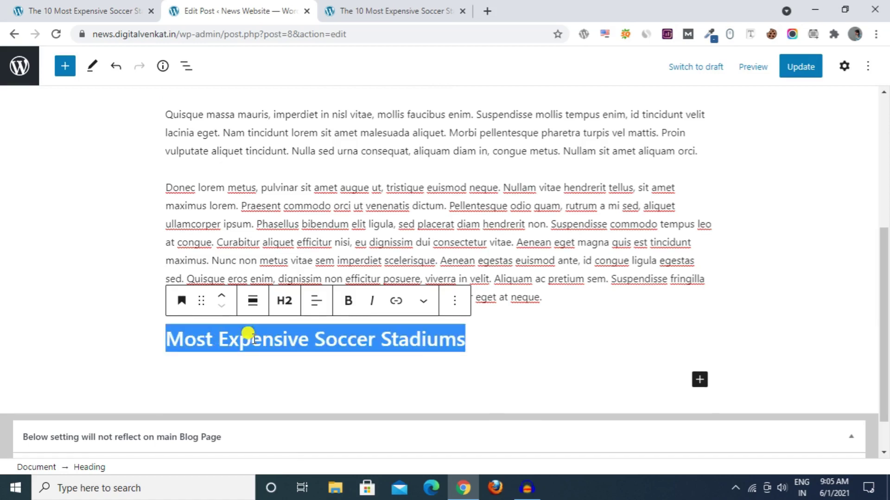
pyautogui.click(315, 307)
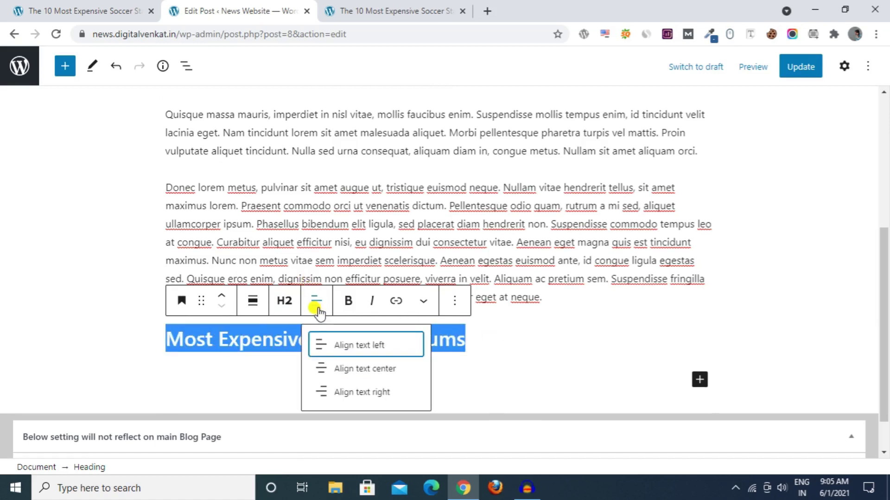
pyautogui.click(341, 368)
pyautogui.click(639, 334)
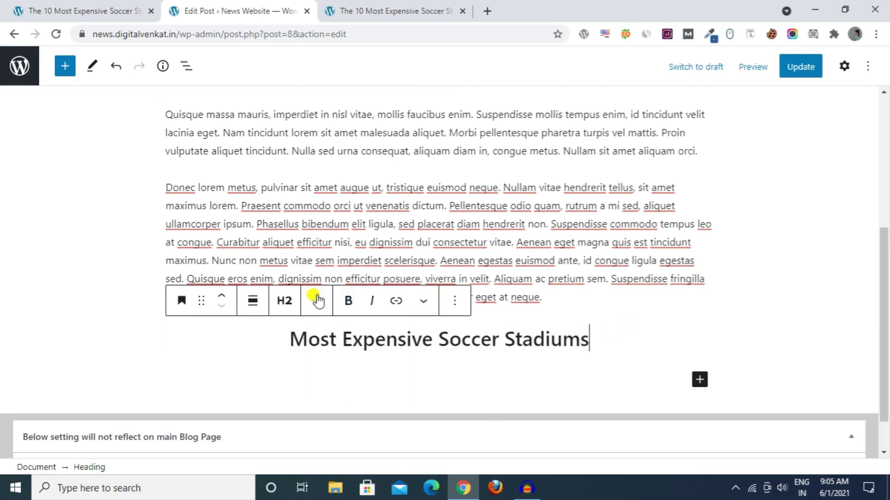
# Set the heading's text color to orange in its block color settings
pyautogui.click(845, 66)
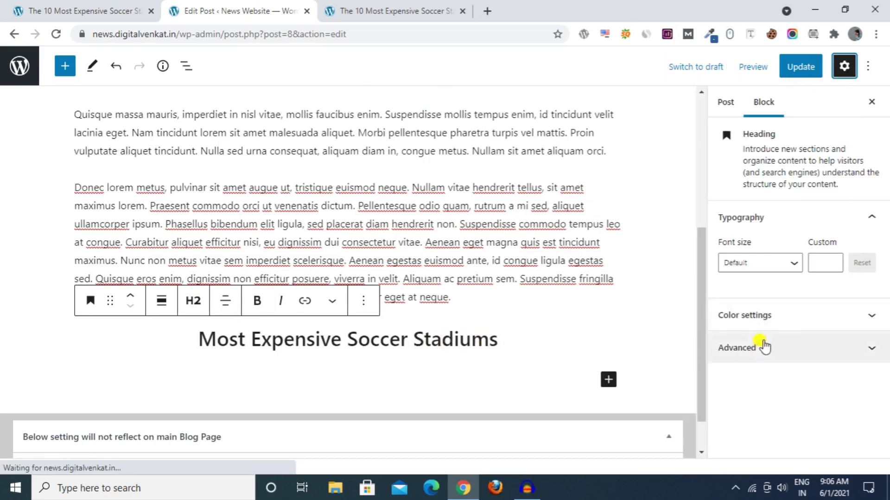
pyautogui.click(761, 320)
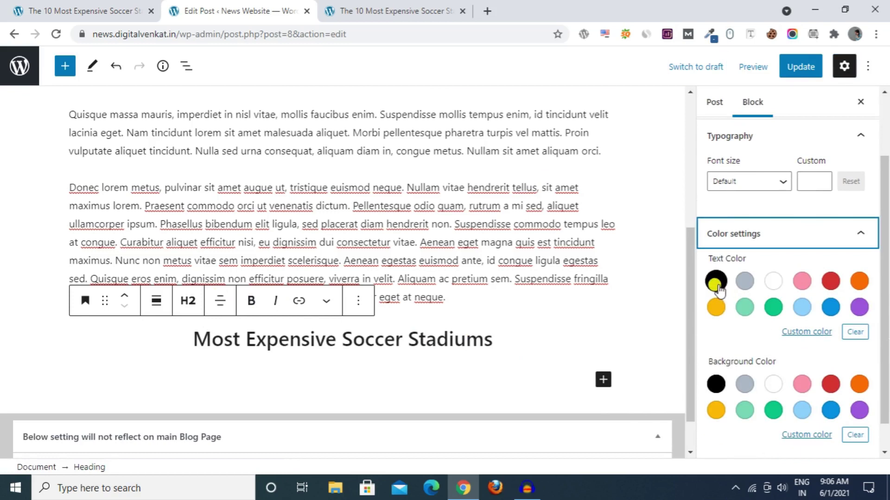
pyautogui.click(859, 281)
pyautogui.click(500, 337)
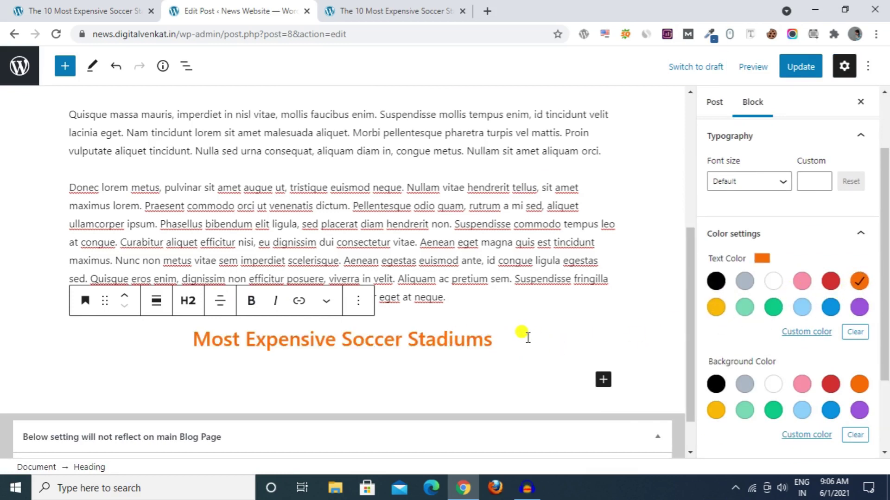
# Search the blocks for "im" and insert the "Two images side by side" pattern below the orange heading
pyautogui.press('Return')
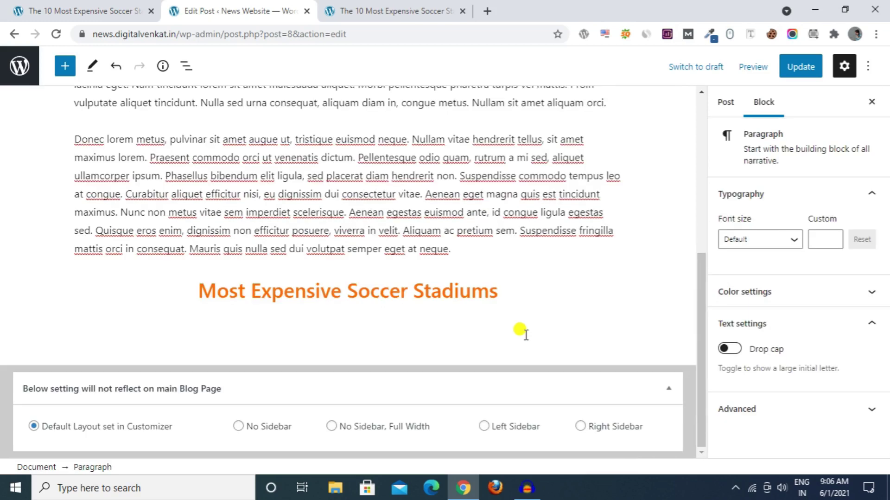
pyautogui.click(65, 66)
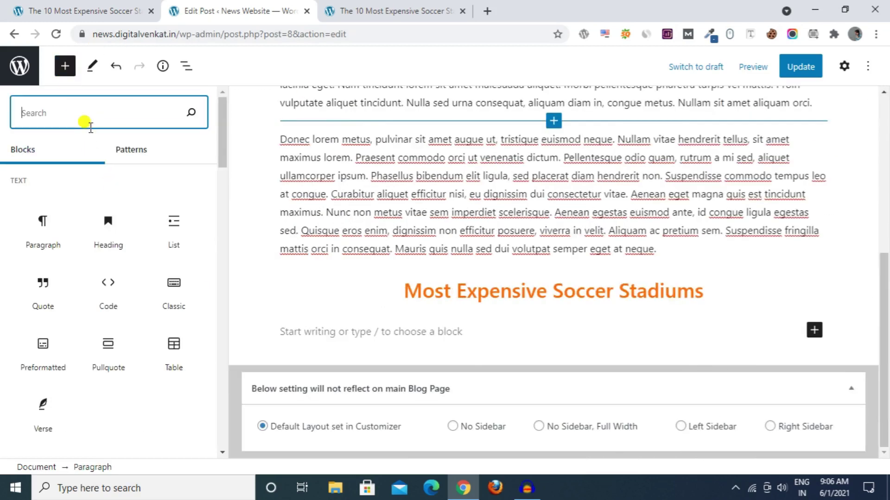
pyautogui.write('im')
pyautogui.moveTo(48, 176)
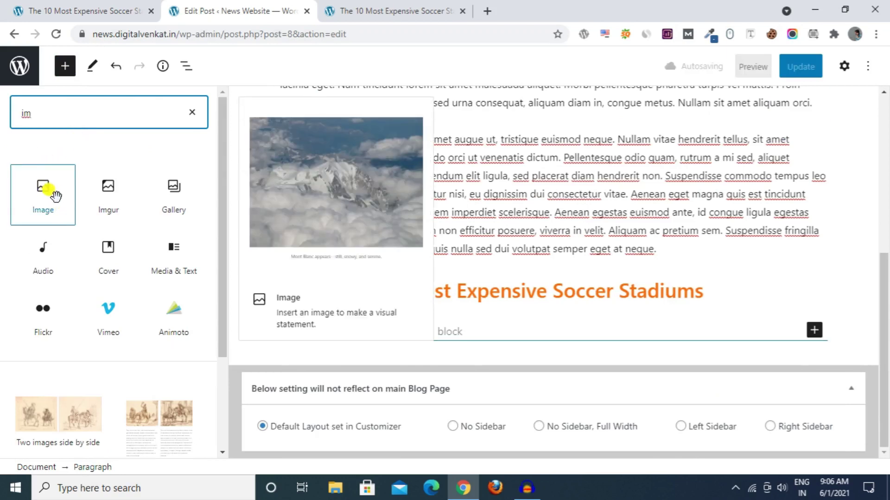
pyautogui.moveTo(173, 253)
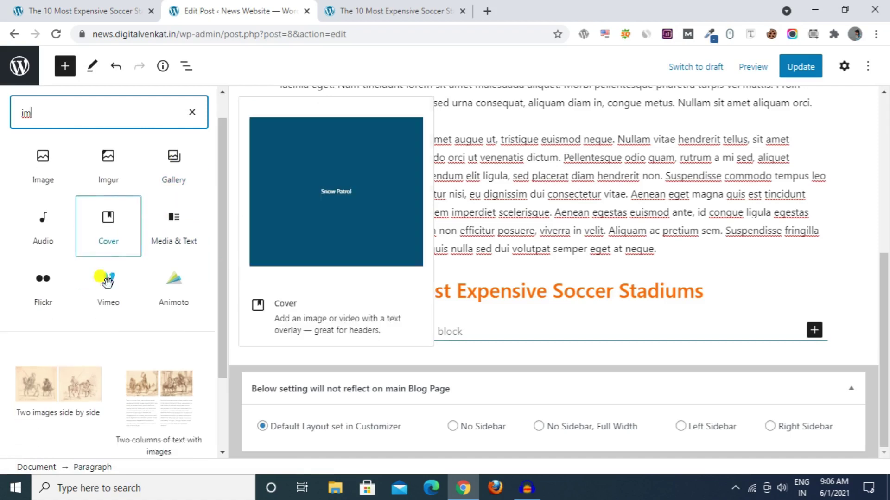
pyautogui.scroll(-3, 104, 285)
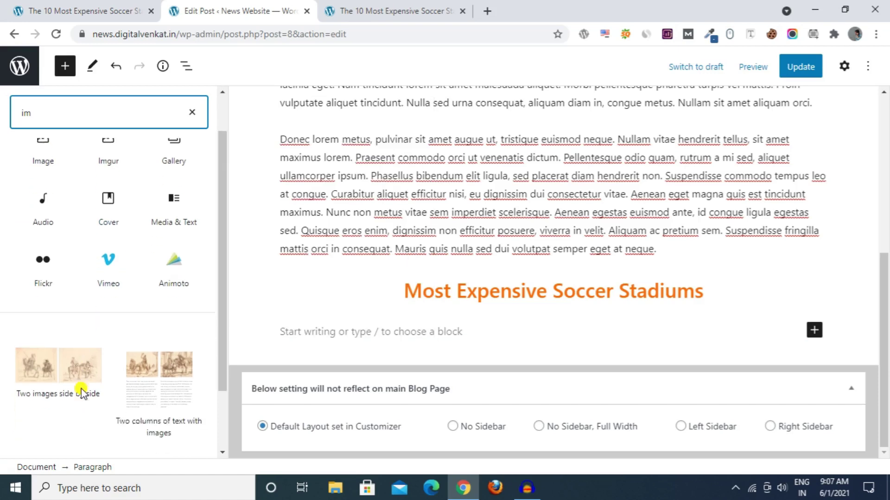
pyautogui.scroll(-1, 68, 367)
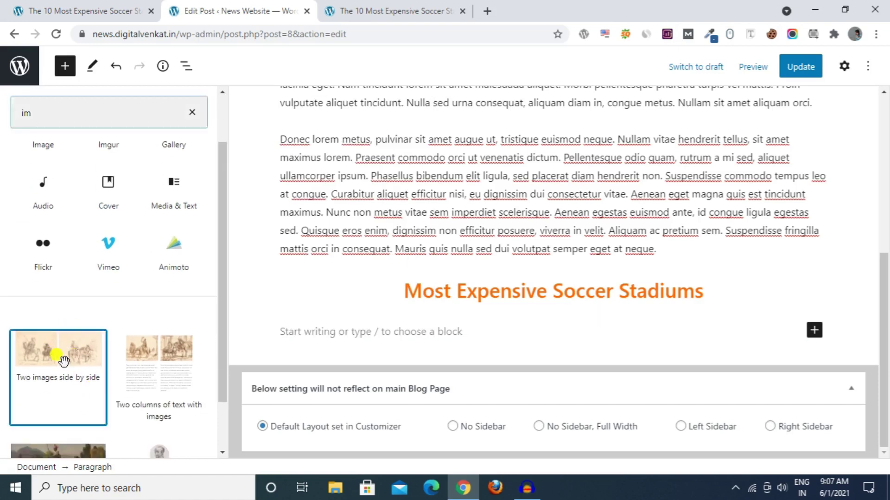
pyautogui.click(63, 361)
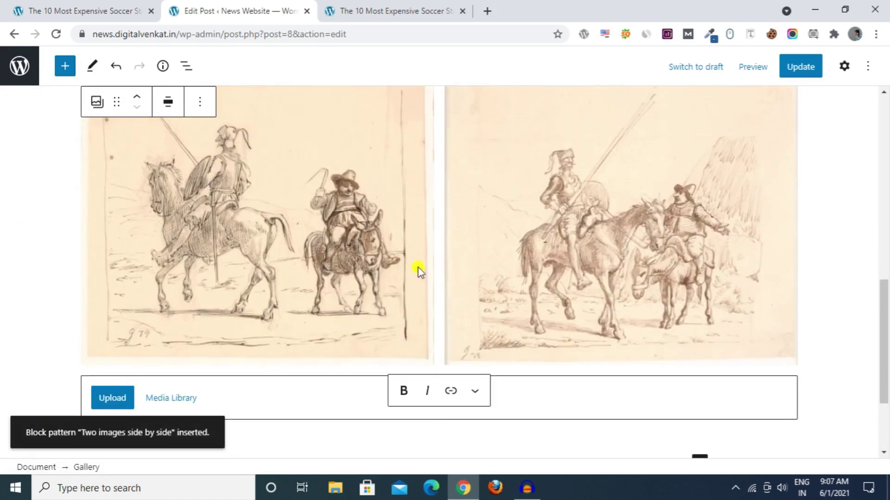
# Replace the first gallery image by uploading Raima-Sen-decodes-why-supernatural-genre-is-popular from the Downloads folder
pyautogui.scroll(1, 733, 156)
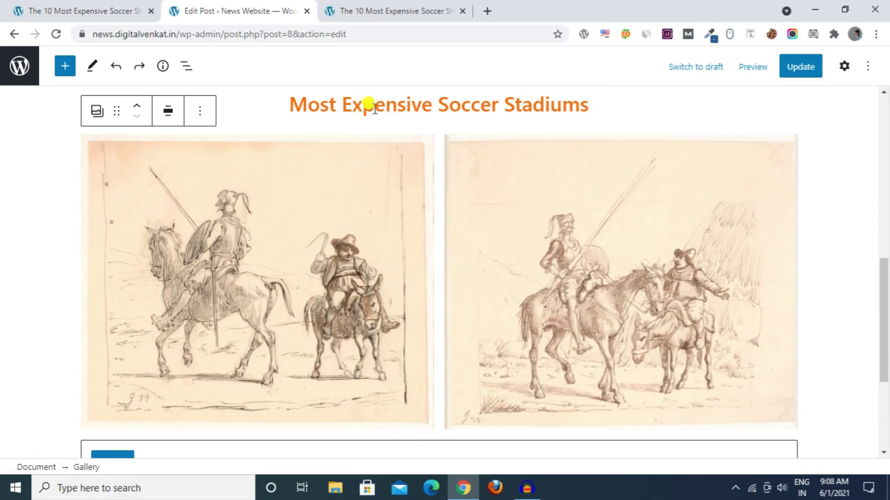
pyautogui.click(274, 241)
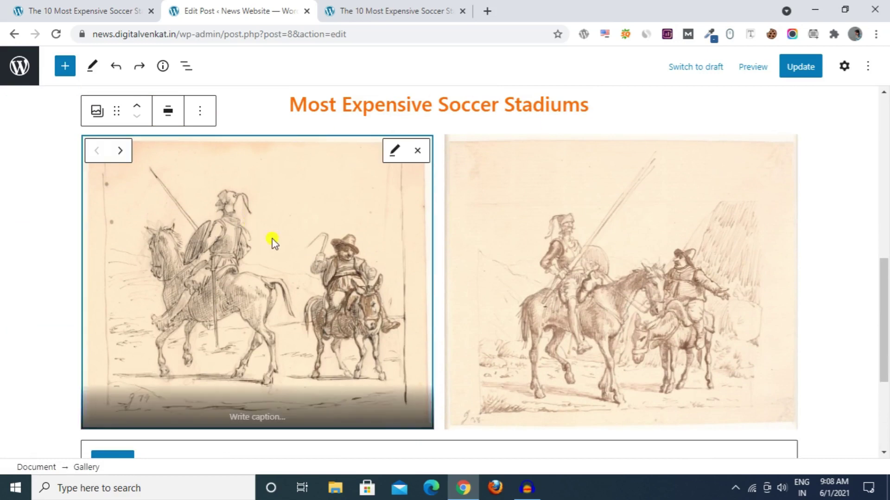
pyautogui.click(395, 153)
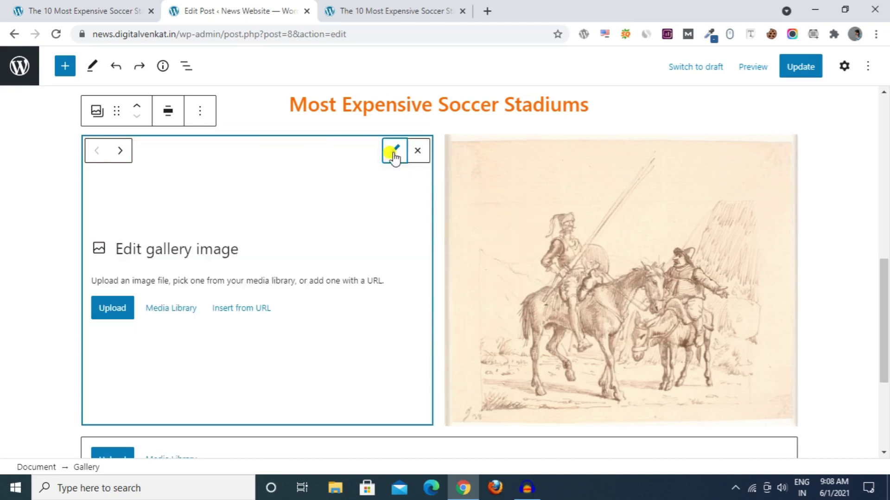
pyautogui.click(121, 311)
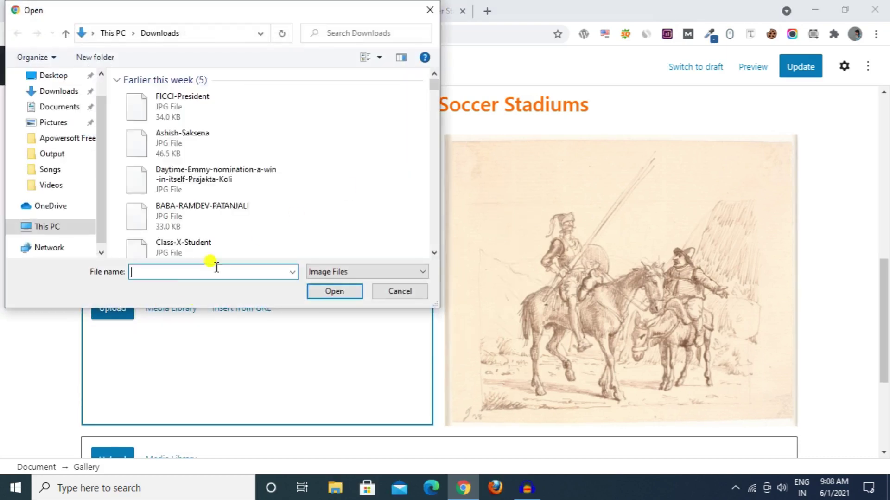
pyautogui.scroll(-6, 208, 176)
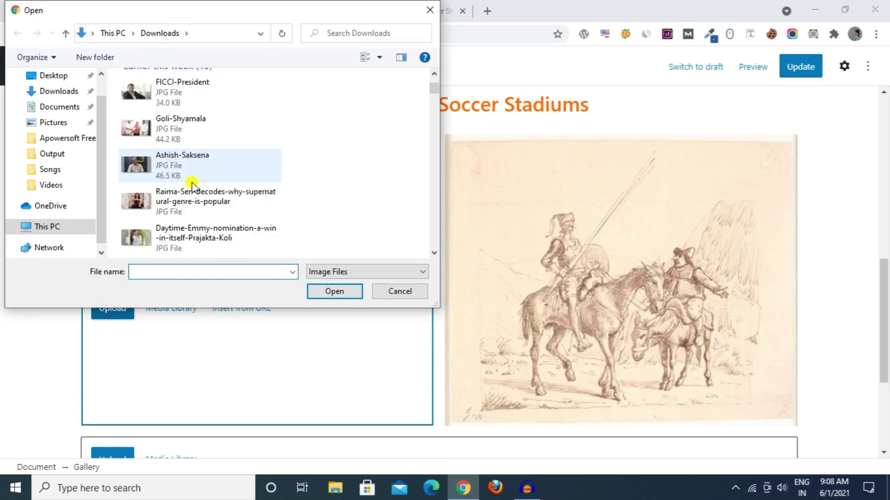
pyautogui.click(177, 92)
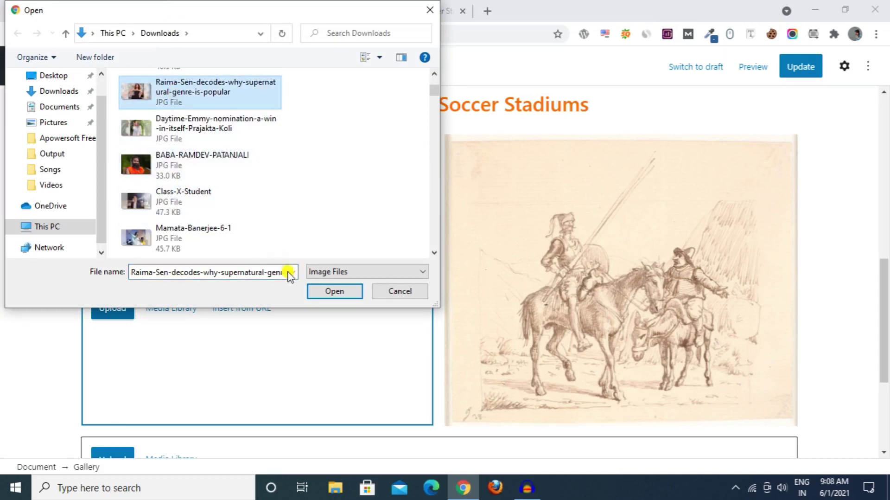
pyautogui.click(312, 292)
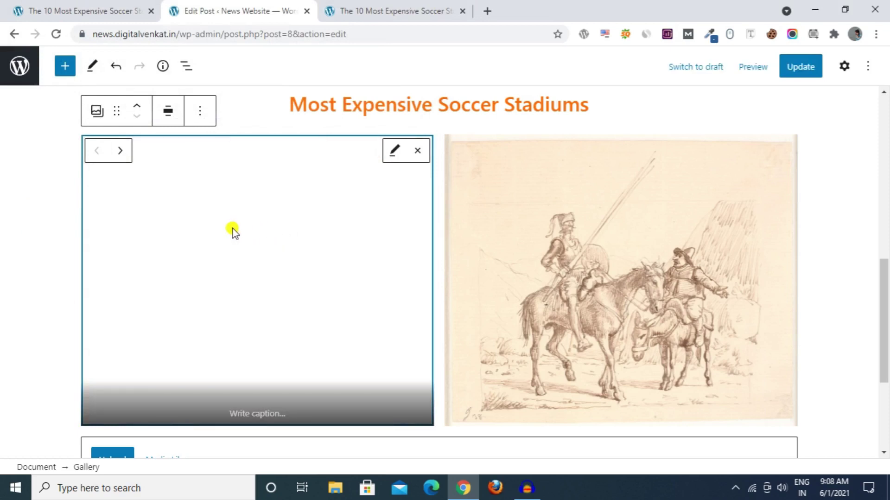
# Replace the second gallery image by uploading Daytime-Emmy-nomination-a-win-in-itself-Prajakta-Koli from the Downloads folder
pyautogui.click(553, 225)
pyautogui.click(757, 151)
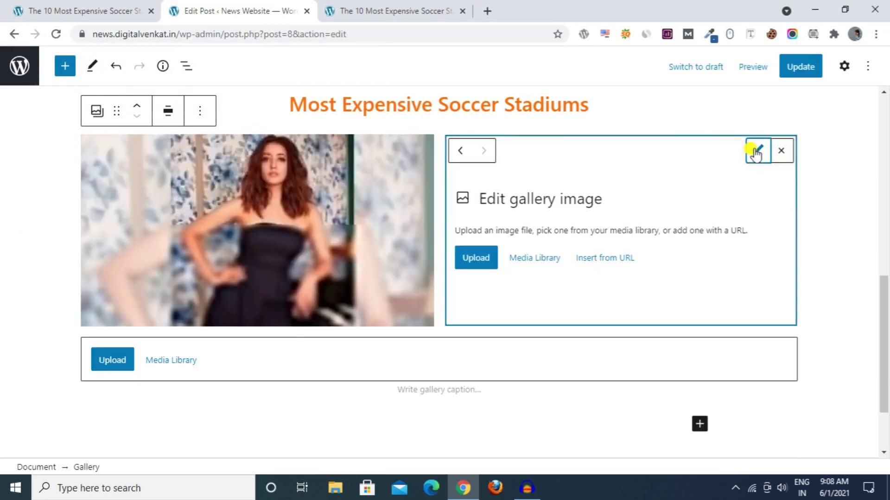
pyautogui.click(481, 255)
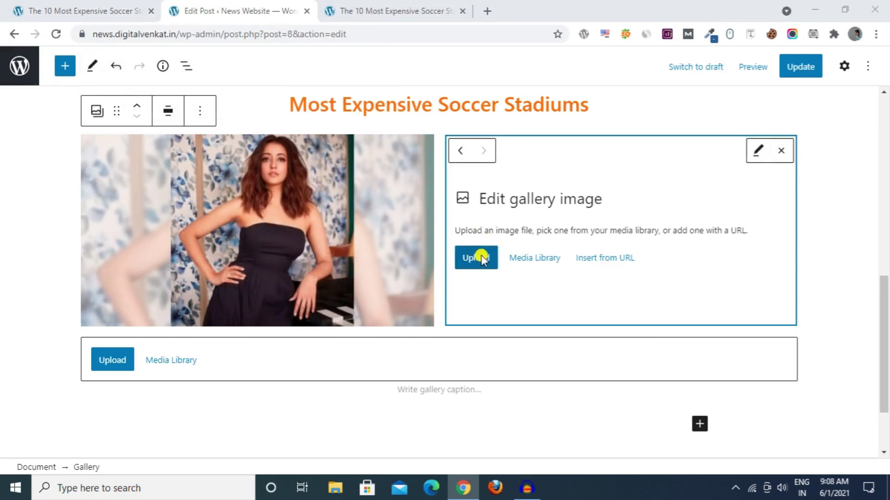
pyautogui.scroll(-5, 272, 167)
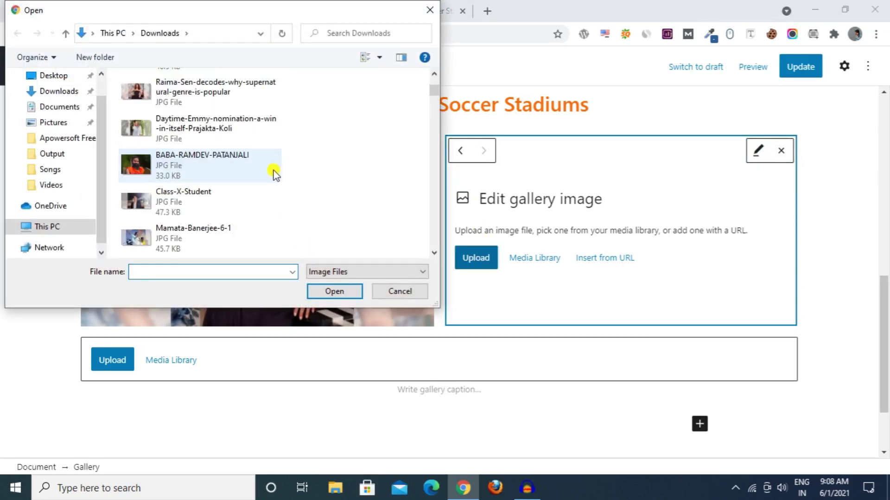
pyautogui.click(184, 138)
pyautogui.click(335, 292)
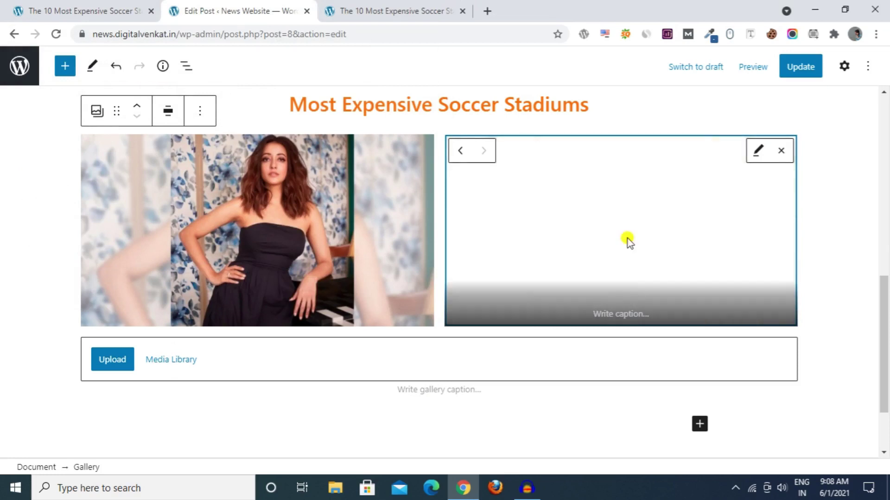
# Search the blocks for "y" and insert a YouTube block below the two-image gallery
pyautogui.scroll(-2, 442, 292)
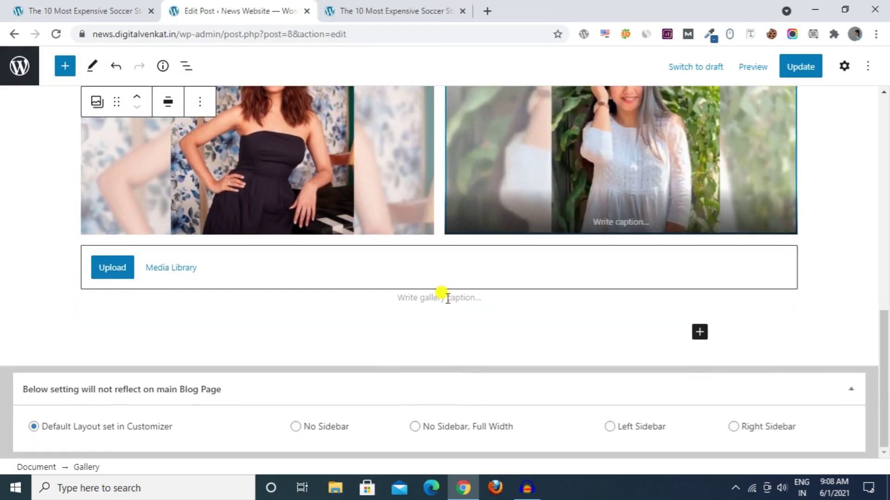
pyautogui.click(700, 332)
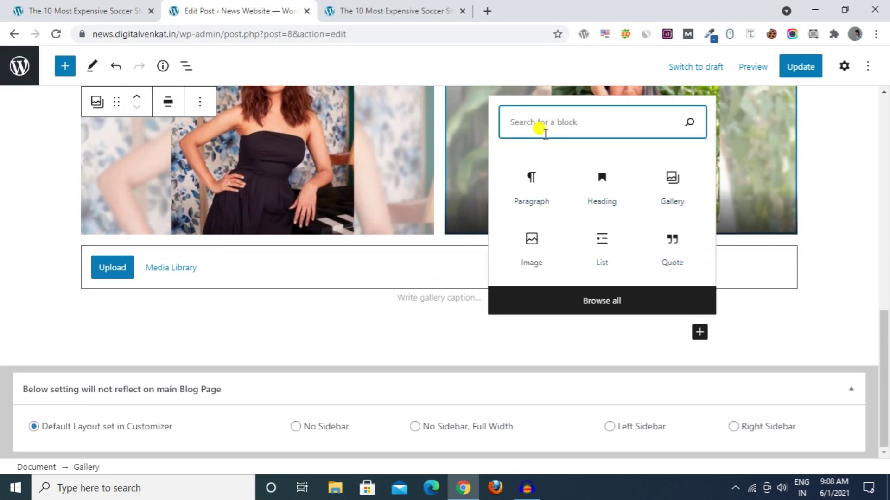
pyautogui.write('y')
pyautogui.click(534, 146)
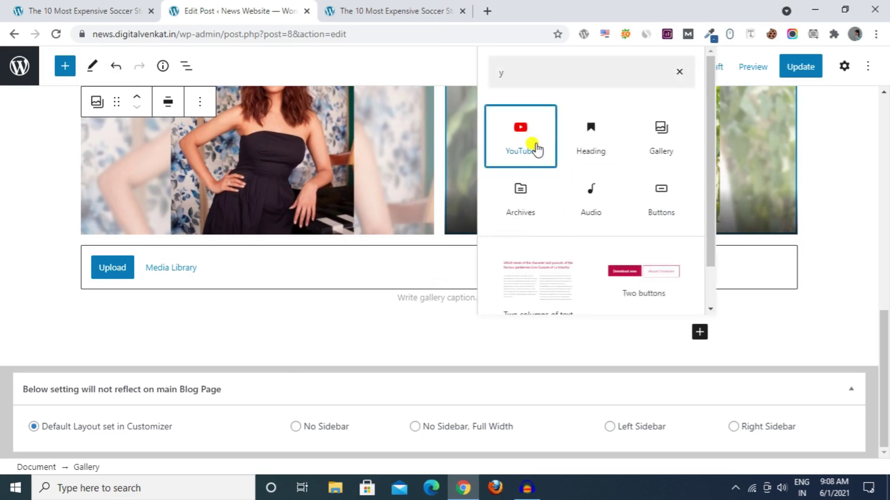
# Open the Digital Venkat YouTube channel in a new tab and copy the link of the "How to Create Free WordPress Website" video
pyautogui.click(415, 5)
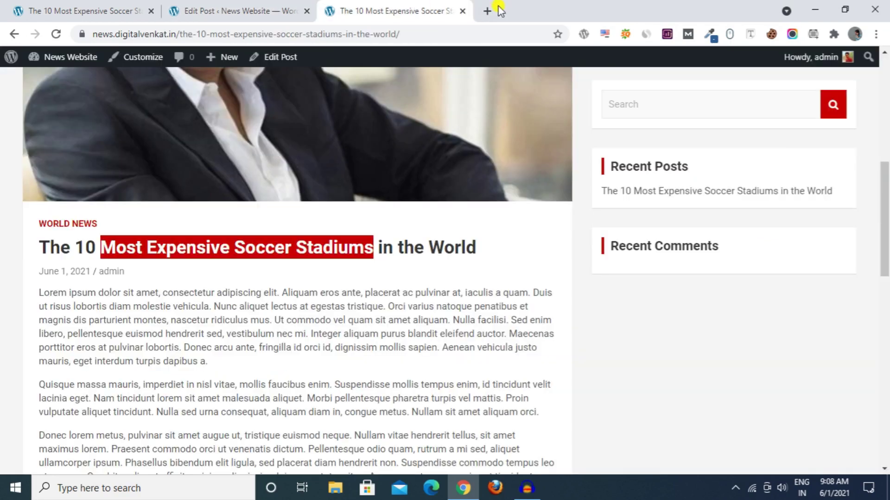
pyautogui.click(488, 12)
pyautogui.write('yo')
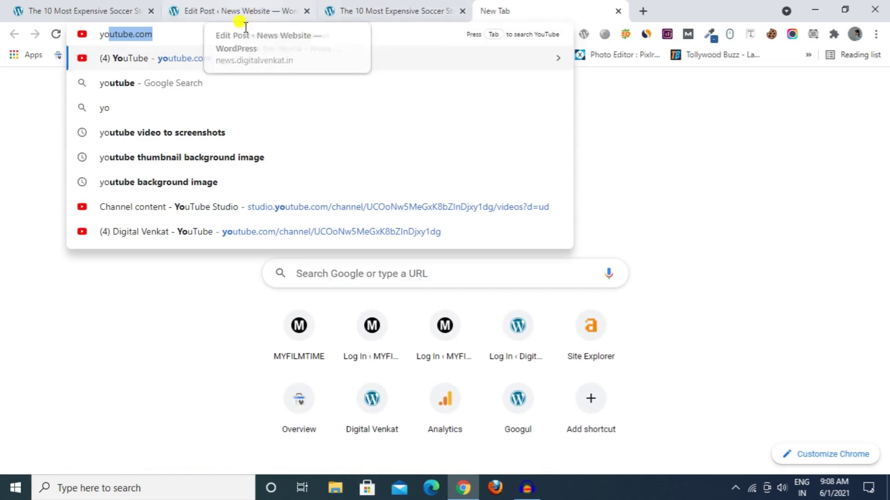
pyautogui.click(248, 239)
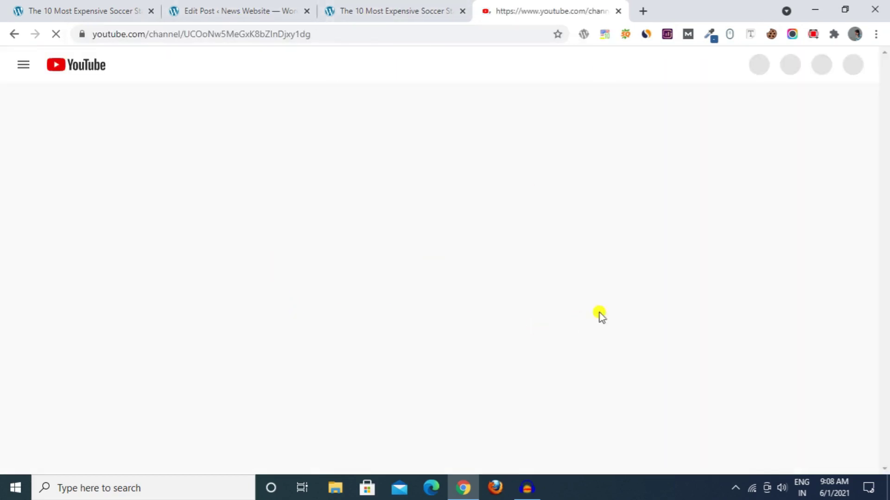
pyautogui.scroll(-4, 658, 294)
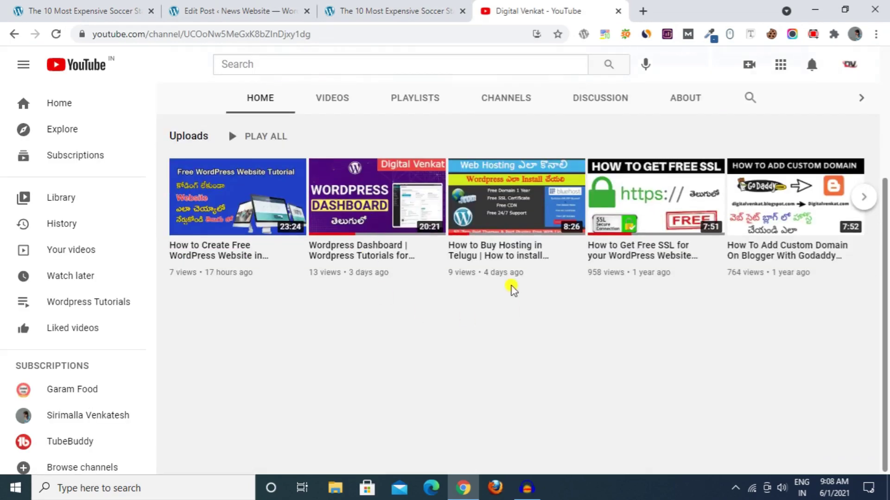
pyautogui.rightClick(231, 252)
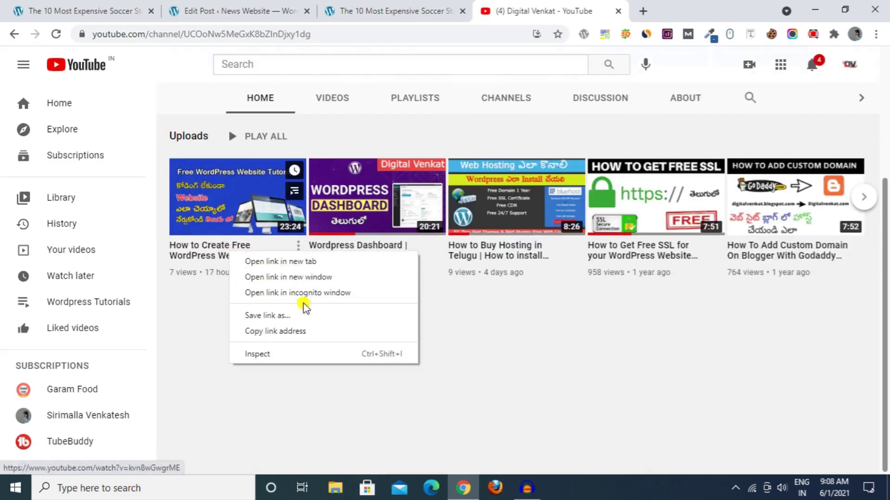
pyautogui.click(304, 333)
# Return to the post editor and embed the copied video link in the YouTube block
pyautogui.click(232, 11)
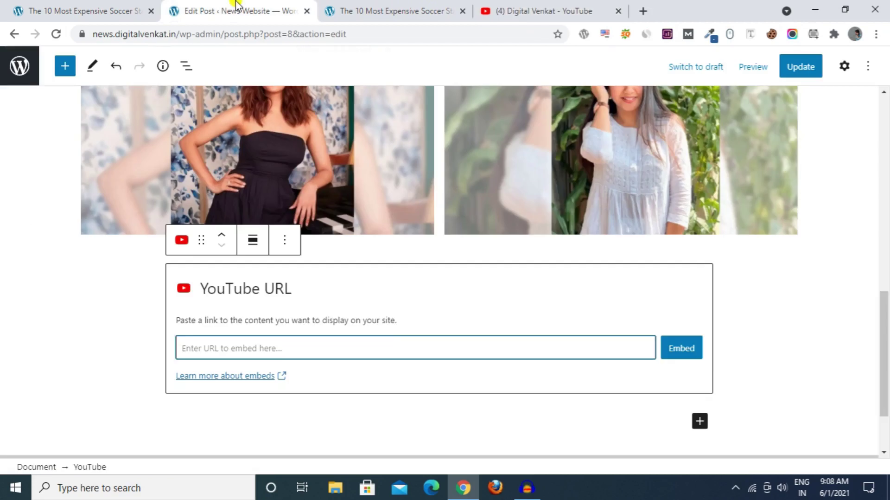
pyautogui.hotkey('ctrl', 'v')
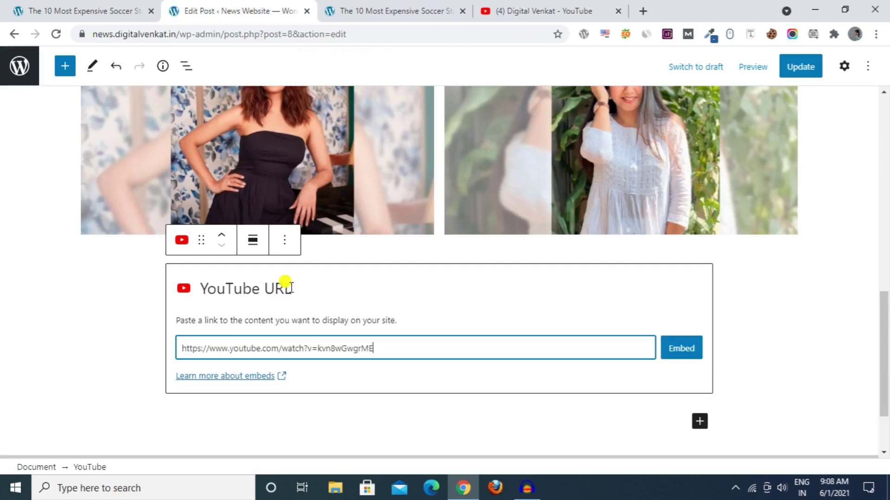
pyautogui.click(681, 349)
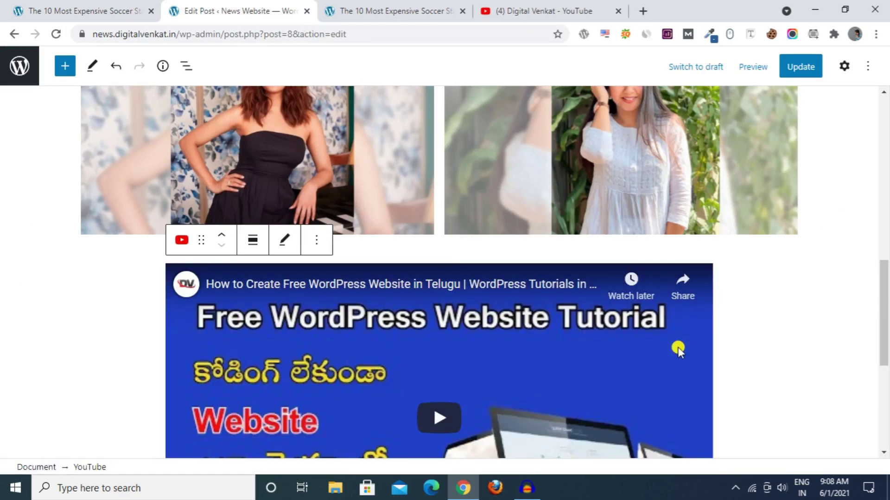
# Review the post from its opening paragraphs through the orange heading and gallery to the embedded video
pyautogui.scroll(-4, 413, 284)
pyautogui.scroll(-2, 413, 282)
pyautogui.scroll(15, 398, 342)
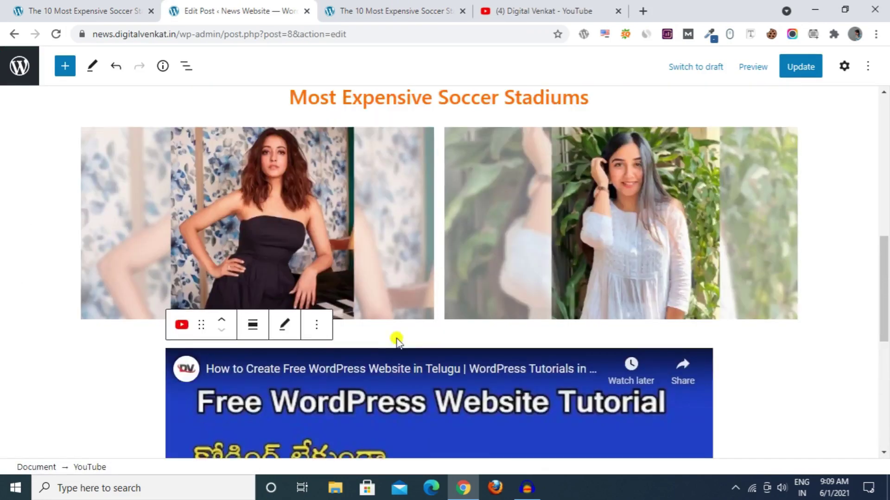
pyautogui.scroll(3, 398, 340)
pyautogui.scroll(-17, 396, 338)
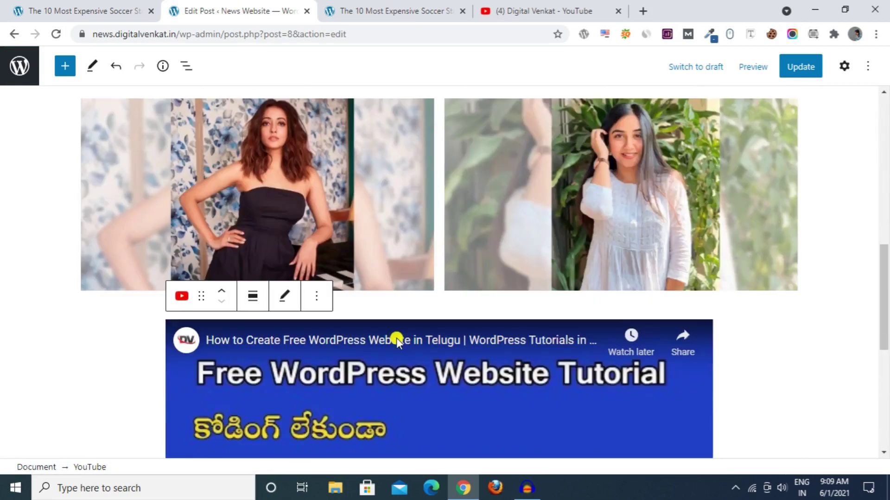
pyautogui.scroll(10, 400, 342)
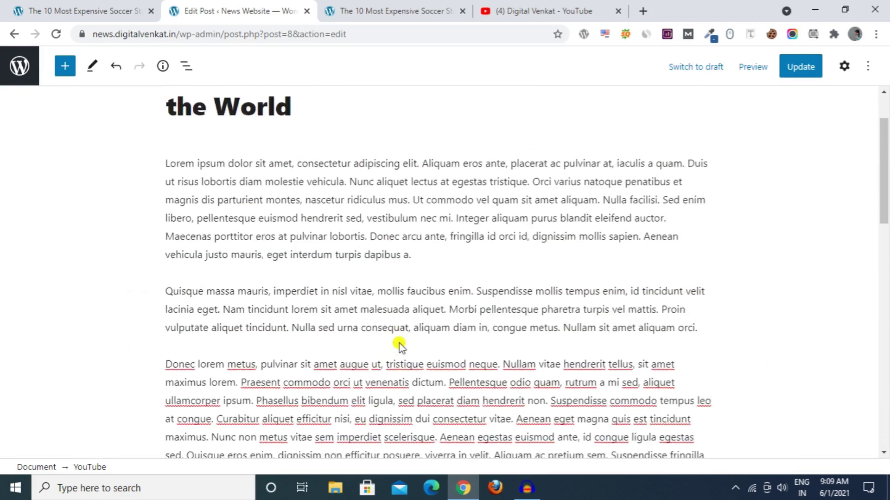
pyautogui.scroll(-7, 400, 342)
pyautogui.scroll(-6, 399, 343)
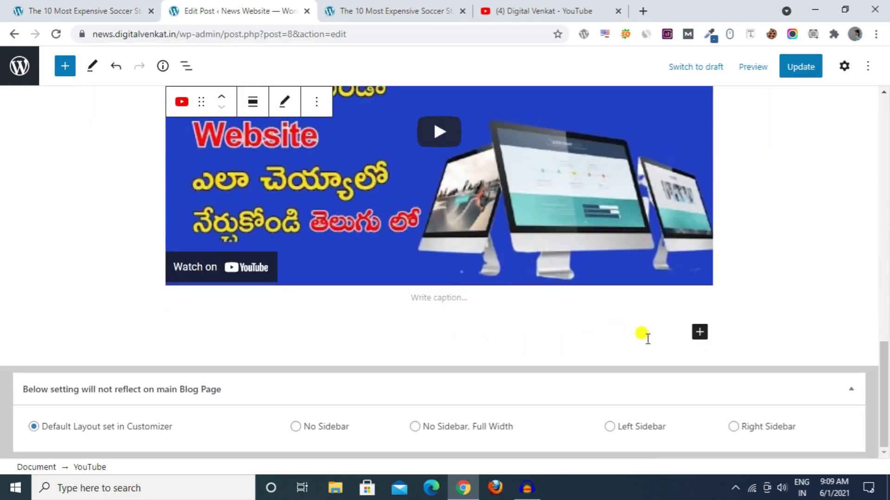
# Insert a List block below the video with three bullets: a "Hi" greeting with the first name, and the first name alone twice
pyautogui.click(65, 68)
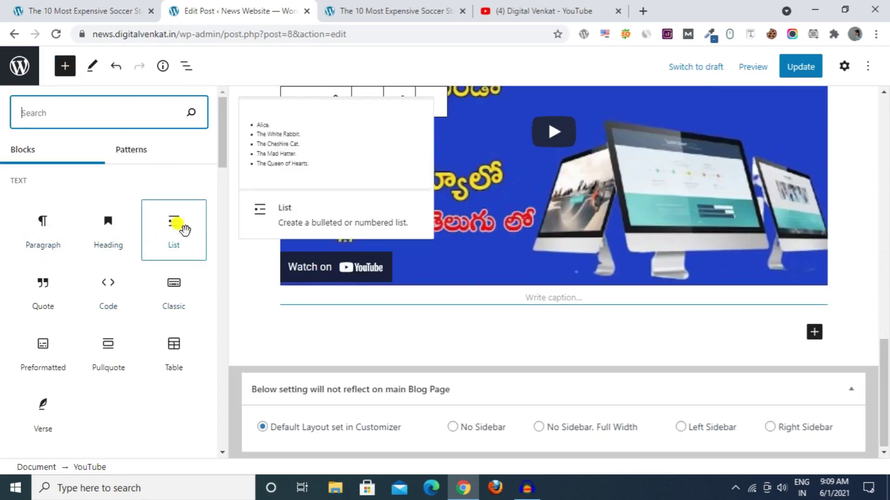
pyautogui.click(179, 229)
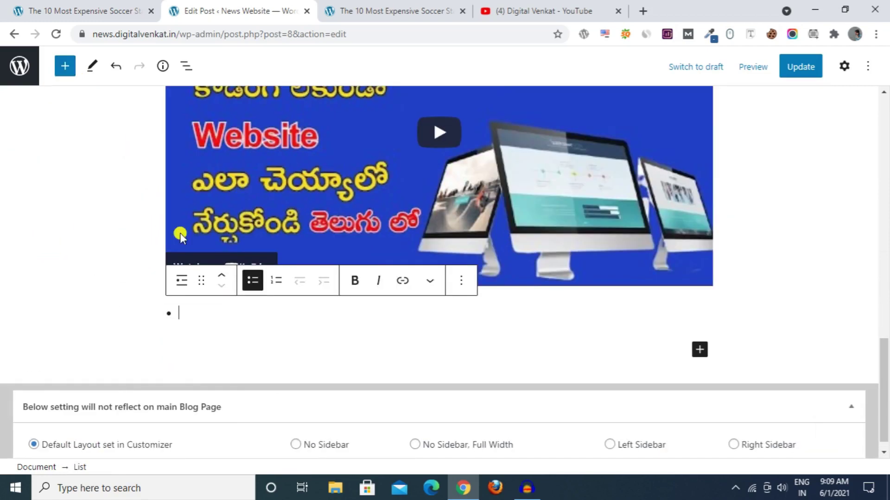
pyautogui.write('H')
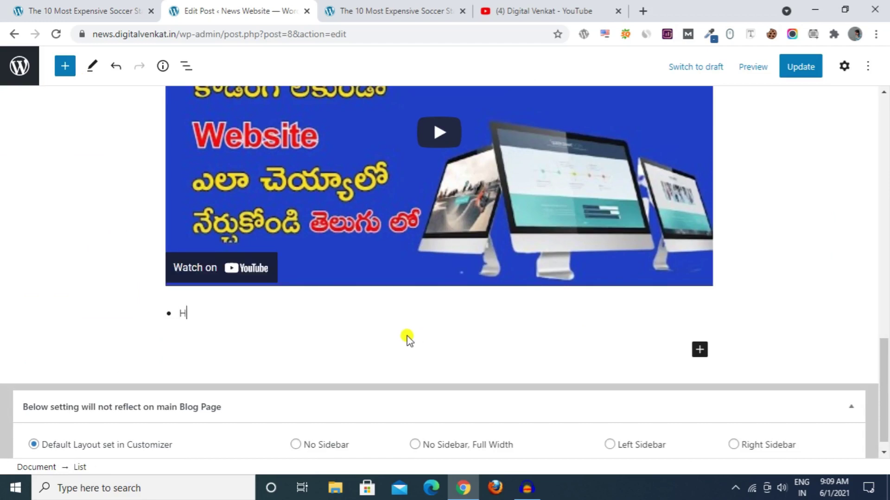
pyautogui.write('i Venkat')
pyautogui.press('Return')
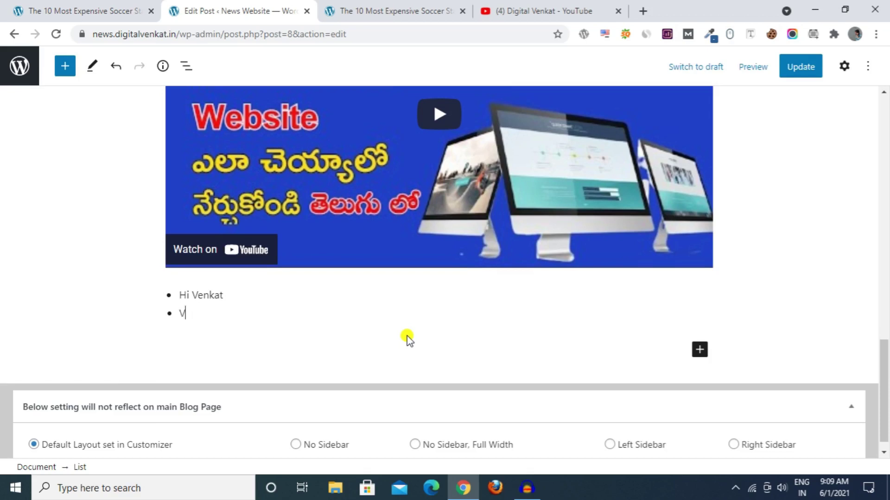
pyautogui.press('Return')
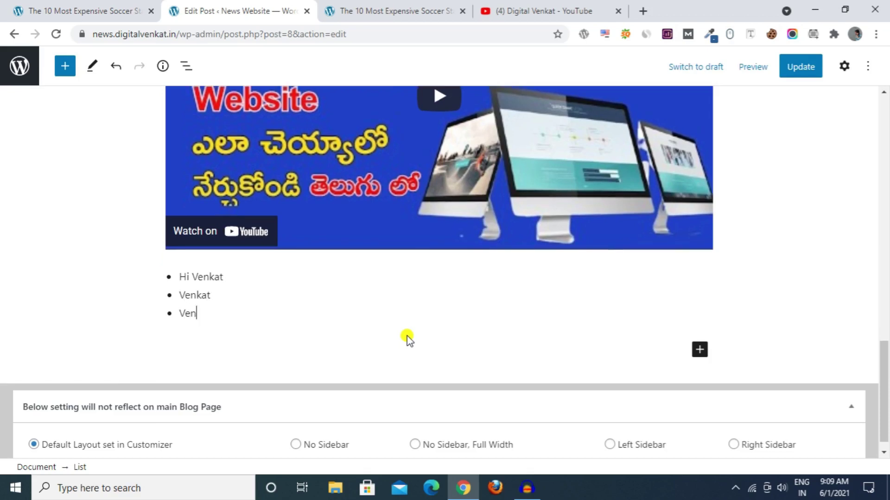
pyautogui.write('Venkat')
pyautogui.press('Return')
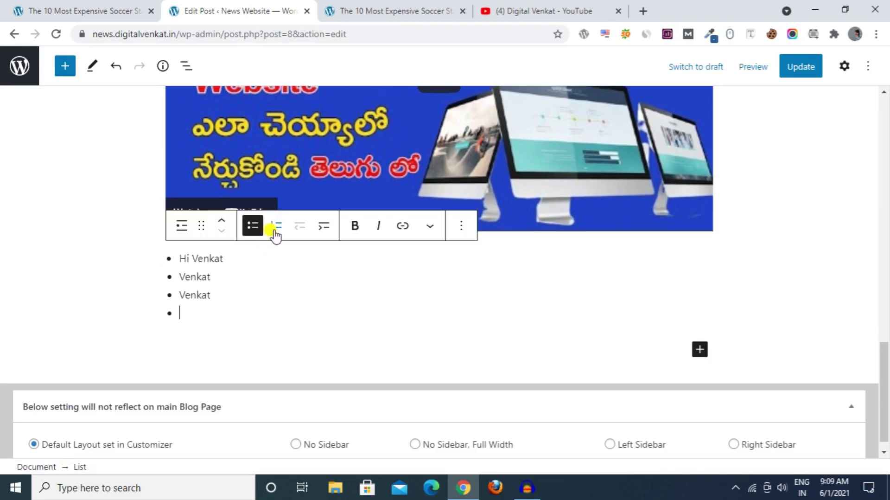
# Switch the list to numbered and back to bulleted, and remove its empty fourth item
pyautogui.click(276, 226)
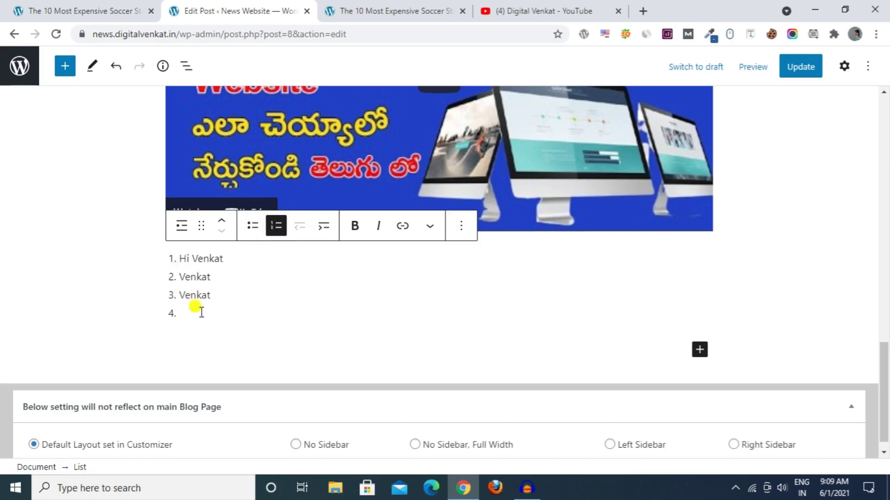
pyautogui.click(247, 225)
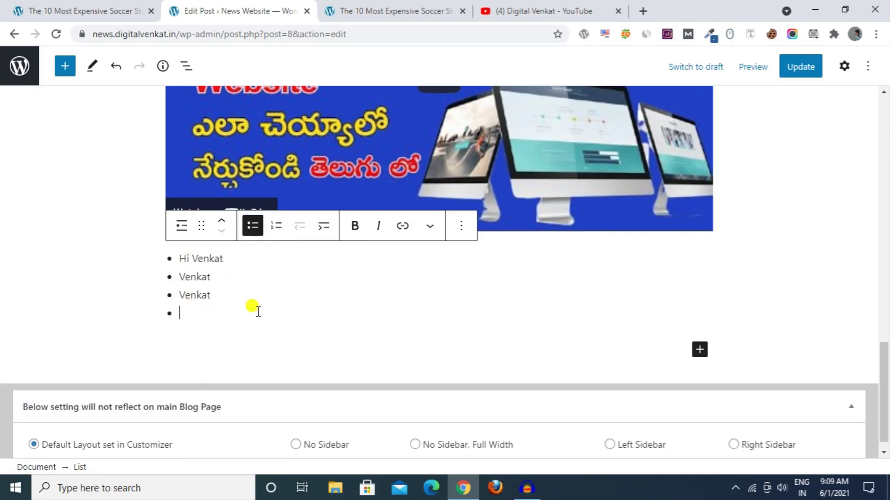
pyautogui.press('BackSpace')
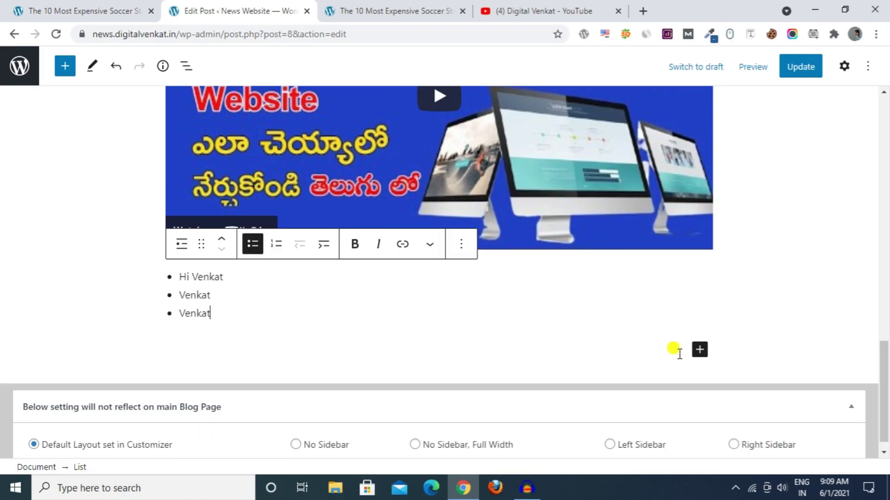
# Insert a Table block below the list and create it with 4 columns and 2 rows
pyautogui.click(686, 349)
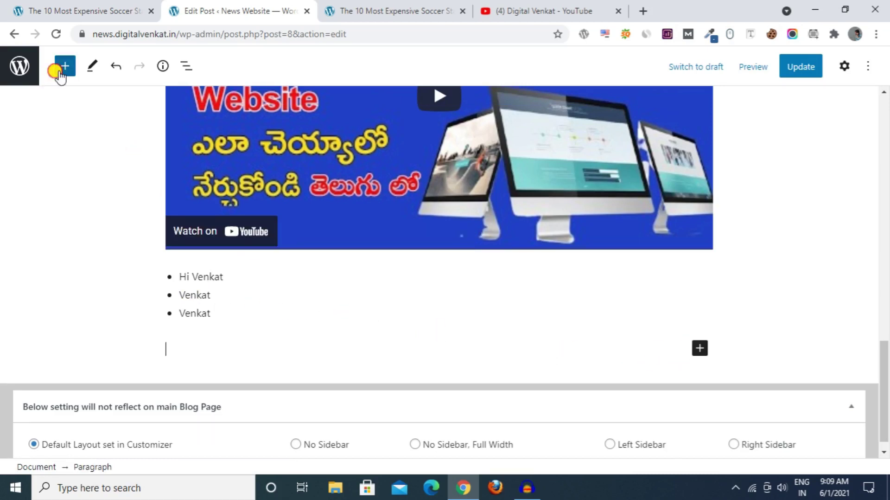
pyautogui.click(59, 70)
pyautogui.click(186, 355)
pyautogui.doubleClick(181, 368)
pyautogui.doubleClick(264, 362)
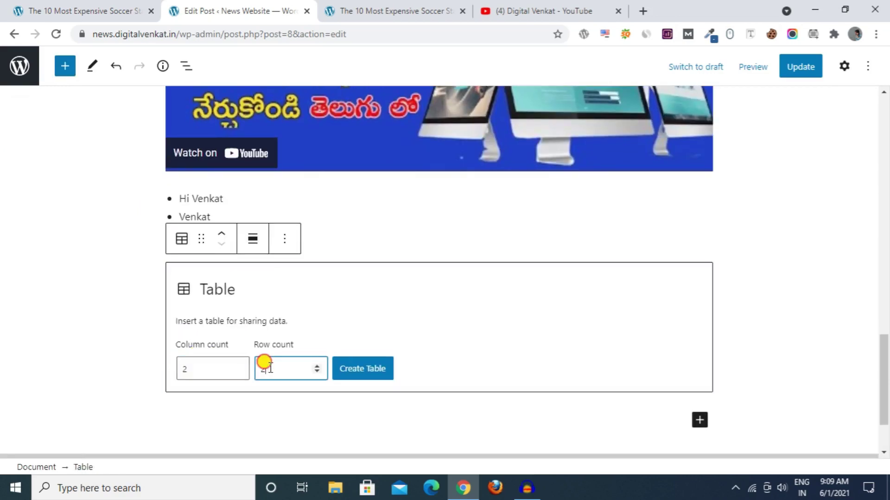
pyautogui.doubleClick(218, 370)
pyautogui.write('4')
pyautogui.click(366, 369)
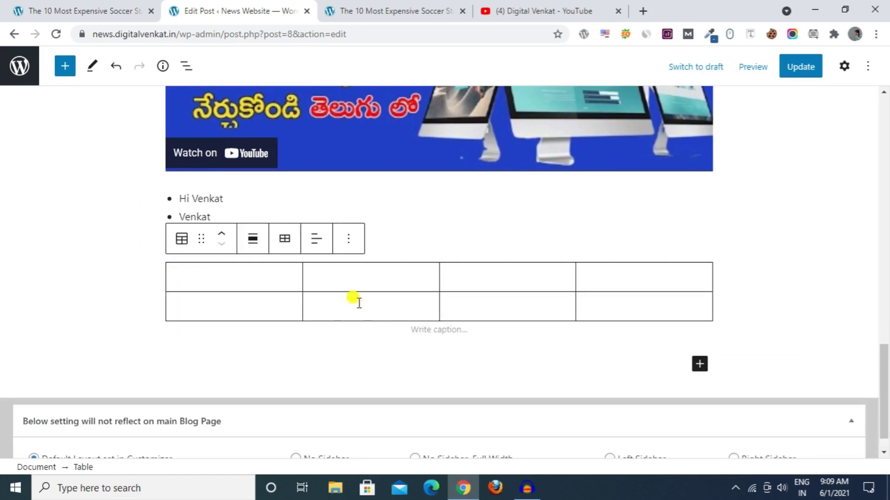
# Enter "News" and "News1" in the first two cells of the table's top row
pyautogui.click(253, 271)
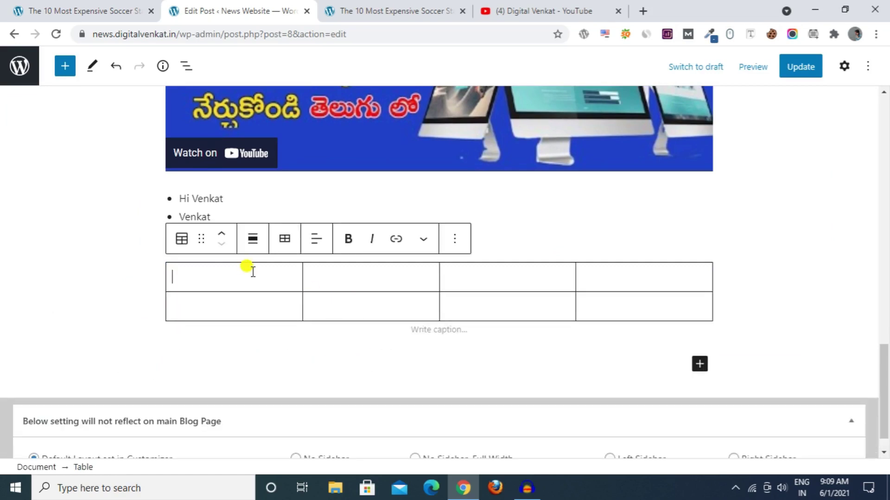
pyautogui.write('News')
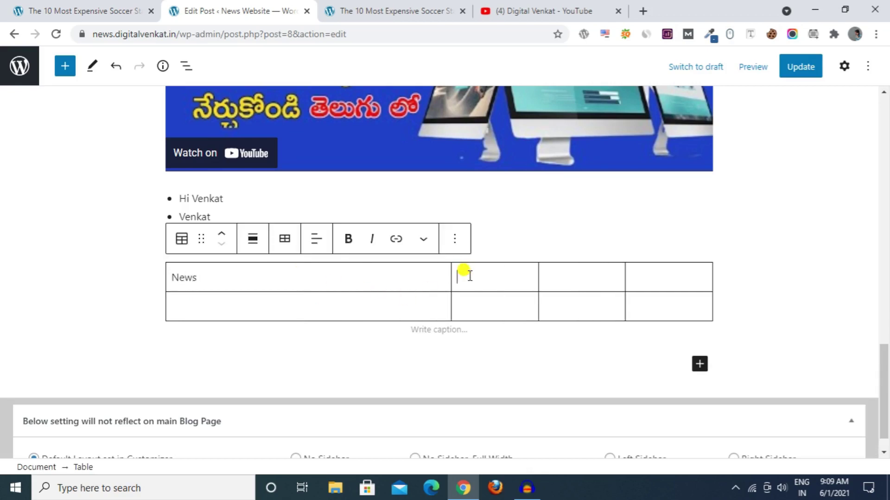
pyautogui.write('News')
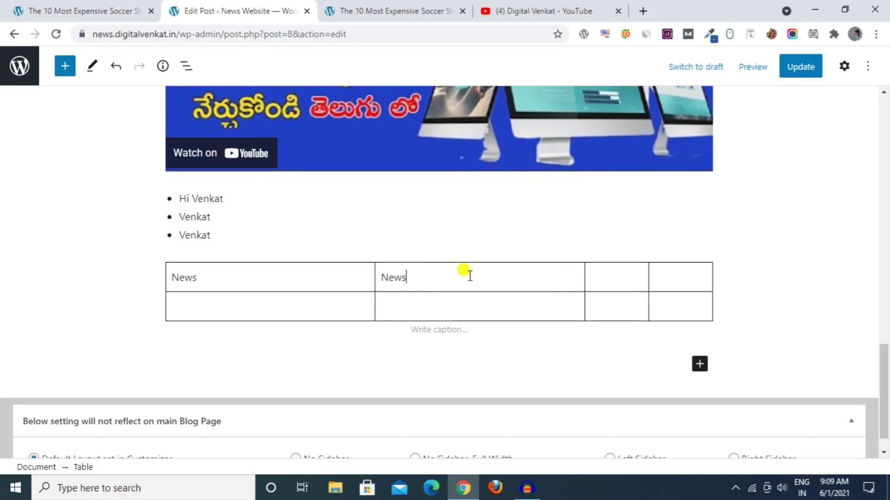
pyautogui.write('1')
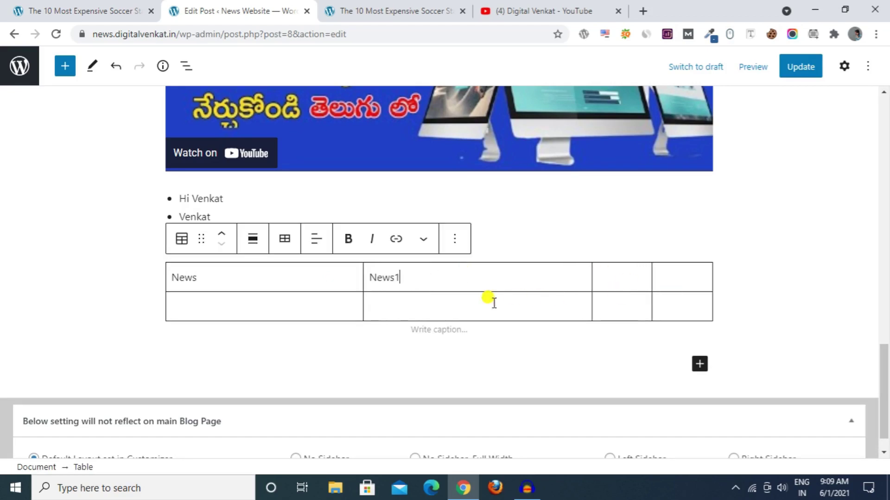
# Replace the first two cells of the table's top row with "Name" and "Post"
pyautogui.moveTo(231, 276); pyautogui.dragTo(145, 284)
pyautogui.press('Left')
pyautogui.write('Name')
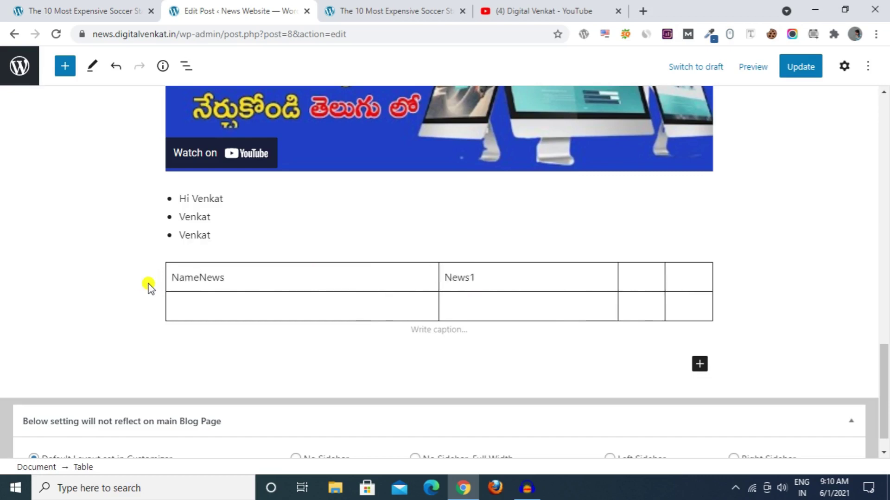
pyautogui.moveTo(200, 278); pyautogui.dragTo(252, 278)
pyautogui.press('BackSpace')
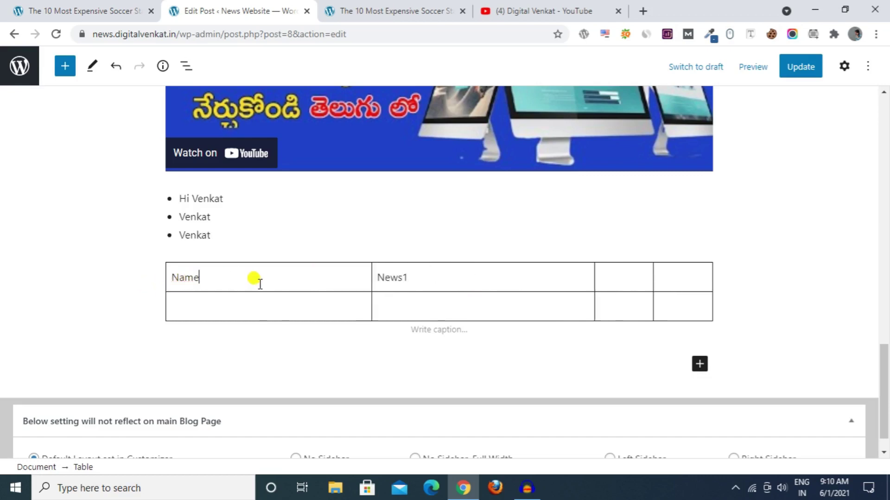
pyautogui.moveTo(409, 277); pyautogui.dragTo(374, 278)
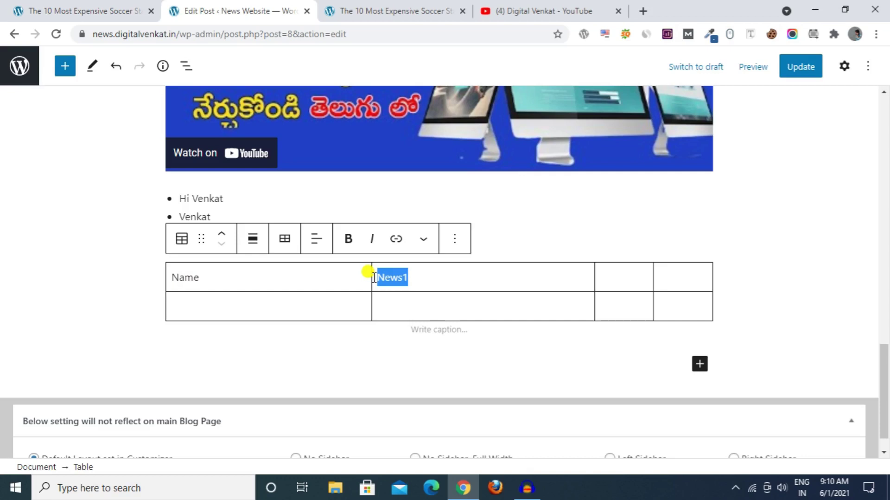
pyautogui.write('Posr')
pyautogui.press('BackSpace')
pyautogui.write('t')
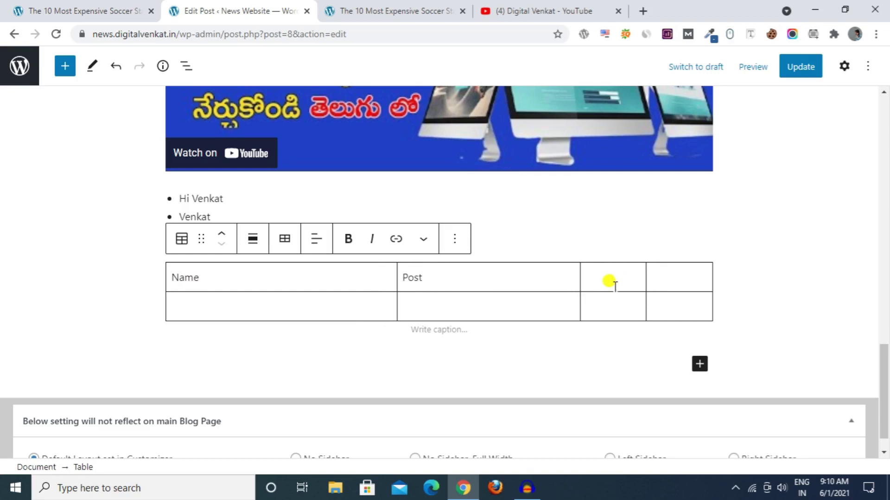
# Copy "Name" into all the remaining cells of the table and update the post
pyautogui.moveTo(199, 277); pyautogui.dragTo(177, 277)
pyautogui.hotkey('ctrl', 'c')
pyautogui.click(227, 300)
pyautogui.scroll(-1, 226, 300)
pyautogui.hotkey('ctrl', 'v')
pyautogui.click(451, 277)
pyautogui.hotkey('ctrl', 'v')
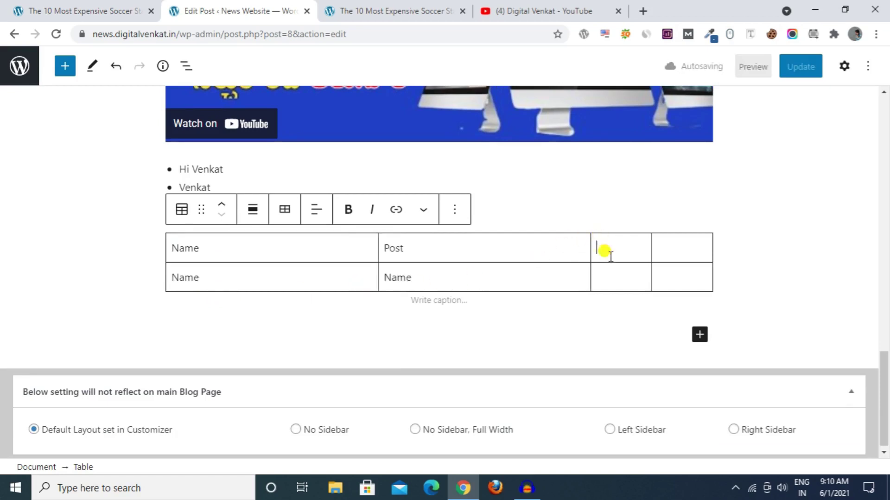
pyautogui.click(602, 248)
pyautogui.hotkey('ctrl', 'v')
pyautogui.click(618, 271)
pyautogui.hotkey('ctrl', 'v')
pyautogui.hotkey('ctrl', 'v')
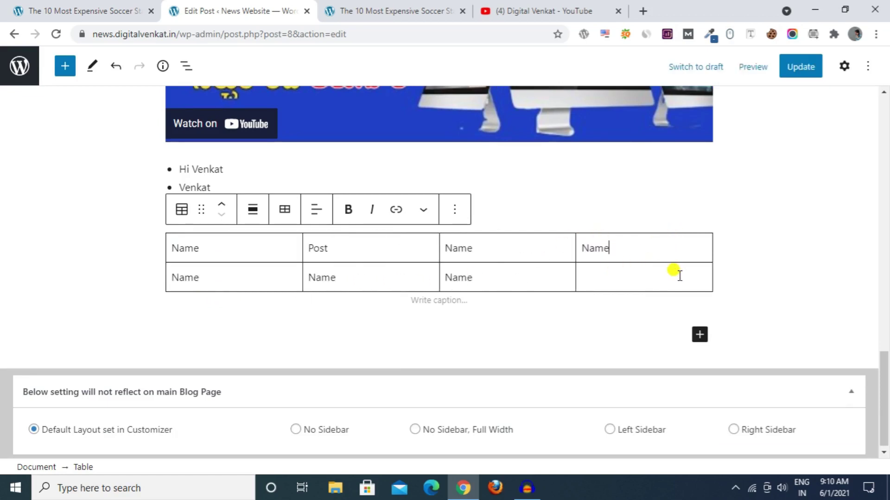
pyautogui.click(795, 74)
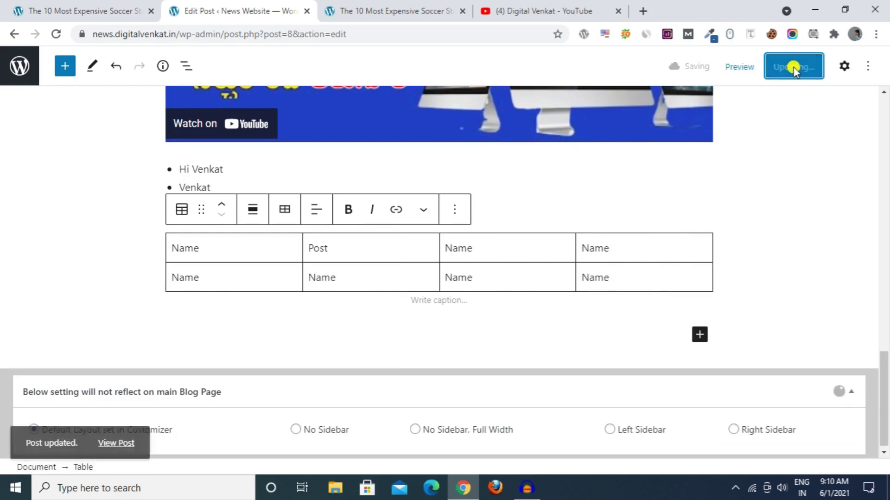
# Reload the live post page and review its "Most Expensive Soccer Stadiums" heading, image pair and embedded video
pyautogui.click(454, 6)
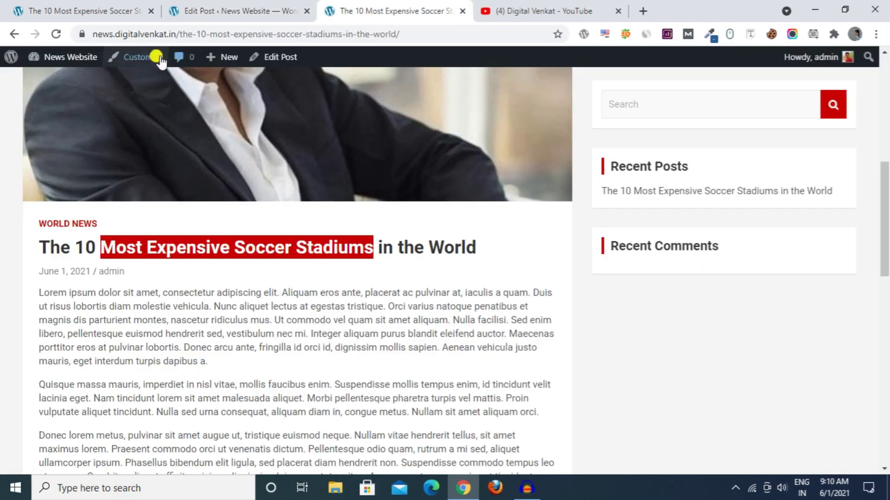
pyautogui.click(56, 34)
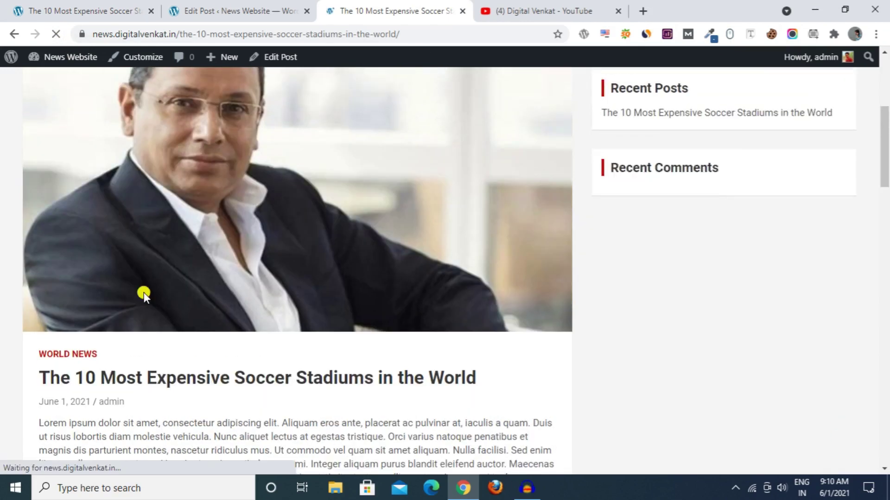
pyautogui.scroll(-15, 144, 292)
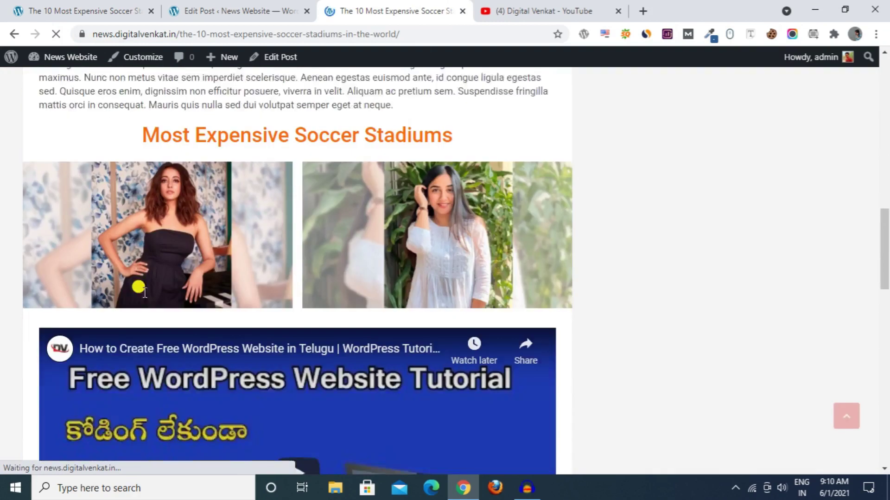
pyautogui.scroll(3, 125, 260)
pyautogui.moveTo(141, 214); pyautogui.dragTo(453, 214)
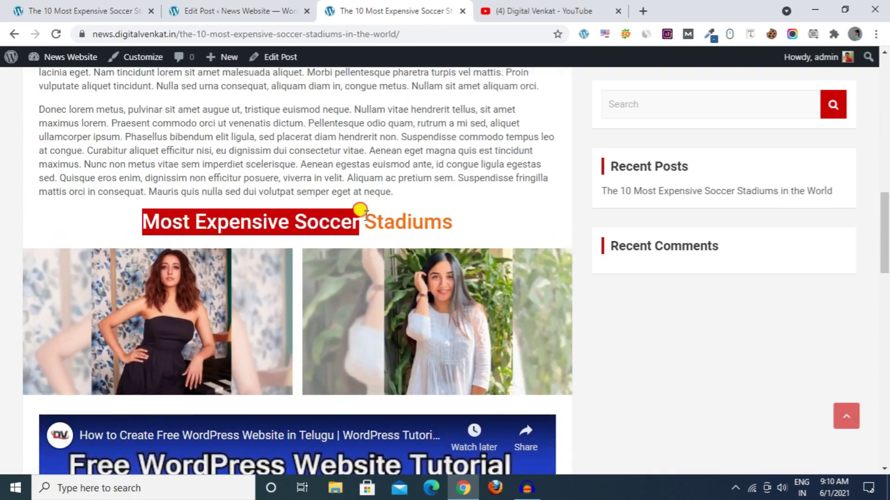
pyautogui.click(453, 217)
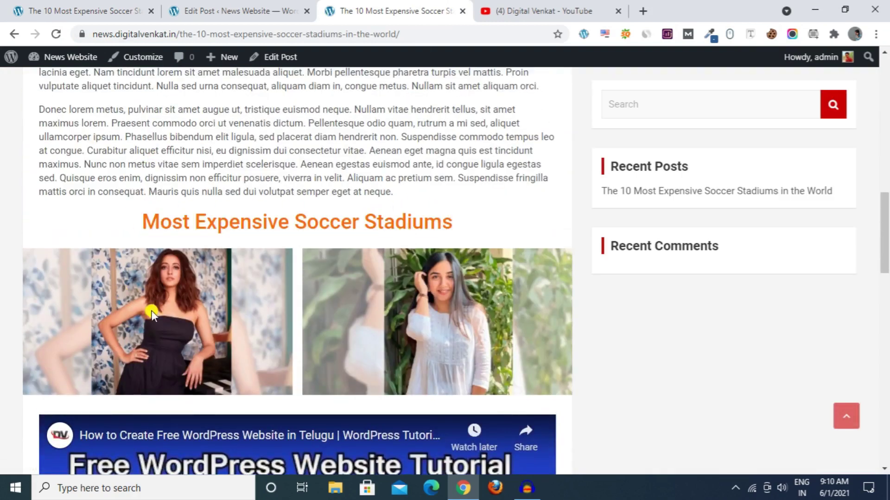
pyautogui.scroll(-4, 329, 284)
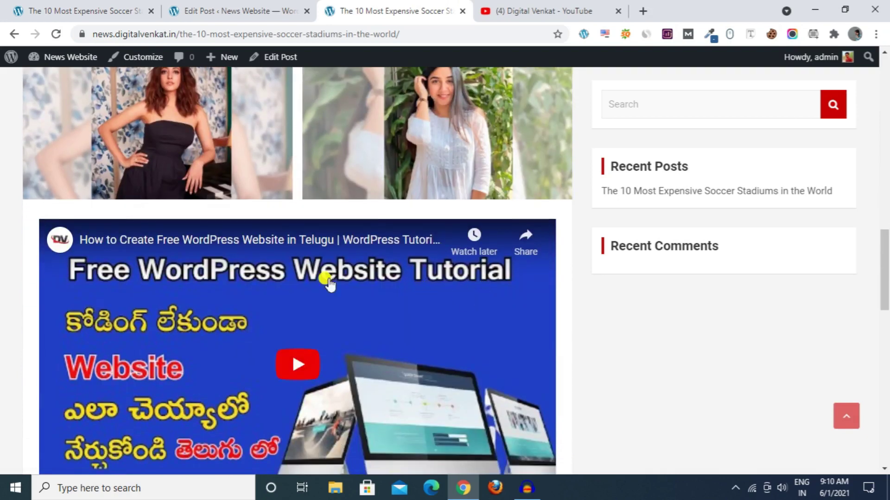
pyautogui.scroll(-7, 329, 284)
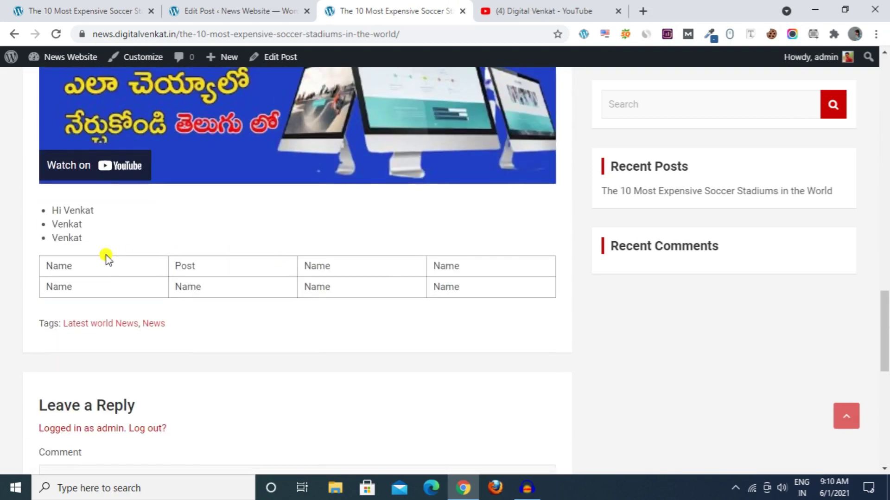
# Check how the bulleted list and the table are displayed on the live post page
pyautogui.moveTo(53, 210); pyautogui.dragTo(94, 242)
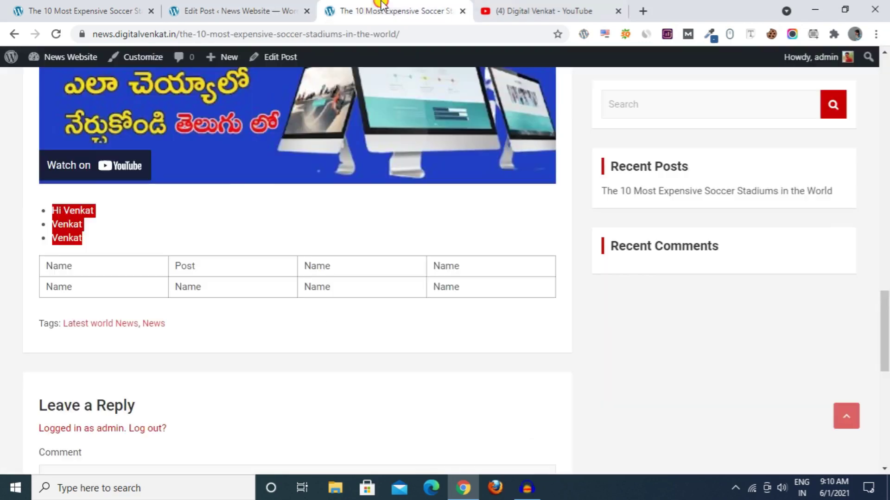
pyautogui.moveTo(88, 239); pyautogui.dragTo(58, 214)
pyautogui.click(58, 213)
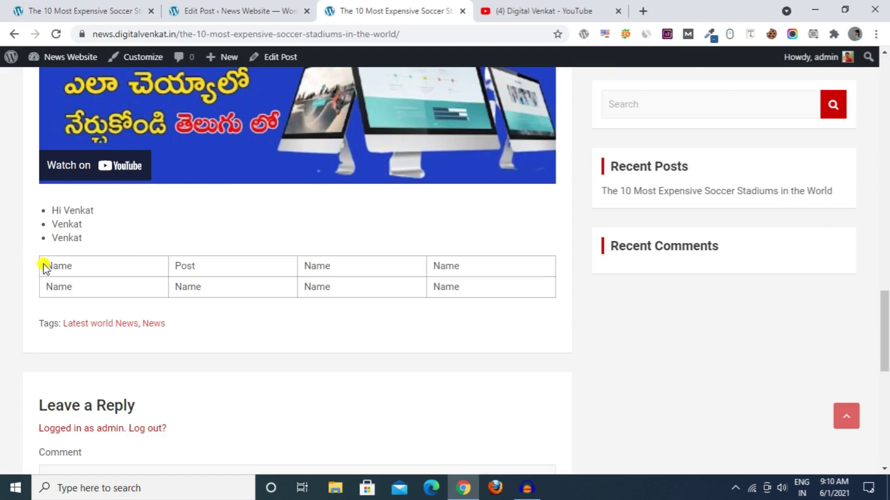
pyautogui.moveTo(39, 262); pyautogui.dragTo(483, 287)
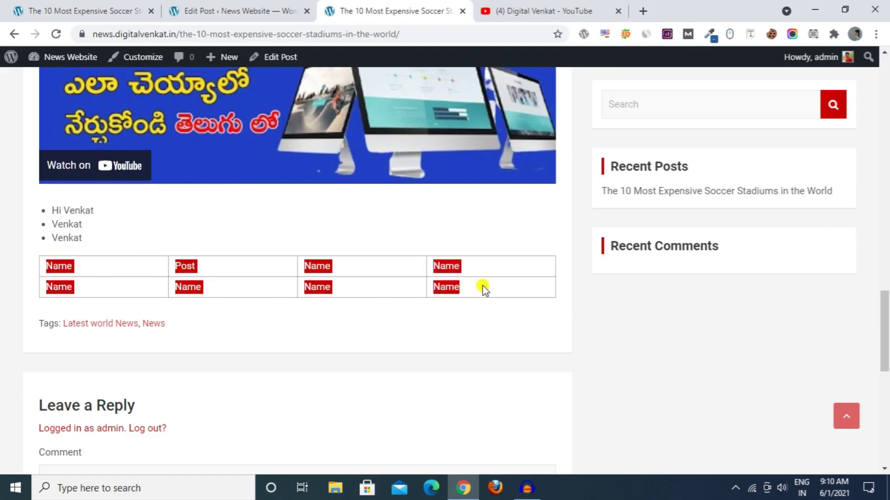
pyautogui.click(483, 288)
pyautogui.scroll(18, 484, 355)
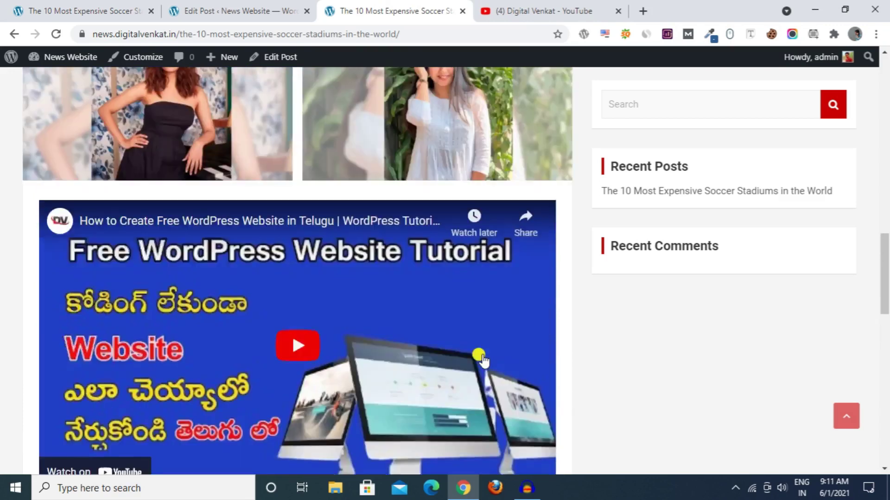
pyautogui.scroll(4, 483, 360)
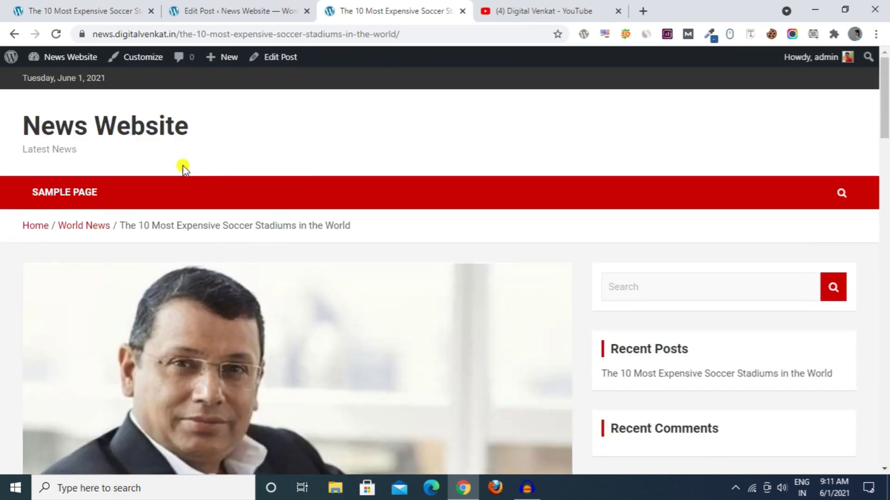
# Open the home page of the news site and compare its story sections with the demo site's home page
pyautogui.click(155, 132)
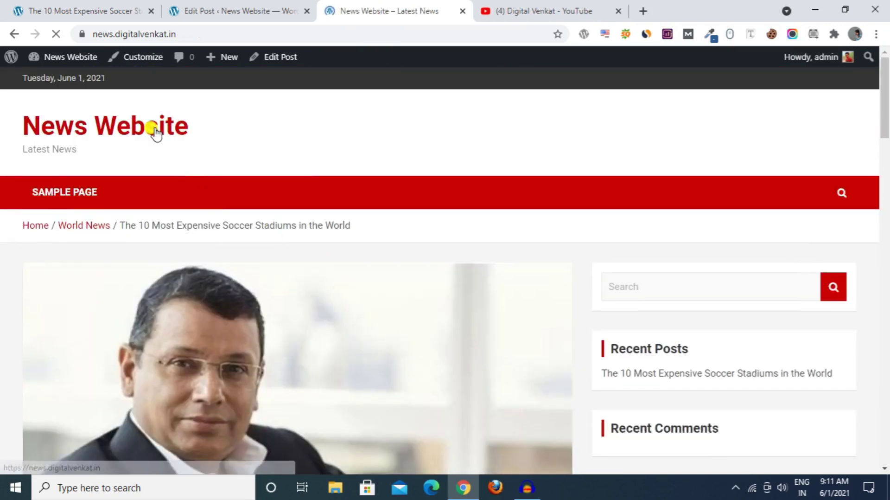
pyautogui.scroll(-8, 426, 250)
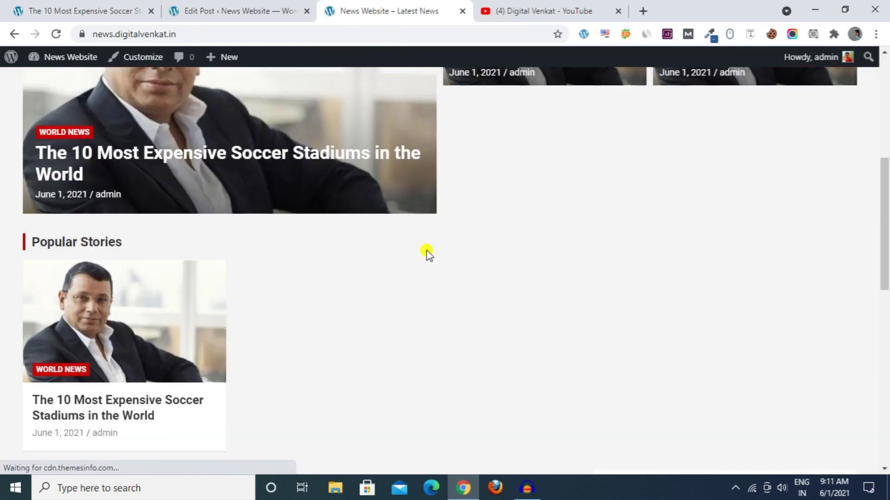
pyautogui.scroll(3, 428, 253)
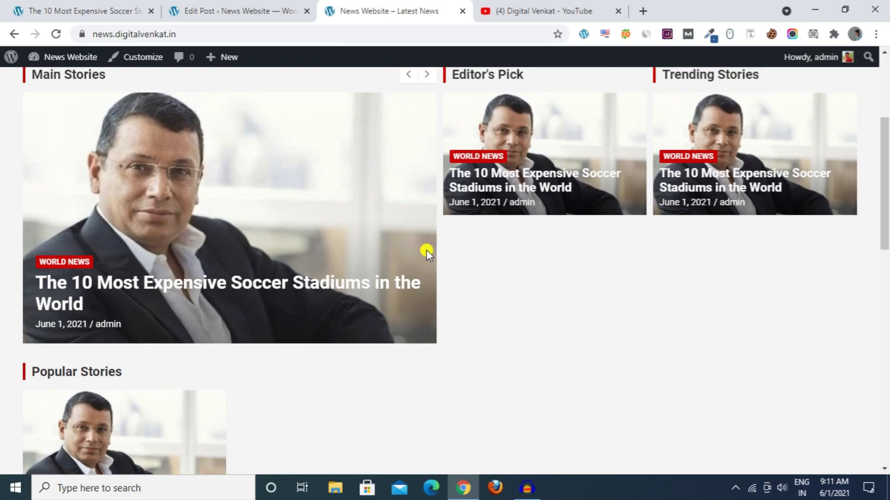
pyautogui.click(86, 9)
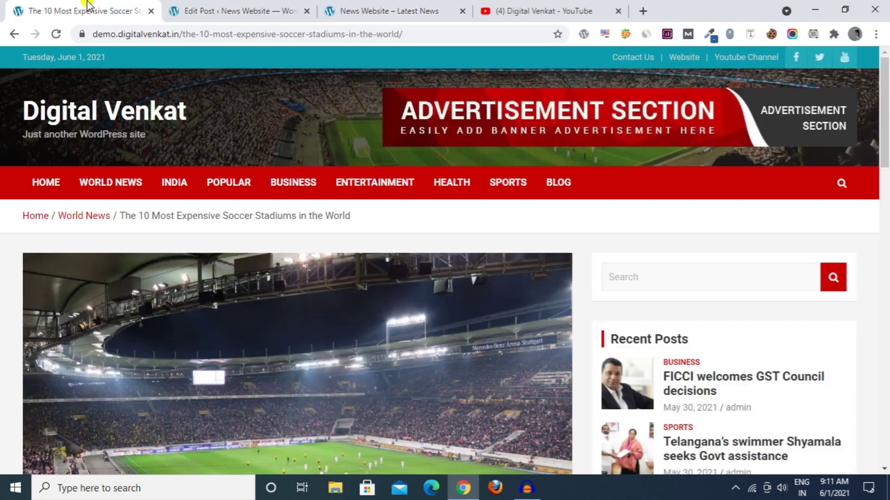
pyautogui.click(60, 115)
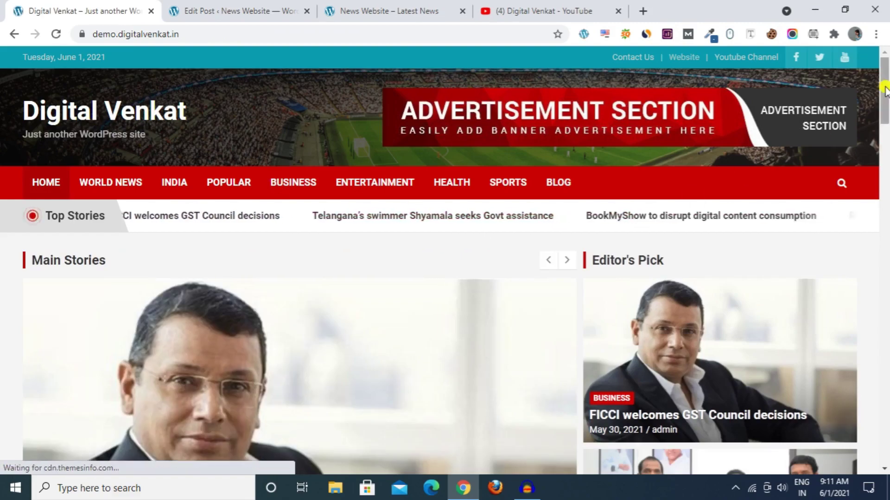
pyautogui.moveTo(886, 89)
pyautogui.mouseDown()
pyautogui.moveTo(887, 404)
pyautogui.moveTo(887, 88)
pyautogui.mouseUp()
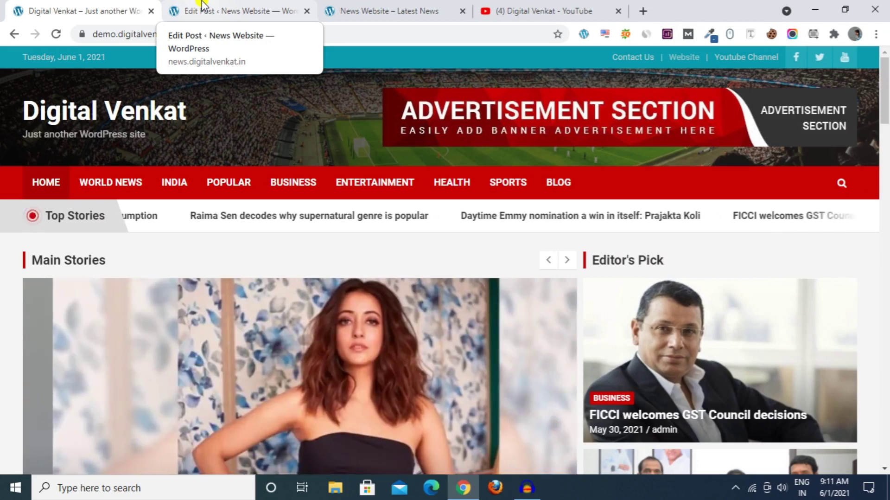
# Leave the post editor for the list of all posts and check the number of published posts
pyautogui.click(202, 6)
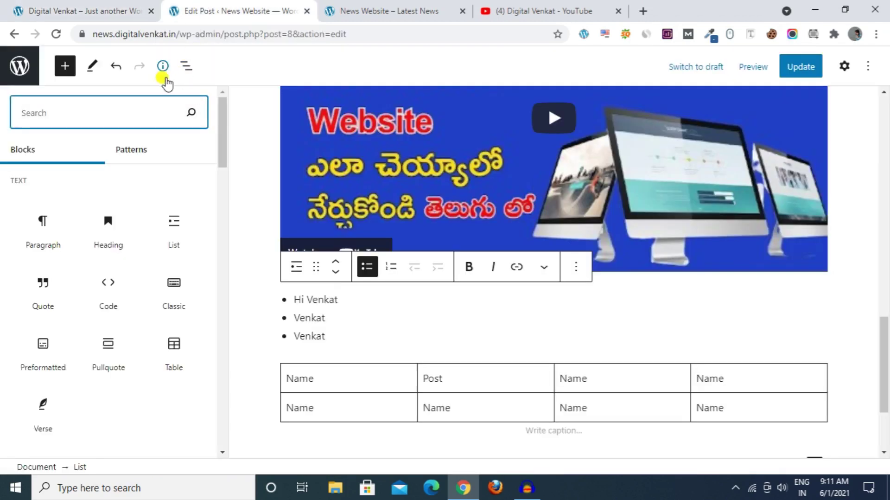
pyautogui.click(3, 66)
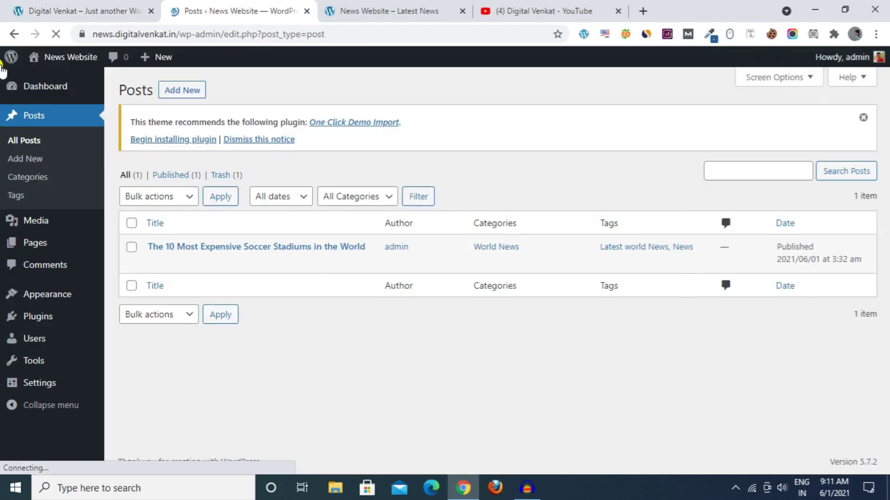
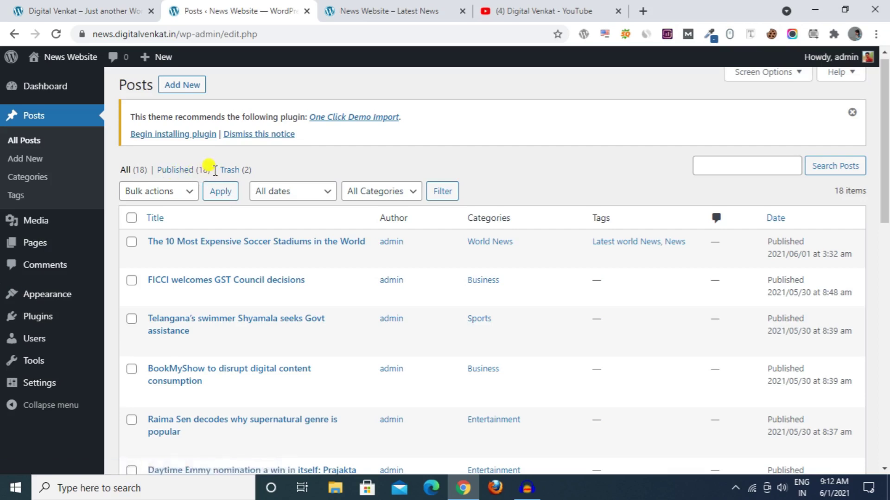
pyautogui.moveTo(211, 172); pyautogui.dragTo(161, 170)
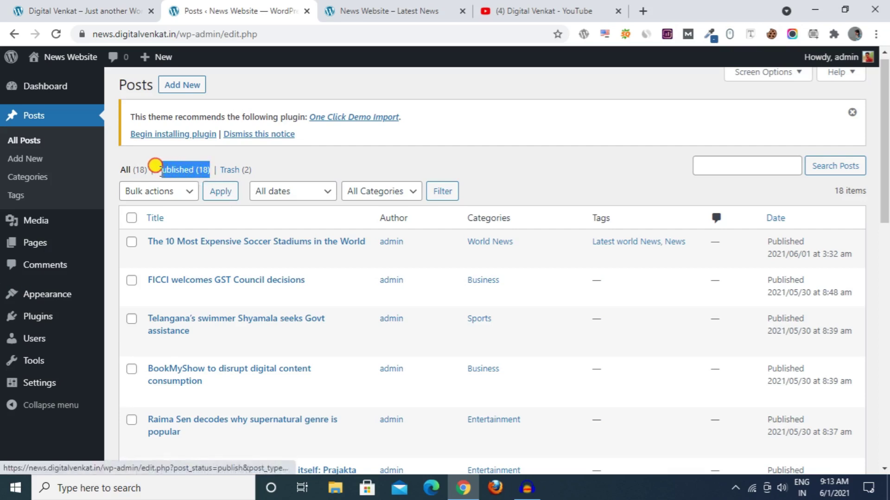
pyautogui.click(338, 163)
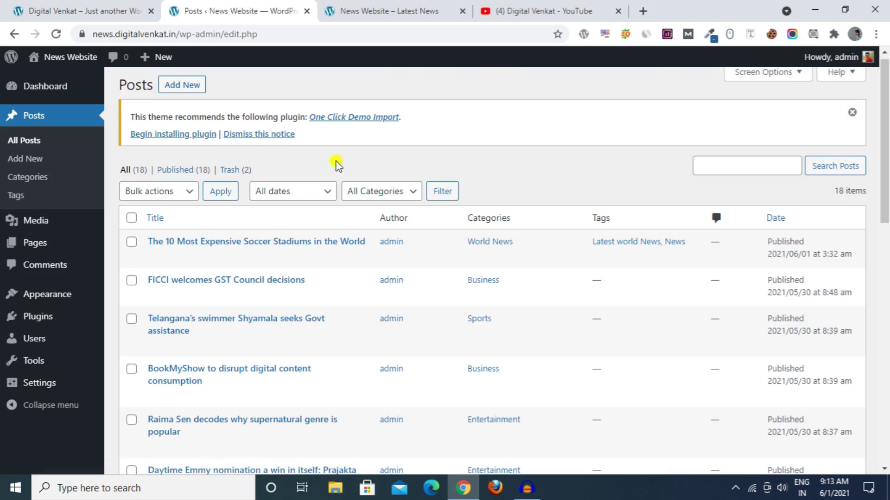
# Compare the news site's home page with the demo home page's Main Stories, Editor's Pick and world News sections
pyautogui.click(388, 10)
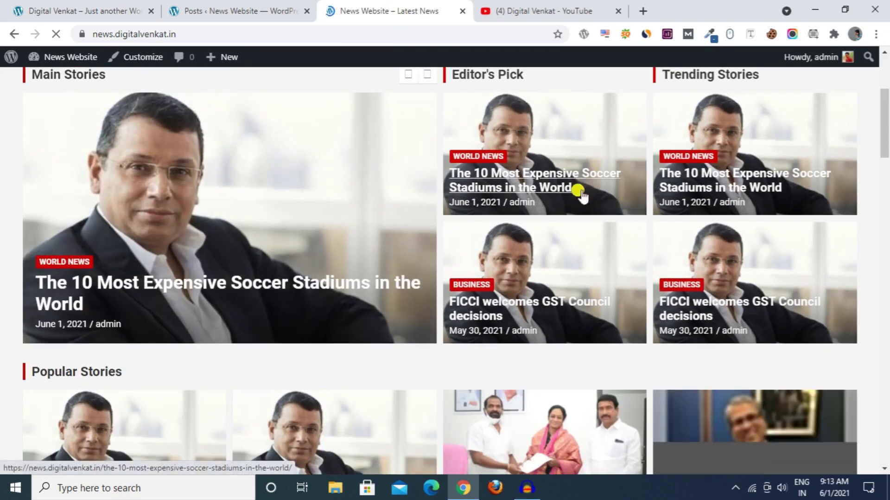
pyautogui.moveTo(883, 129); pyautogui.dragTo(880, 99)
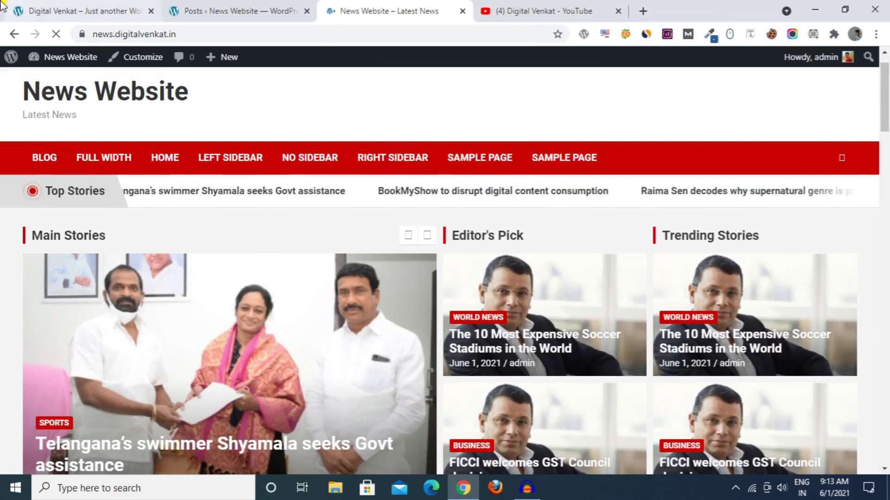
pyautogui.click(28, 11)
pyautogui.scroll(-6, 884, 74)
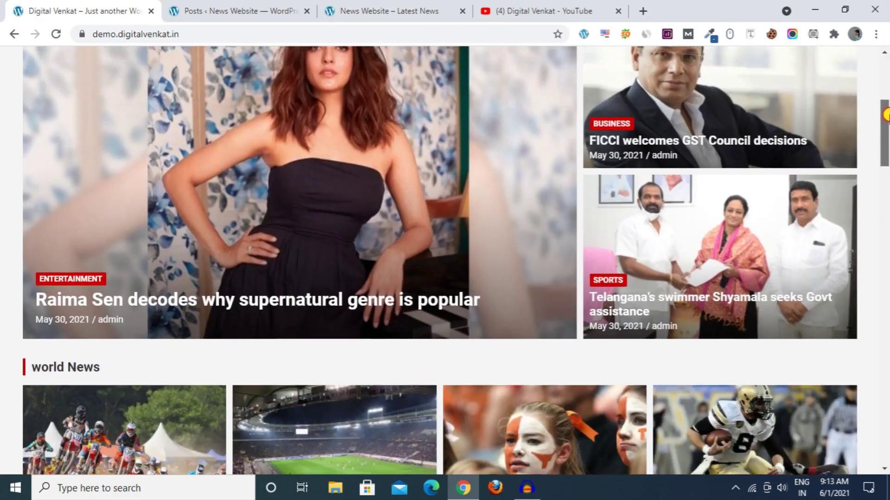
pyautogui.scroll(2, 572, 123)
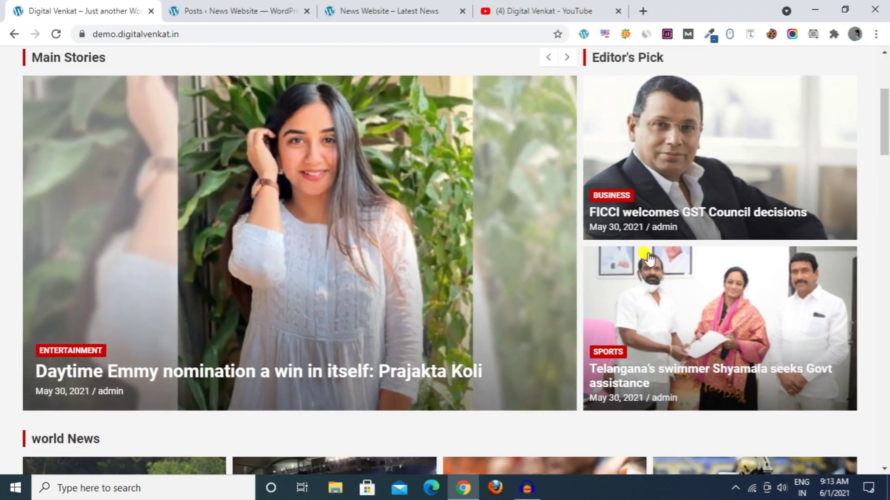
pyautogui.moveTo(885, 108); pyautogui.dragTo(886, 157)
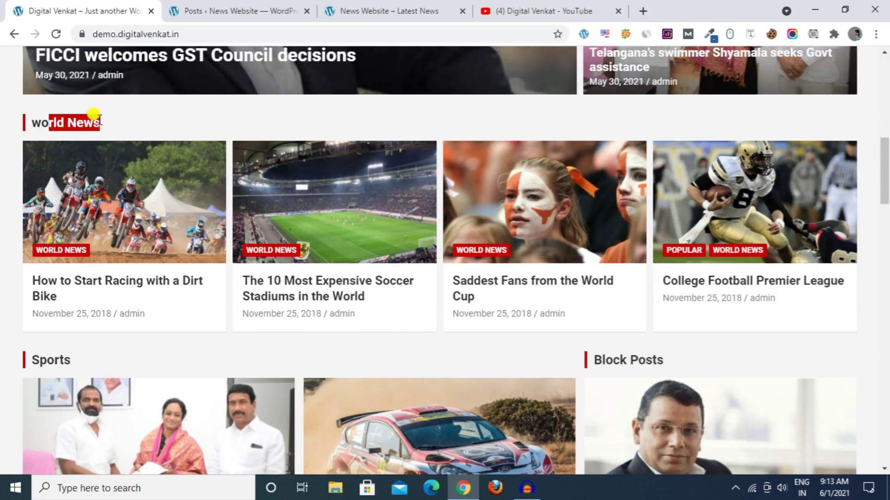
# Compare the header and upper story sections of the demo home page with those of the news site's home page
pyautogui.moveTo(881, 162); pyautogui.dragTo(887, 417)
pyautogui.click(847, 416)
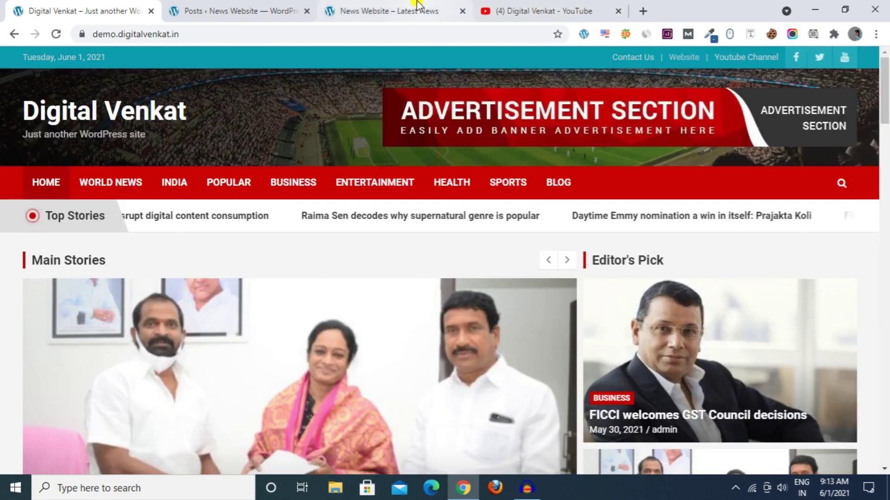
pyautogui.click(418, 7)
pyautogui.scroll(-2, 881, 95)
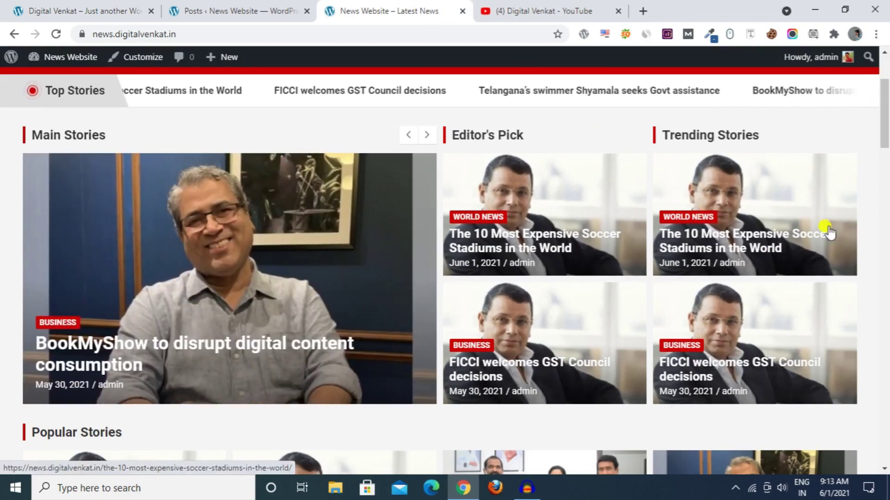
pyautogui.moveTo(885, 117); pyautogui.dragTo(886, 72)
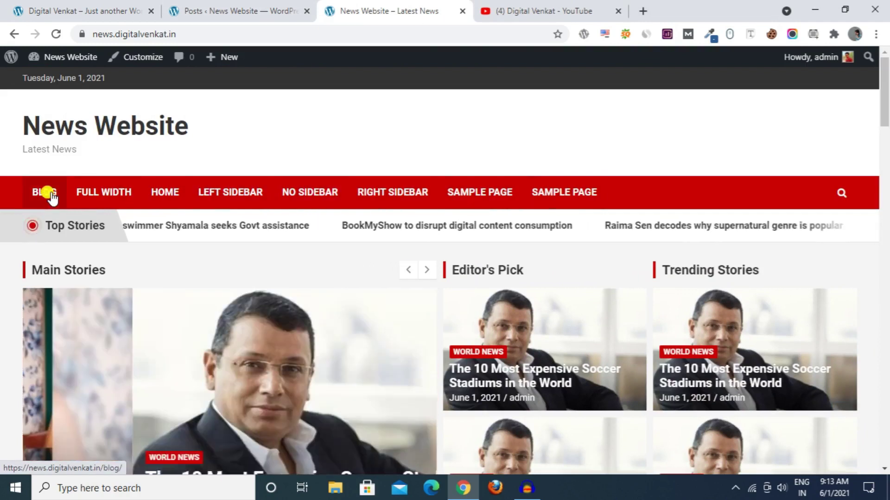
# Open the post categories of the news site's dashboard and review the existing ones from Business to World News
pyautogui.click(188, 10)
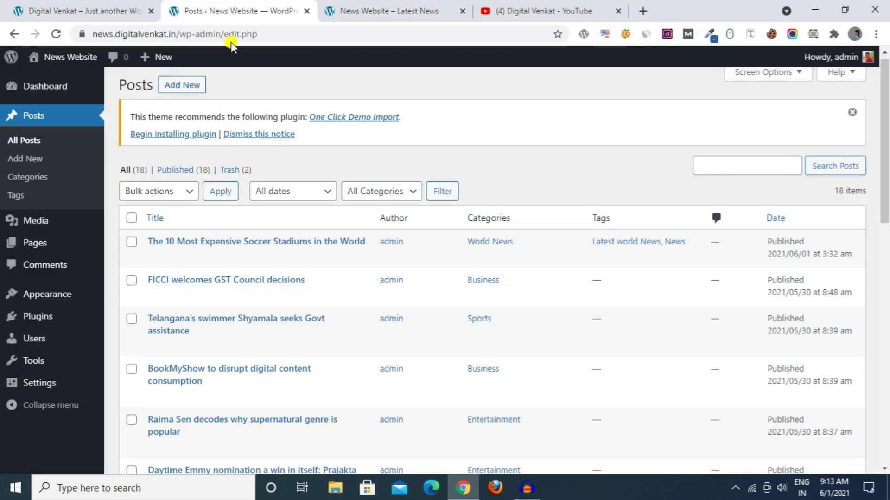
pyautogui.click(36, 178)
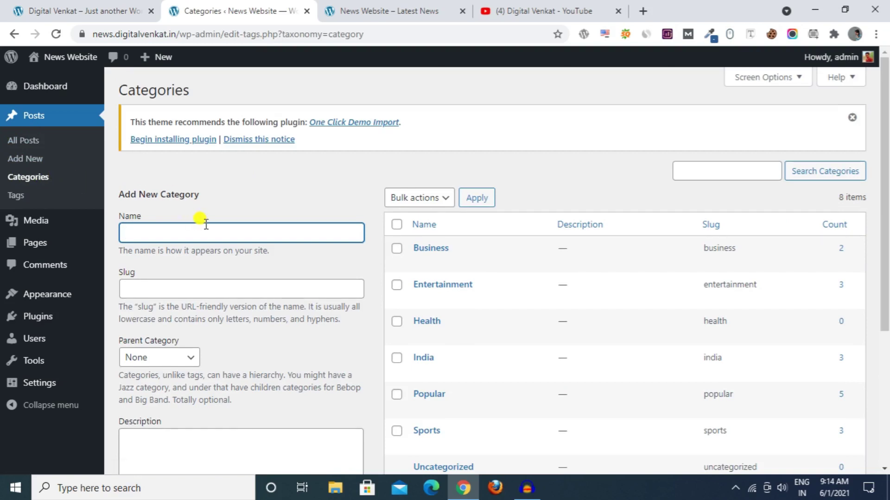
pyautogui.scroll(-1, 206, 224)
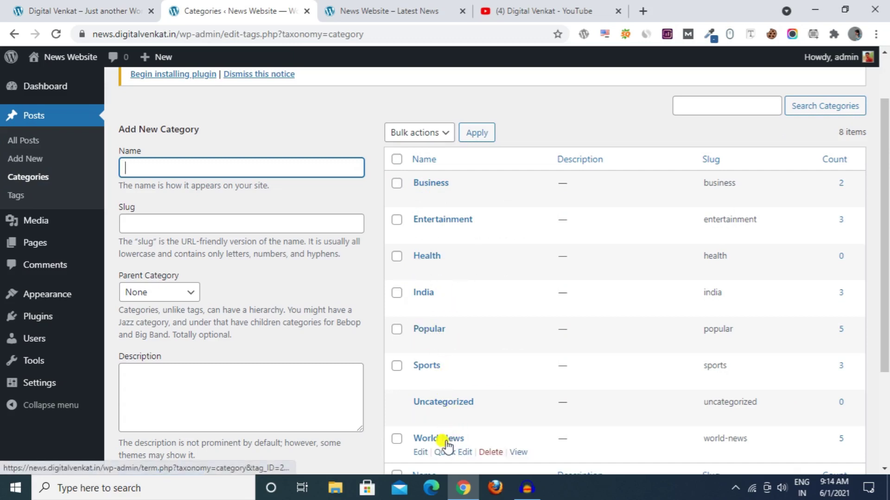
pyautogui.scroll(-1, 447, 447)
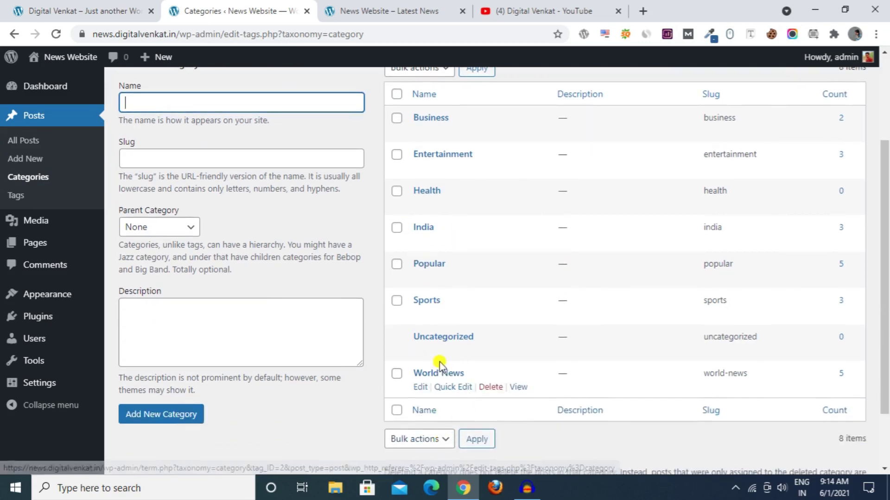
pyautogui.scroll(1, 436, 371)
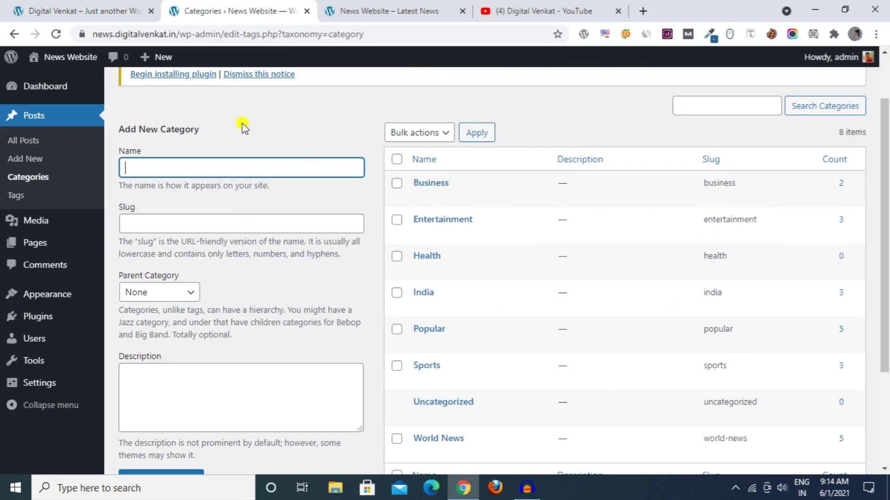
# Compare the navigation menu items on the news site's home page with those on the demo site
pyautogui.click(348, 11)
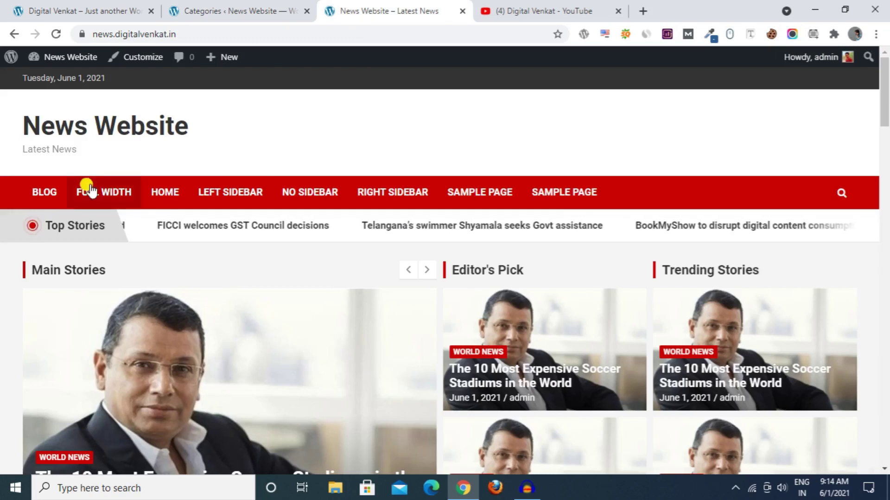
pyautogui.hotkey('ctrl', '1')
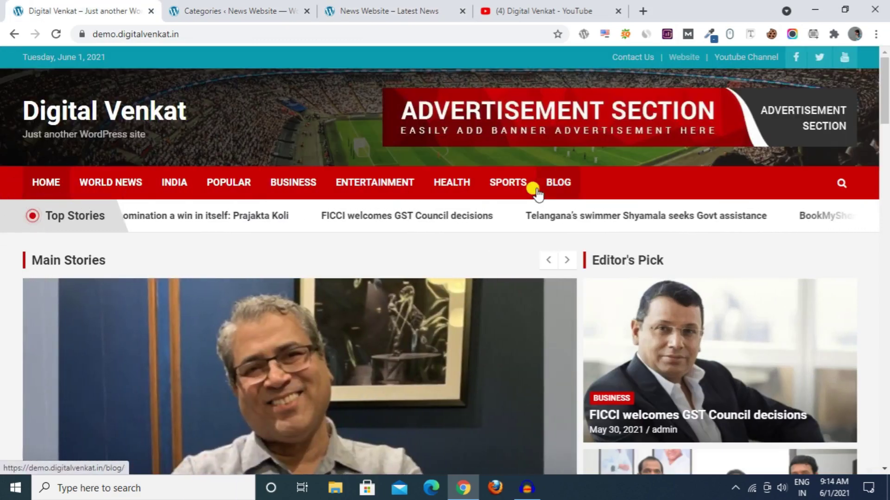
pyautogui.click(390, 10)
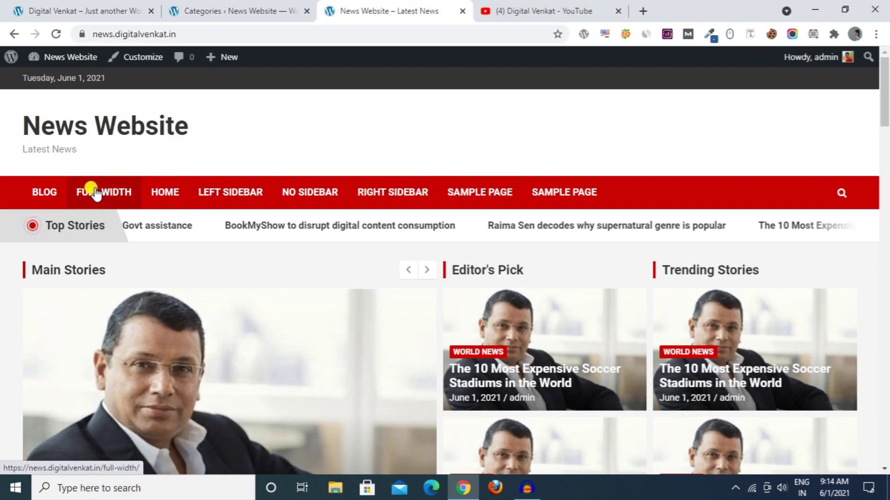
# Open the Menus management page in the news site's dashboard and review the items of the existing main menu
pyautogui.click(261, 5)
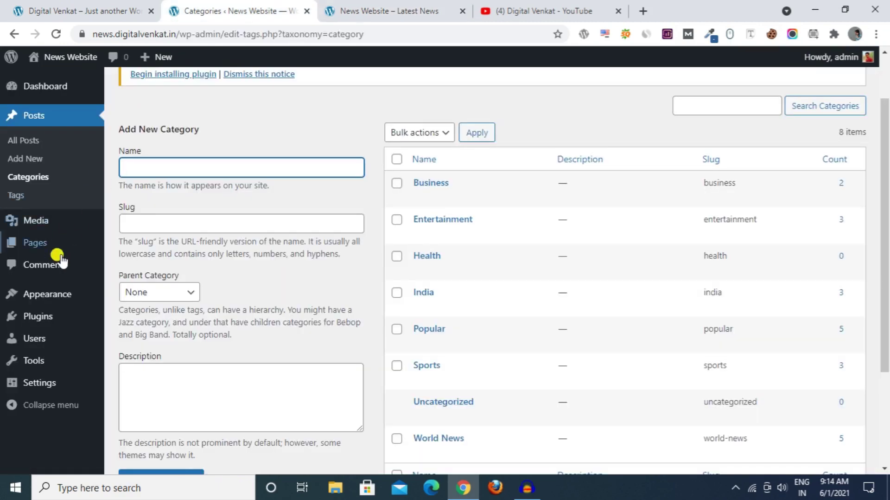
pyautogui.moveTo(60, 294)
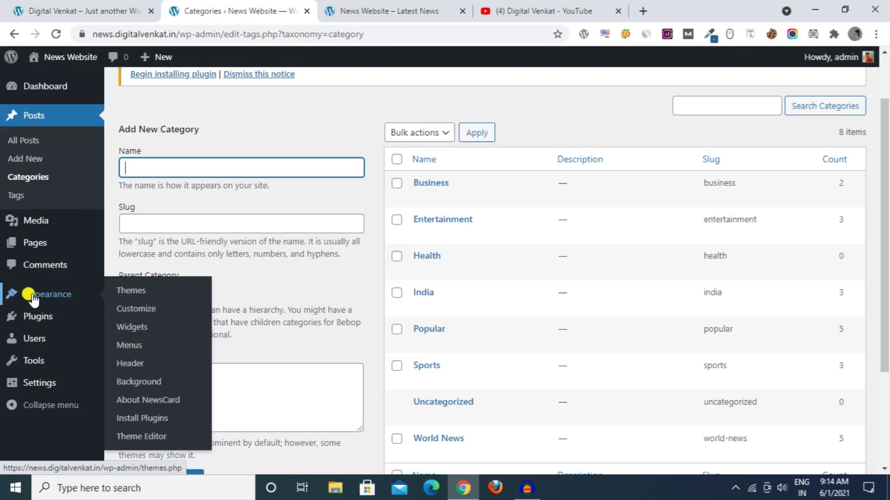
pyautogui.click(131, 346)
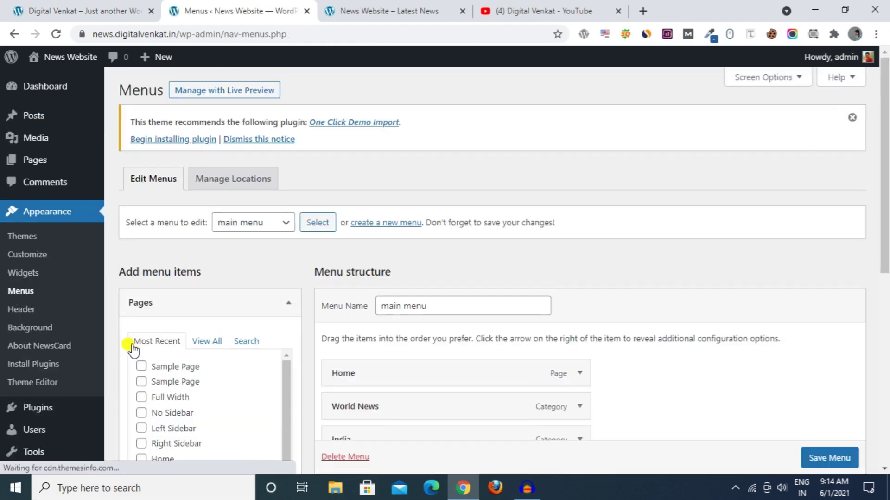
pyautogui.scroll(-5, 508, 360)
pyautogui.scroll(-3, 512, 367)
pyautogui.scroll(5, 513, 368)
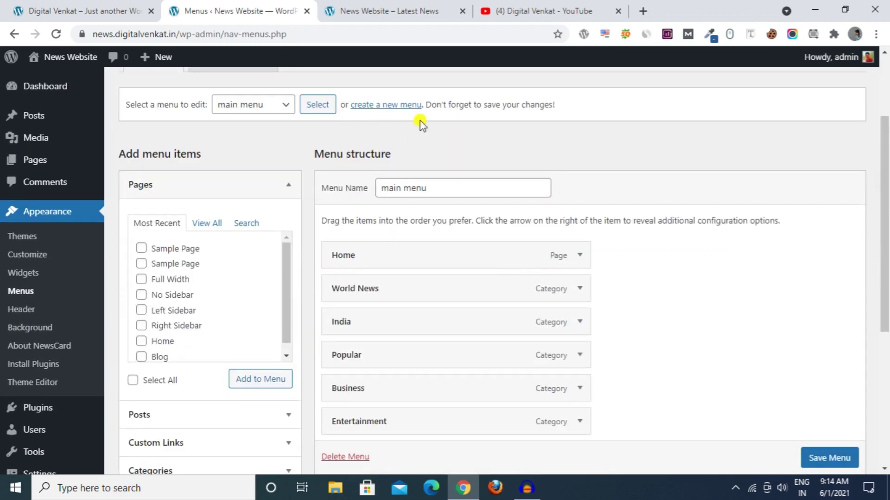
# Create a new navigation menu named Mani Menu without assigning a display location
pyautogui.click(398, 106)
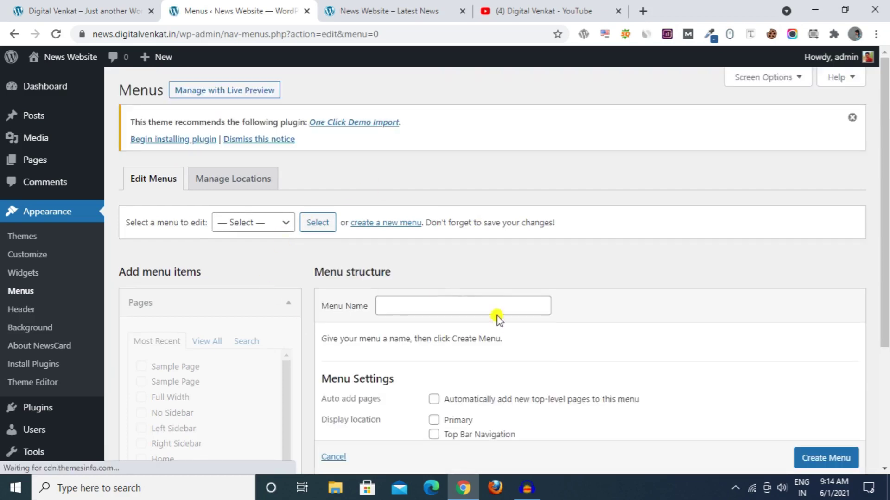
pyautogui.click(488, 304)
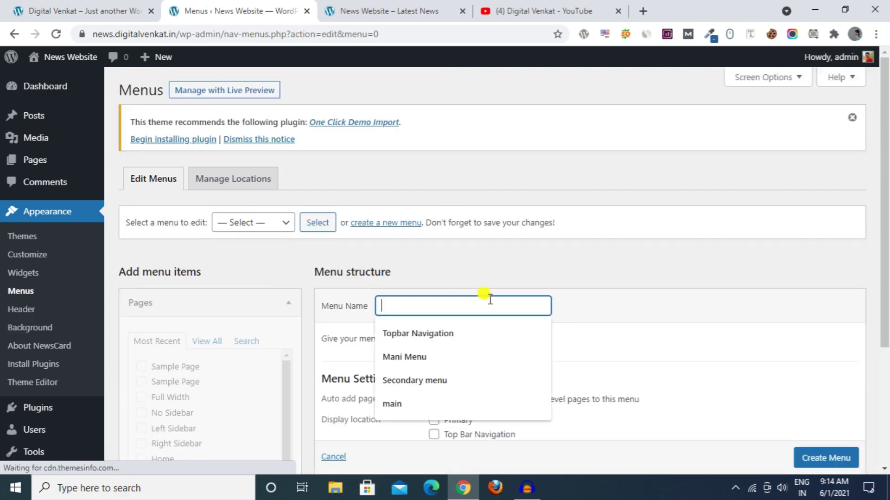
pyautogui.click(454, 355)
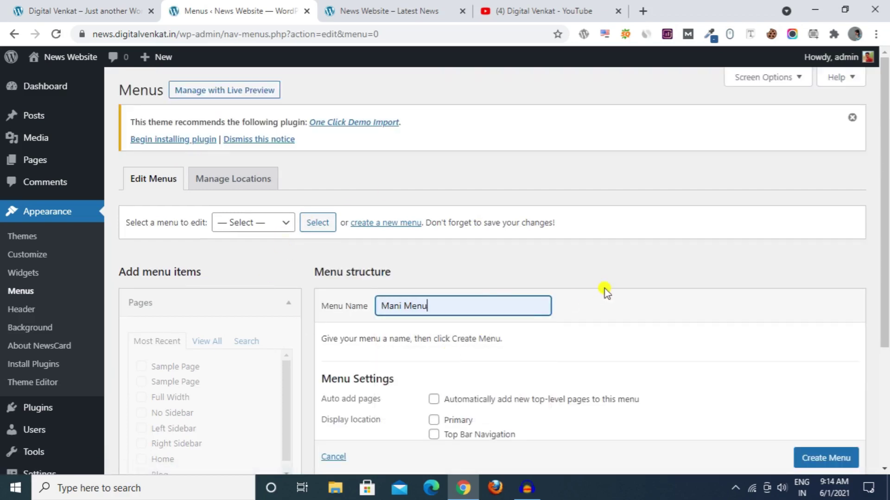
pyautogui.scroll(-2, 424, 231)
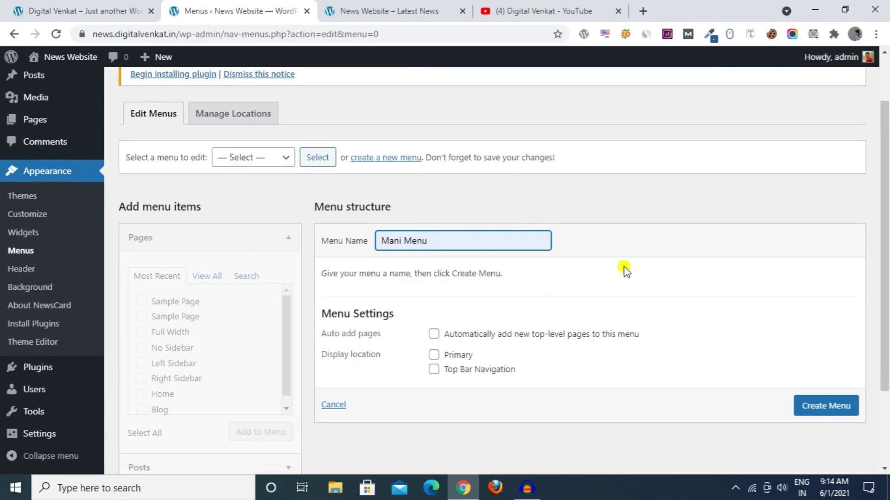
pyautogui.scroll(-1, 280, 300)
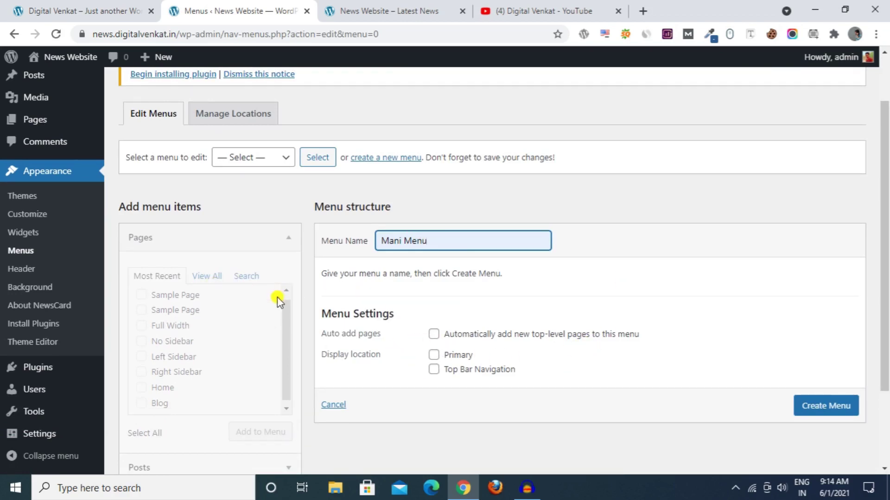
pyautogui.scroll(-3, 332, 370)
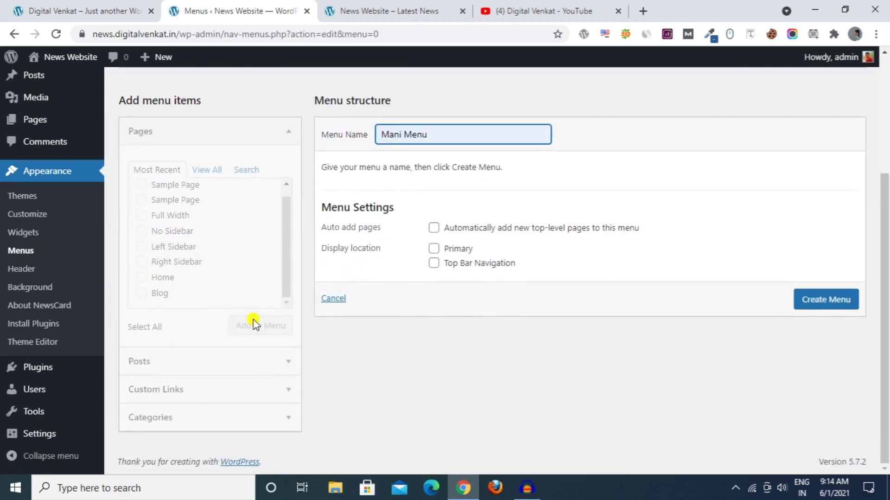
pyautogui.click(807, 309)
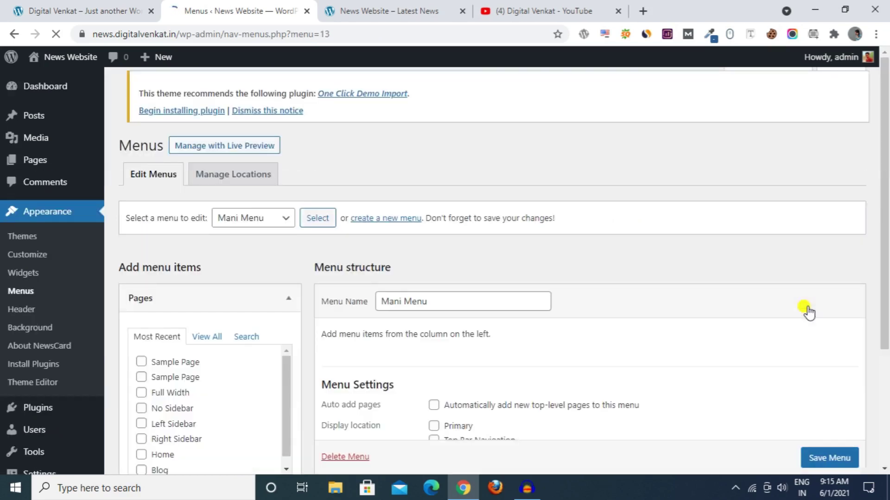
# Check the items available for Mani Menu against the navigation bars of the news site and the demo site
pyautogui.scroll(-3, 807, 310)
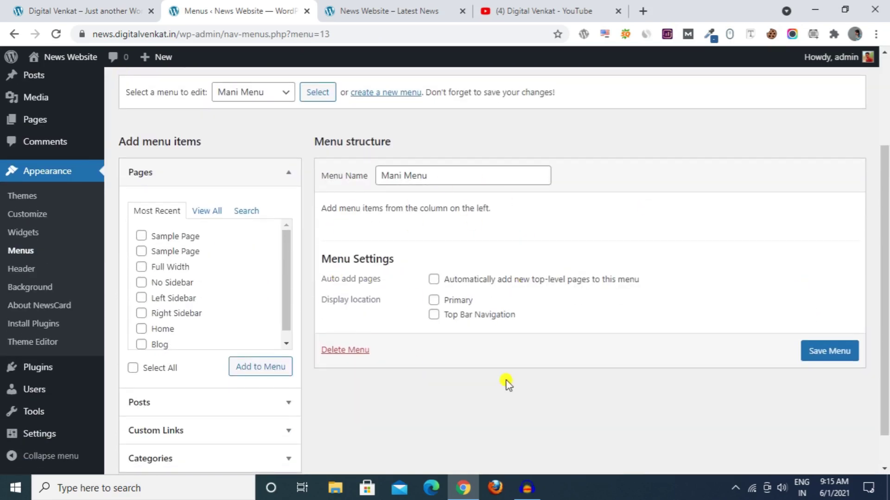
pyautogui.scroll(-1, 508, 384)
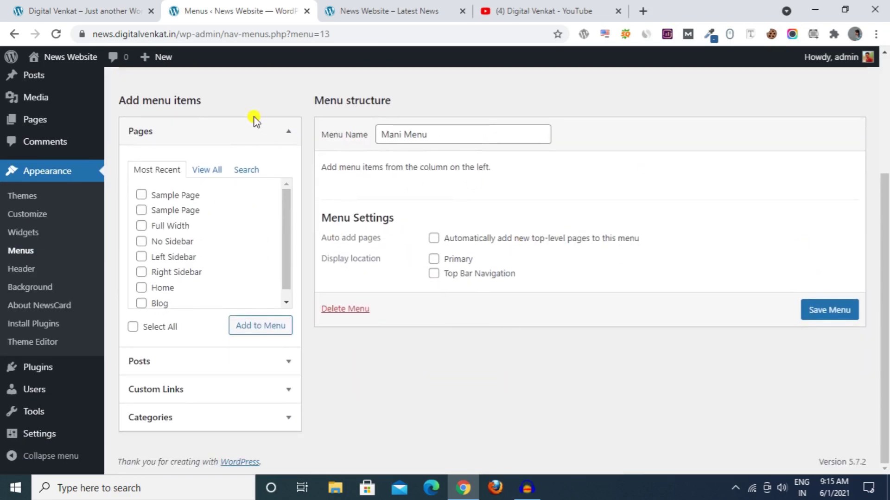
pyautogui.click(371, 9)
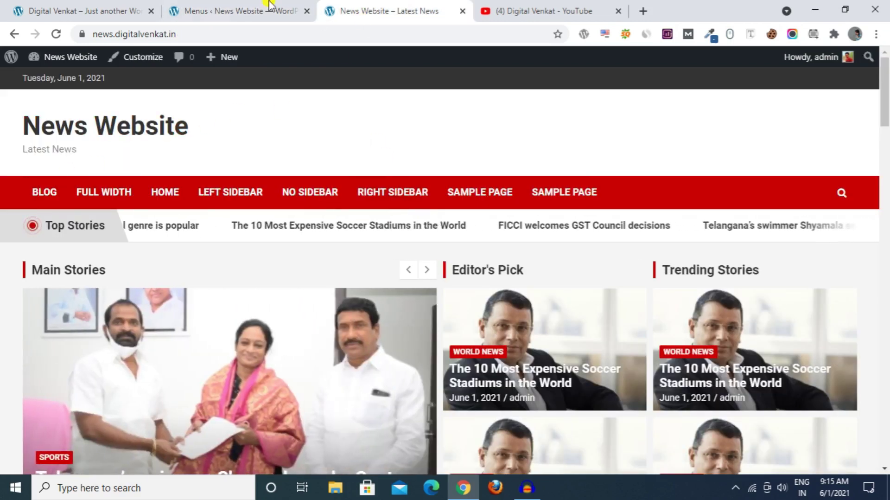
pyautogui.click(237, 9)
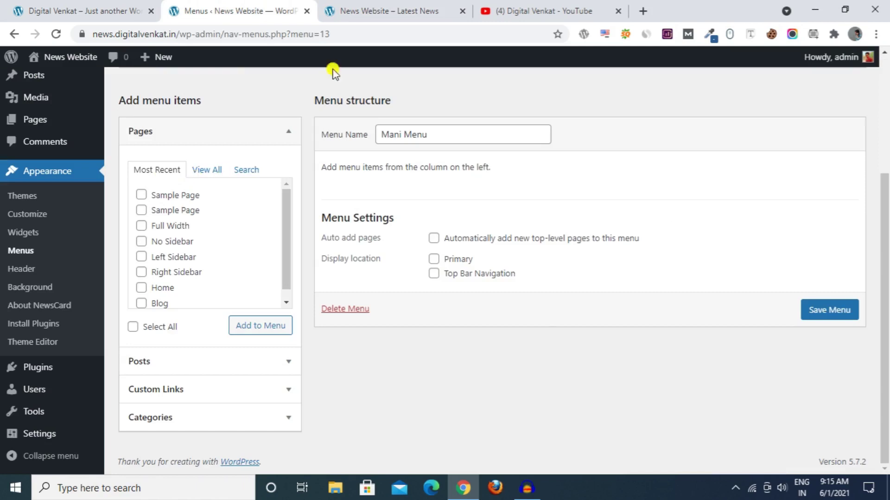
pyautogui.click(383, 9)
pyautogui.click(79, 10)
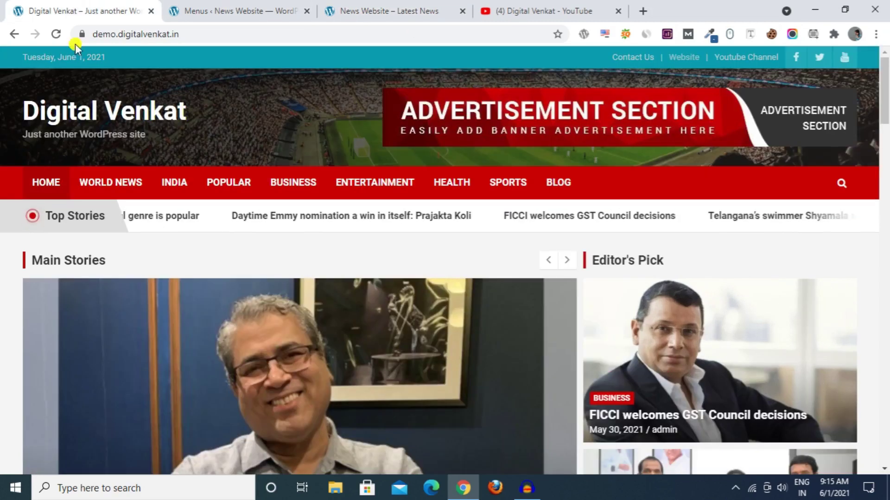
pyautogui.click(228, 6)
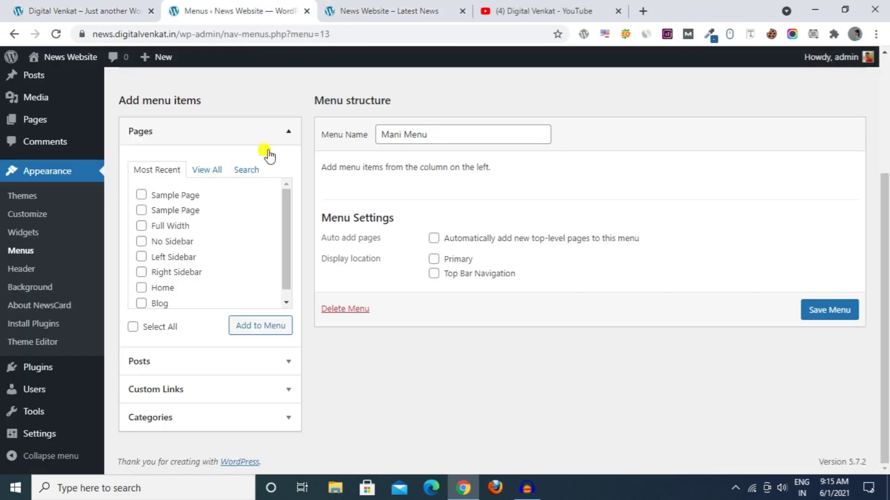
pyautogui.click(79, 11)
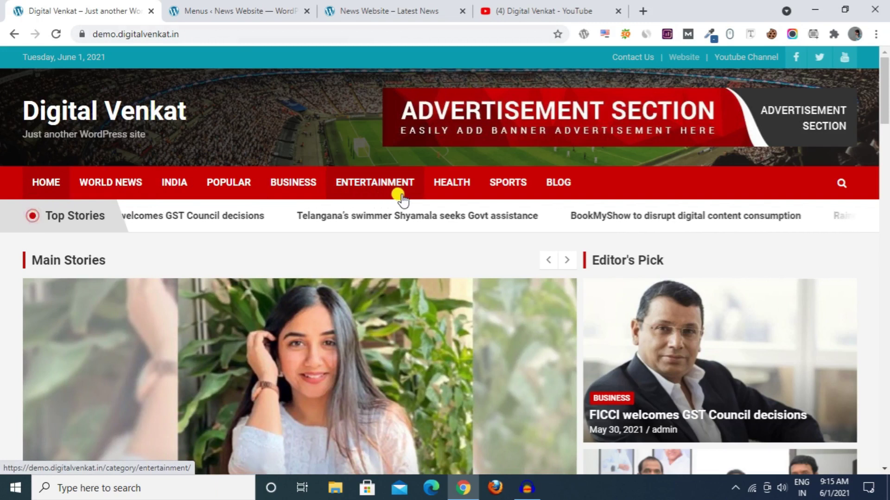
pyautogui.click(404, 11)
# Add the Home and Blog pages to Mani Menu
pyautogui.click(216, 5)
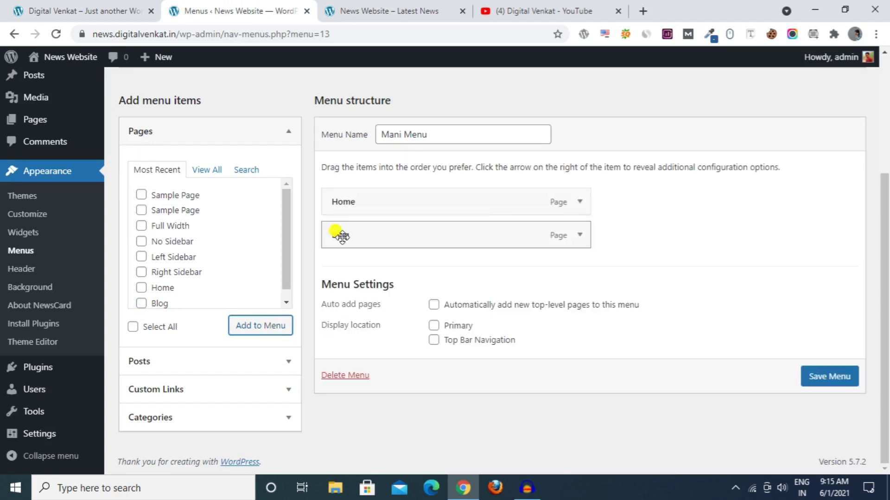
pyautogui.scroll(-1, 193, 279)
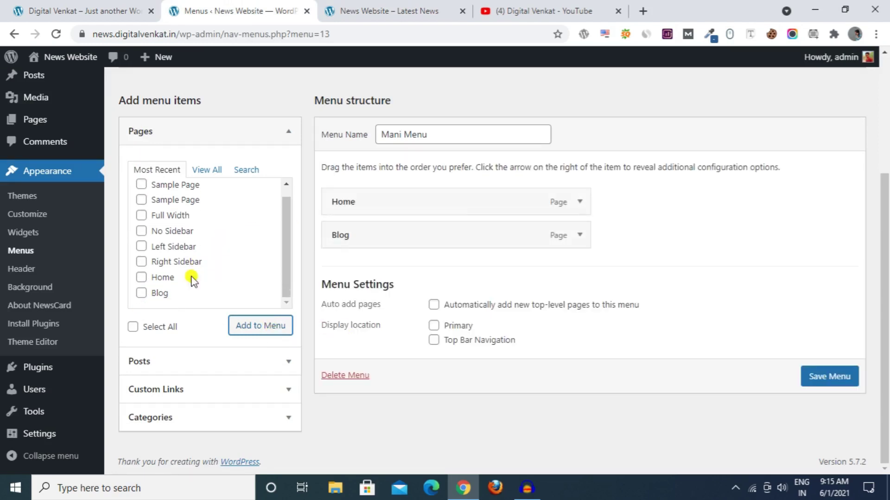
# Add the Business, Entertainment, Health, India, Popular, Sports and World News categories to Mani Menu
pyautogui.click(283, 420)
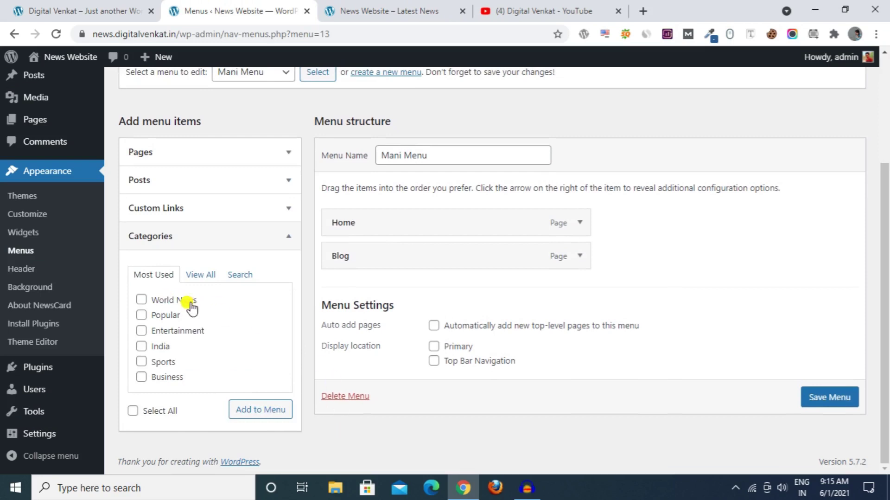
pyautogui.click(208, 275)
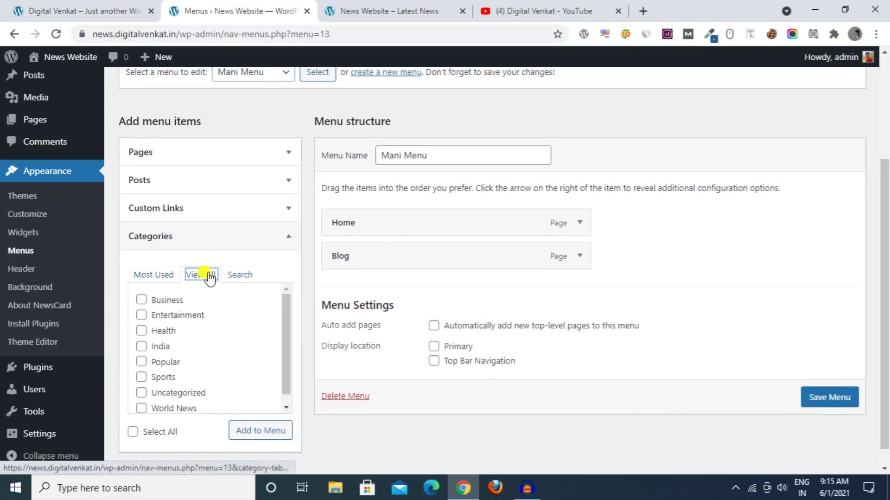
pyautogui.scroll(-1, 189, 387)
pyautogui.scroll(1, 168, 356)
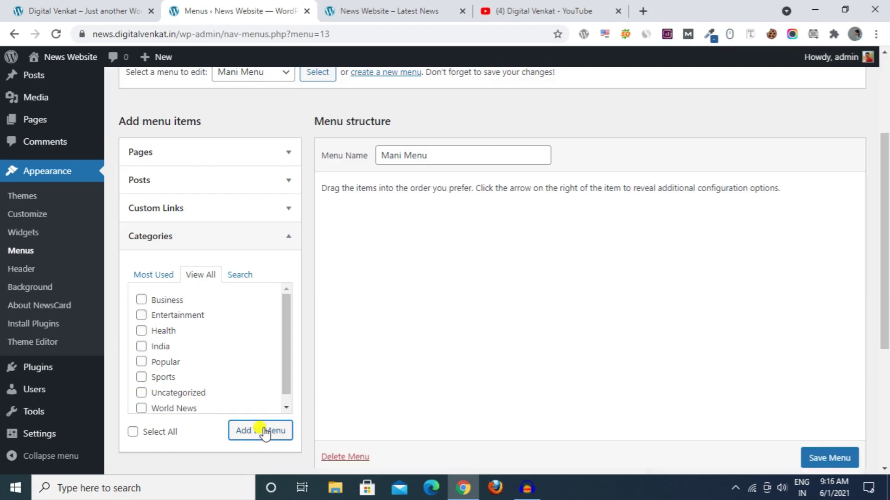
pyautogui.scroll(-2, 213, 391)
# Reorder Mani Menu so World News and India follow Home and Blog sits below Popular, using the demo site's navigation as reference
pyautogui.moveTo(358, 271); pyautogui.dragTo(363, 420)
pyautogui.click(116, 11)
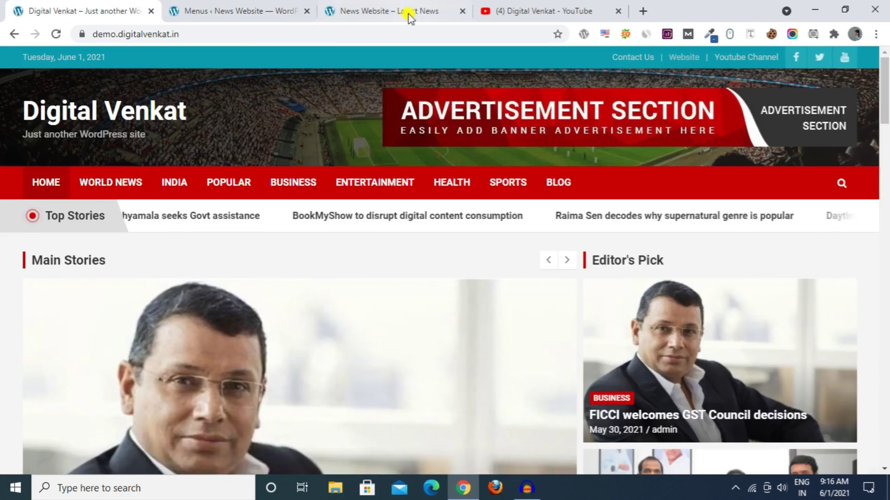
pyautogui.click(297, 12)
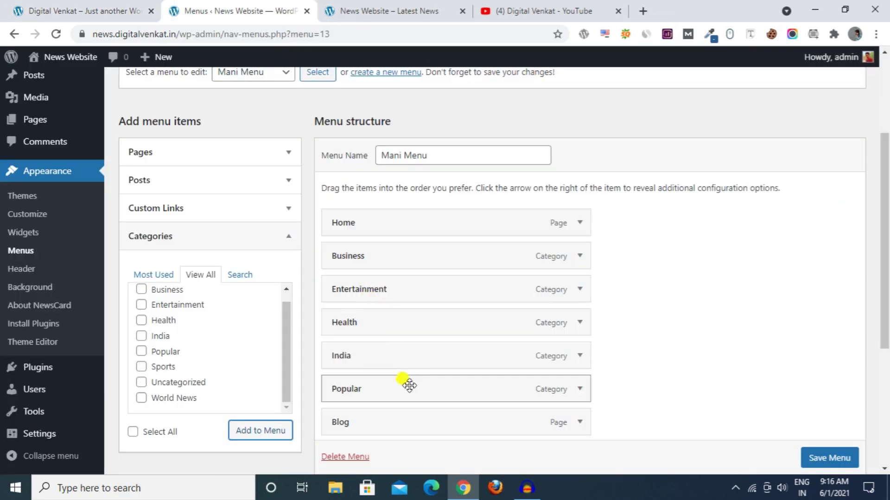
pyautogui.scroll(-3, 437, 318)
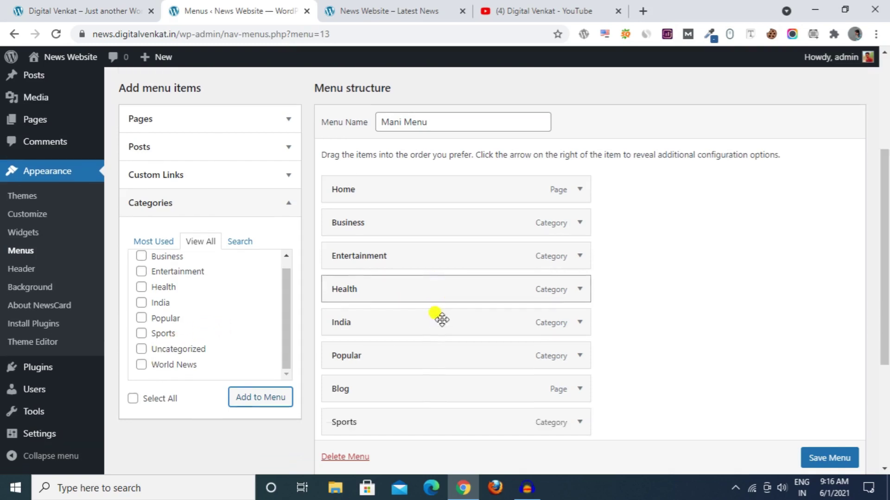
pyautogui.moveTo(368, 356); pyautogui.dragTo(373, 121)
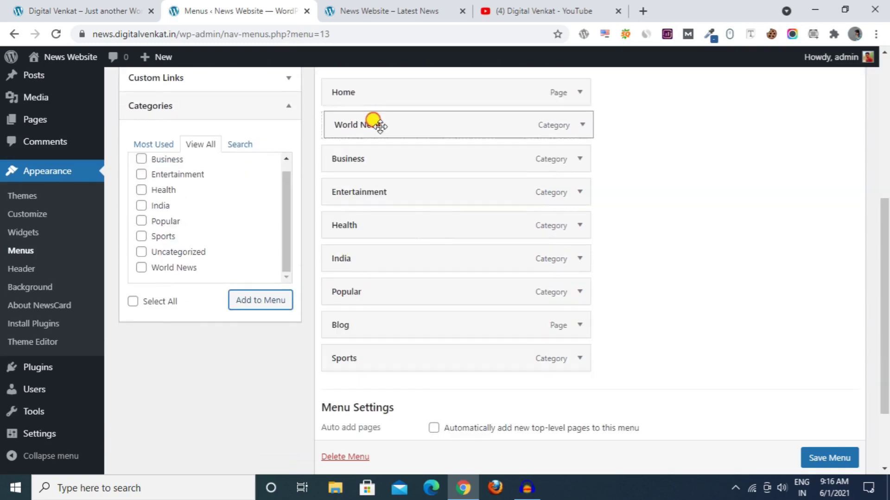
pyautogui.click(136, 10)
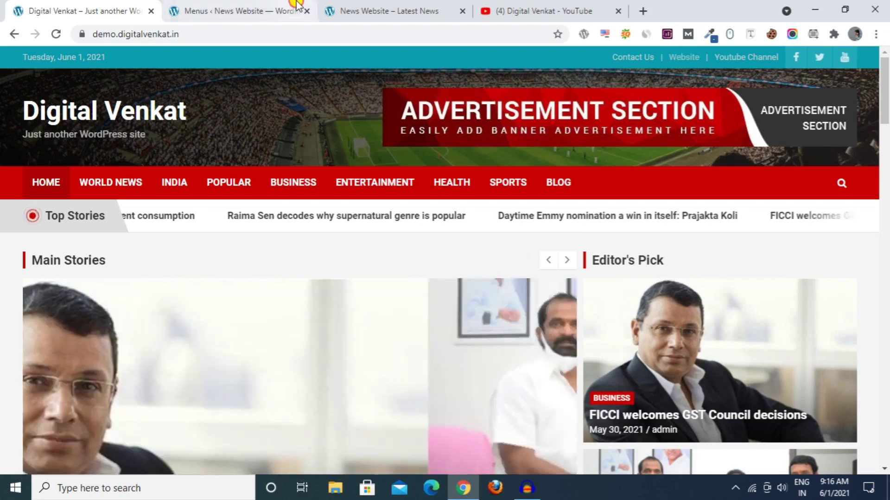
pyautogui.click(278, 11)
pyautogui.moveTo(360, 259); pyautogui.dragTo(354, 157)
# Arrange the Mani Menu items after India as Popular, Entertainment, Business, Health, Sports and Blog, consulting the demo site's navigation
pyautogui.click(121, 6)
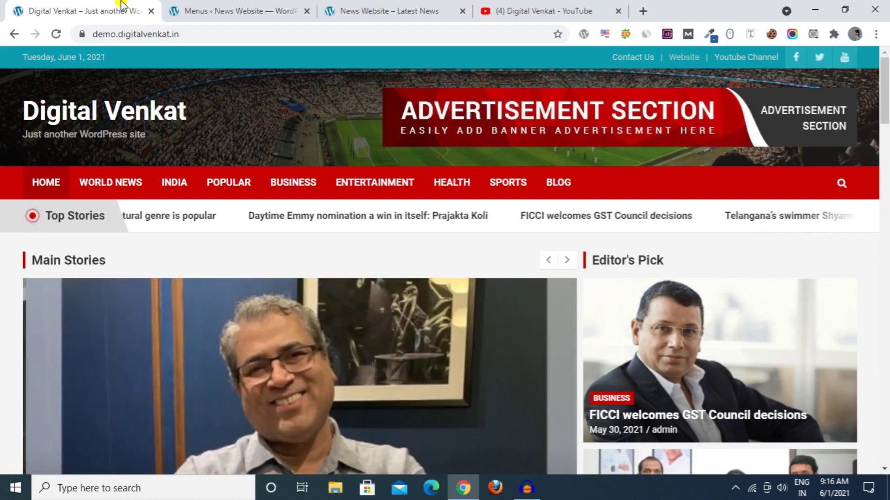
pyautogui.click(159, 5)
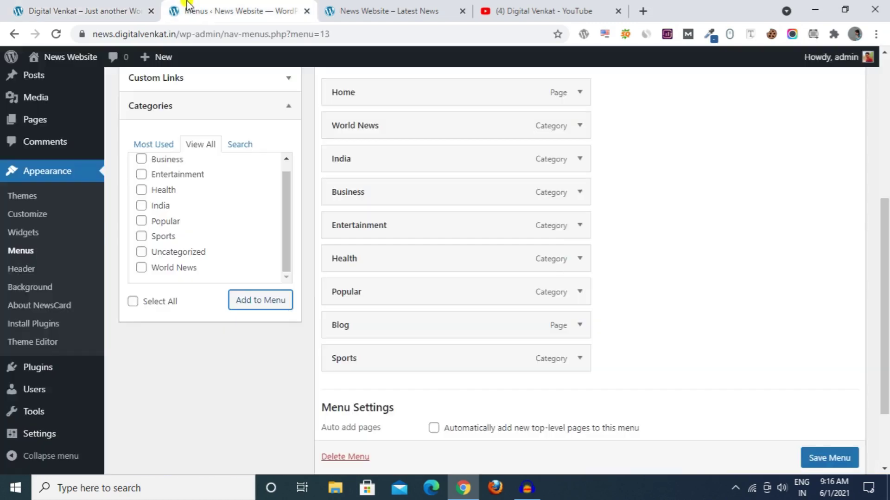
pyautogui.hotkey('ctrl', '1')
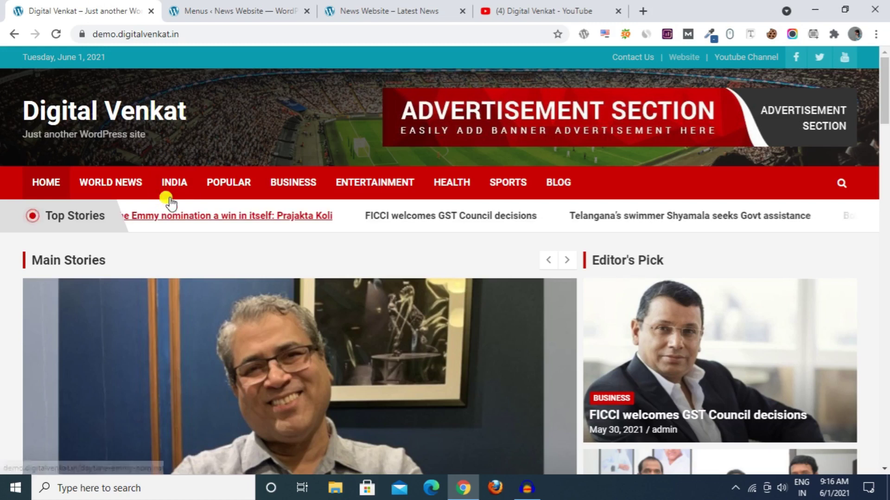
pyautogui.click(228, 7)
pyautogui.moveTo(369, 292); pyautogui.dragTo(372, 188)
pyautogui.click(108, 7)
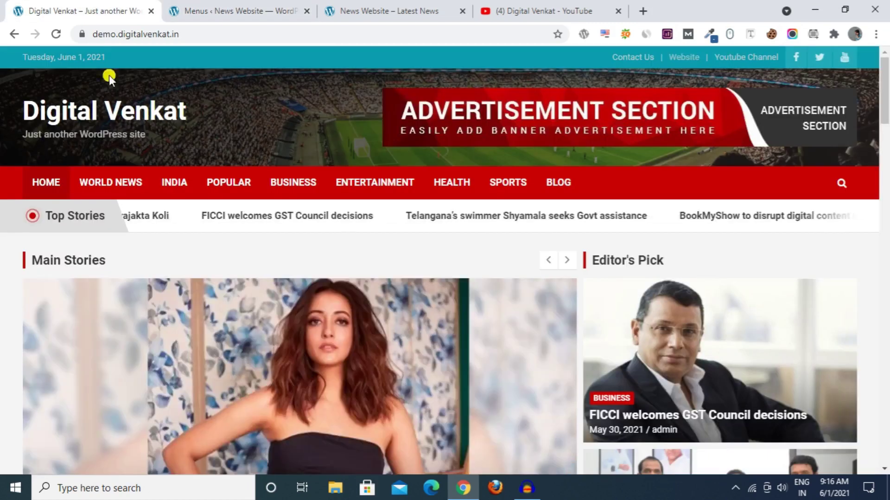
pyautogui.hotkey('ctrl', 'Tab')
pyautogui.moveTo(408, 259)
pyautogui.mouseDown()
pyautogui.moveTo(402, 207)
pyautogui.moveTo(406, 224)
pyautogui.mouseUp()
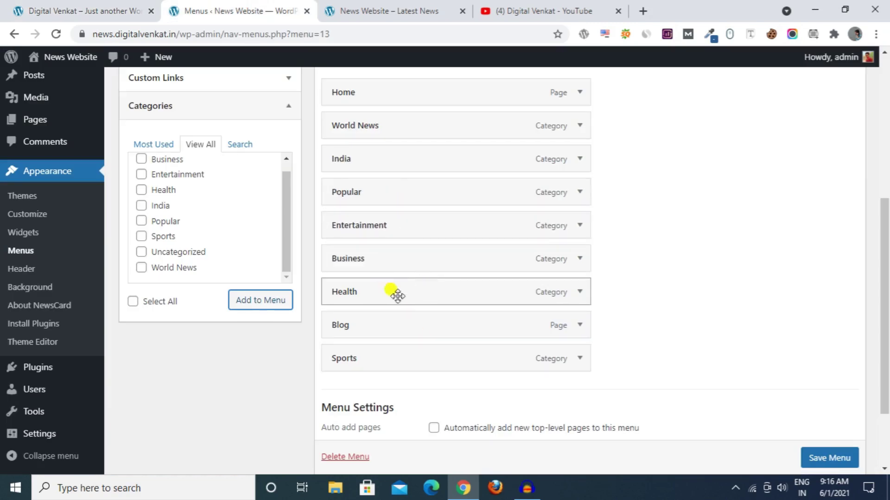
pyautogui.moveTo(381, 350)
pyautogui.mouseDown()
pyautogui.moveTo(383, 299)
pyautogui.moveTo(386, 329)
pyautogui.moveTo(415, 338)
pyautogui.mouseUp()
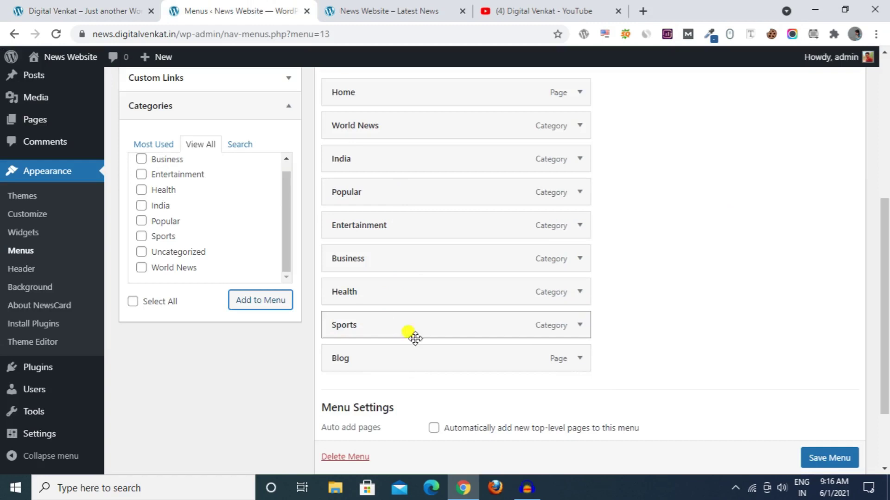
# Assign Mani Menu to the Primary display location and save the menu
pyautogui.scroll(-2, 716, 366)
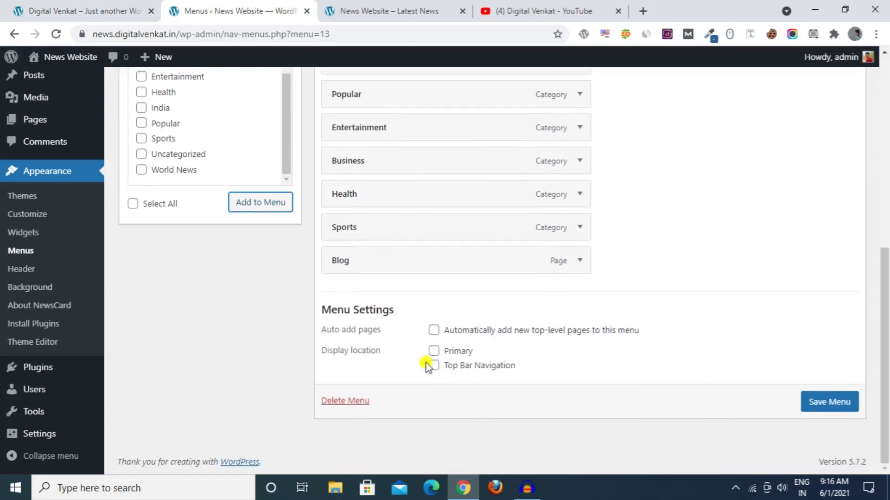
pyautogui.moveTo(330, 348); pyautogui.dragTo(353, 351)
pyautogui.click(397, 353)
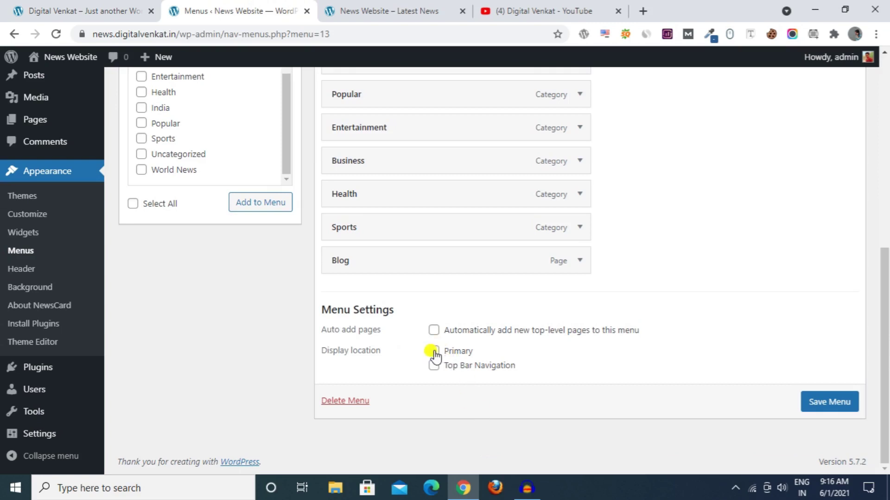
pyautogui.click(827, 402)
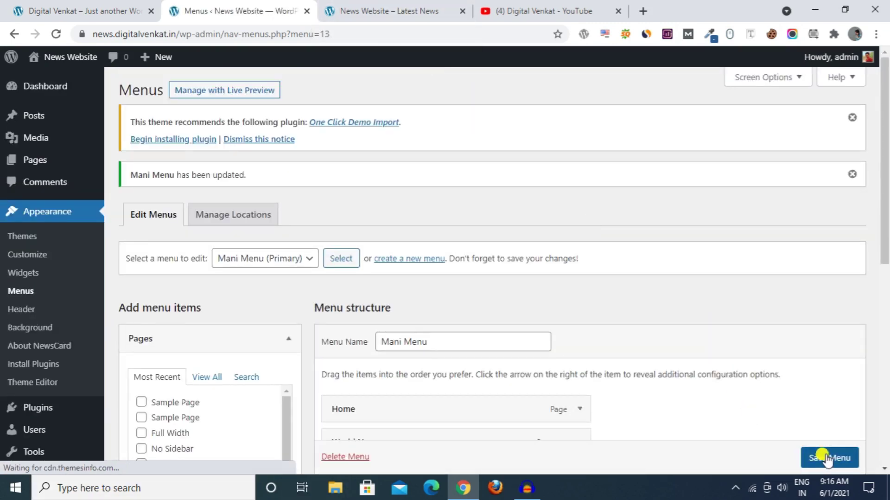
# Reload the news site and compare its navigation bar and home page sections with those of the demo site
pyautogui.click(423, 10)
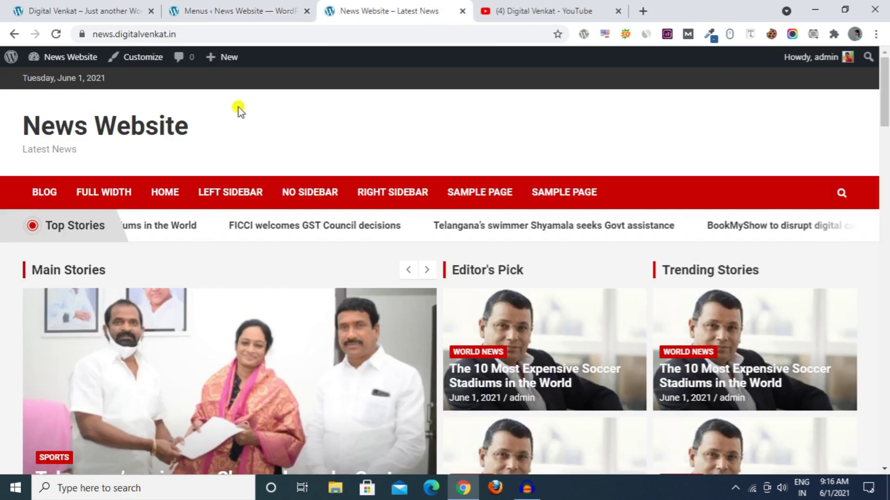
pyautogui.click(56, 34)
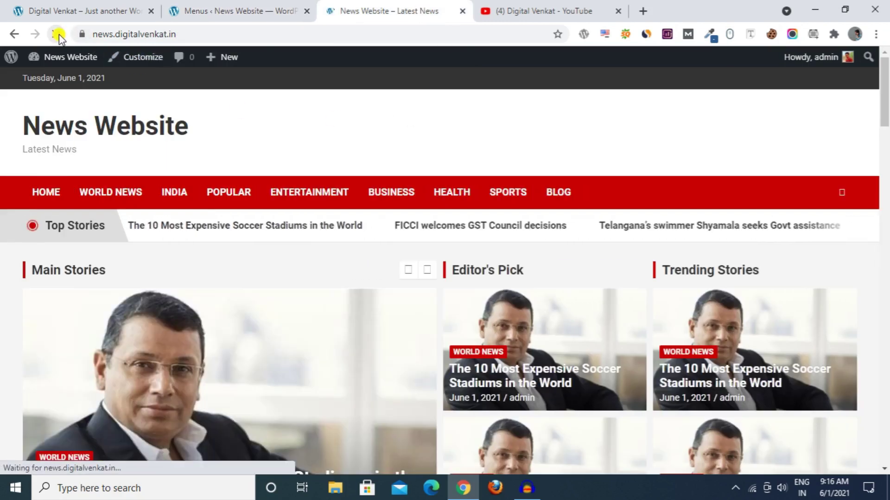
pyautogui.click(68, 7)
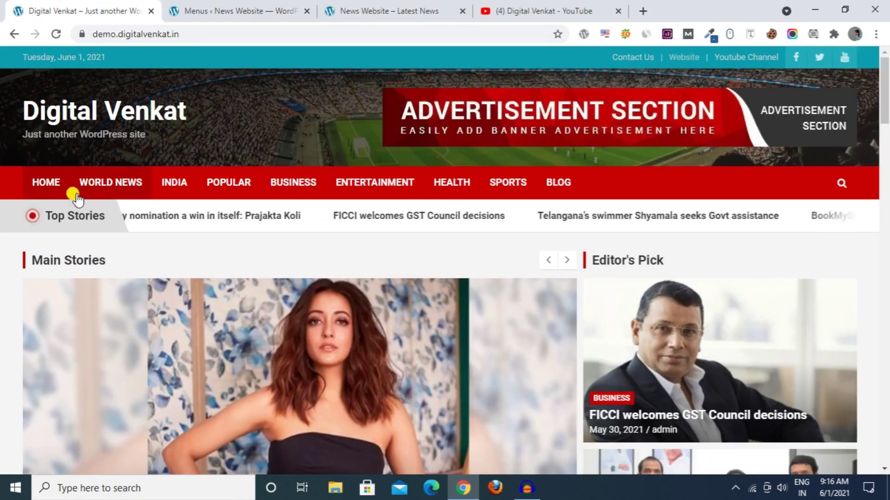
pyautogui.click(382, 14)
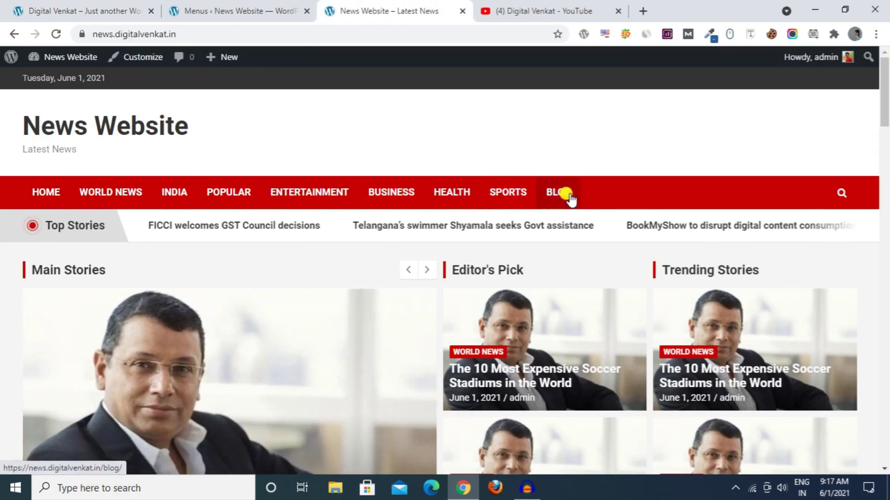
pyautogui.click(126, 4)
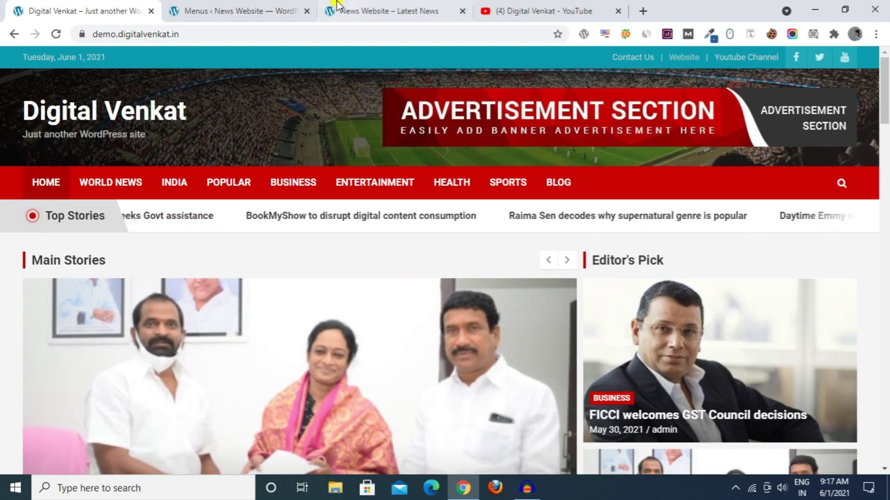
pyautogui.hotkey('ctrl', '3')
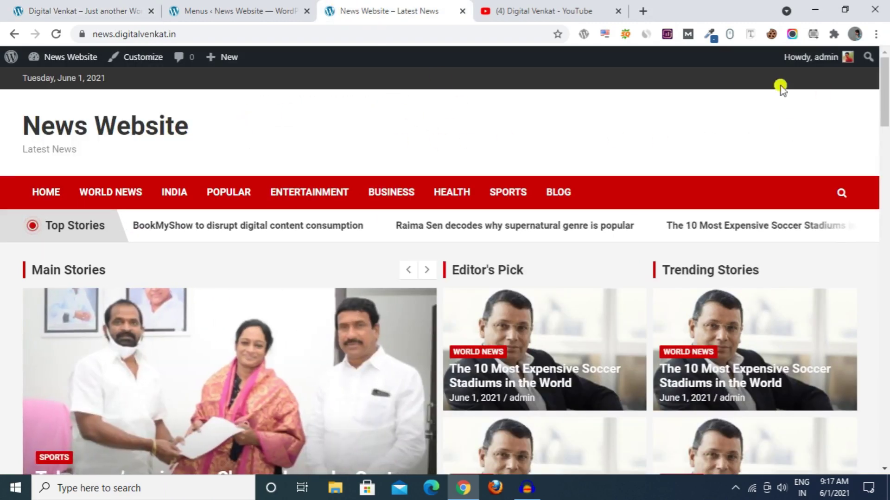
pyautogui.moveTo(885, 110); pyautogui.dragTo(887, 429)
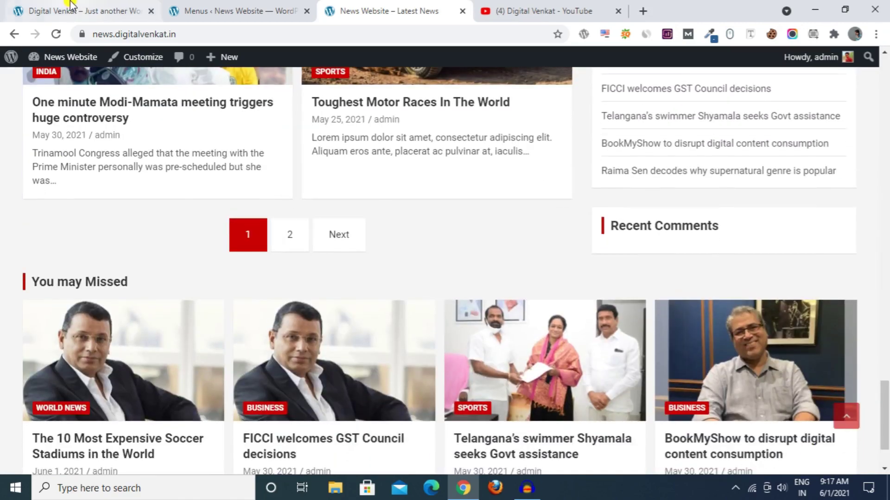
pyautogui.click(84, 11)
pyautogui.moveTo(882, 97); pyautogui.dragTo(882, 427)
# Open the theme customizer for the news site and go to its Header settings
pyautogui.click(244, 6)
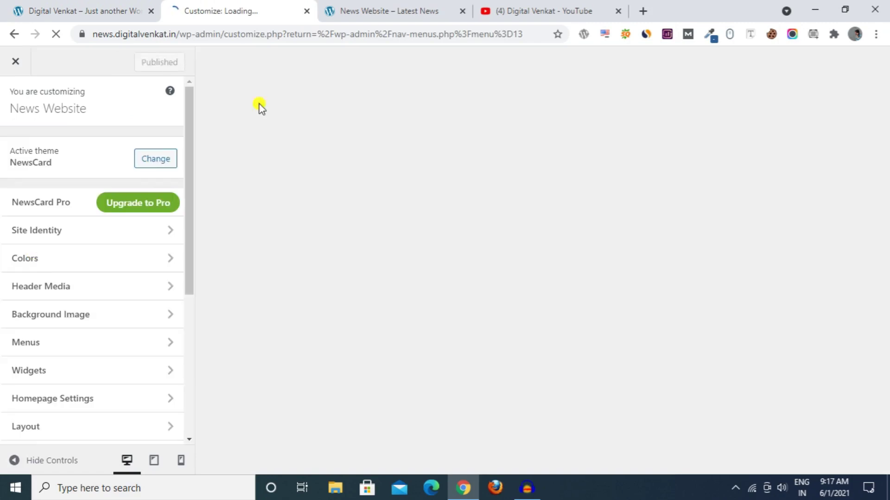
pyautogui.click(375, 6)
pyautogui.click(847, 416)
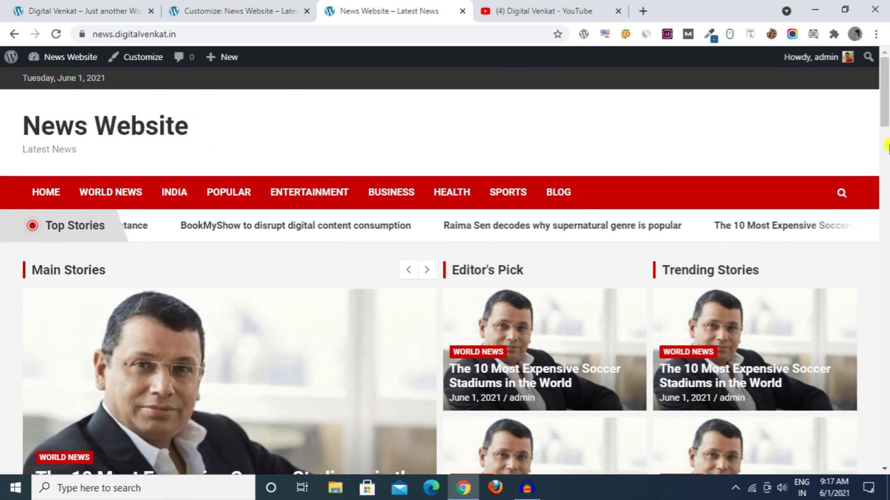
pyautogui.click(237, 6)
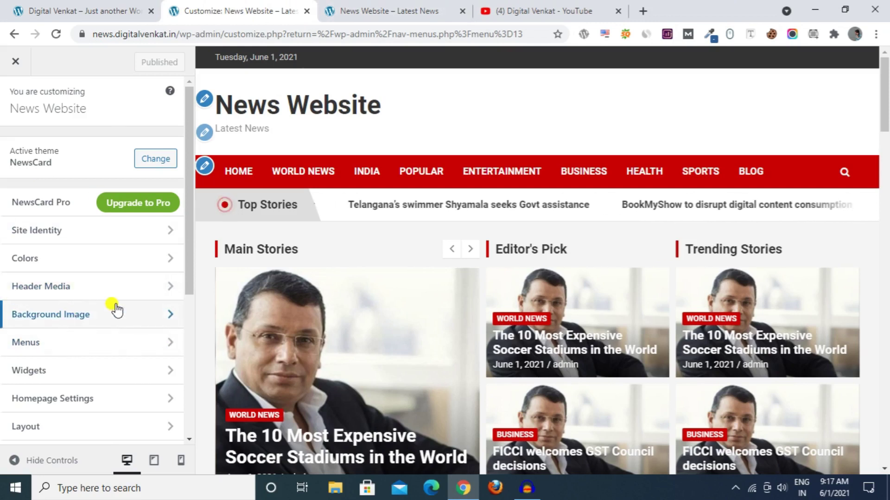
pyautogui.scroll(-1, 116, 308)
pyautogui.scroll(-3, 105, 305)
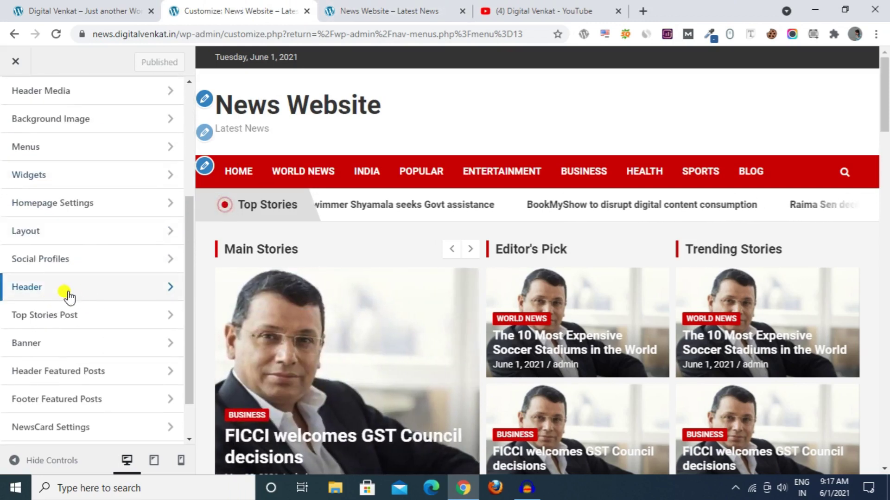
pyautogui.click(70, 293)
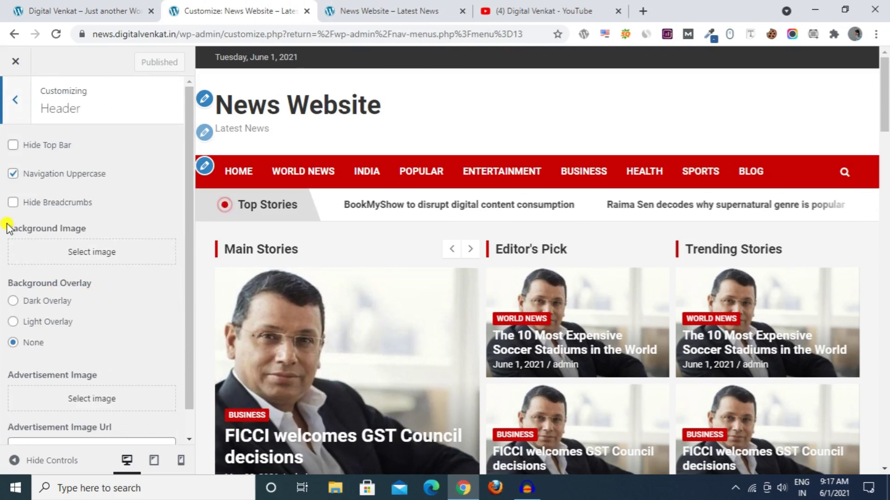
# Set the header background image to sport-header-bg.jpg from the media library, using the demo site's header as reference
pyautogui.click(86, 10)
pyautogui.scroll(5, 765, 396)
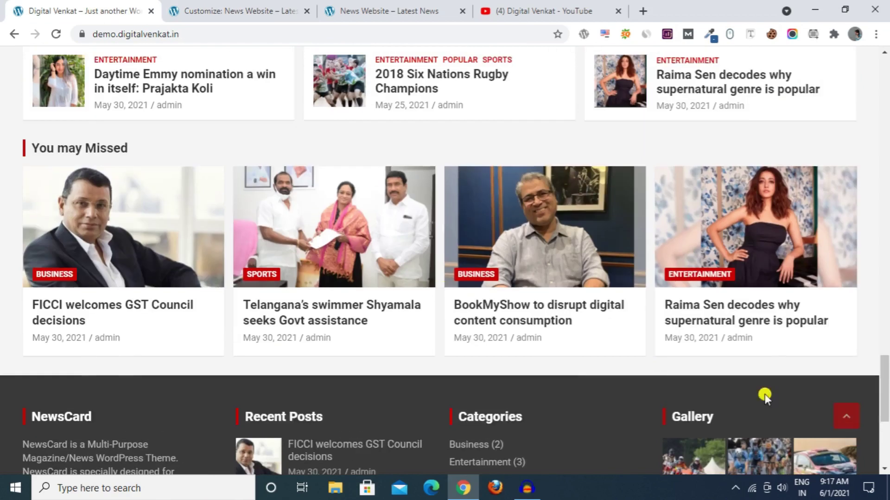
pyautogui.moveTo(887, 400); pyautogui.dragTo(886, 102)
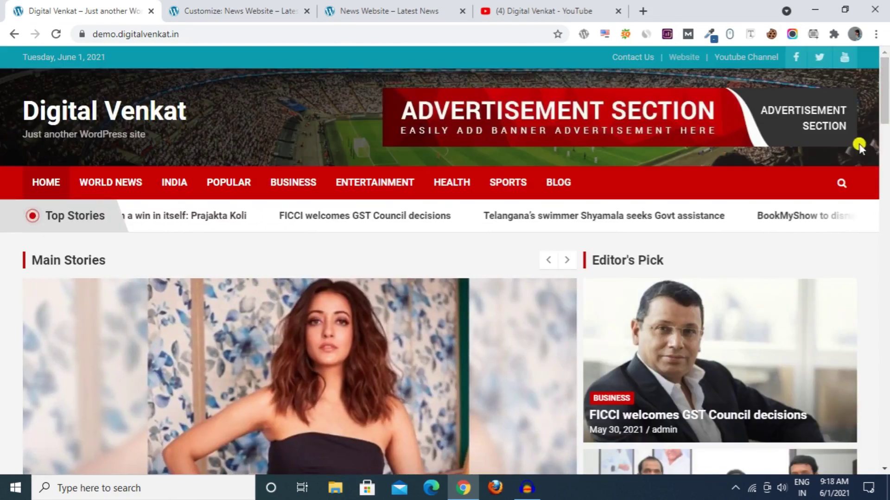
pyautogui.click(254, 5)
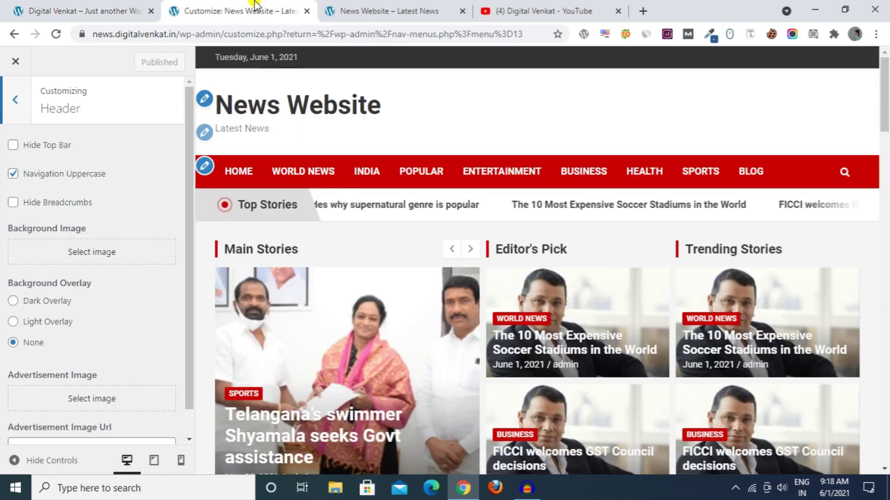
pyautogui.click(80, 253)
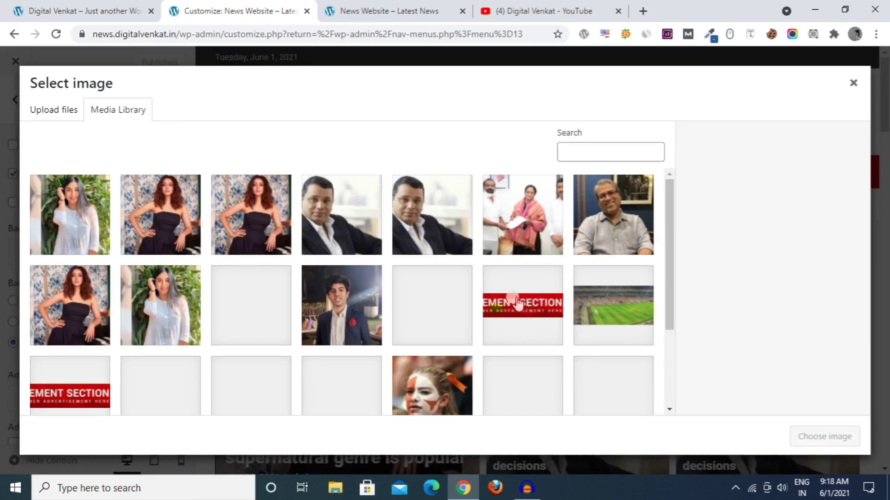
pyautogui.click(605, 327)
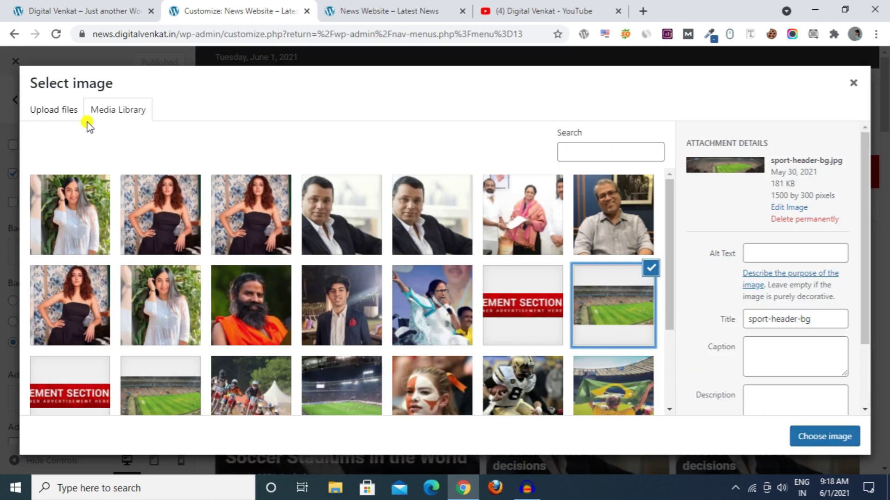
pyautogui.click(62, 113)
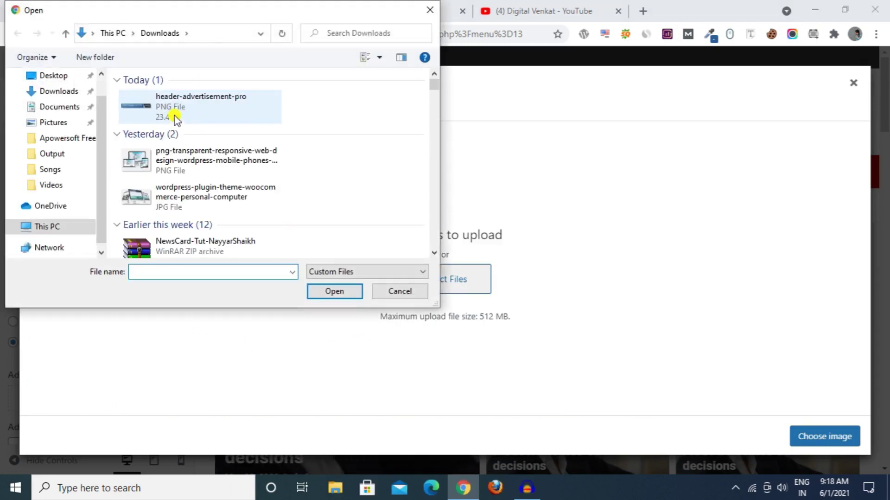
pyautogui.click(413, 292)
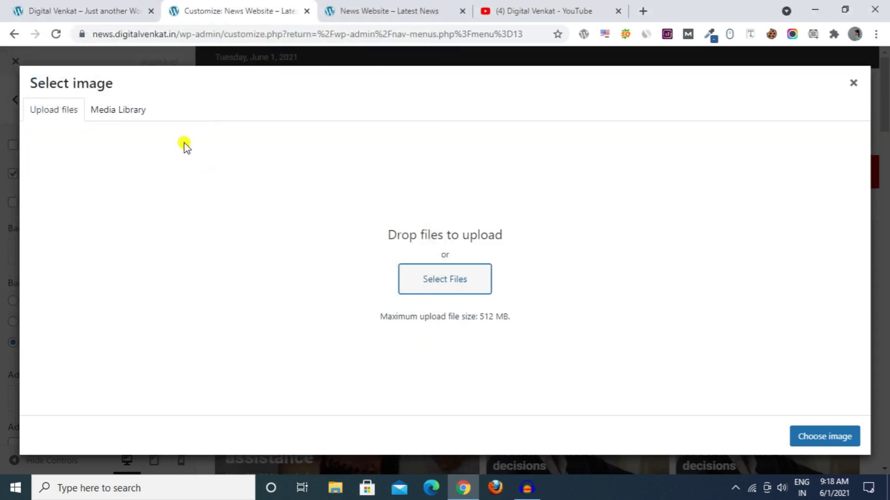
pyautogui.click(120, 113)
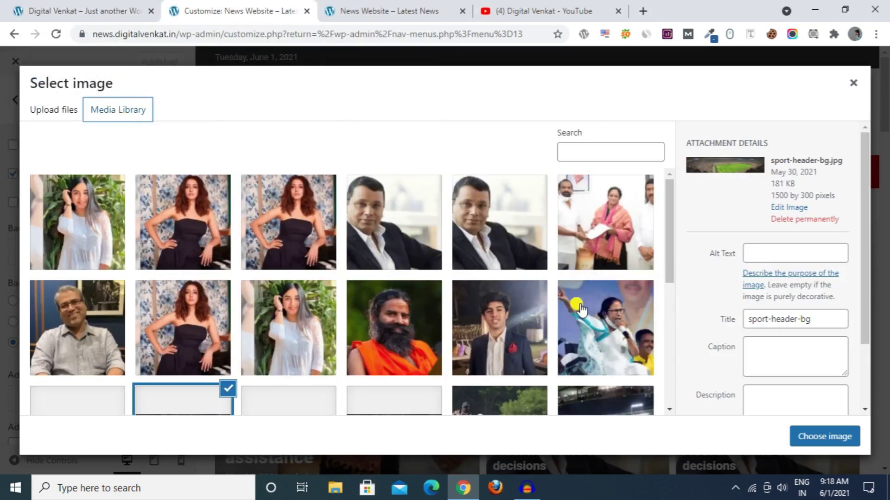
pyautogui.scroll(-4, 581, 309)
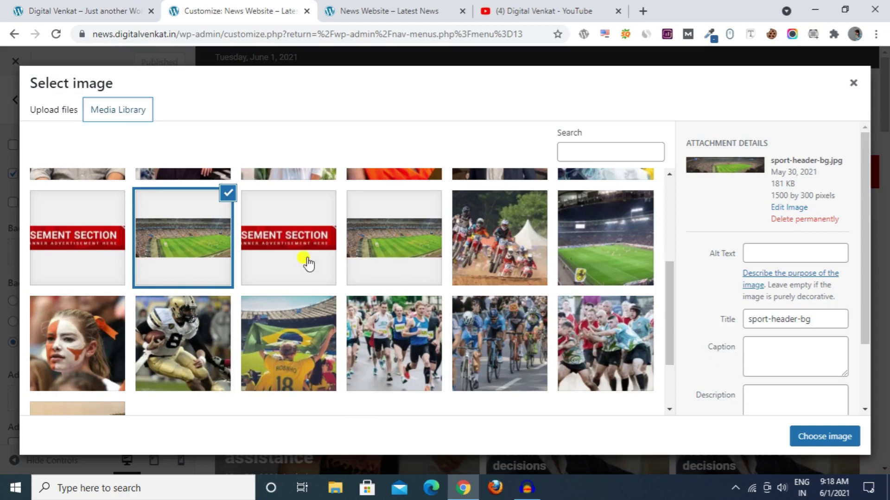
pyautogui.click(827, 436)
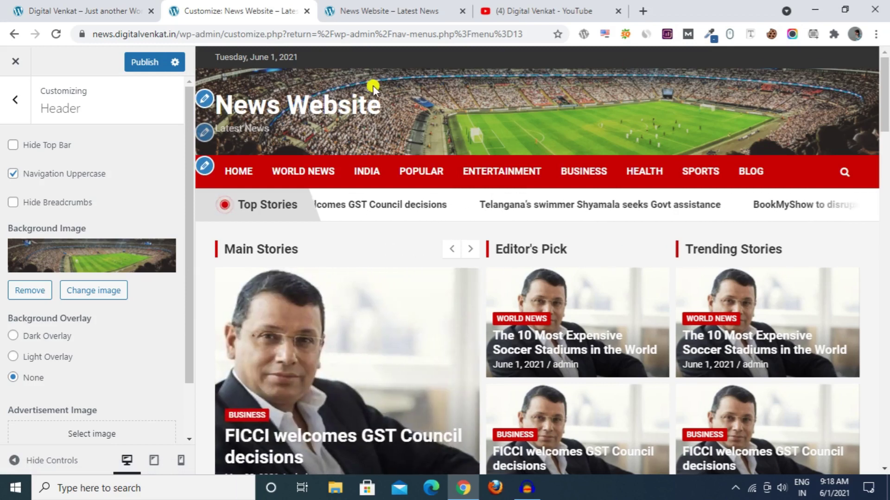
# Set the header advertisement image to sport-sample-add.jpg, as in the demo site's banner, and publish the header changes
pyautogui.scroll(-2, 16, 391)
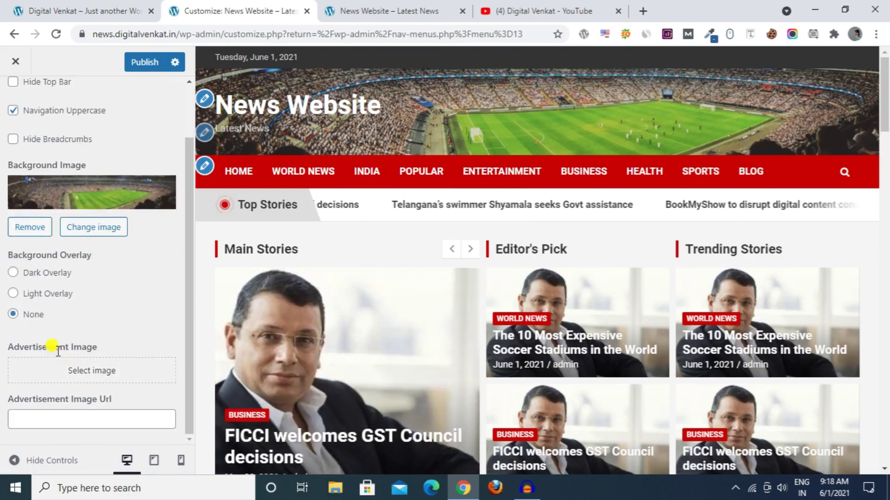
pyautogui.click(109, 9)
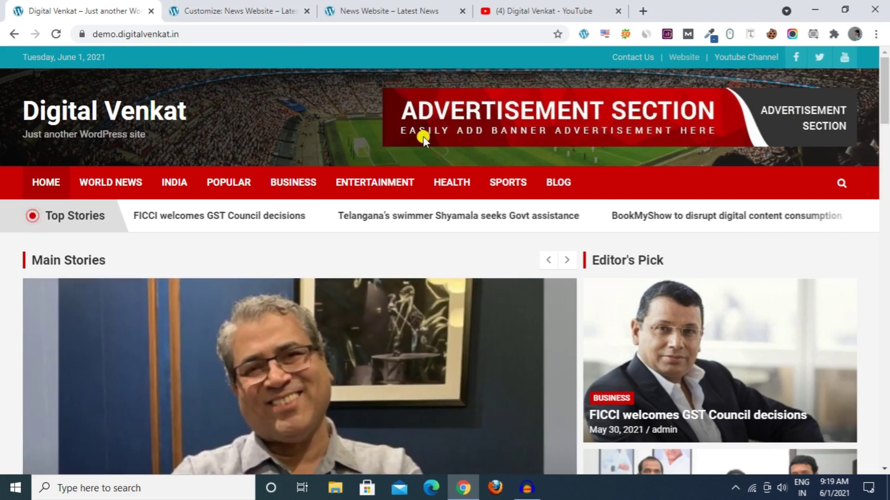
pyautogui.click(224, 8)
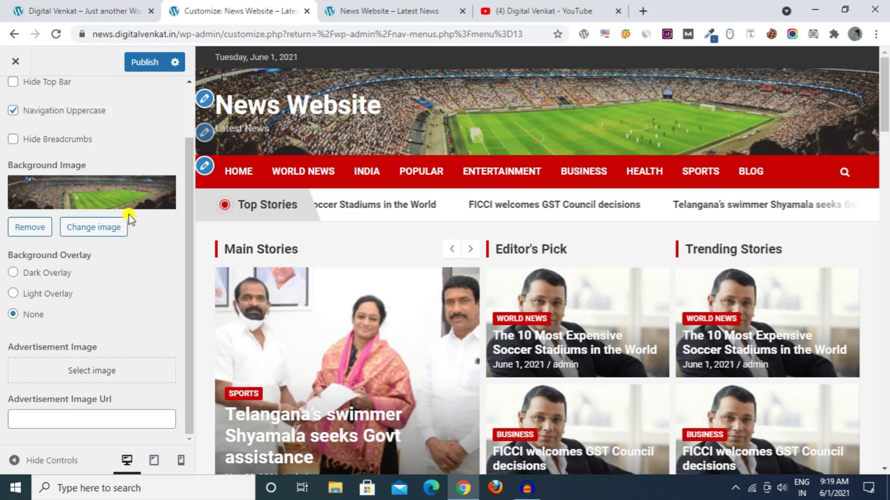
pyautogui.moveTo(21, 349); pyautogui.dragTo(115, 371)
pyautogui.click(105, 377)
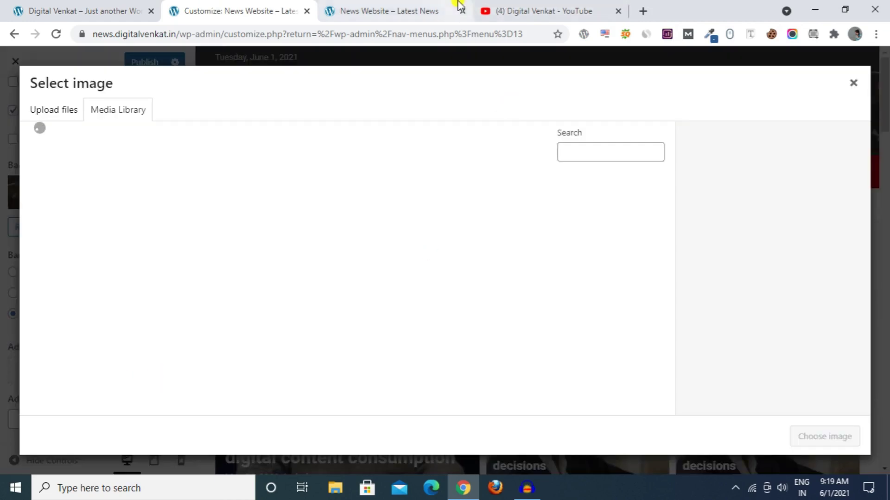
pyautogui.click(93, 371)
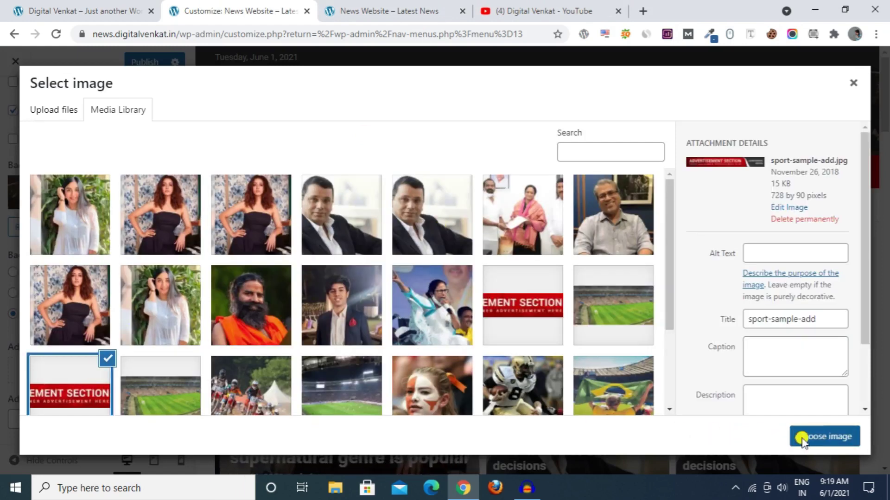
pyautogui.click(804, 439)
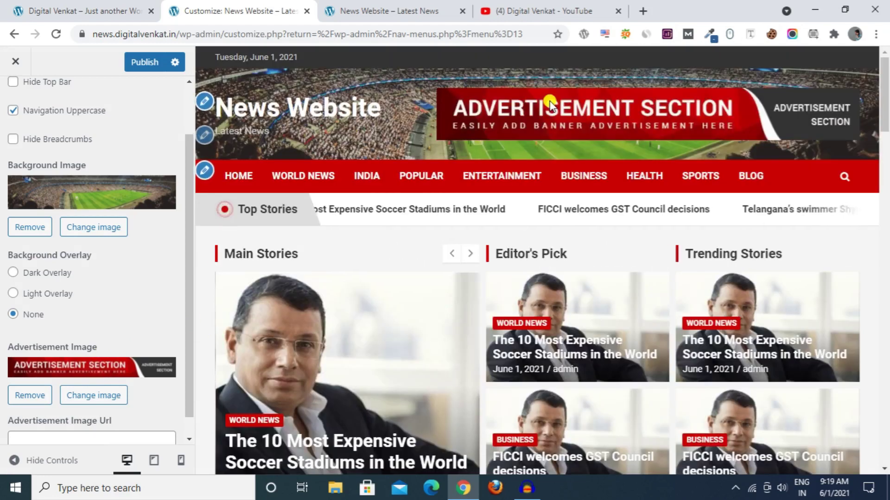
pyautogui.click(142, 64)
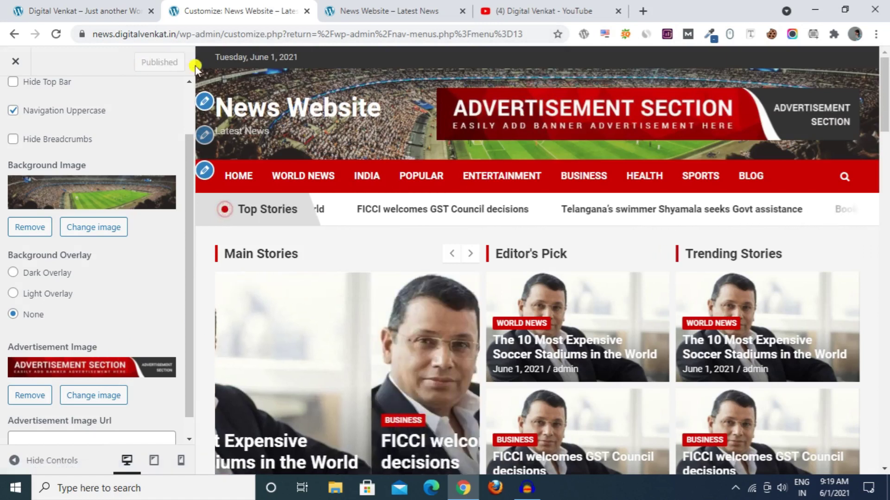
# Reload the news site and compare its header and top bar with those of the demo site
pyautogui.click(378, 11)
pyautogui.click(56, 33)
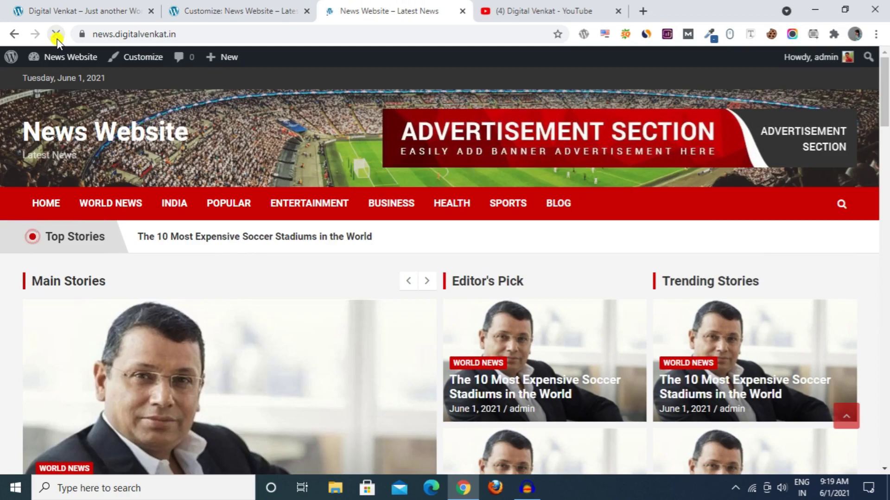
pyautogui.moveTo(885, 109); pyautogui.dragTo(886, 91)
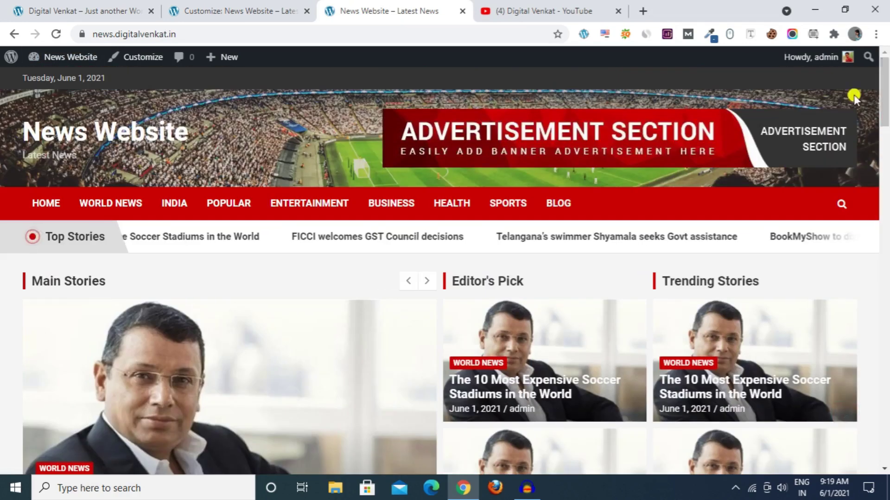
pyautogui.click(118, 7)
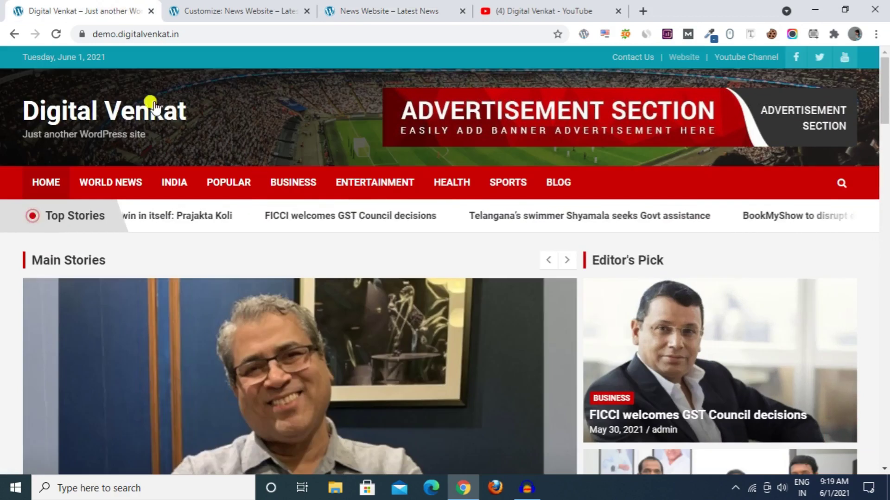
pyautogui.moveTo(20, 59); pyautogui.dragTo(825, 80)
pyautogui.click(325, 109)
pyautogui.click(408, 9)
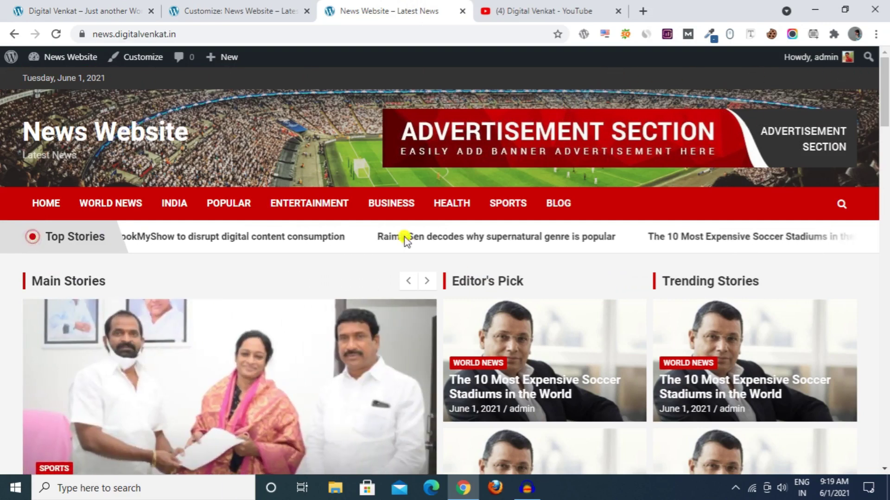
# Assign the top right menu to the Top Bar Navigation location in the customizer and publish the change
pyautogui.click(237, 11)
pyautogui.scroll(2, 78, 176)
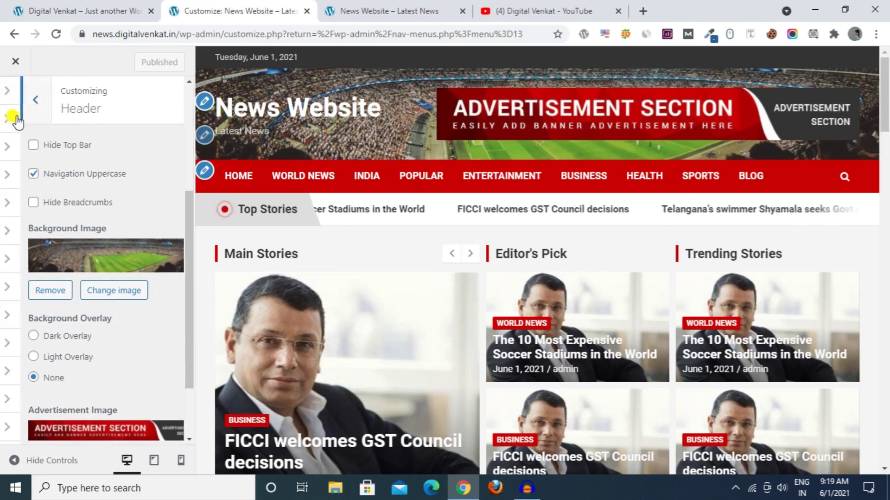
pyautogui.scroll(4, 14, 232)
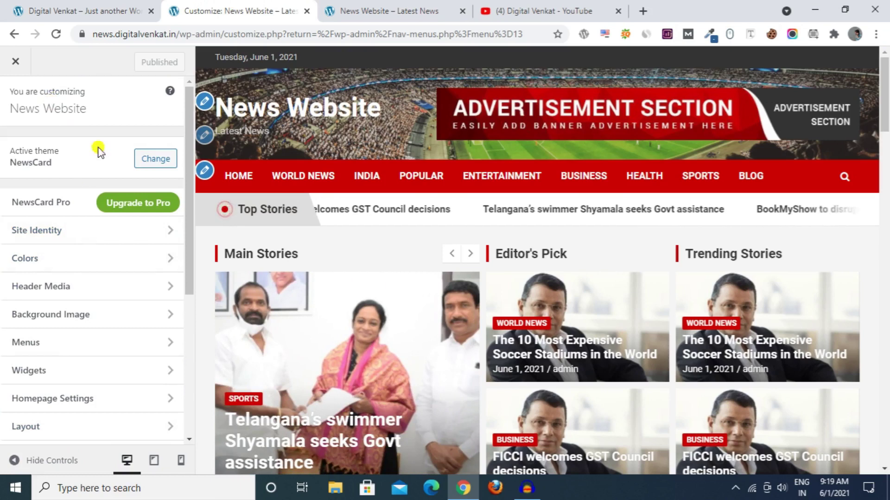
pyautogui.click(99, 342)
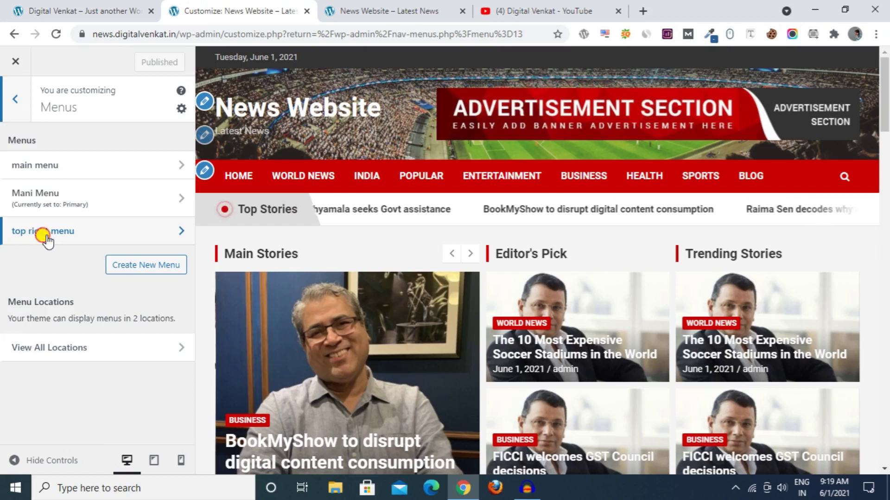
pyautogui.click(47, 237)
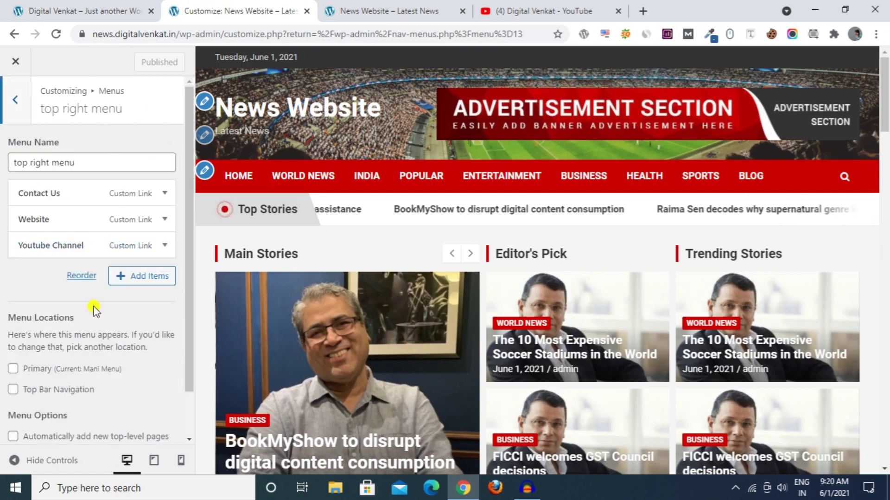
pyautogui.scroll(-1, 95, 310)
pyautogui.click(13, 339)
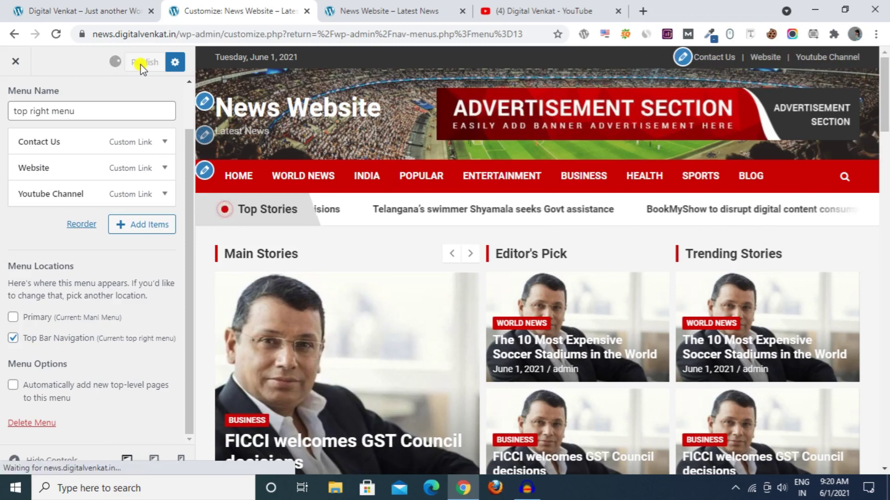
# Reload the news site, compare its top bar, Top Stories and Main Stories with the demo site's, and return to the customizer
pyautogui.click(413, 13)
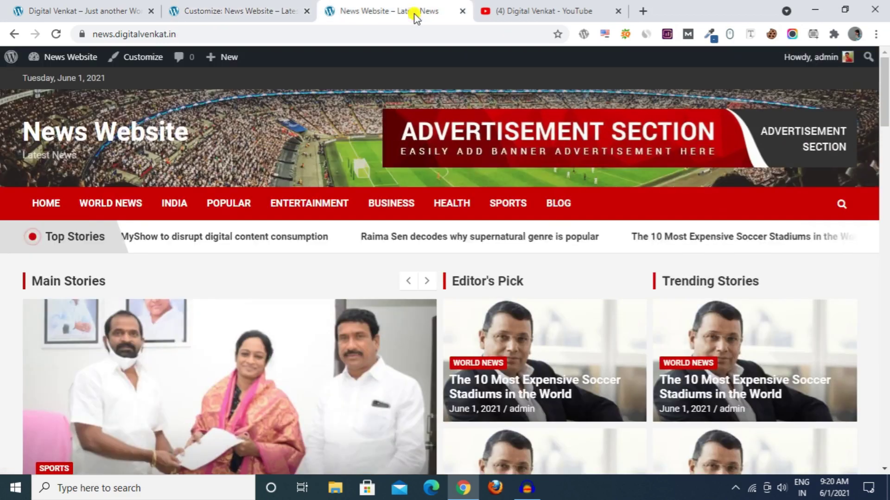
pyautogui.click(55, 35)
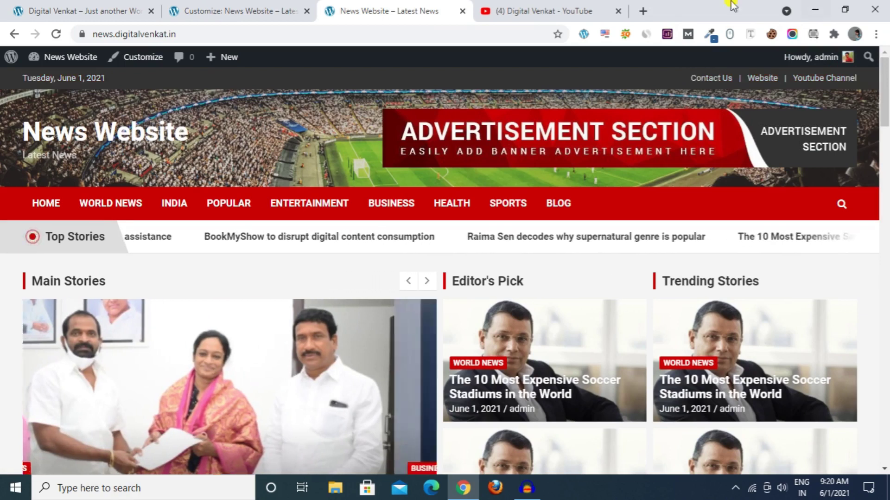
pyautogui.click(258, 5)
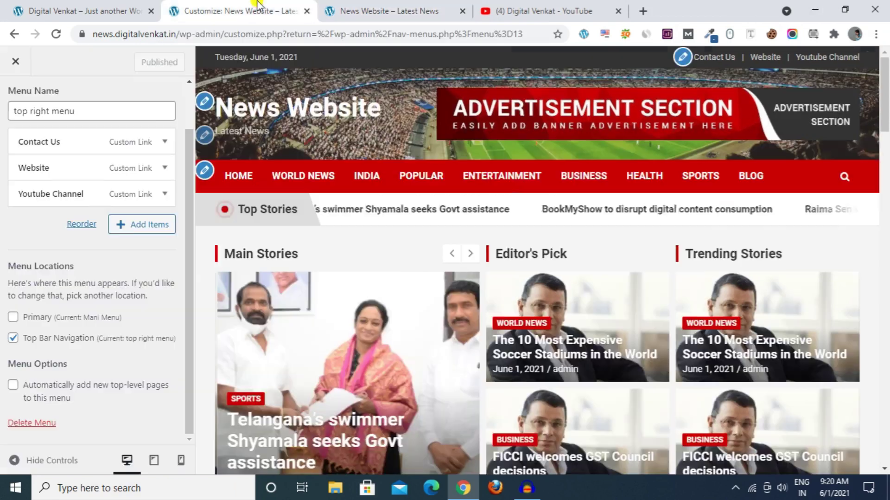
pyautogui.click(392, 9)
pyautogui.click(57, 5)
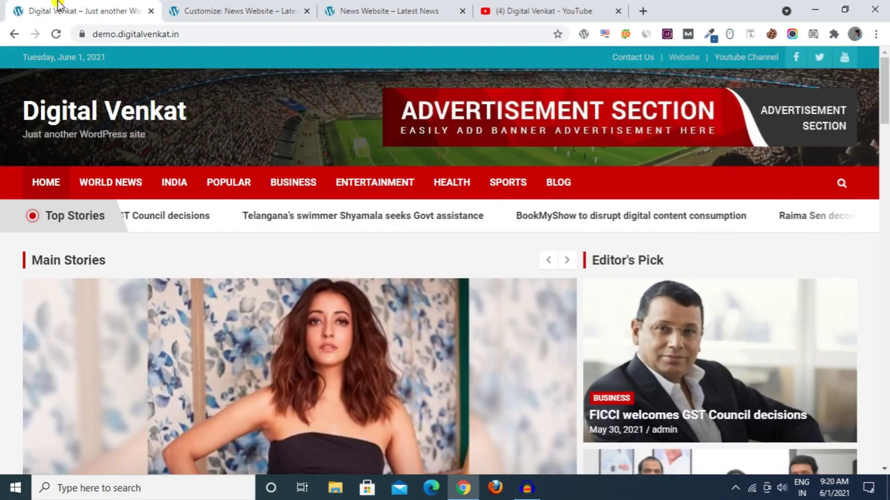
pyautogui.click(357, 9)
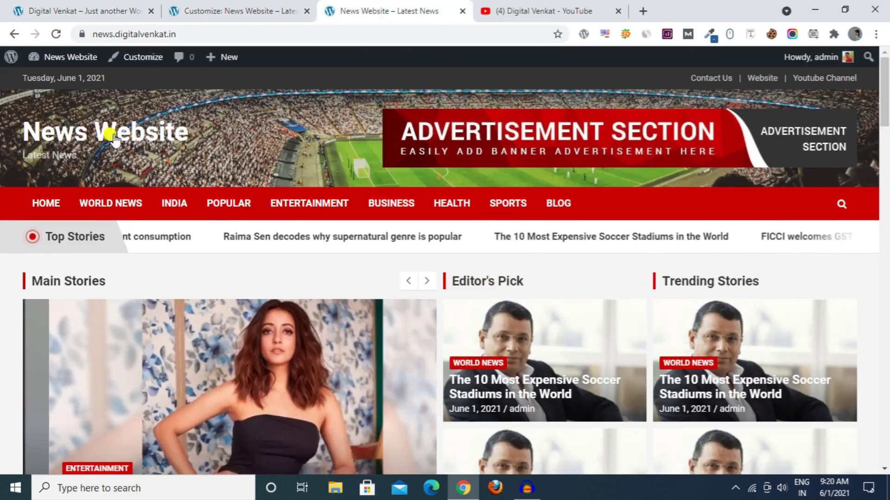
pyautogui.scroll(-3, 398, 204)
pyautogui.scroll(2, 254, 189)
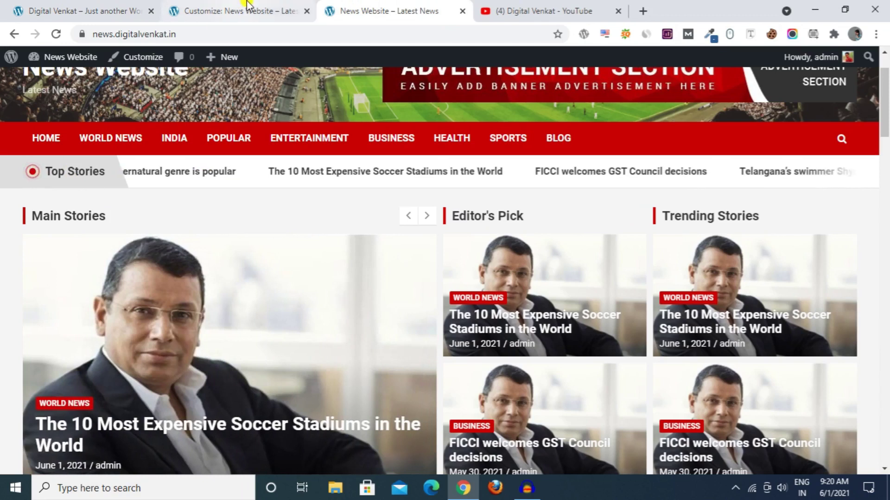
pyautogui.click(79, 10)
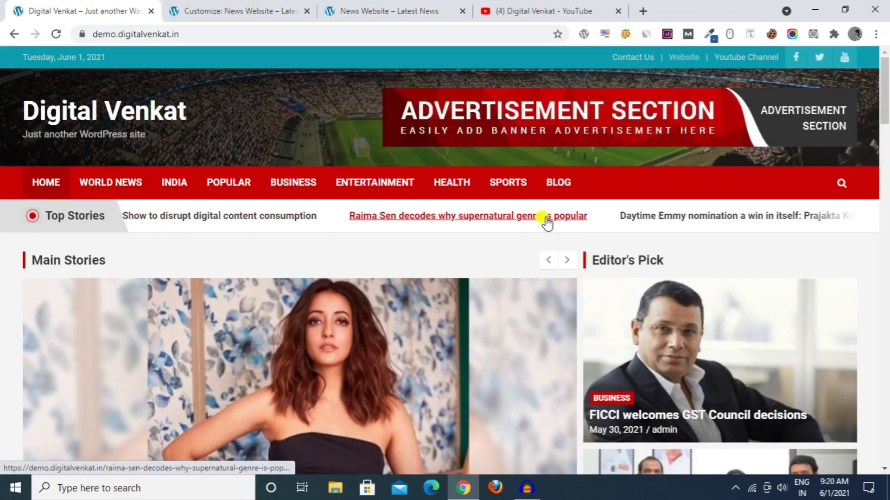
pyautogui.click(419, 9)
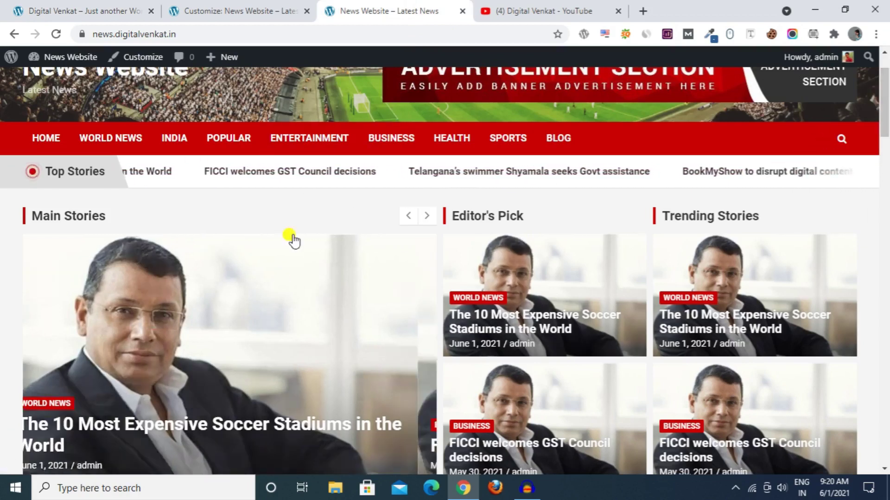
pyautogui.moveTo(99, 216); pyautogui.dragTo(74, 216)
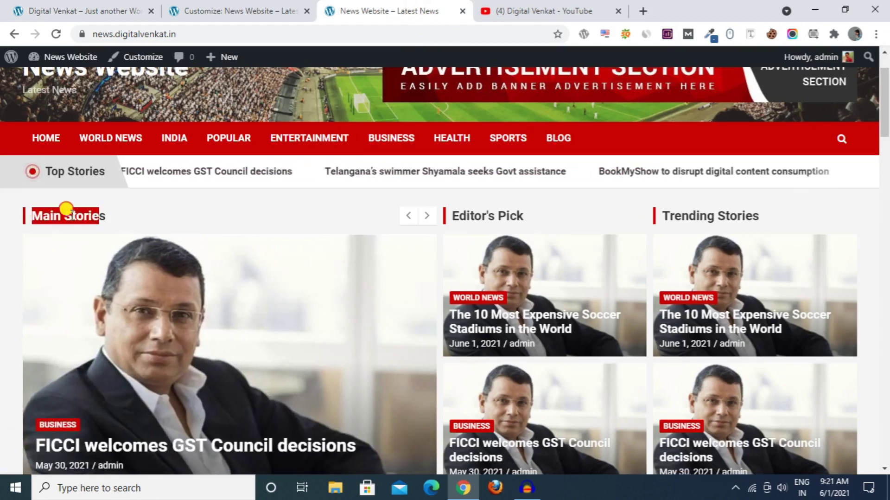
pyautogui.click(3, 222)
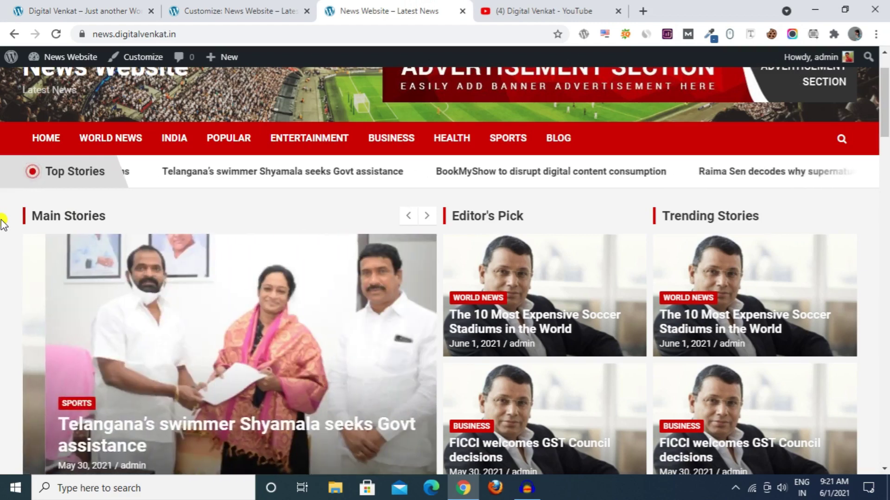
pyautogui.scroll(-2, 2, 222)
pyautogui.click(228, 6)
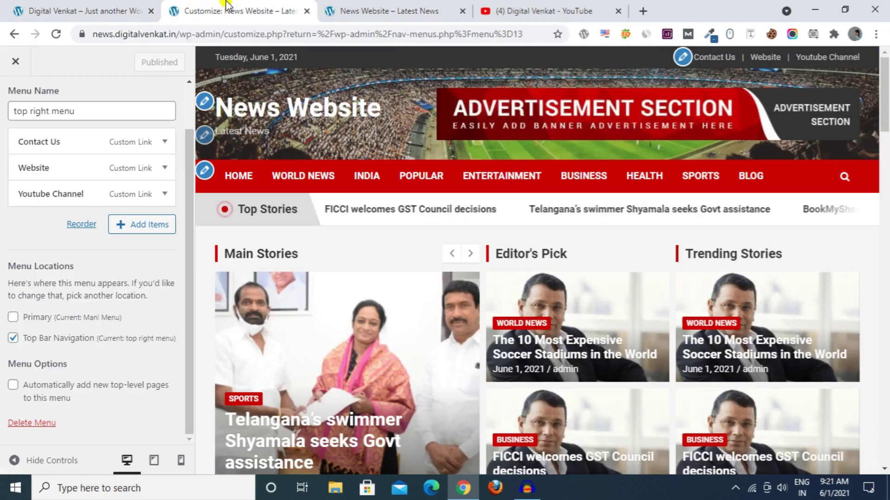
# Leave the top right menu's settings and open Banner Settings in the customizer's Banner section
pyautogui.scroll(2, 71, 258)
pyautogui.click(15, 99)
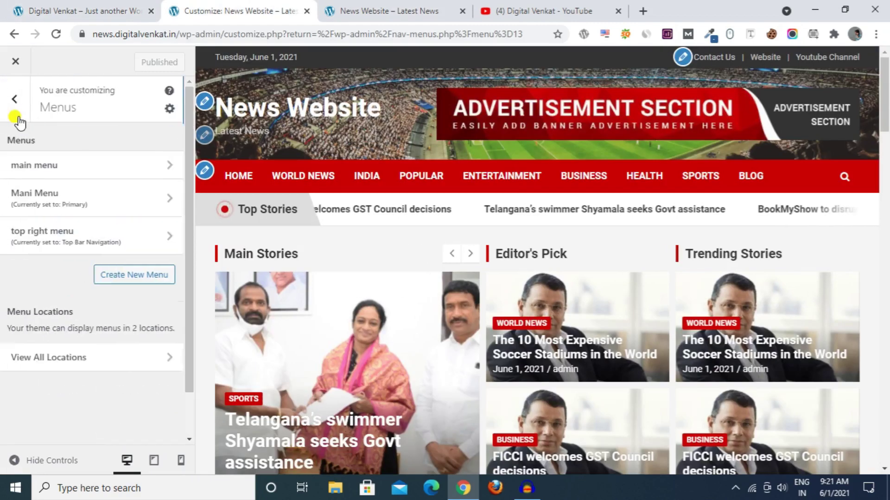
pyautogui.click(15, 99)
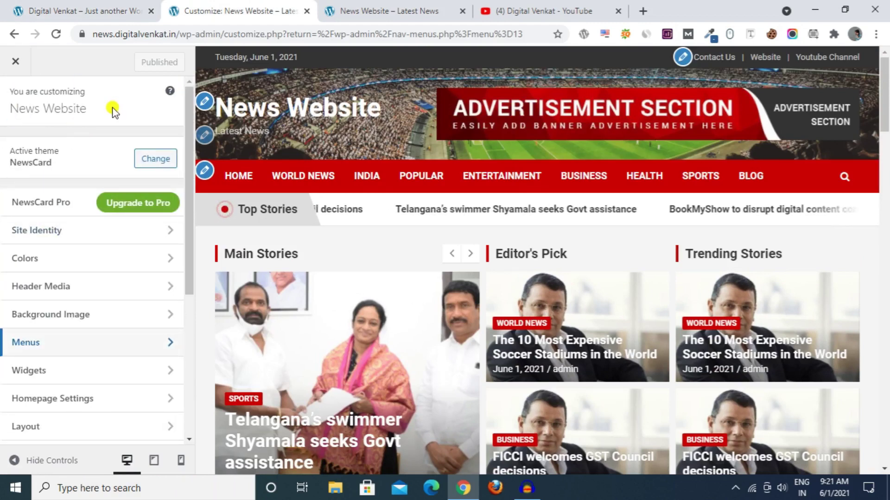
pyautogui.scroll(-1, 98, 297)
pyautogui.scroll(-3, 98, 300)
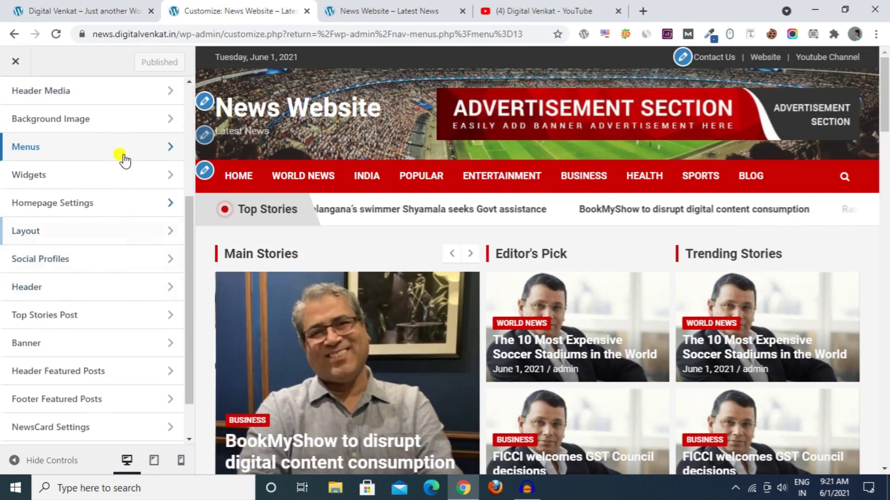
pyautogui.click(58, 346)
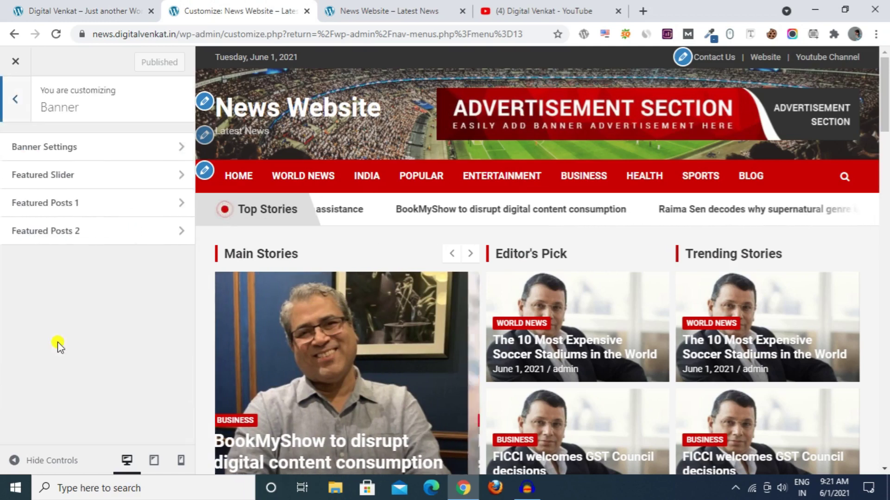
pyautogui.click(83, 150)
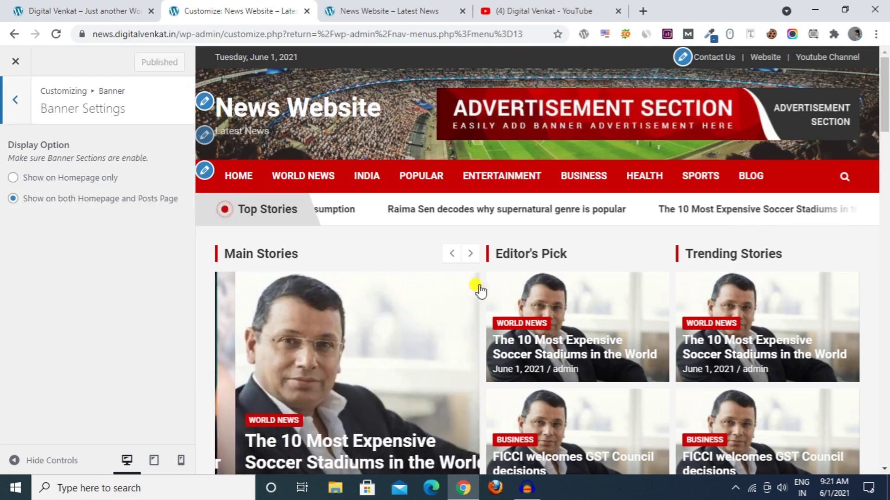
# Set the banner display option to Show on Homepage only, comparing it with the live news site
pyautogui.click(385, 10)
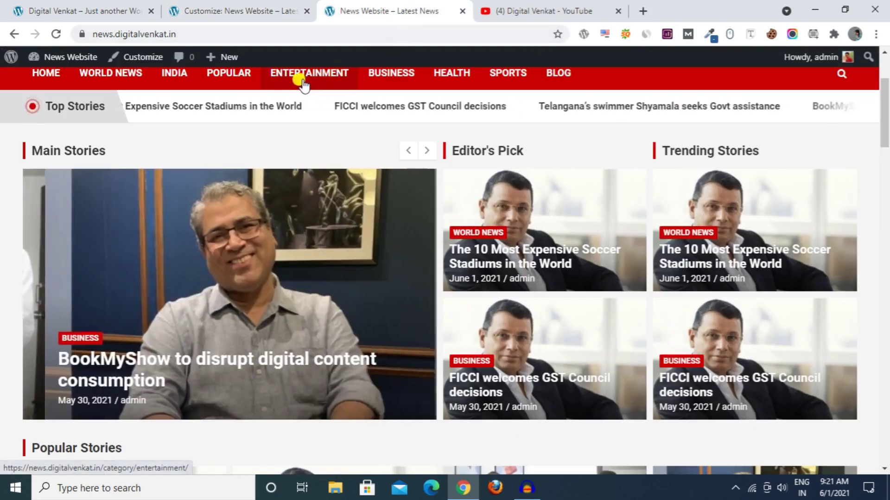
pyautogui.click(224, 12)
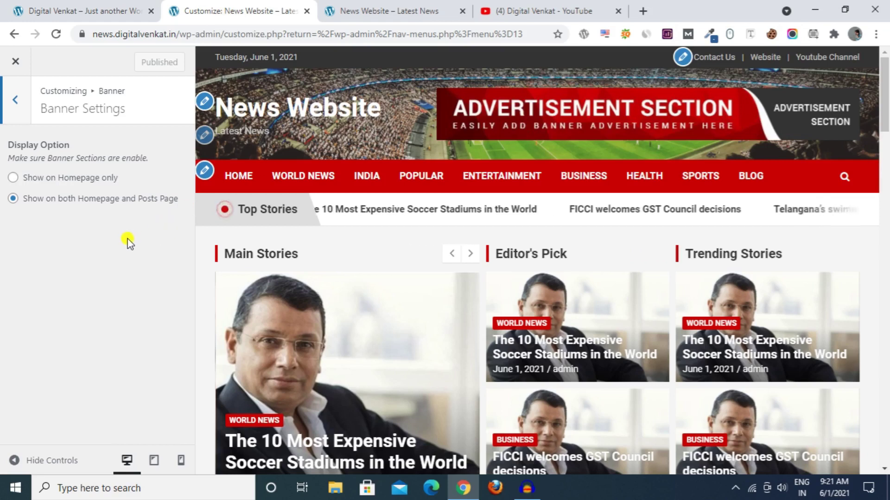
pyautogui.click(13, 179)
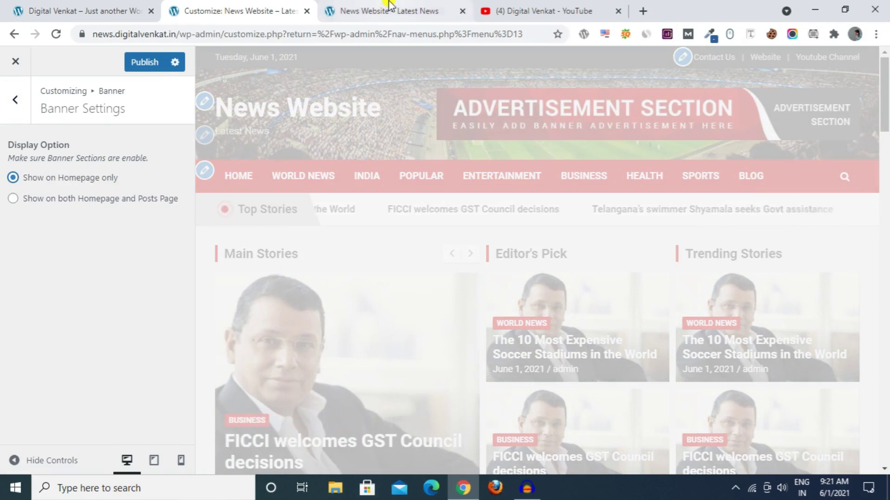
pyautogui.click(369, 10)
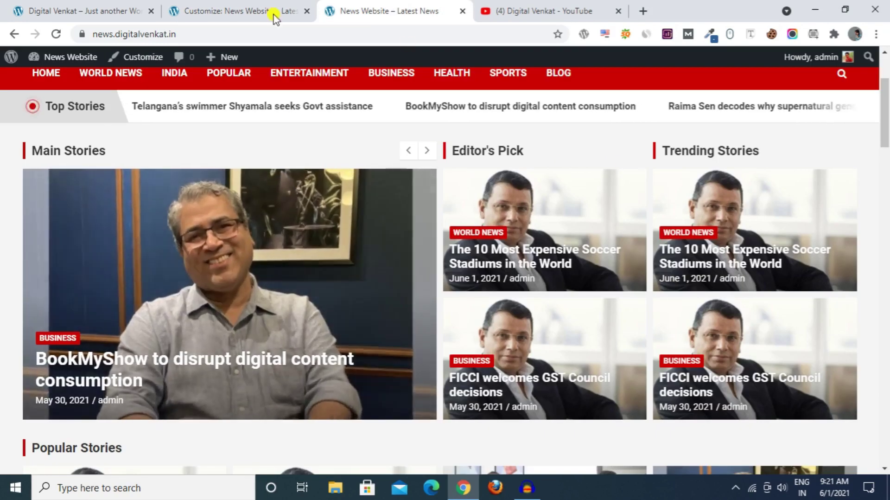
pyautogui.click(275, 12)
# Check the Main Stories slider on the live site and open the Banner section's Featured Slider settings
pyautogui.click(14, 116)
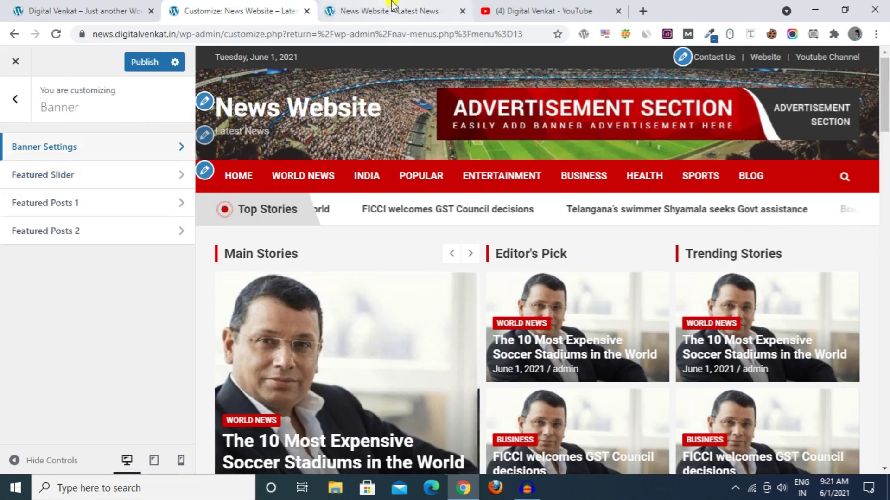
pyautogui.click(368, 10)
pyautogui.click(416, 151)
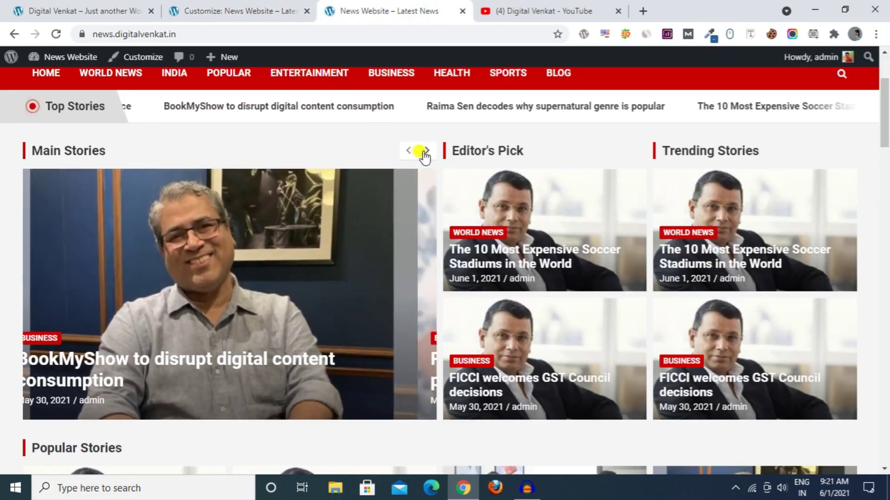
pyautogui.click(258, 5)
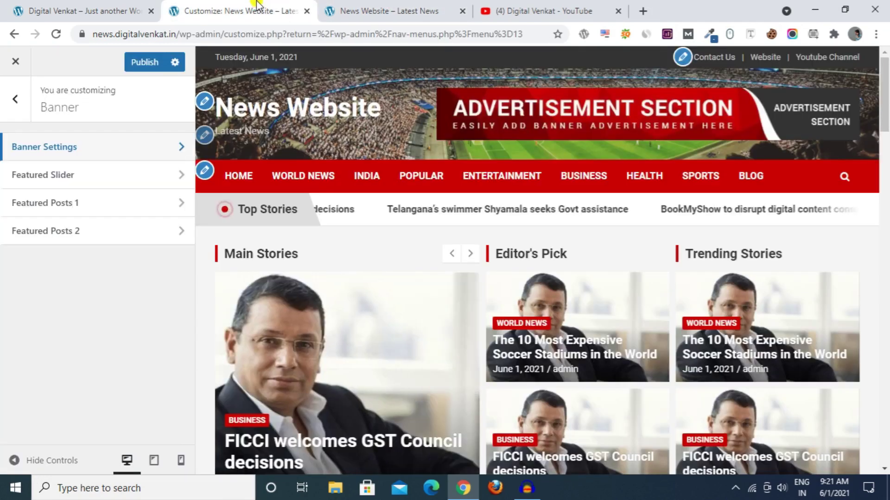
pyautogui.click(72, 175)
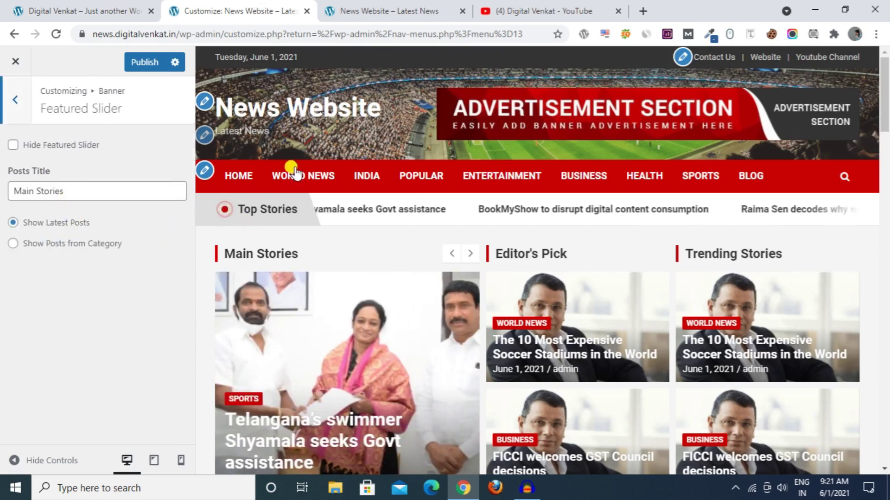
pyautogui.hotkey('ctrl', 'Tab')
pyautogui.click(262, 11)
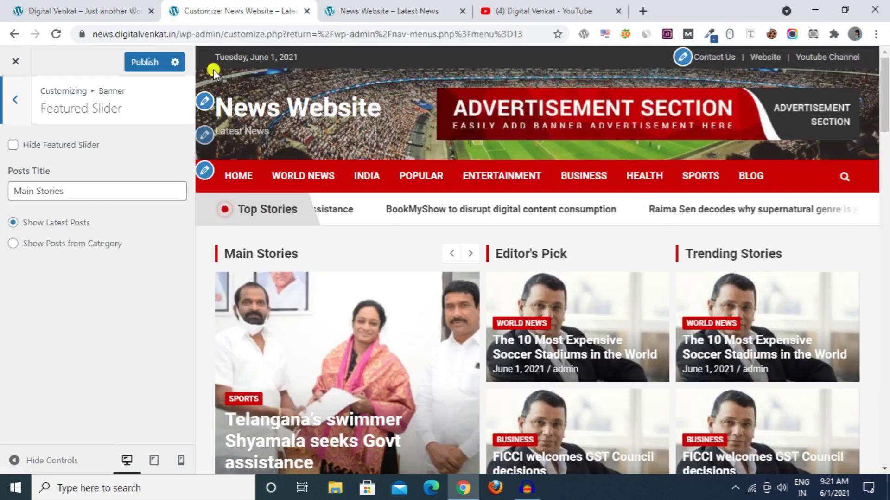
# Set the featured slider's posts title to "Breaking News" and publish the changes
pyautogui.tripleClick(46, 194)
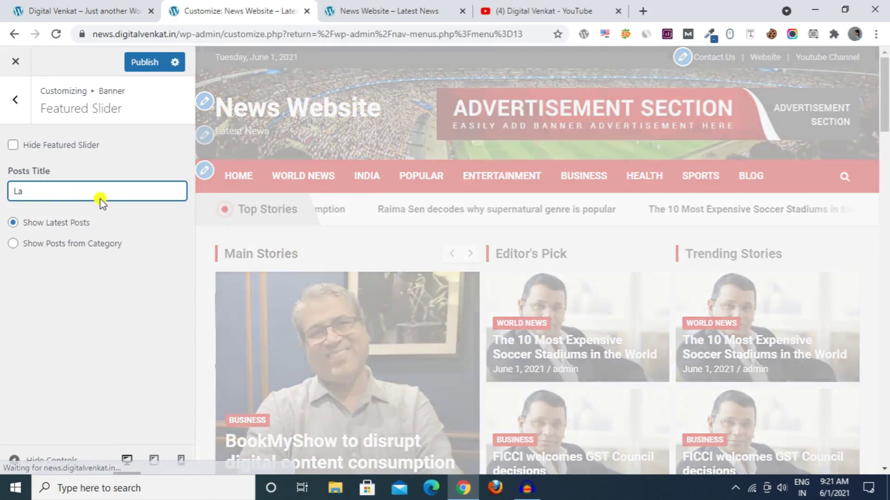
pyautogui.press('BackSpace')
pyautogui.press('BackSpace')
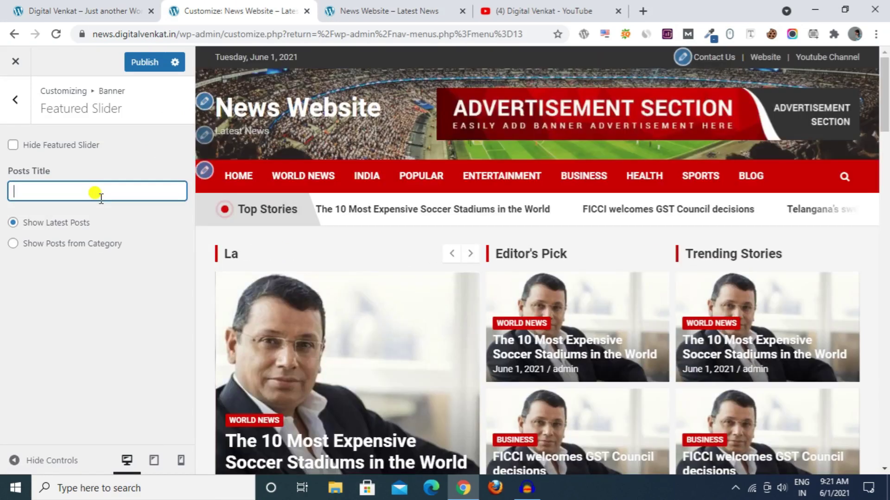
pyautogui.write('Breaking N')
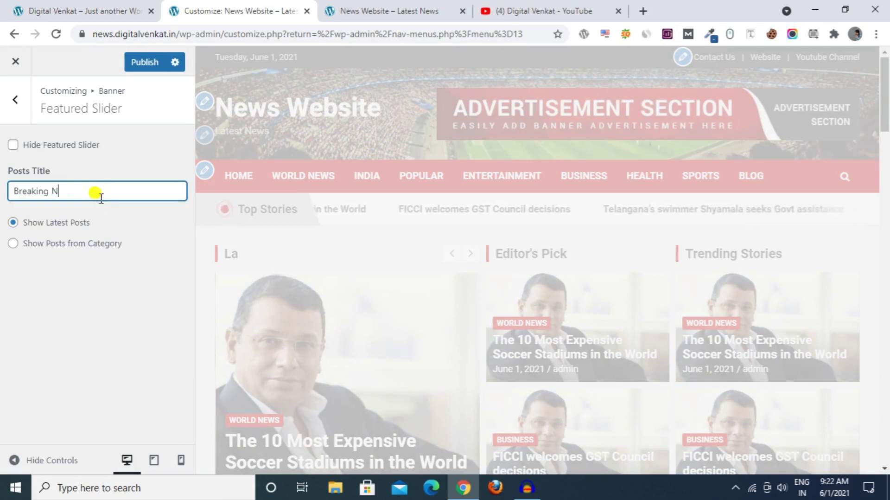
pyautogui.write('ews')
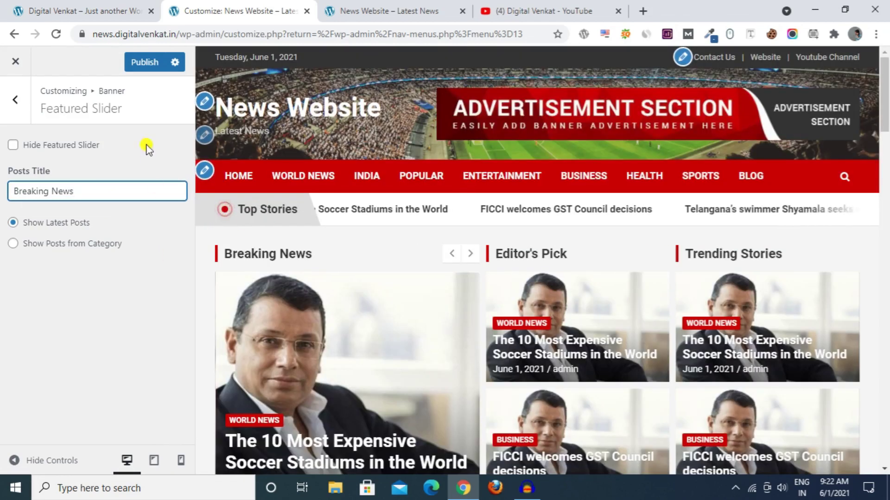
pyautogui.click(146, 65)
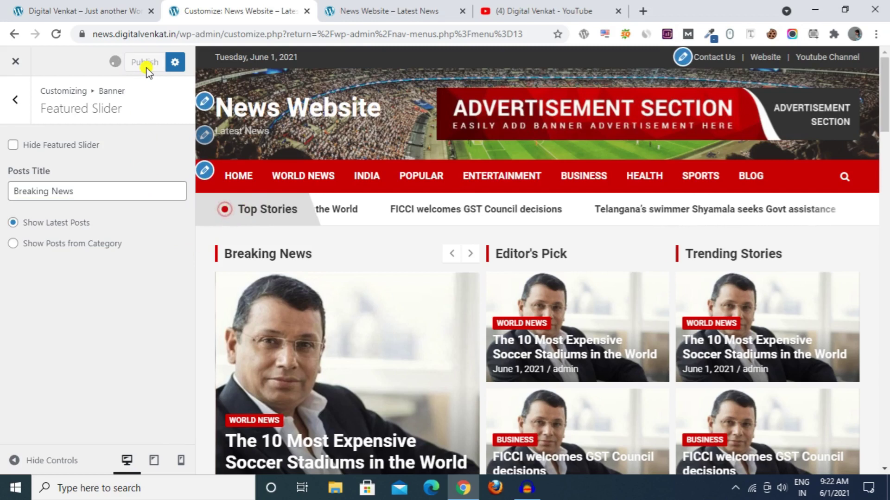
# Reload the live news site and examine the featured slider's heading and posts against its customizer settings
pyautogui.click(352, 11)
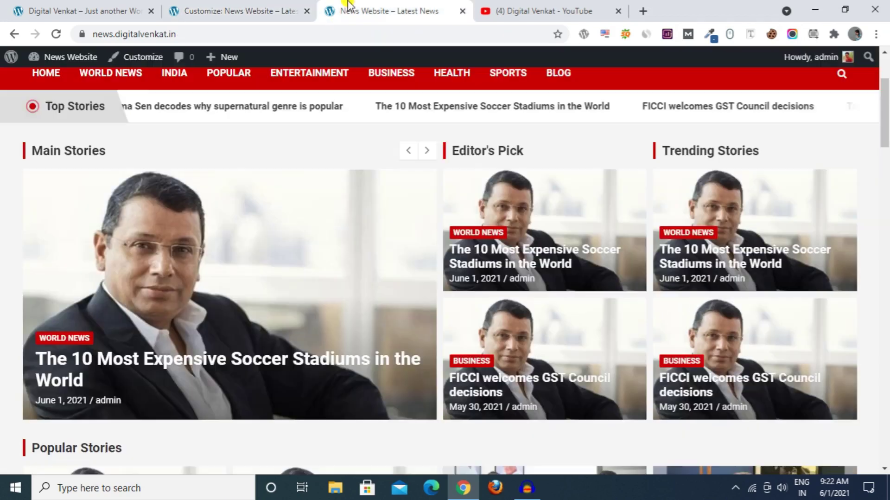
pyautogui.click(56, 34)
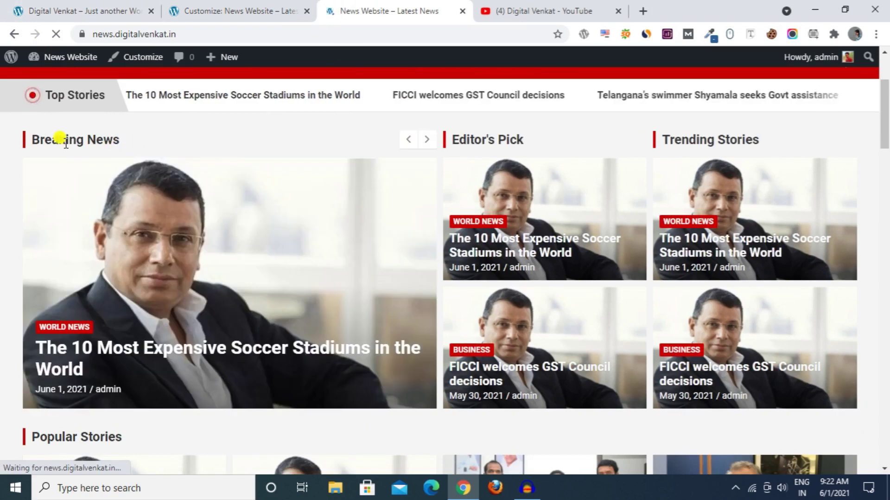
pyautogui.moveTo(28, 139); pyautogui.dragTo(140, 138)
pyautogui.click(139, 135)
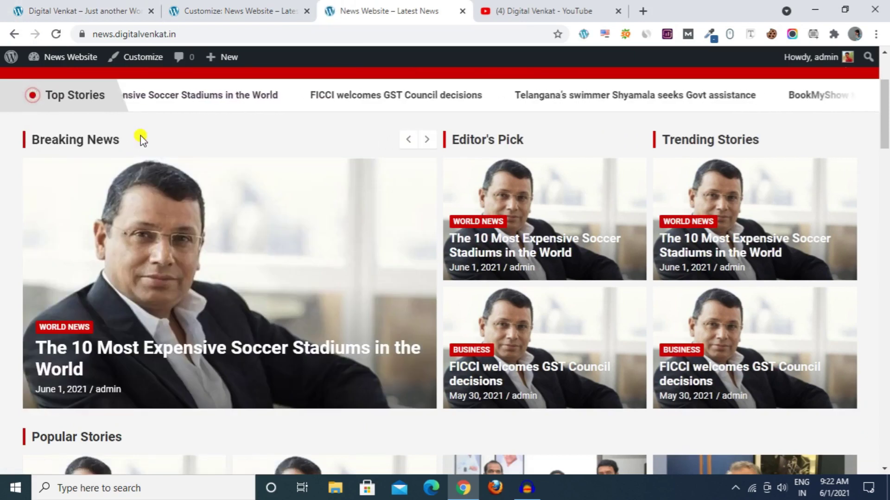
pyautogui.click(249, 5)
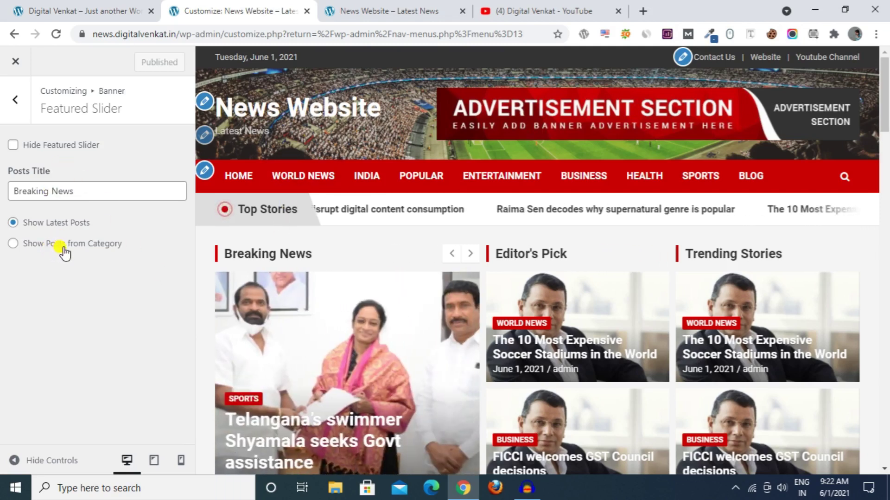
pyautogui.click(338, 17)
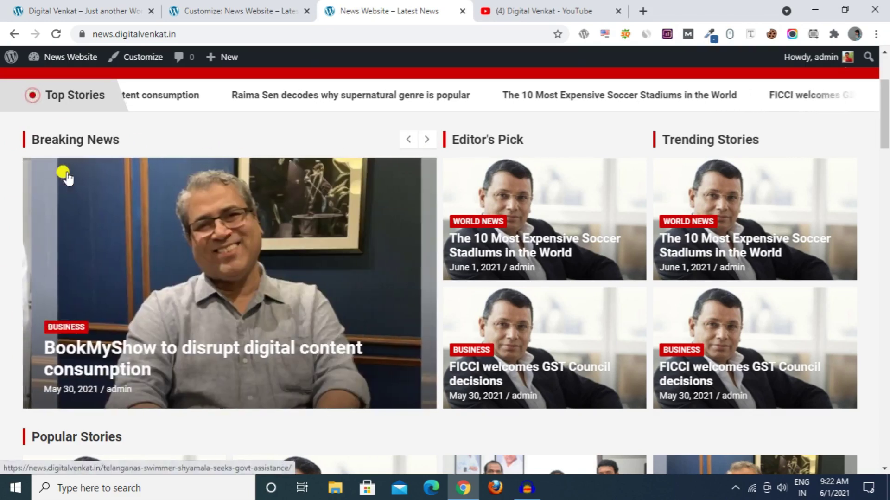
pyautogui.click(167, 7)
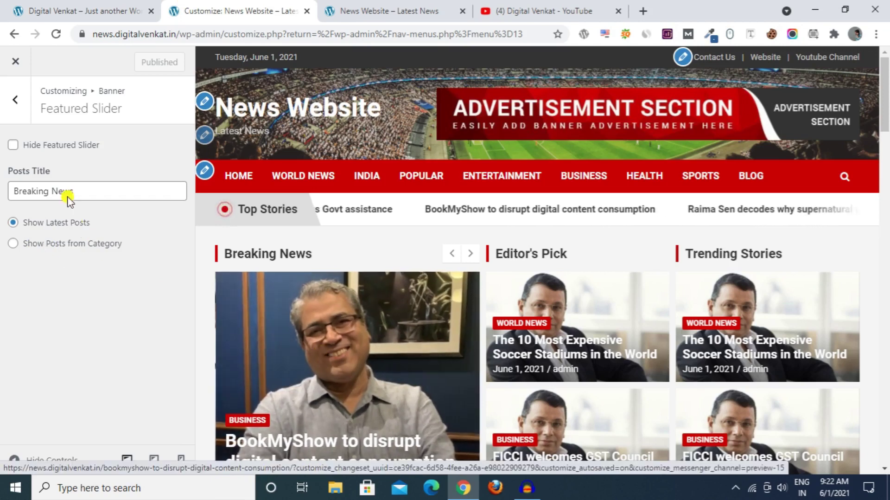
# Check the post columns on the live site, open the Featured Posts 1 banner settings and select the posts title
pyautogui.click(23, 112)
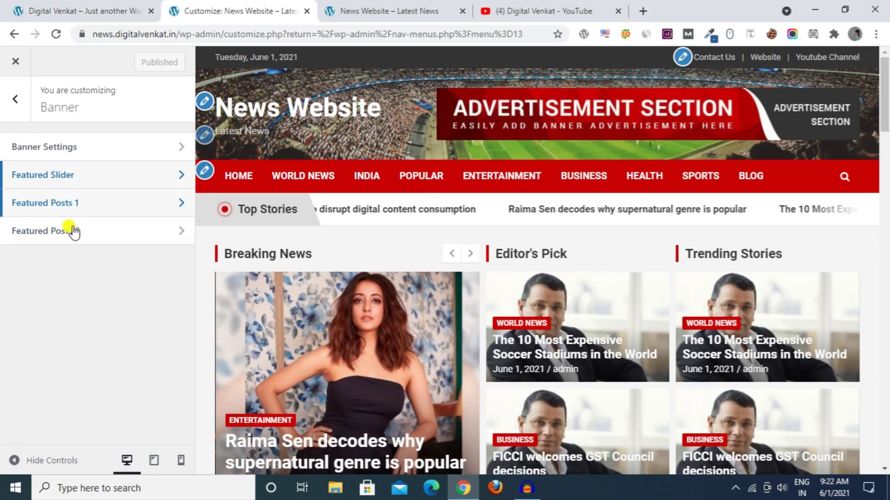
pyautogui.click(324, 9)
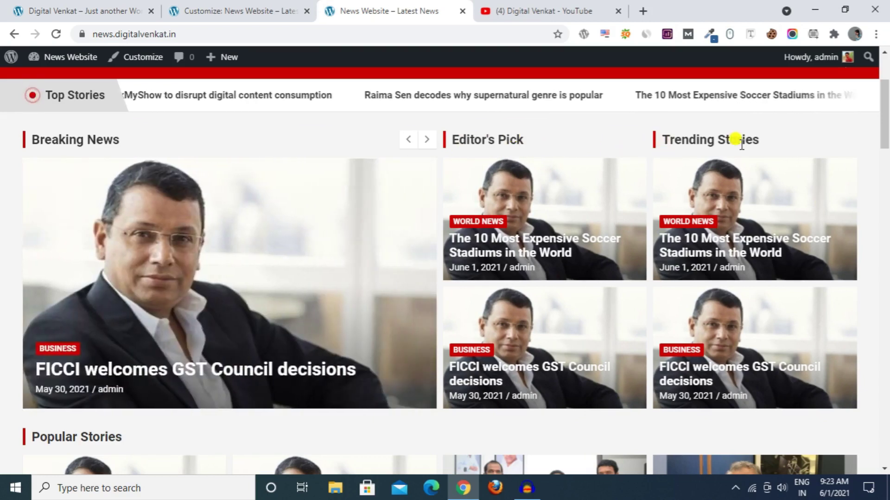
pyautogui.click(205, 5)
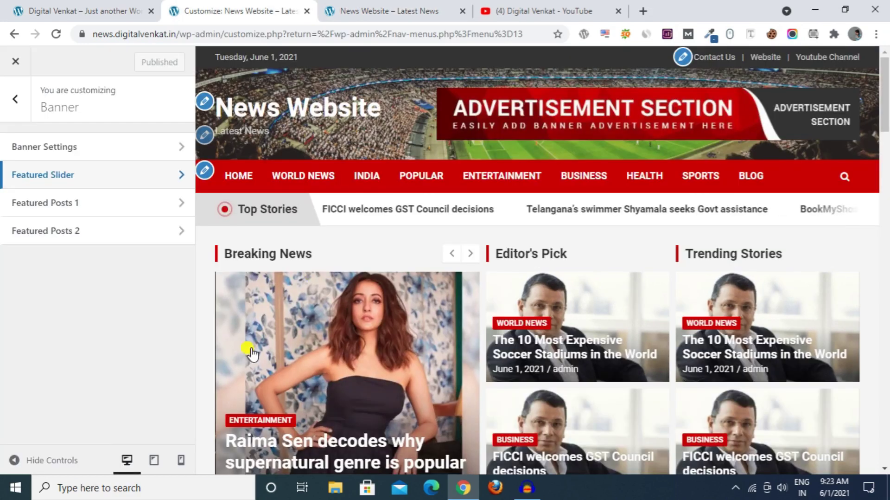
pyautogui.click(117, 216)
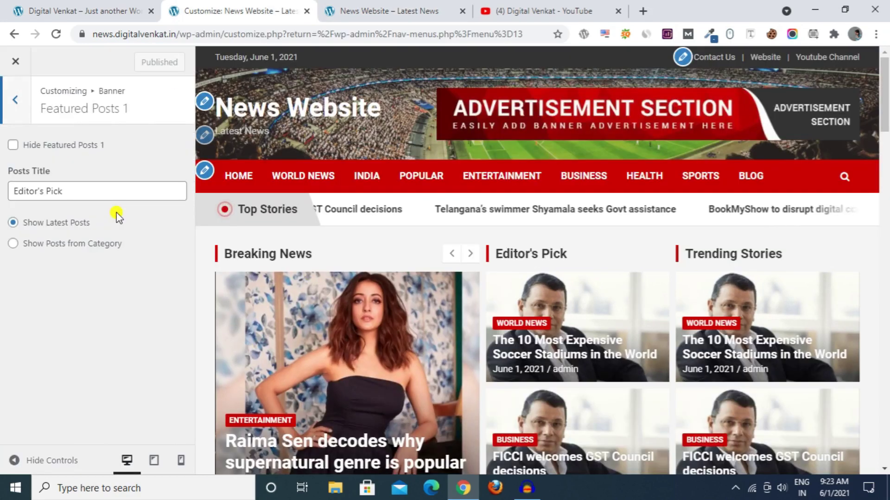
pyautogui.tripleClick(95, 197)
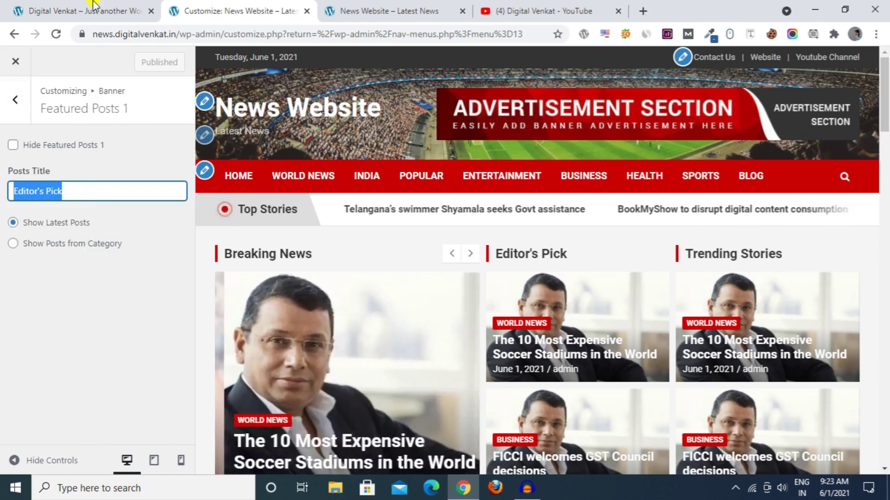
# Compare the Editor's Pick layout on the demo site with the live news site, and return to the Featured Posts 1 settings
pyautogui.click(84, 11)
pyautogui.scroll(-3, 435, 239)
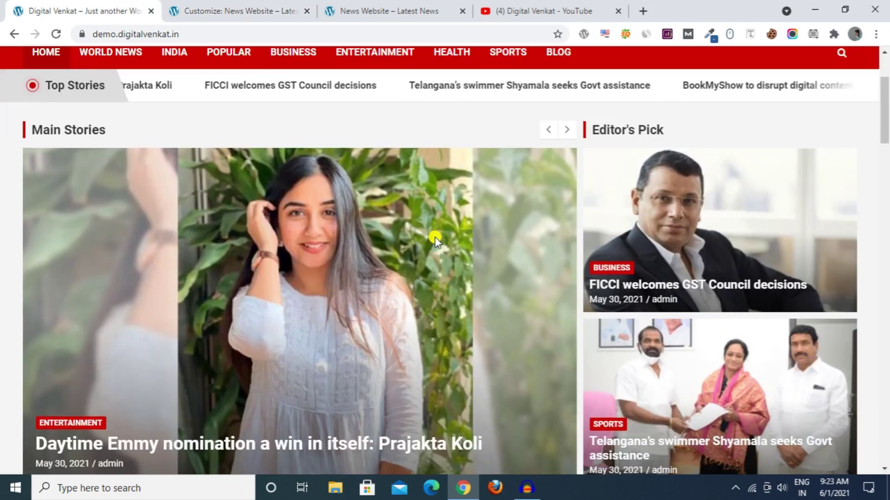
pyautogui.scroll(-2, 429, 192)
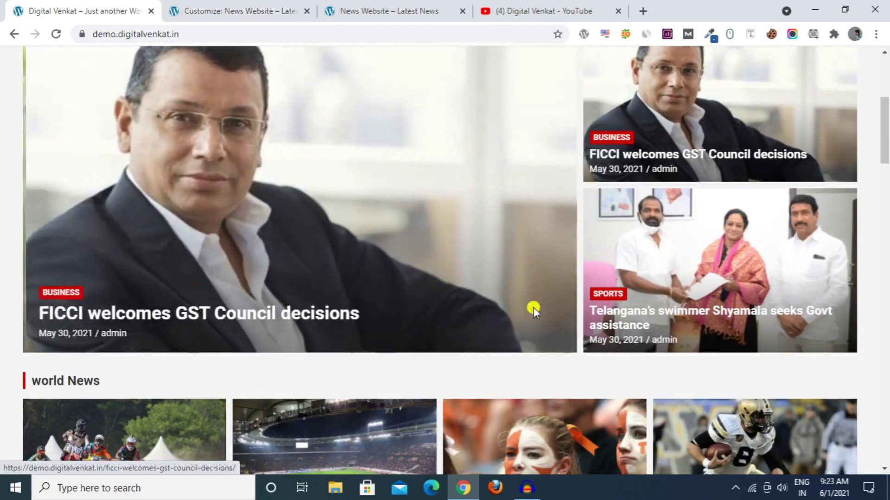
pyautogui.scroll(1, 547, 327)
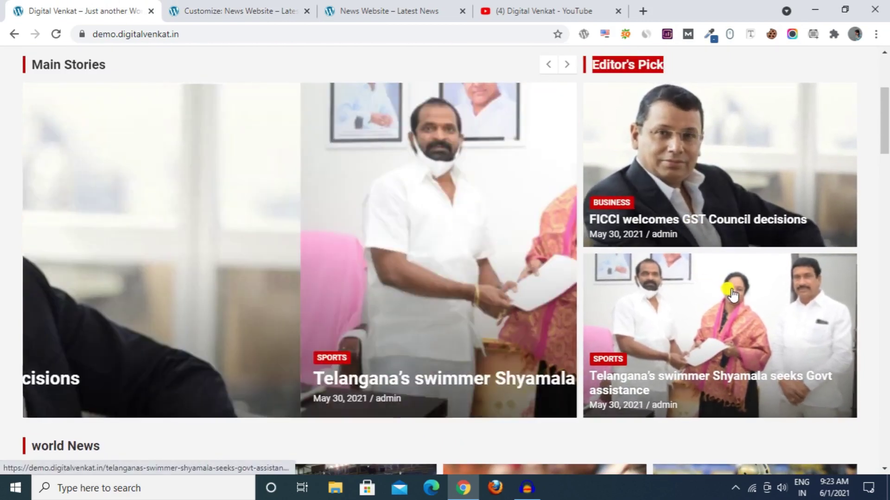
pyautogui.click(427, 10)
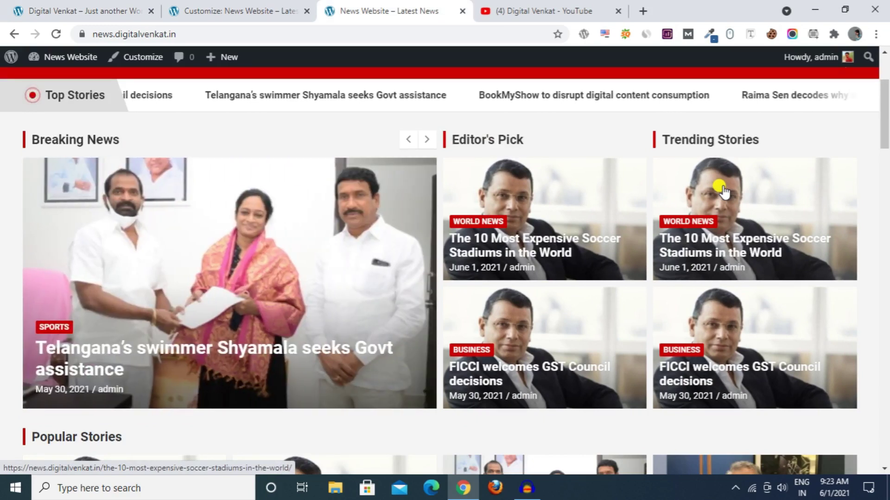
pyautogui.click(197, 8)
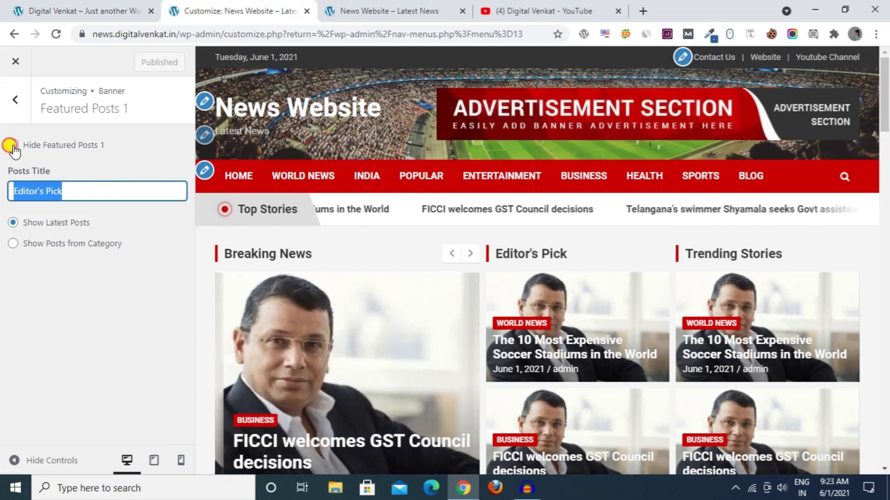
# Try hiding the Featured Posts 1 section in a published change, compare the layout with the demo site, and show the section again
pyautogui.click(13, 145)
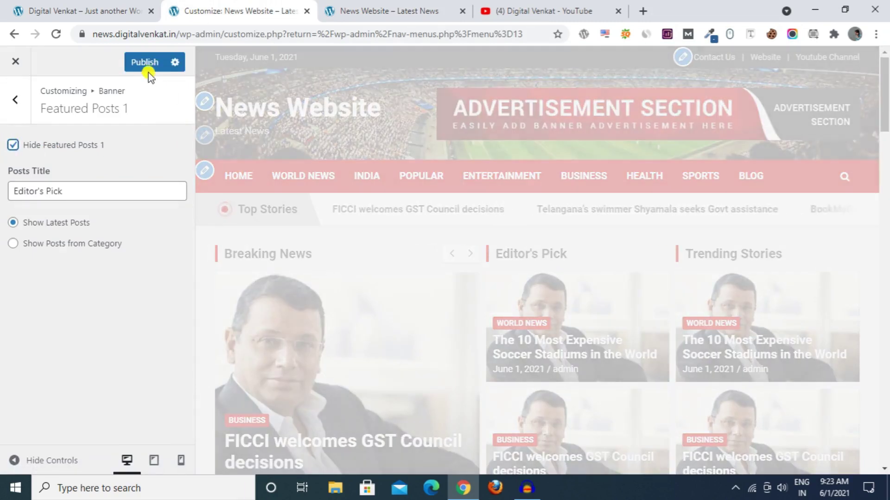
pyautogui.click(144, 69)
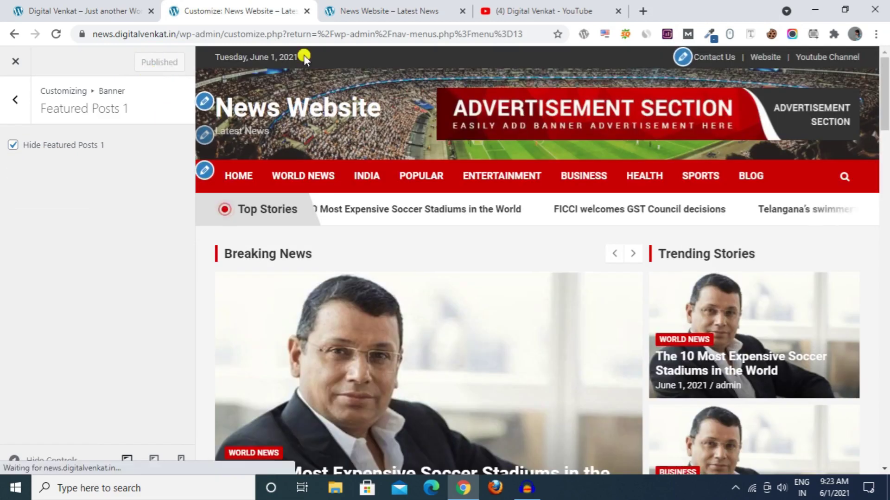
pyautogui.scroll(-3, 580, 255)
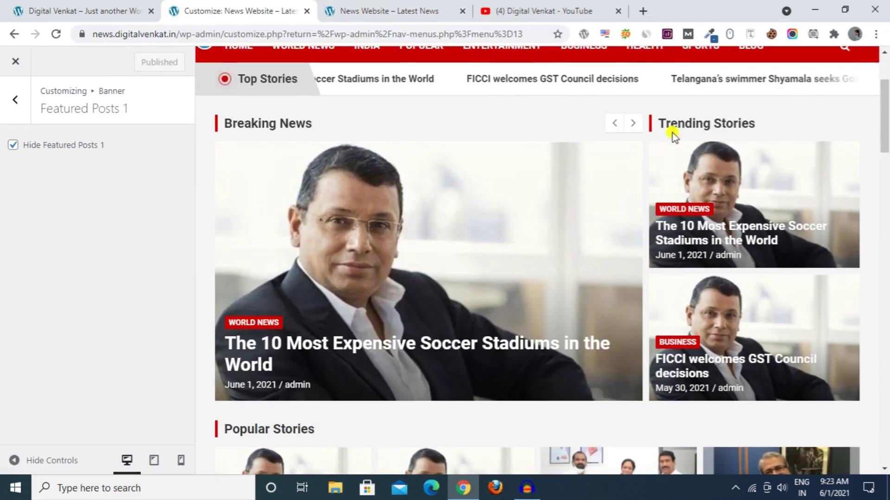
pyautogui.click(95, 7)
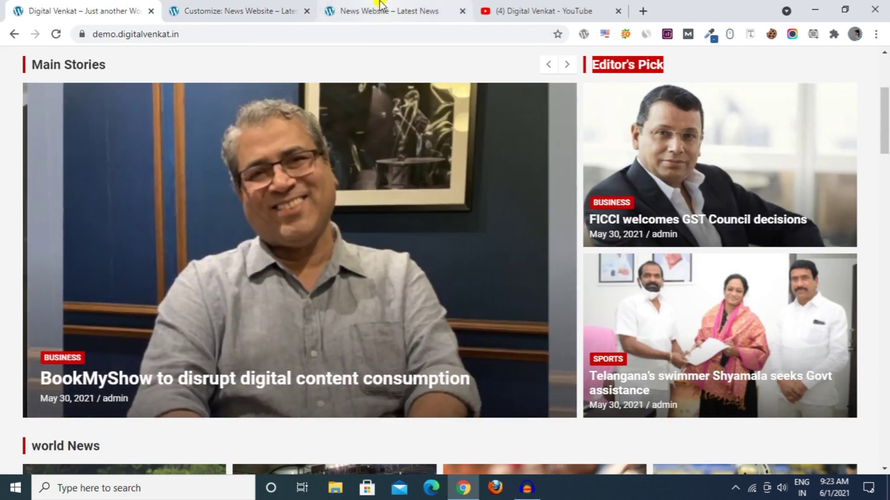
pyautogui.click(234, 6)
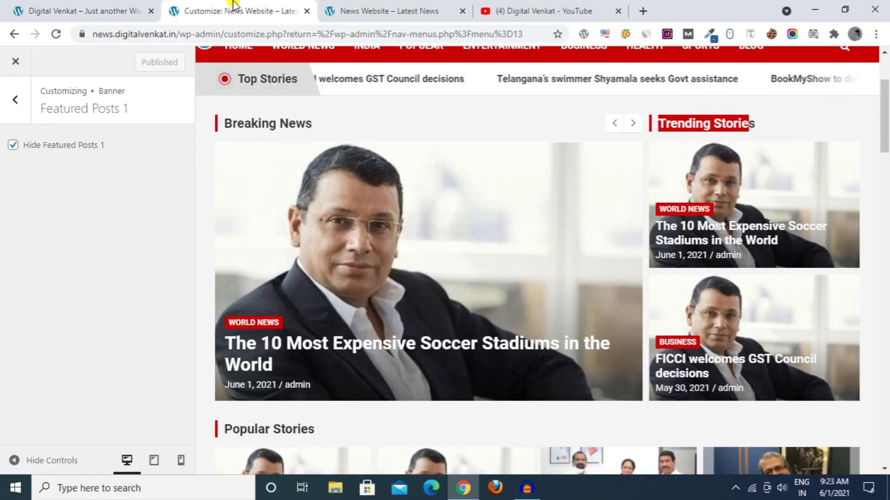
pyautogui.click(13, 146)
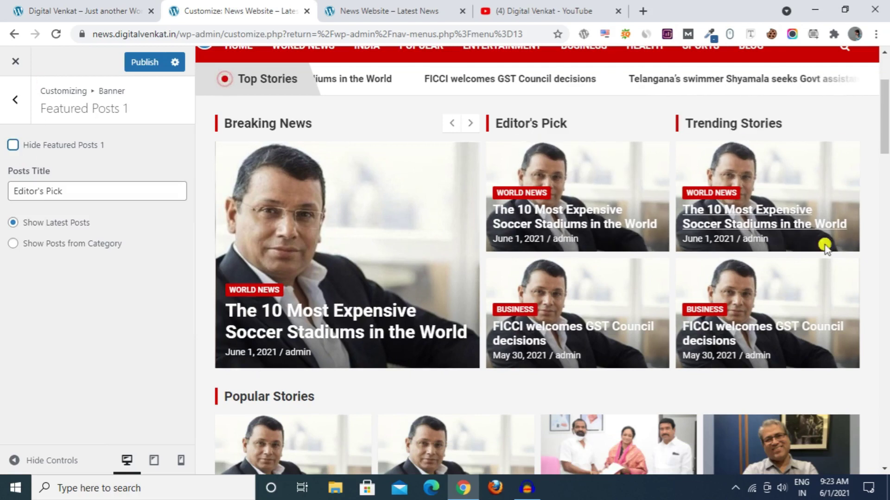
# Set the Featured Posts 1 posts title to "India News" and show its posts from the India category
pyautogui.tripleClick(45, 184)
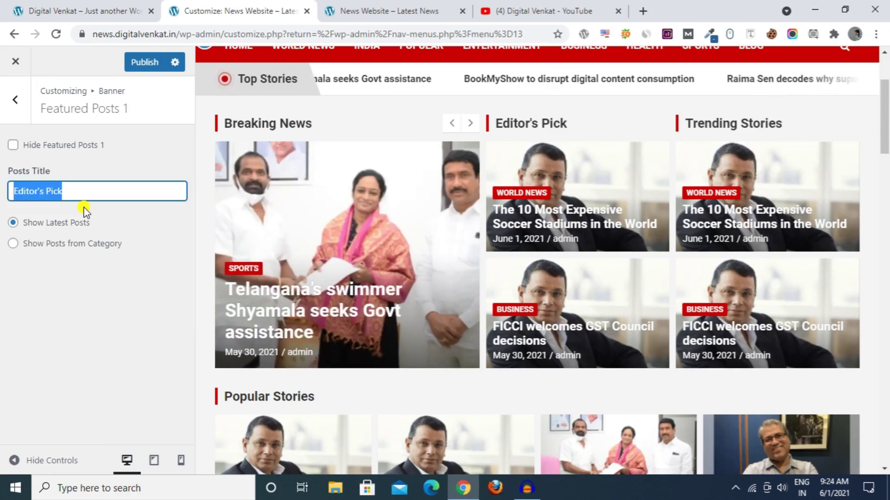
pyautogui.press('BackSpace')
pyautogui.write('ia News')
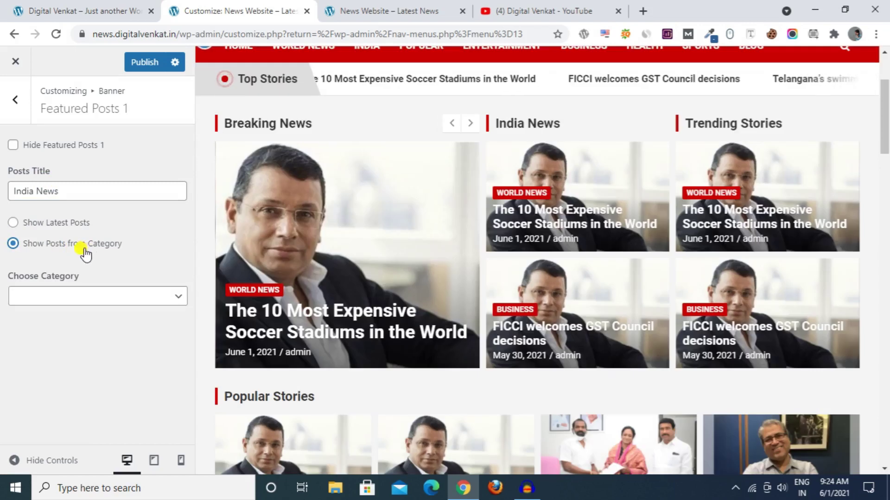
pyautogui.click(146, 307)
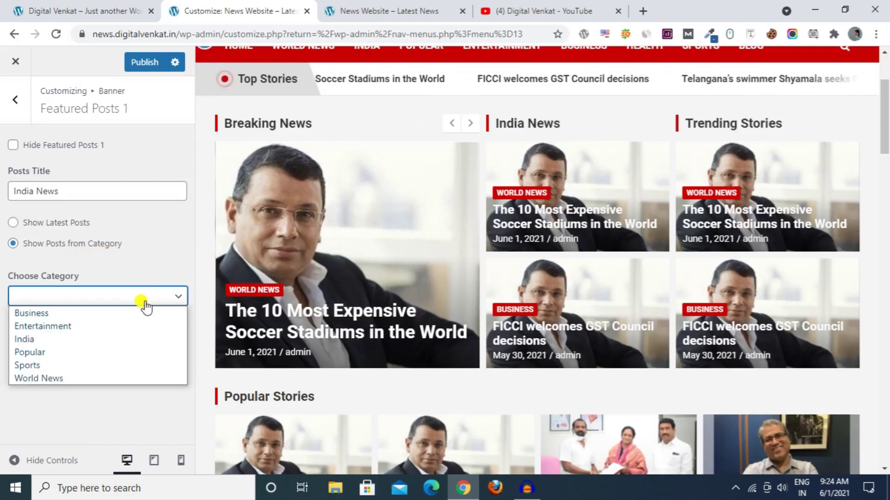
pyautogui.click(77, 340)
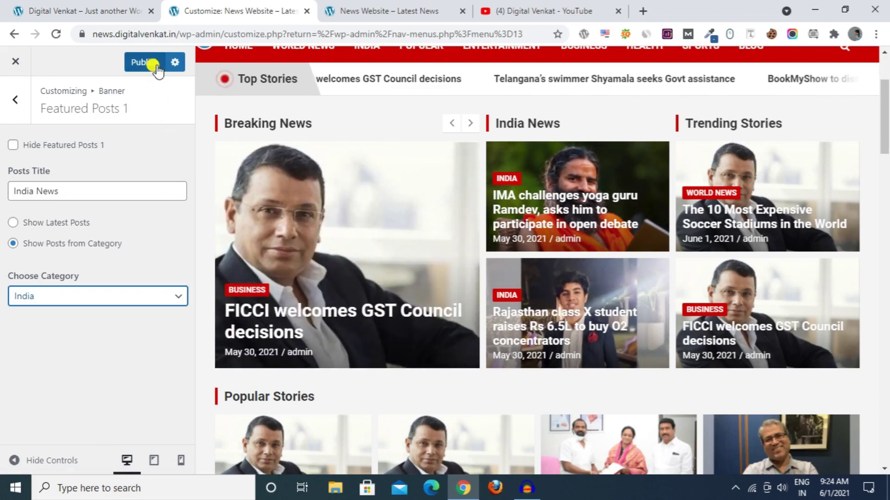
# Set the Featured Posts 2 banner section to show posts from the Sports category and publish the changes
pyautogui.click(18, 103)
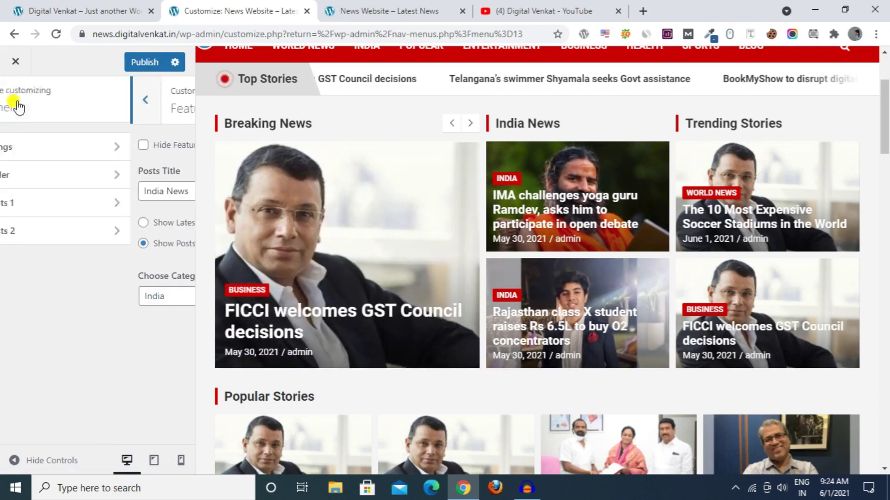
pyautogui.click(40, 233)
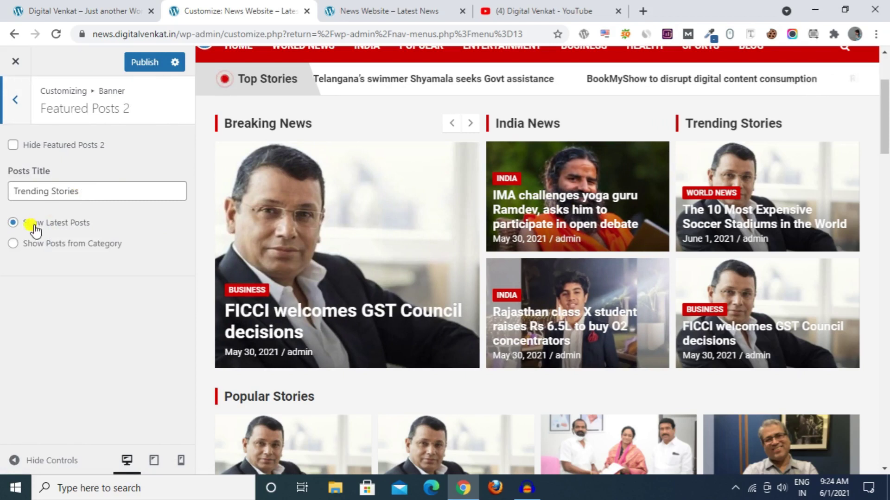
pyautogui.click(15, 243)
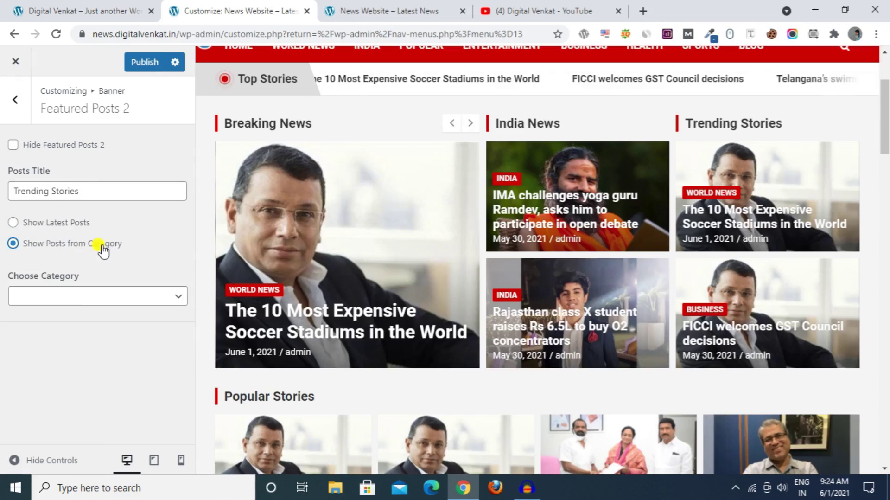
pyautogui.click(76, 301)
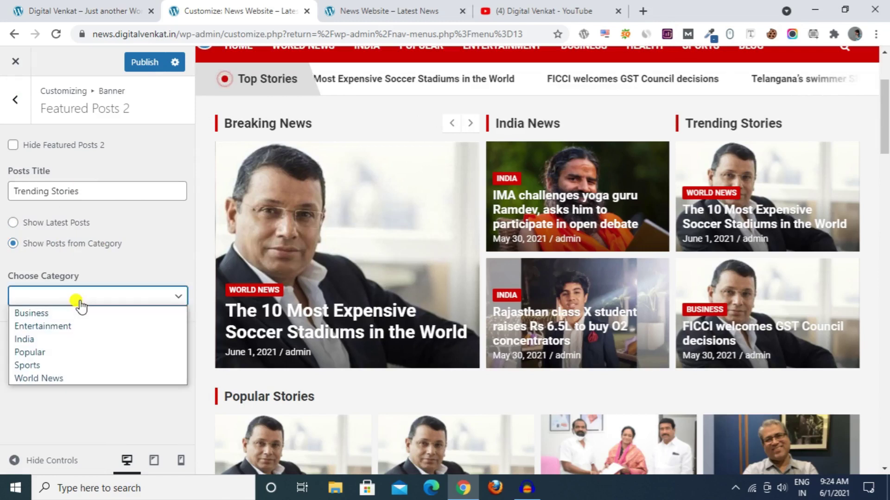
pyautogui.click(77, 366)
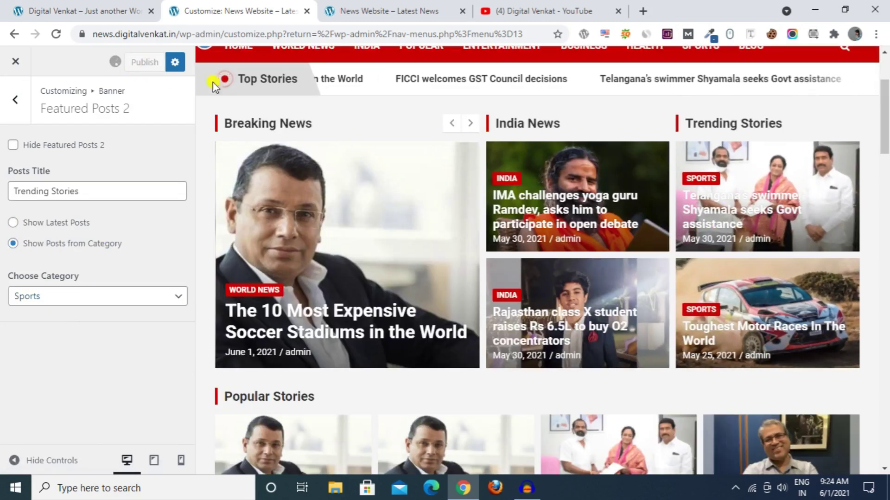
# Reload the live news site and check the Breaking News, India News, Trending Stories and Popular Stories sections
pyautogui.click(402, 6)
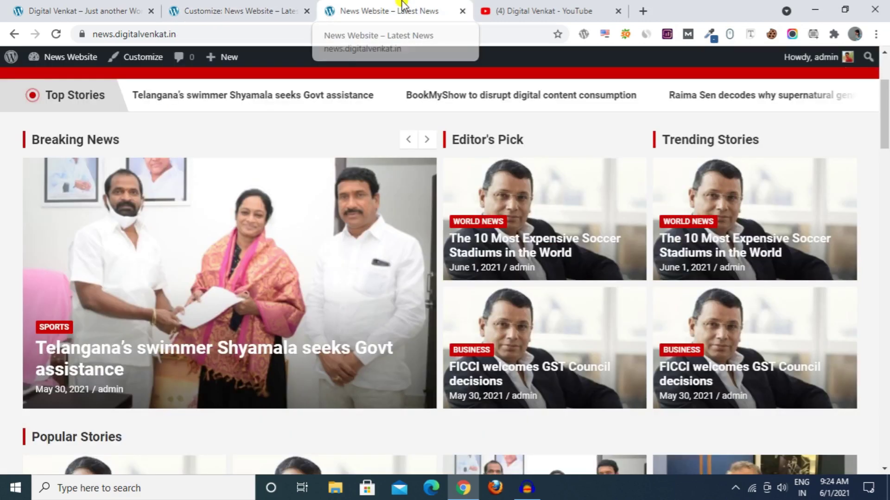
pyautogui.click(56, 34)
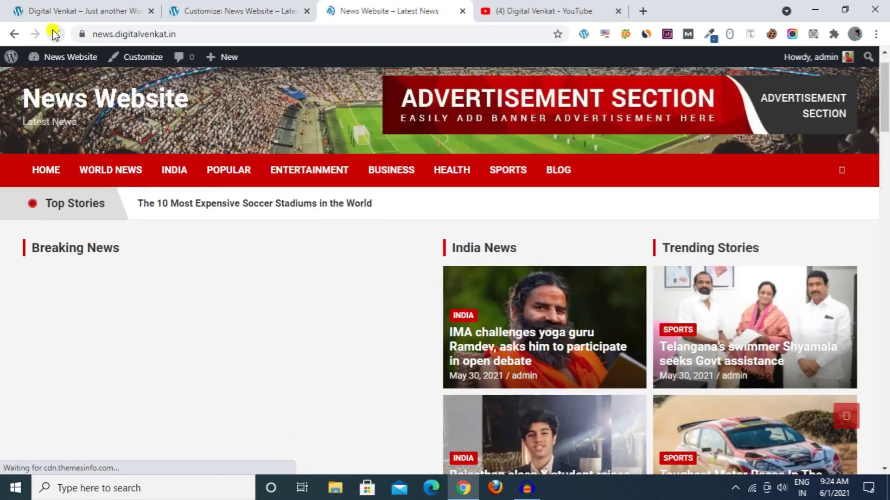
pyautogui.scroll(-1, 167, 169)
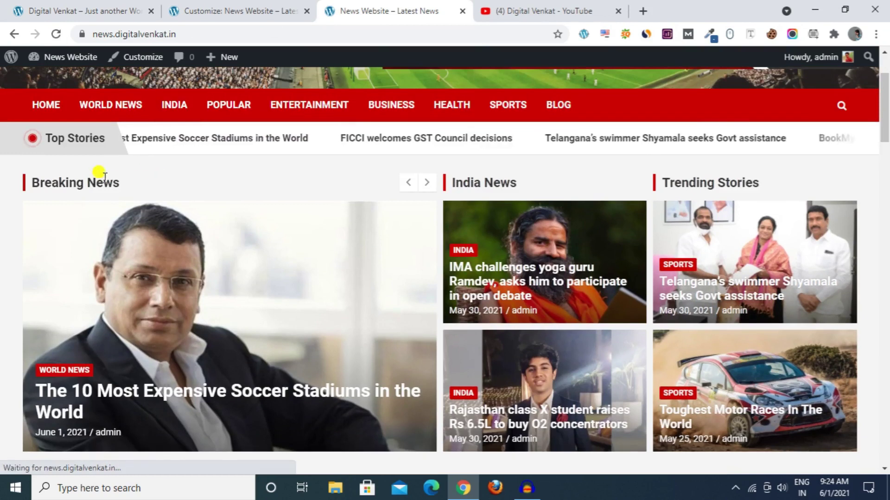
pyautogui.scroll(-1, 66, 197)
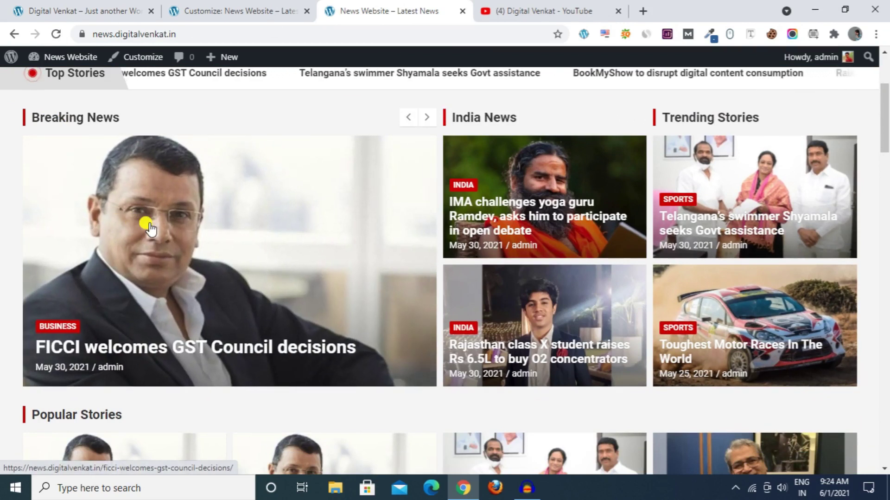
pyautogui.moveTo(444, 117); pyautogui.dragTo(517, 115)
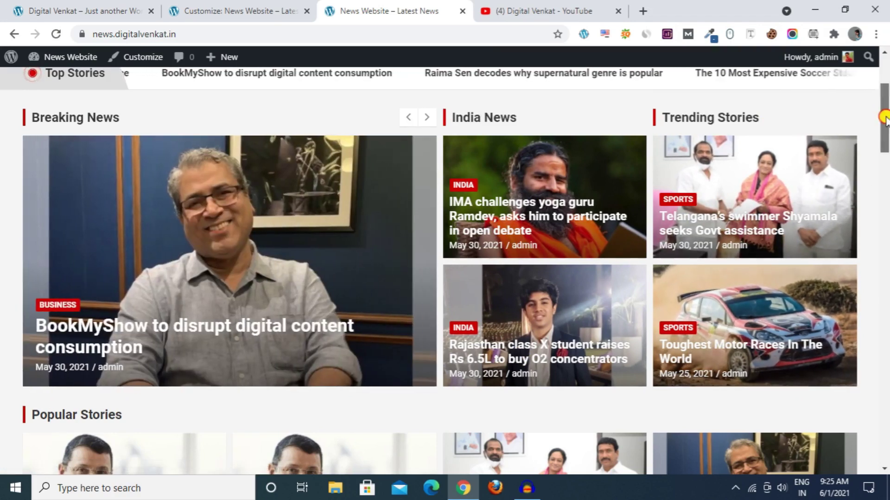
pyautogui.moveTo(884, 115); pyautogui.dragTo(885, 158)
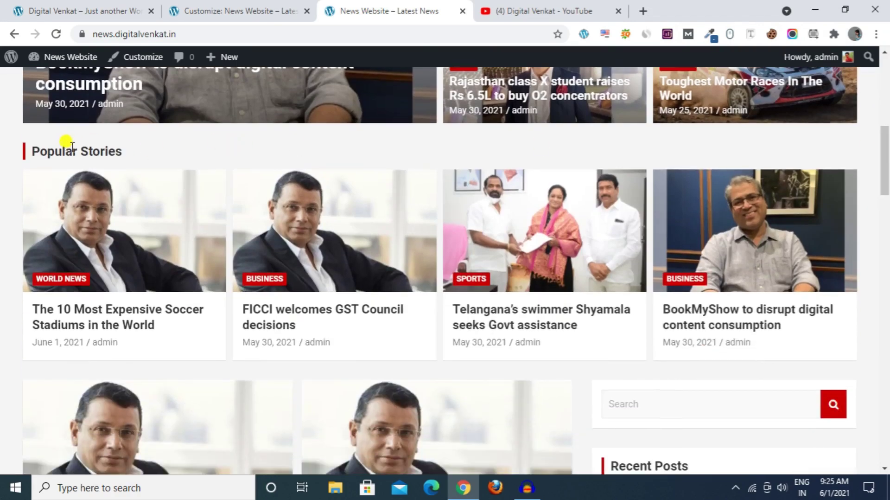
# Return to the customizer, leave the Banner settings and open the Header Featured Posts settings
pyautogui.click(237, 8)
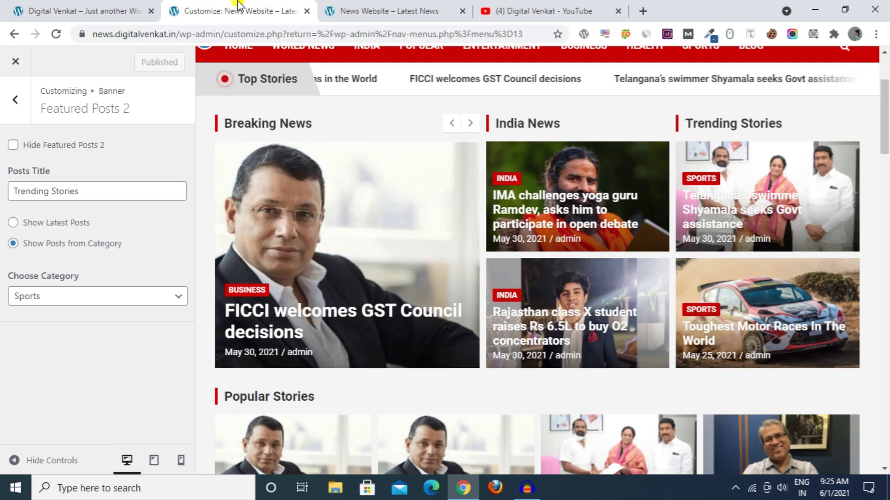
pyautogui.click(17, 100)
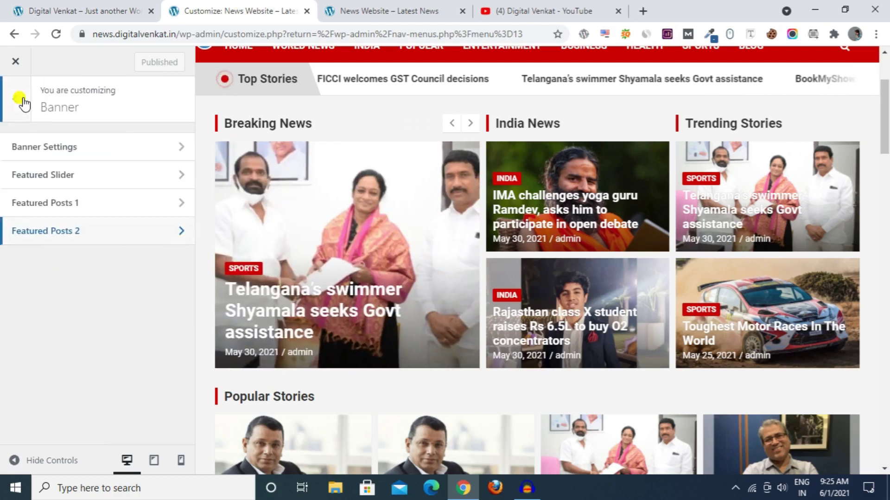
pyautogui.click(19, 99)
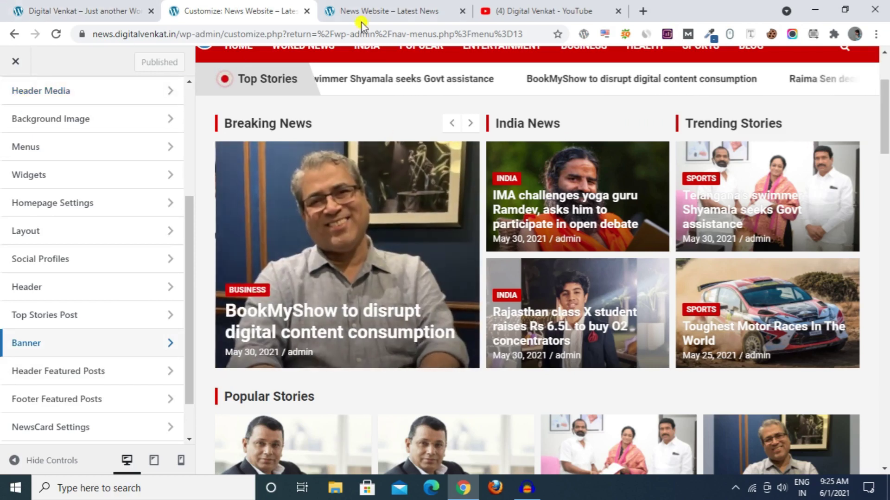
pyautogui.scroll(-3, 267, 246)
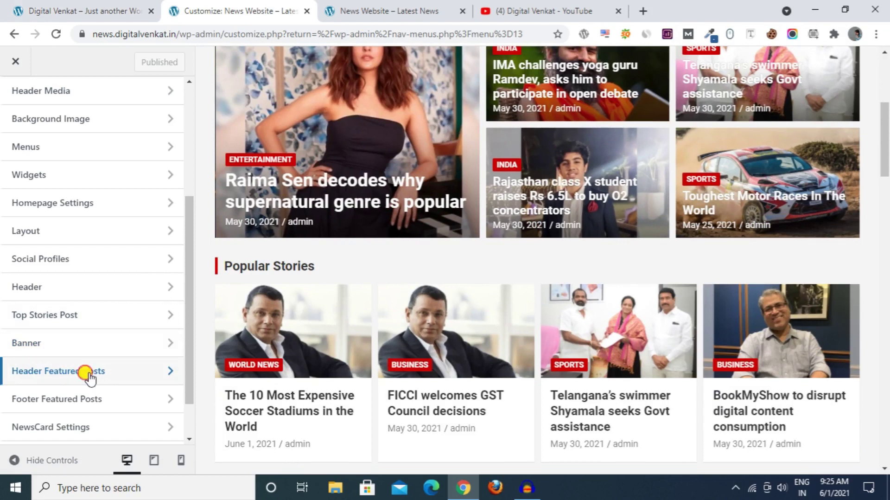
pyautogui.click(88, 373)
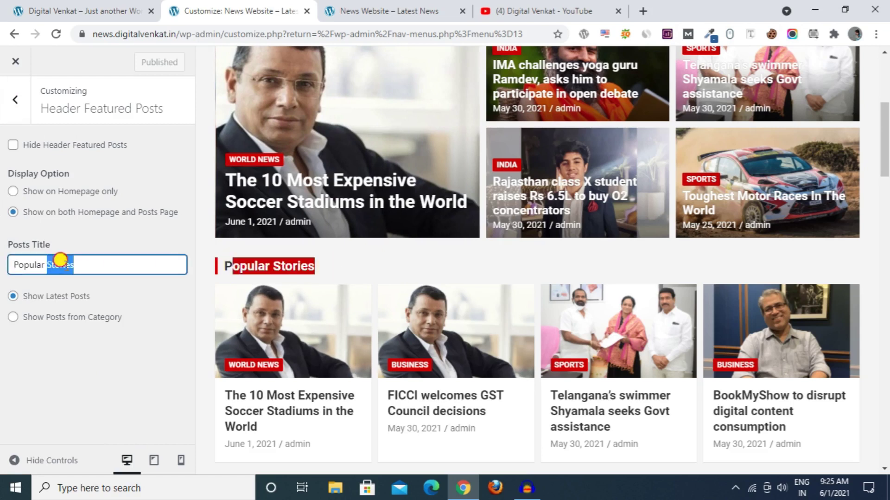
# Examine the Header Featured Posts title and display option against the Popular Stories section in the site preview
pyautogui.tripleClick(52, 265)
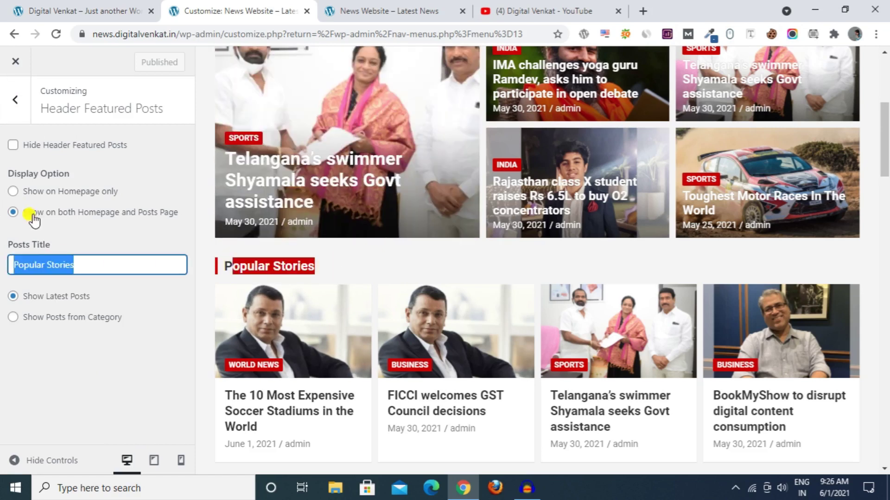
pyautogui.doubleClick(273, 267)
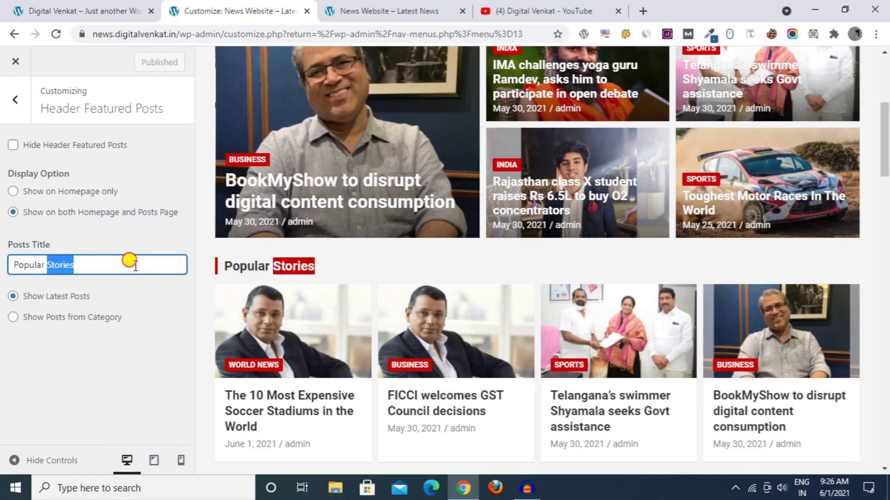
pyautogui.click(88, 264)
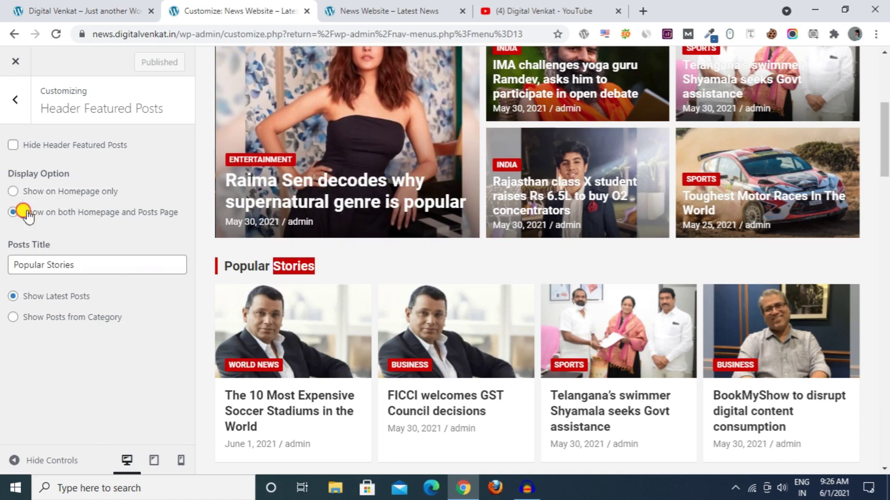
pyautogui.scroll(4, 203, 223)
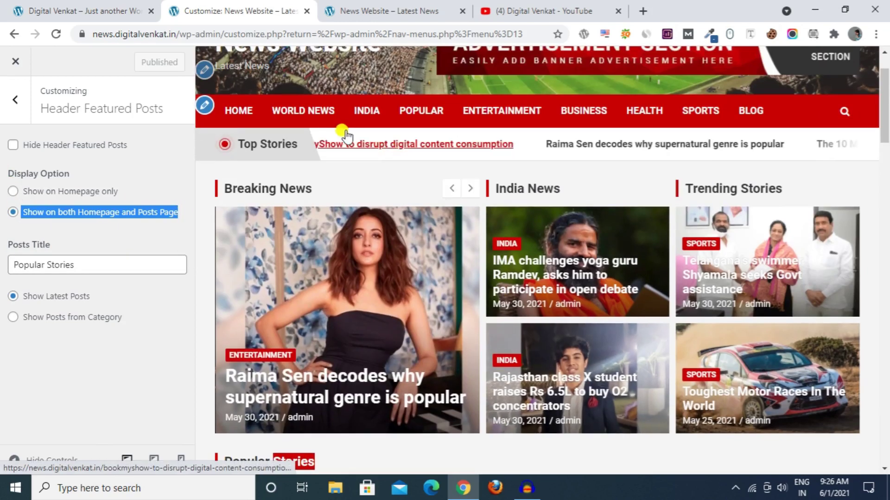
pyautogui.scroll(-8, 293, 223)
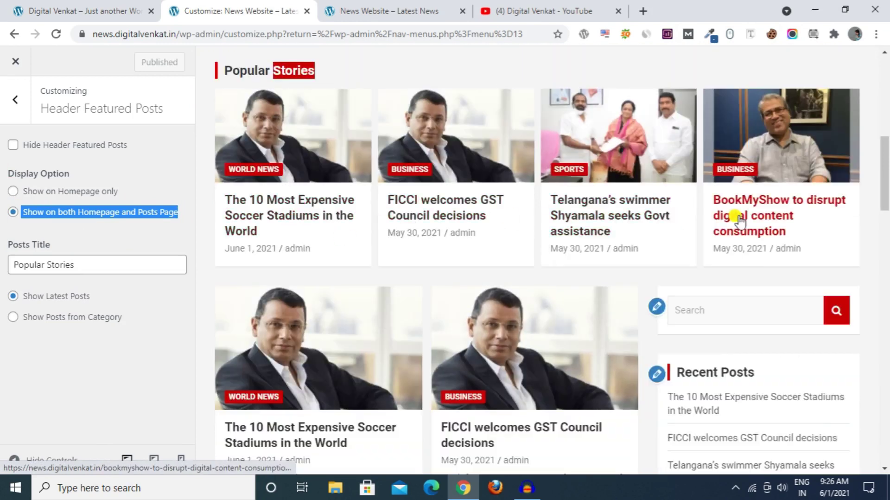
pyautogui.scroll(4, 737, 219)
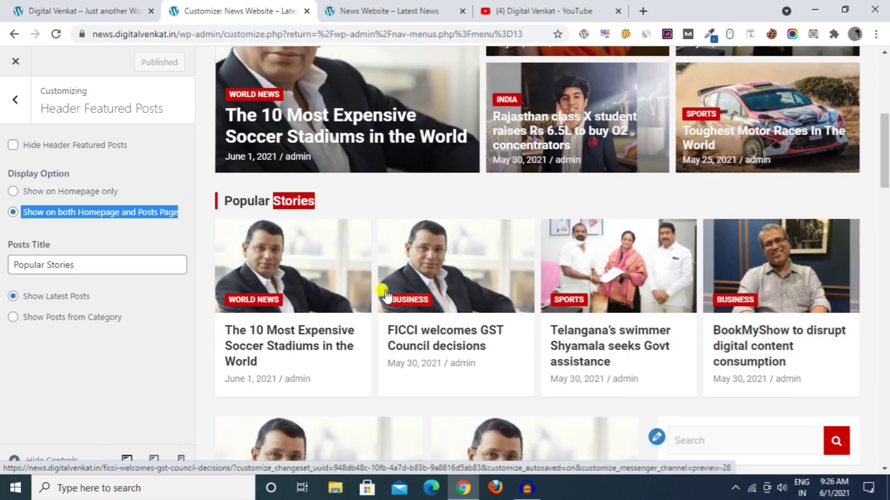
pyautogui.scroll(2, 383, 291)
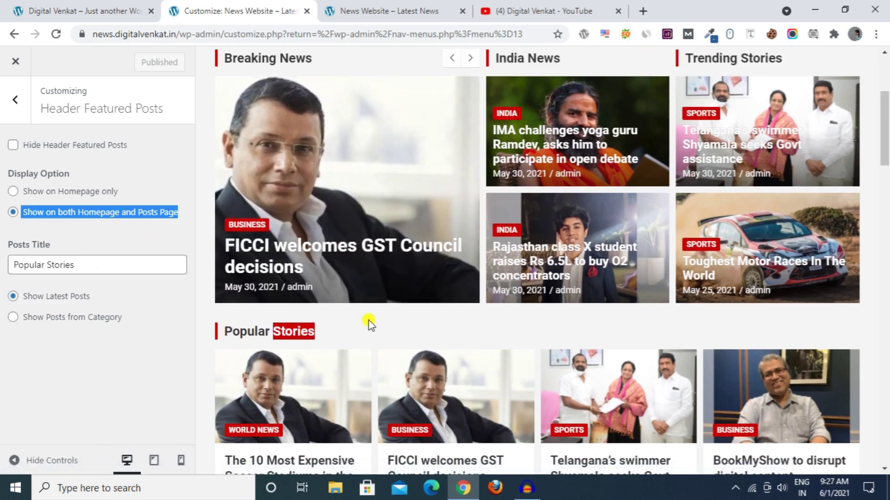
pyautogui.scroll(-1, 368, 321)
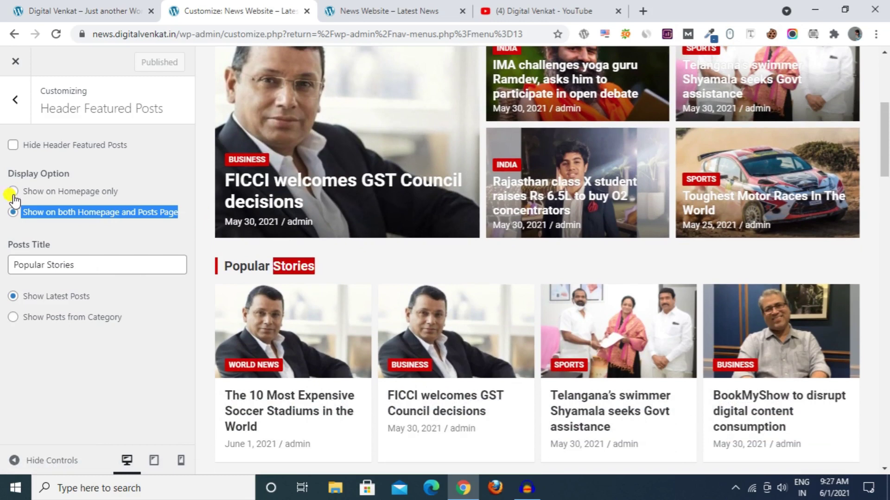
pyautogui.click(328, 271)
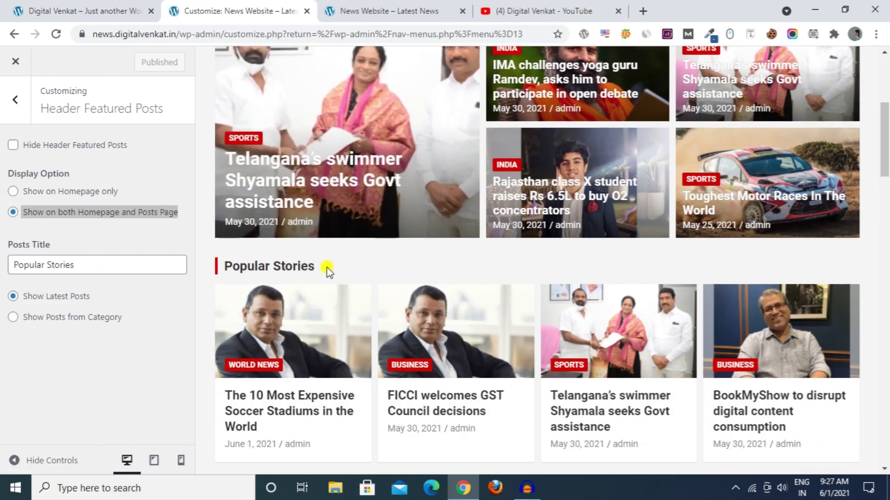
# Set the Header Featured Posts to show posts from the World News category, compare with the demo site's section, and publish the changes
pyautogui.scroll(-1, 334, 265)
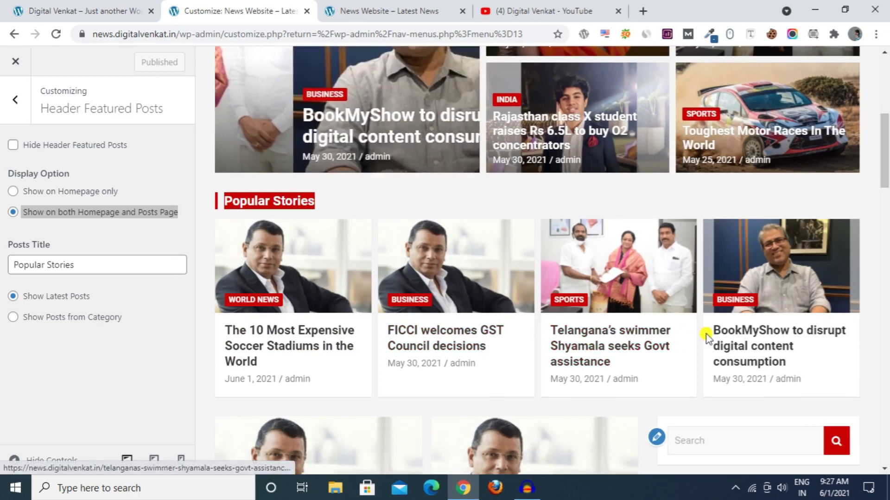
pyautogui.click(68, 319)
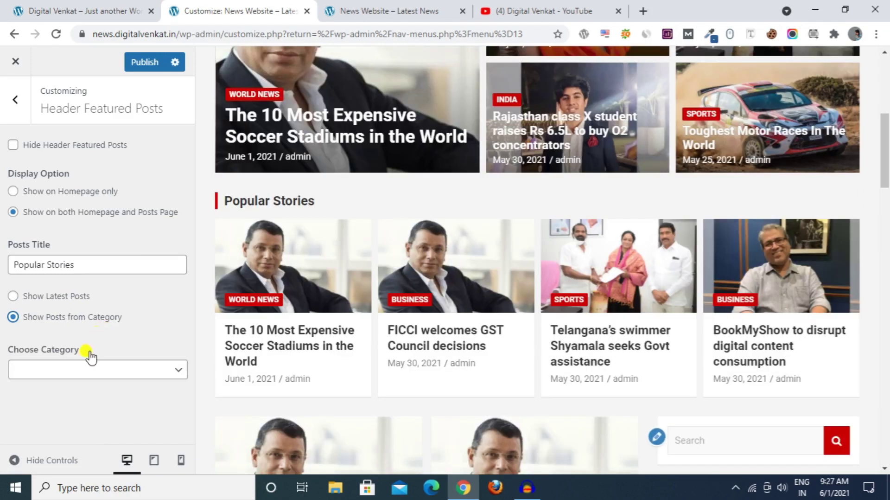
pyautogui.click(90, 370)
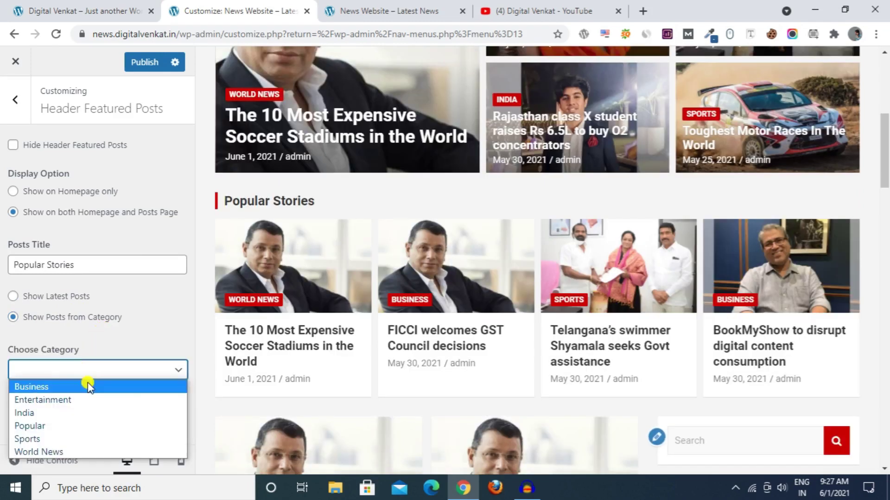
pyautogui.click(82, 447)
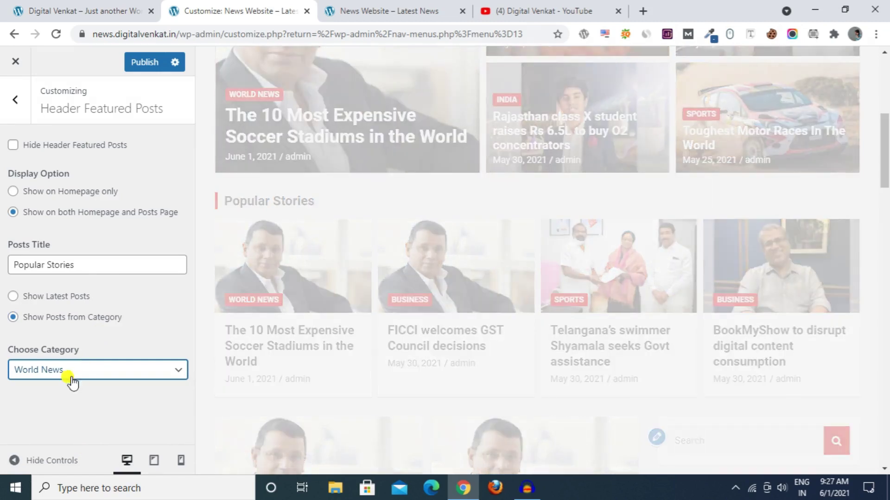
pyautogui.click(53, 9)
pyautogui.scroll(-7, 196, 399)
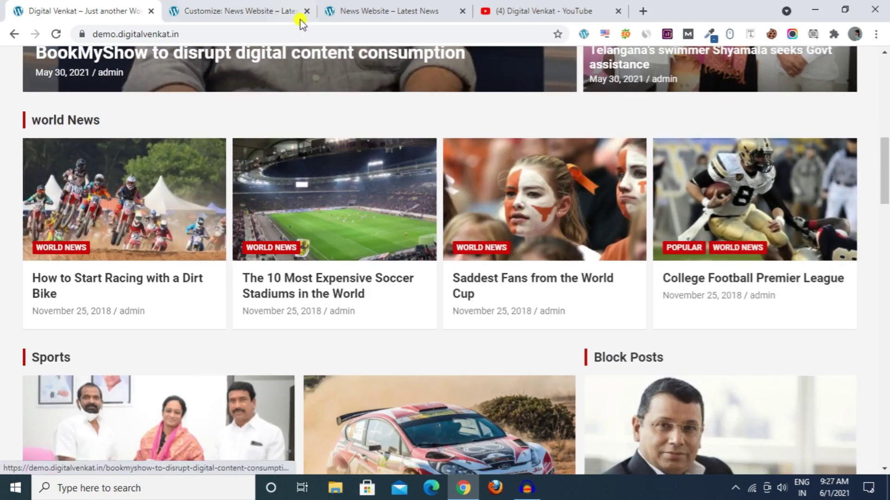
pyautogui.click(285, 11)
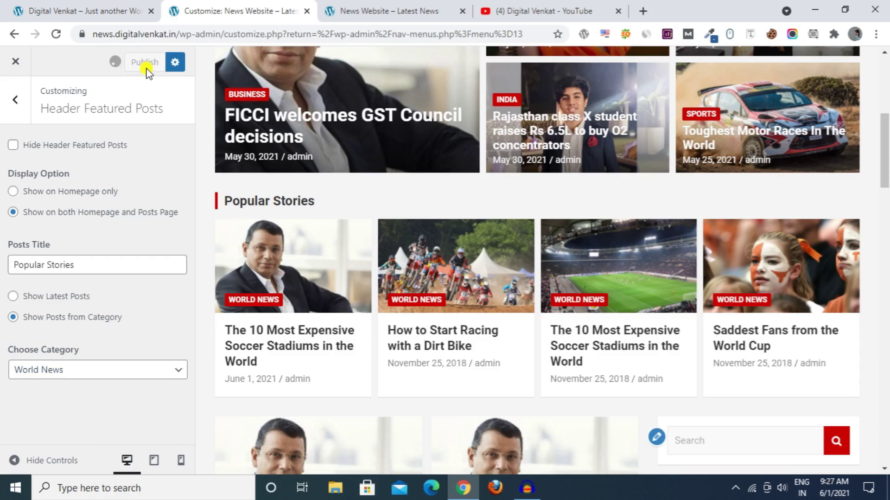
# Check the Popular Stories section on the live news site and review the banner sections above it
pyautogui.click(336, 5)
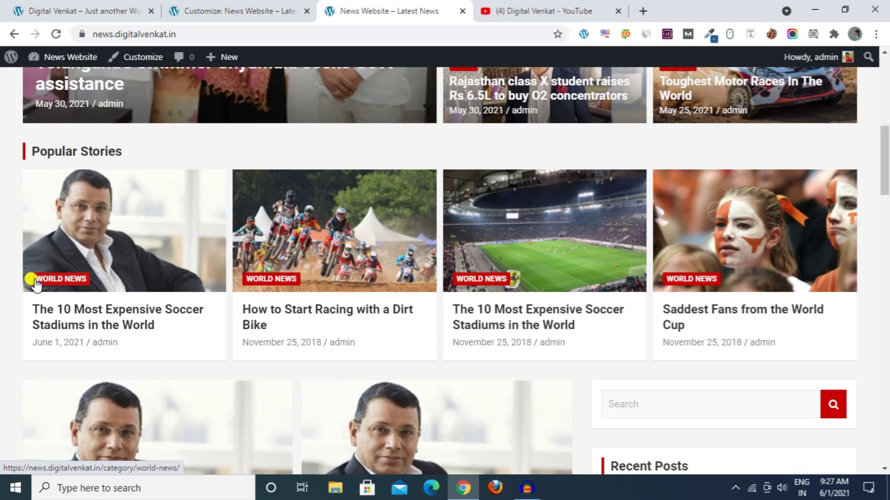
pyautogui.scroll(8, 35, 284)
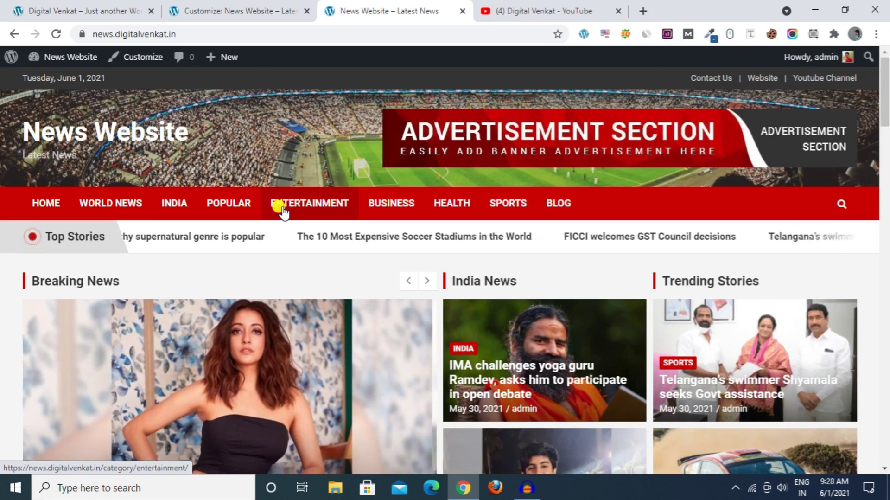
pyautogui.scroll(-5, 360, 260)
pyautogui.scroll(3, 156, 272)
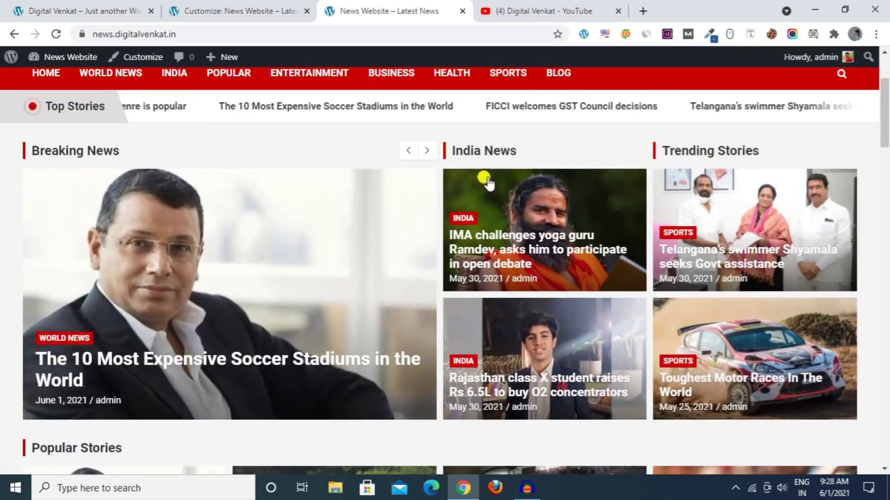
pyautogui.tripleClick(544, 153)
pyautogui.moveTo(885, 135); pyautogui.dragTo(885, 180)
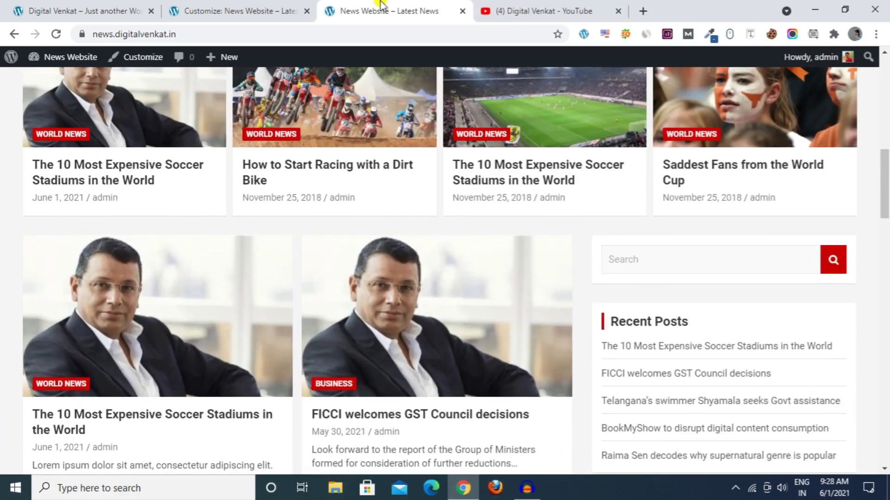
# Switch to the demo site and examine the Sports, Block Posts and Popular Posts sections below World News
pyautogui.click(244, 5)
pyautogui.click(362, 6)
pyautogui.click(62, 6)
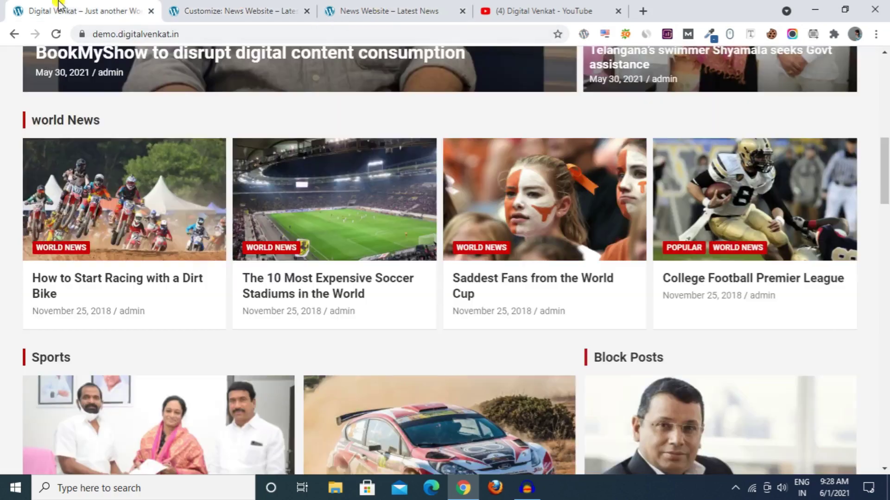
pyautogui.scroll(-4, 4, 290)
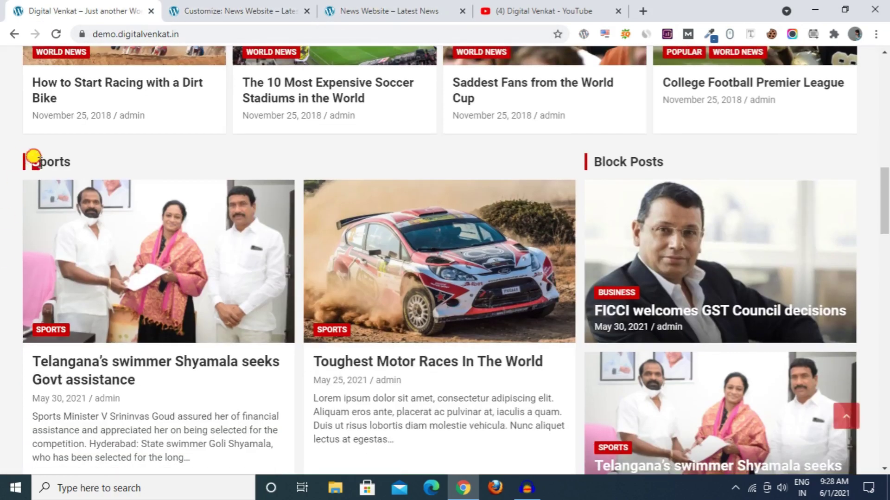
pyautogui.scroll(-5, 4, 205)
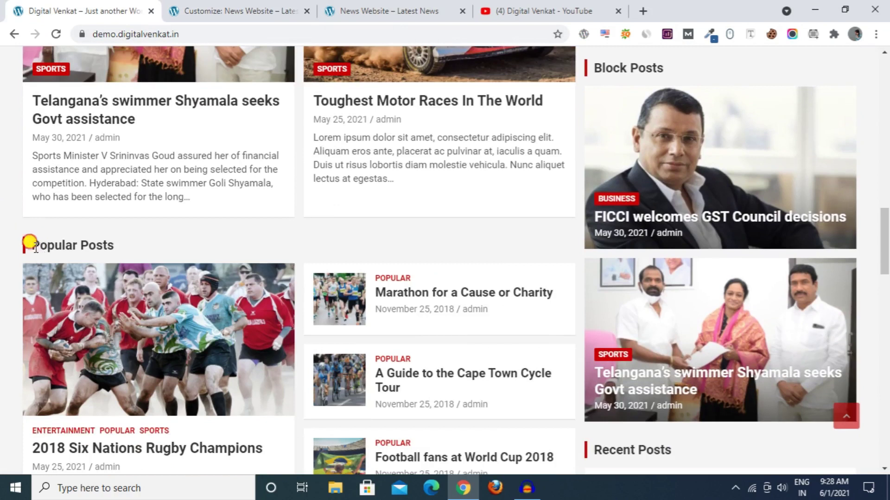
pyautogui.moveTo(36, 249); pyautogui.dragTo(137, 251)
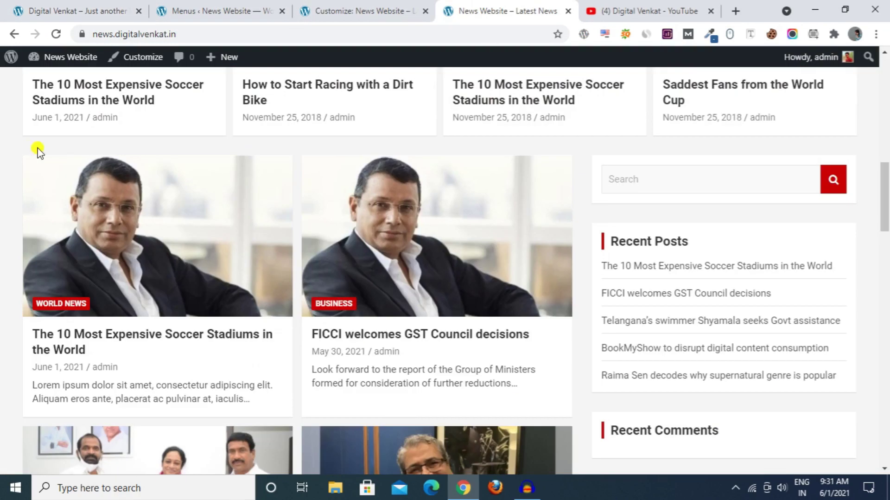
# Examine the live news site's latest posts list, its pagination and the You May Missed section
pyautogui.scroll(-15, 522, 312)
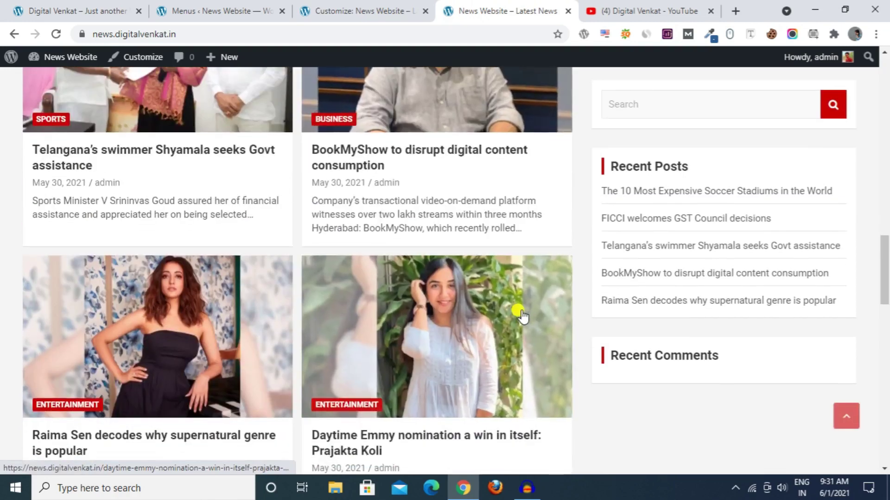
pyautogui.scroll(-15, 522, 312)
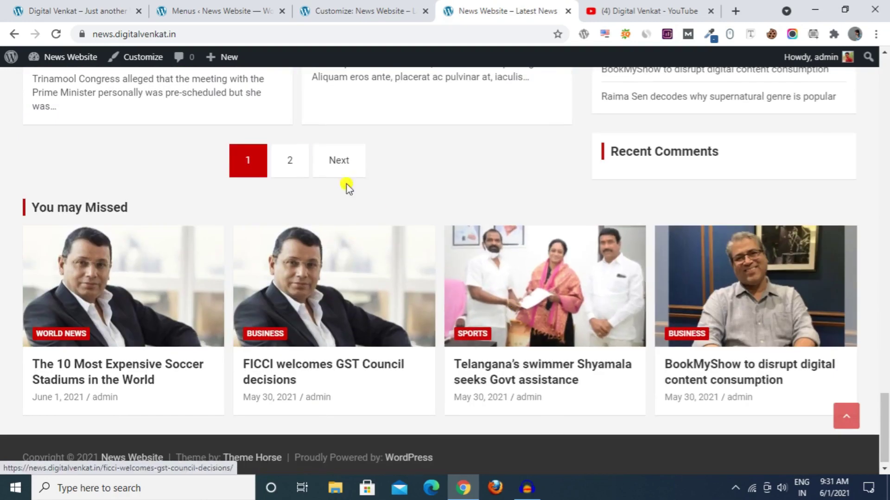
pyautogui.moveTo(884, 425); pyautogui.dragTo(884, 186)
# Examine the demo site's homepage layout from the World News section through Sports, Popular Posts, Business and Entertainment
pyautogui.click(76, 11)
pyautogui.scroll(3, 50, 298)
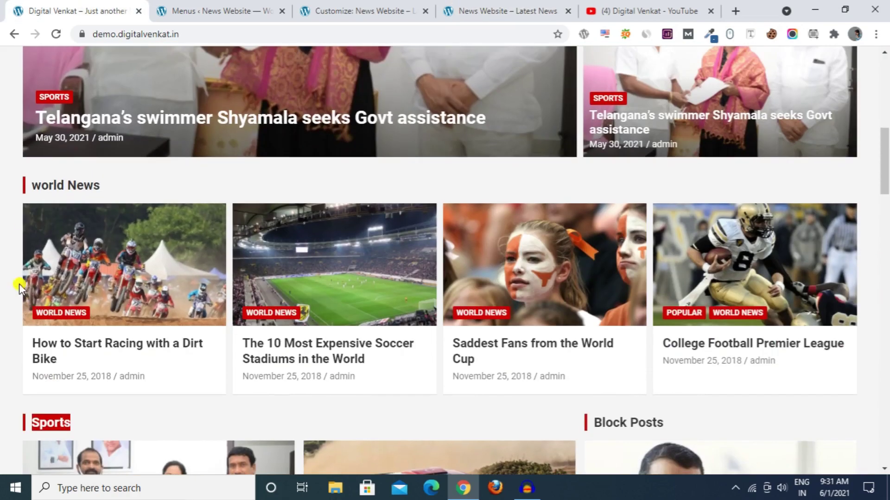
pyautogui.scroll(-5, 32, 179)
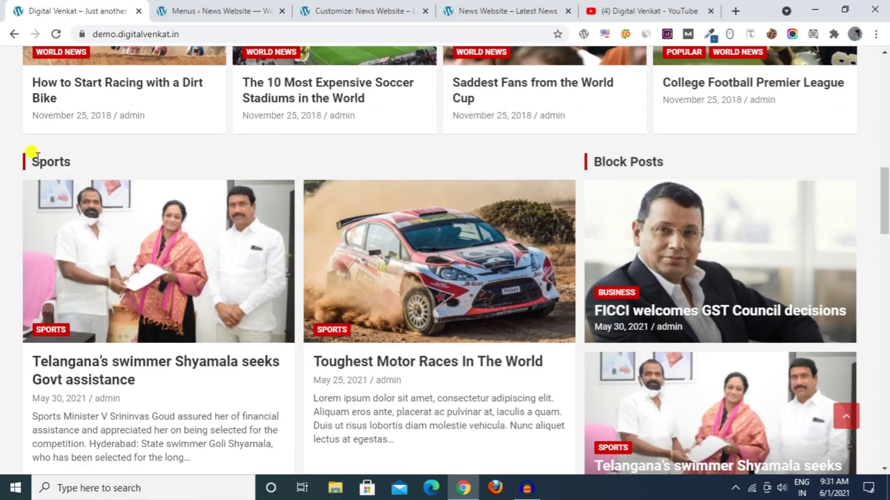
pyautogui.scroll(-3, 32, 157)
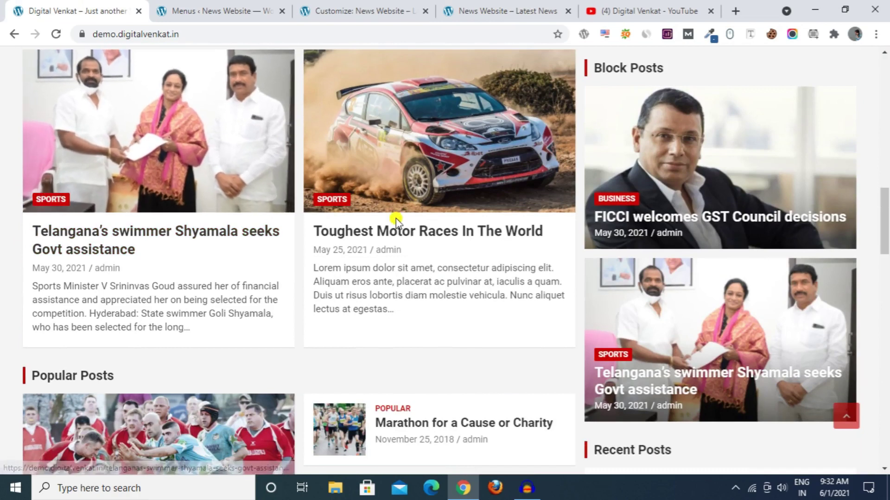
pyautogui.scroll(-4, 89, 194)
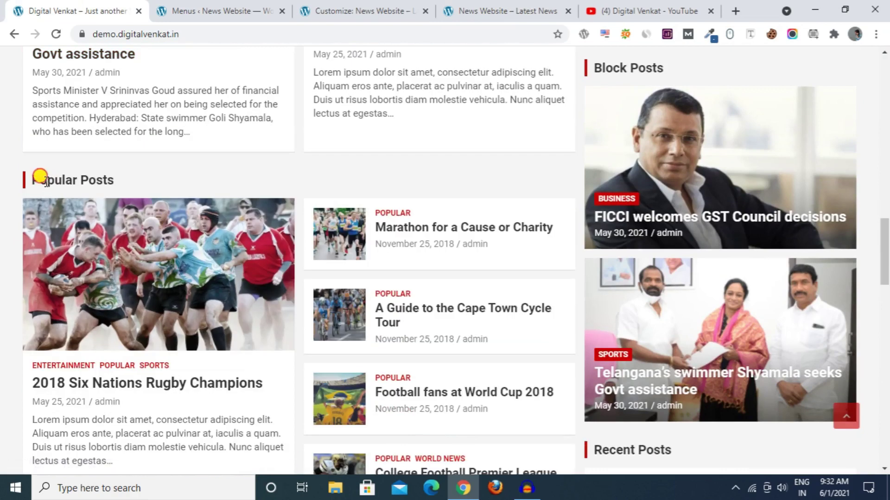
pyautogui.click(10, 260)
pyautogui.scroll(-2, 10, 260)
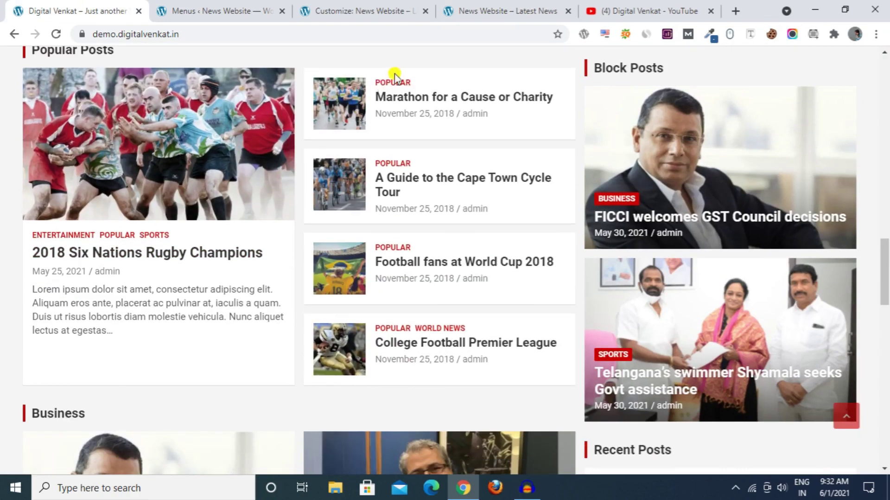
pyautogui.scroll(-6, 439, 284)
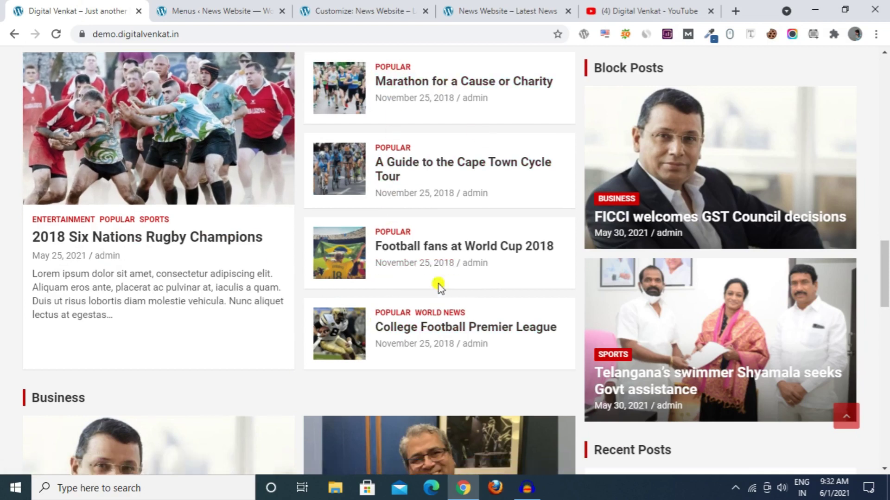
pyautogui.scroll(-3, 440, 224)
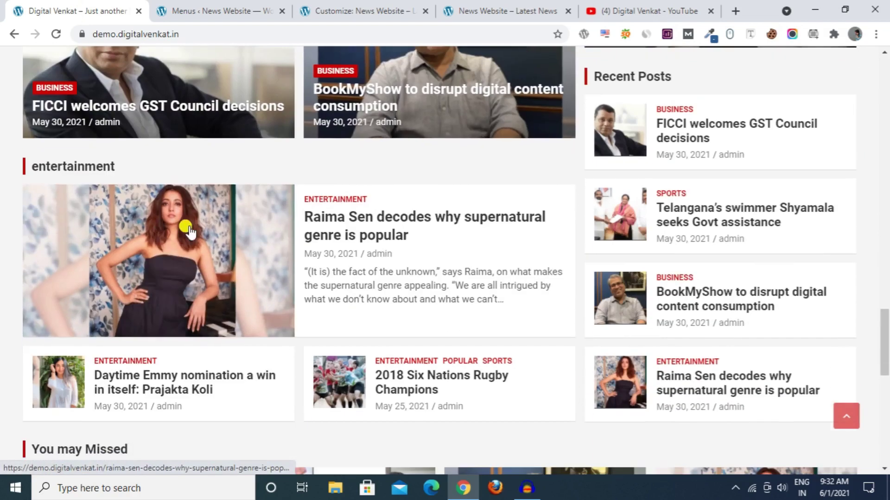
pyautogui.scroll(-5, 416, 281)
pyautogui.scroll(5, 413, 279)
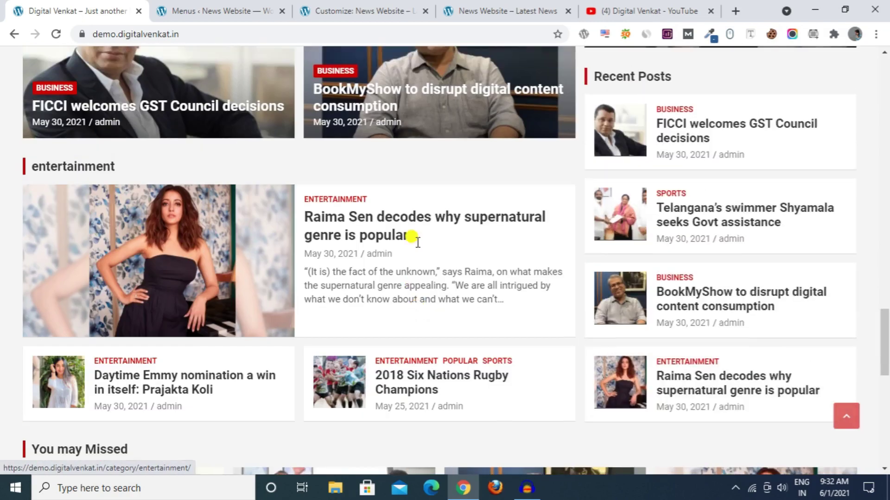
# Review the live site's posts below Popular Stories, leave the customizer and open the WordPress Reading Settings
pyautogui.click(462, 6)
pyautogui.scroll(4, 475, 169)
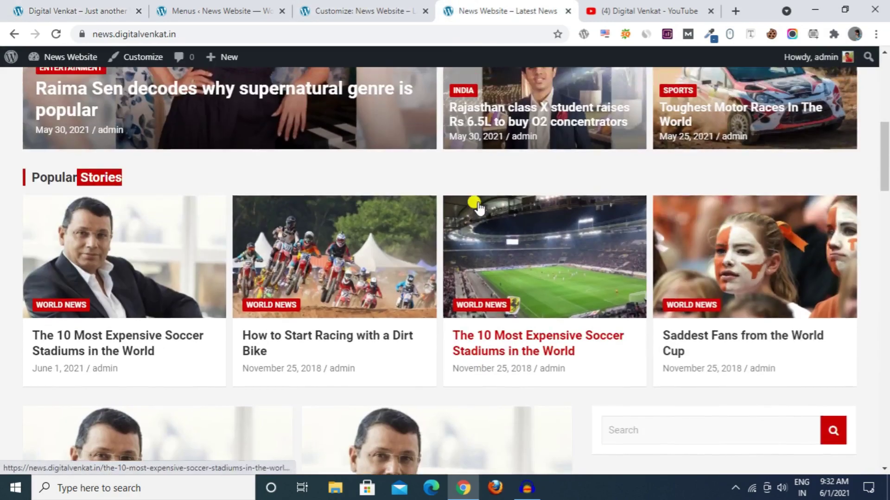
pyautogui.scroll(-5, 352, 195)
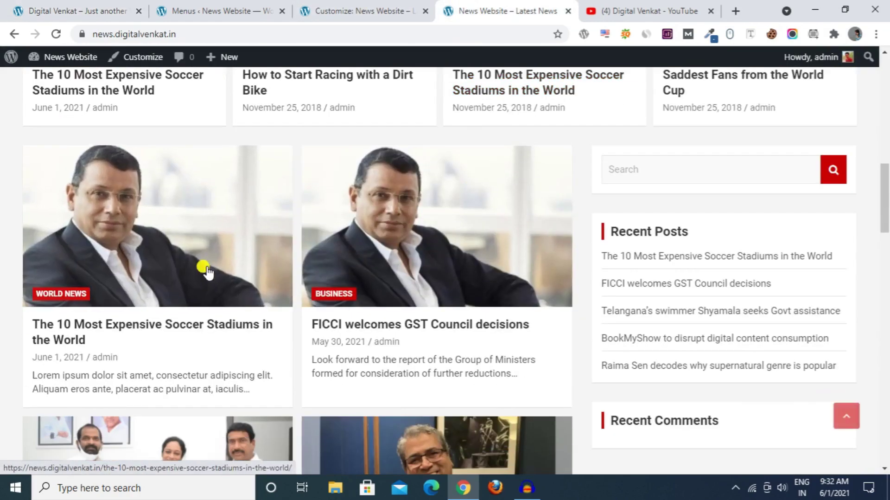
pyautogui.click(344, 10)
pyautogui.click(5, 62)
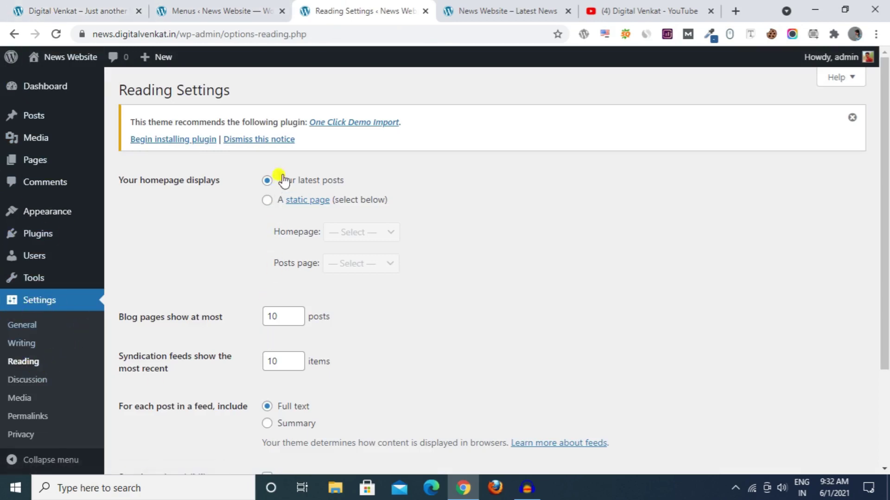
# Compare the live site's banner, Popular Stories and latest posts with the demo site's Entertainment section
pyautogui.click(507, 20)
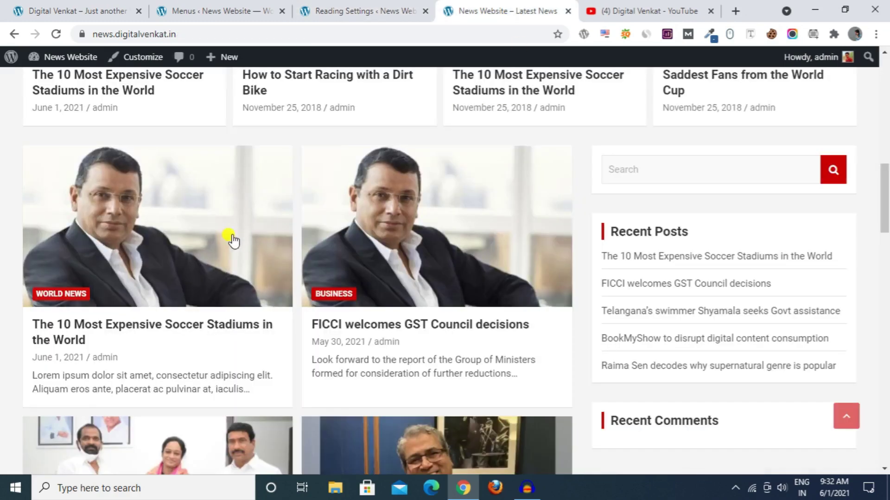
pyautogui.scroll(5, 238, 334)
pyautogui.scroll(-1, 241, 337)
pyautogui.scroll(-1, 241, 339)
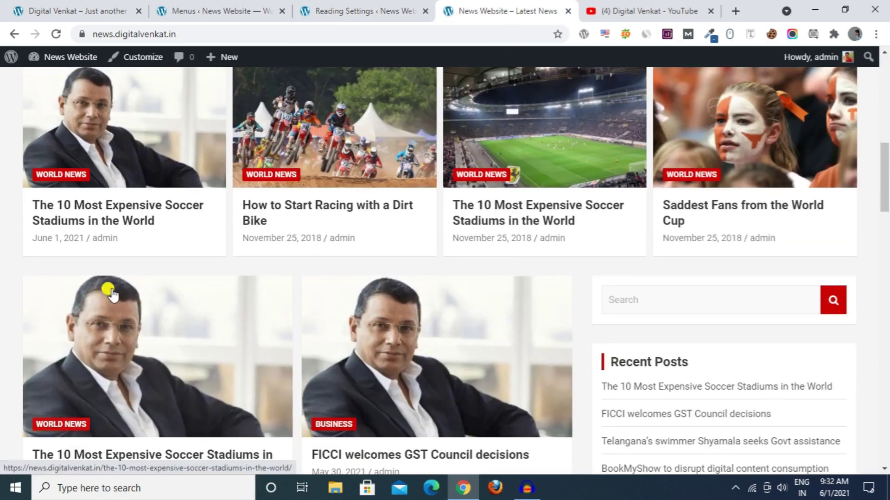
pyautogui.scroll(4, 383, 201)
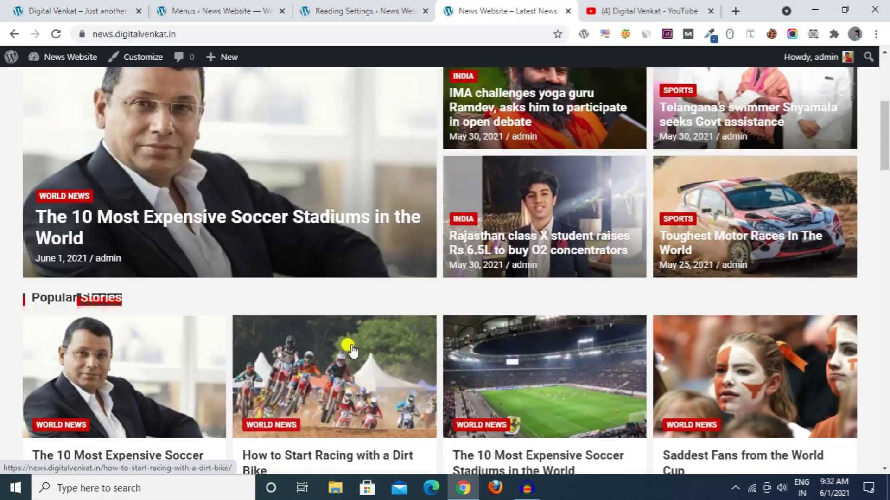
pyautogui.scroll(-5, 732, 227)
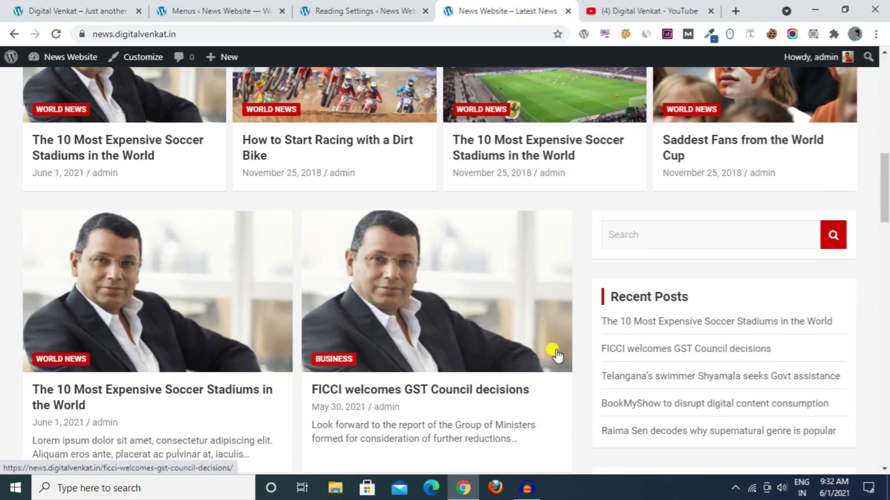
pyautogui.scroll(-1, 533, 380)
pyautogui.click(121, 6)
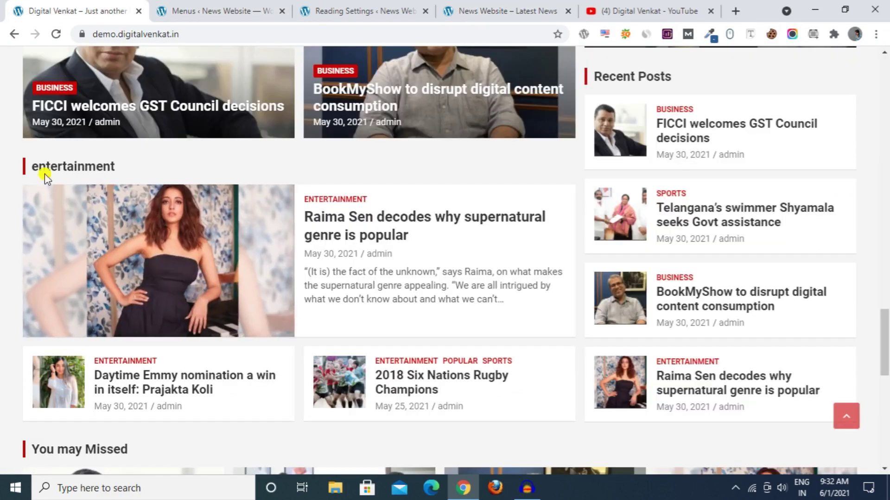
# Set the homepage to display a static page, choose Home as the homepage, and save the Reading Settings
pyautogui.click(321, 7)
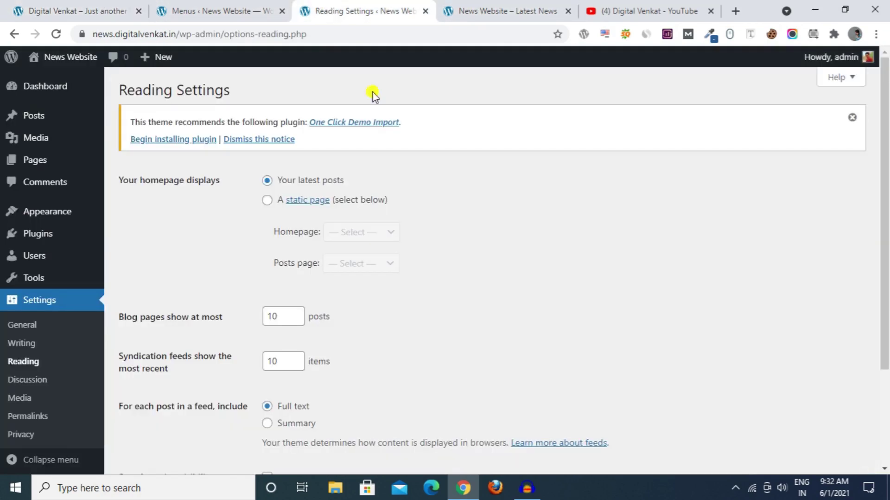
pyautogui.click(267, 200)
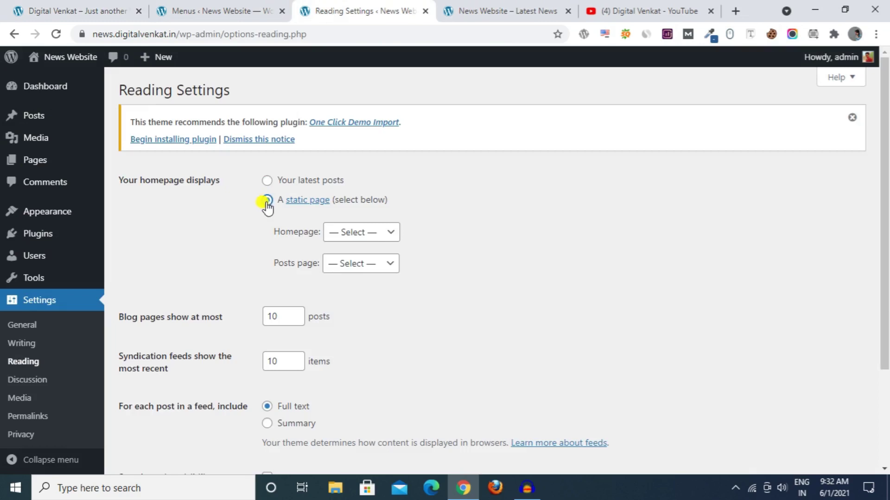
pyautogui.click(371, 234)
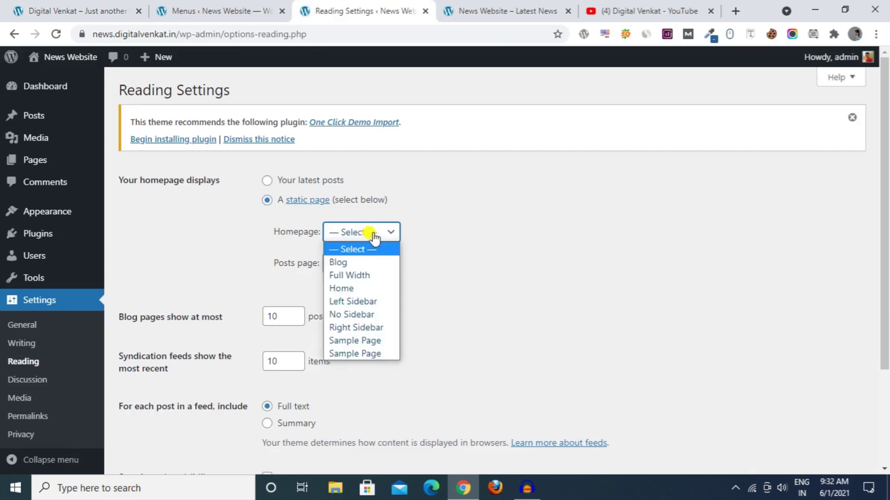
pyautogui.click(372, 292)
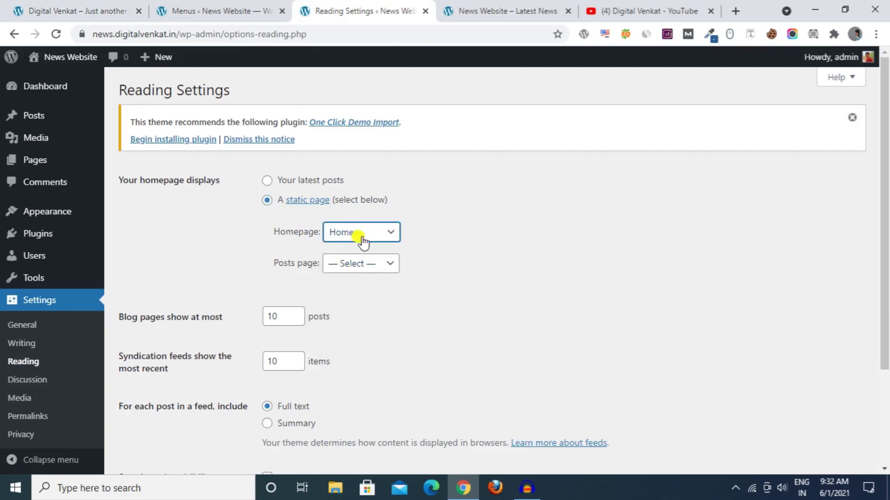
pyautogui.scroll(-3, 412, 257)
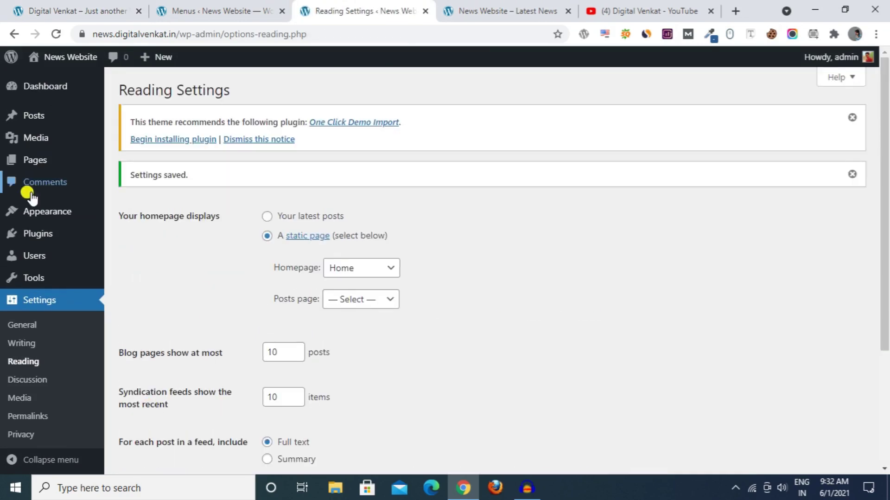
# Open the theme customizer and go to the Front Page Content Section widget area
pyautogui.moveTo(31, 216)
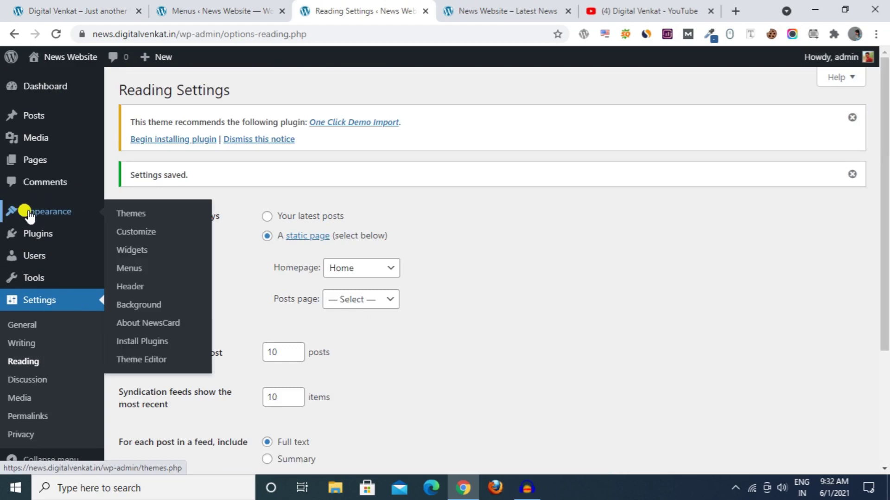
pyautogui.click(137, 233)
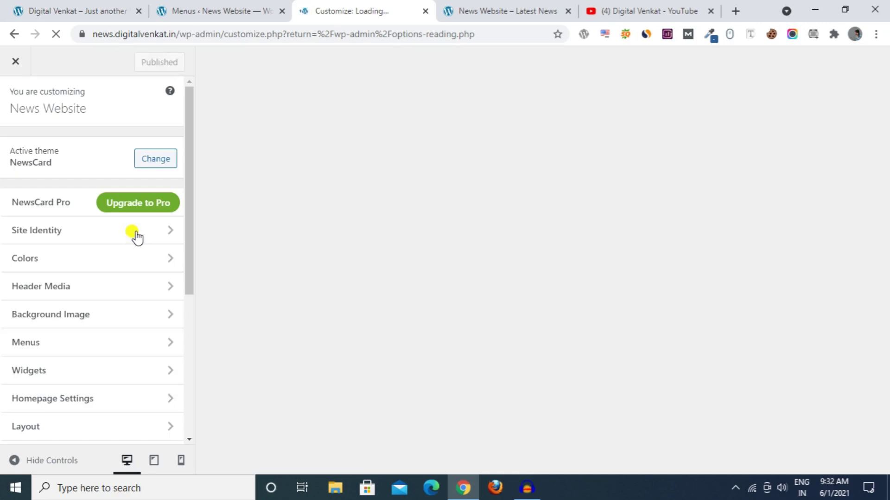
pyautogui.click(116, 364)
pyautogui.click(10, 99)
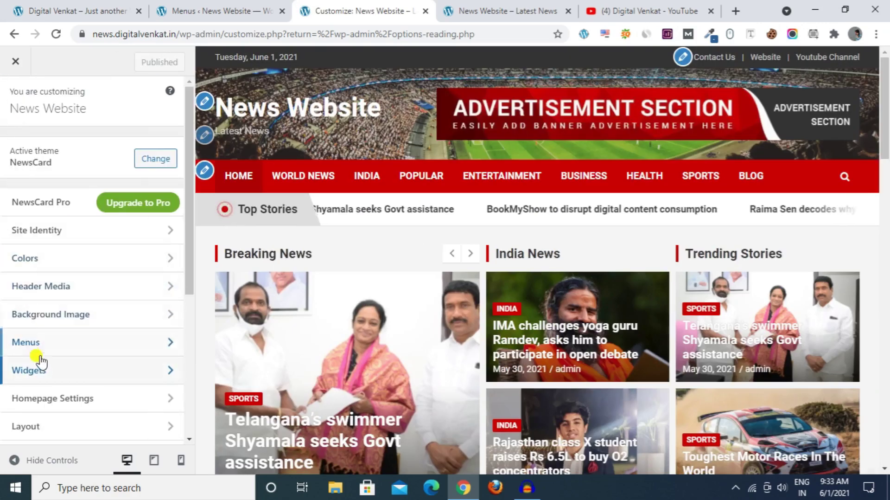
pyautogui.click(49, 370)
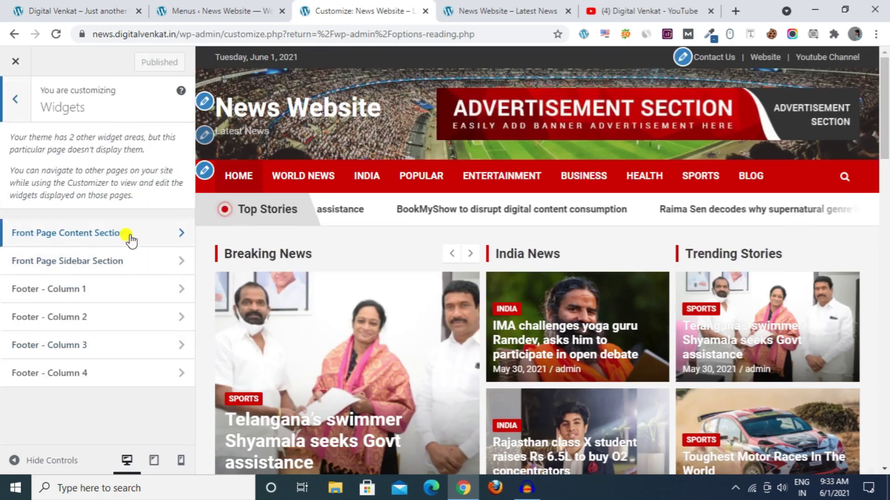
pyautogui.click(130, 238)
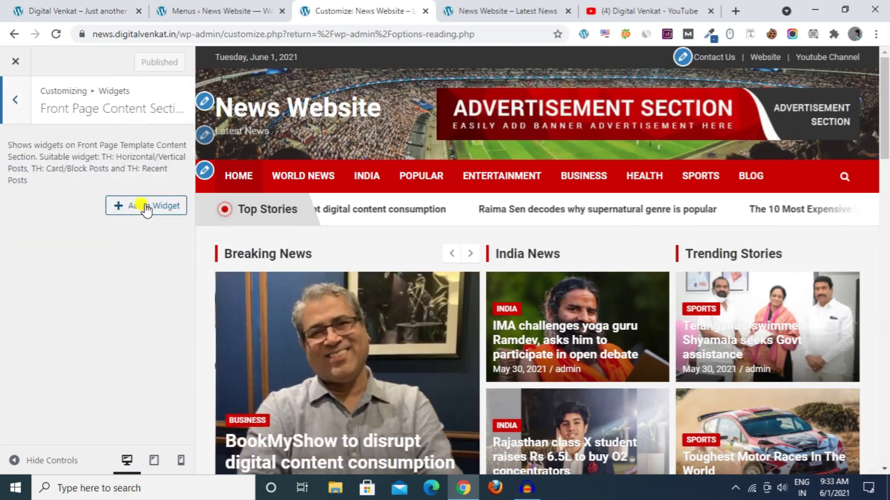
# Add a TH: Horizontal/Vertical Posts widget to the Front Page Content Section and check it in the preview
pyautogui.click(146, 208)
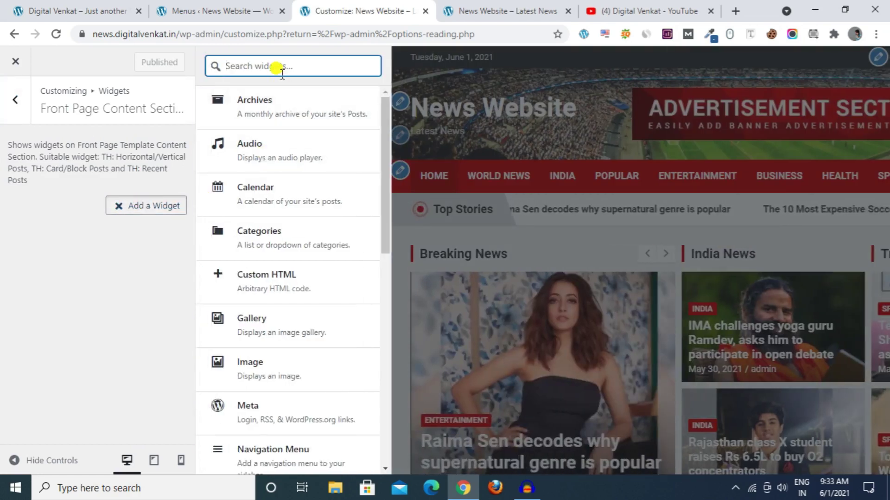
pyautogui.write('hor')
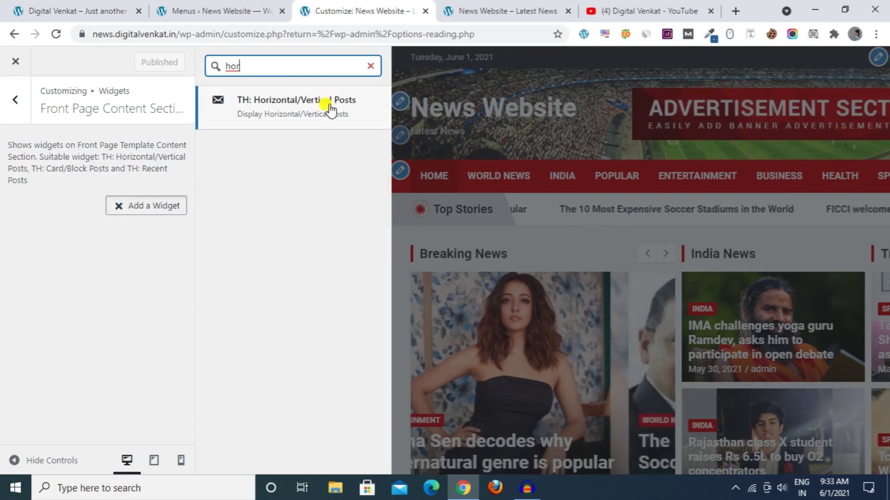
pyautogui.click(330, 110)
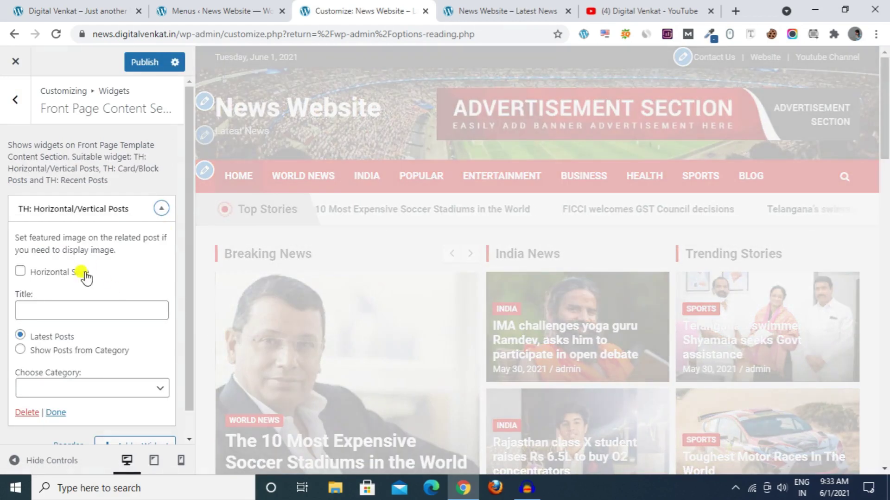
pyautogui.scroll(-9, 466, 294)
pyautogui.scroll(3, 417, 222)
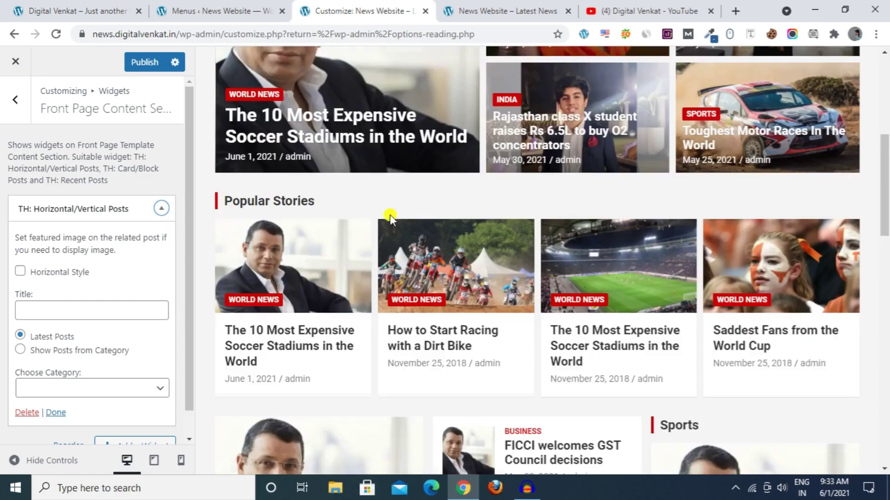
pyautogui.scroll(-7, 302, 241)
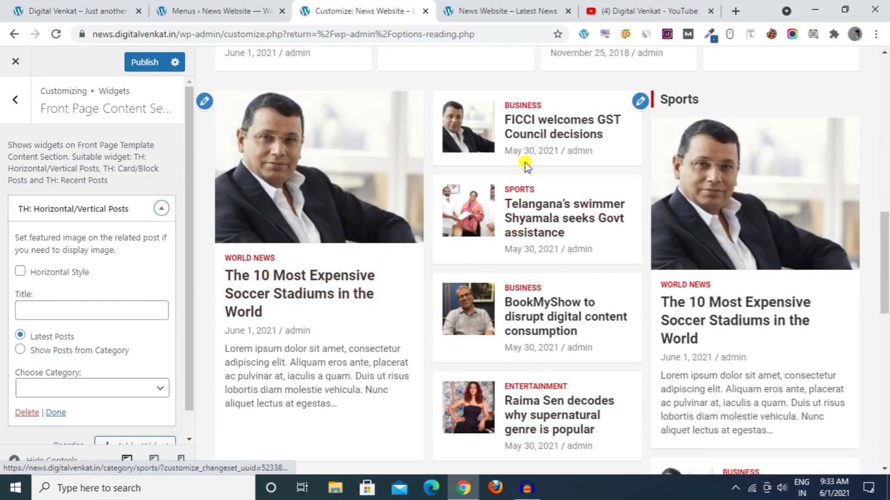
# Copy the Popular Posts heading from the demo site and use it as the Horizontal/Vertical Posts widget's title
pyautogui.click(72, 10)
pyautogui.scroll(-1, 382, 294)
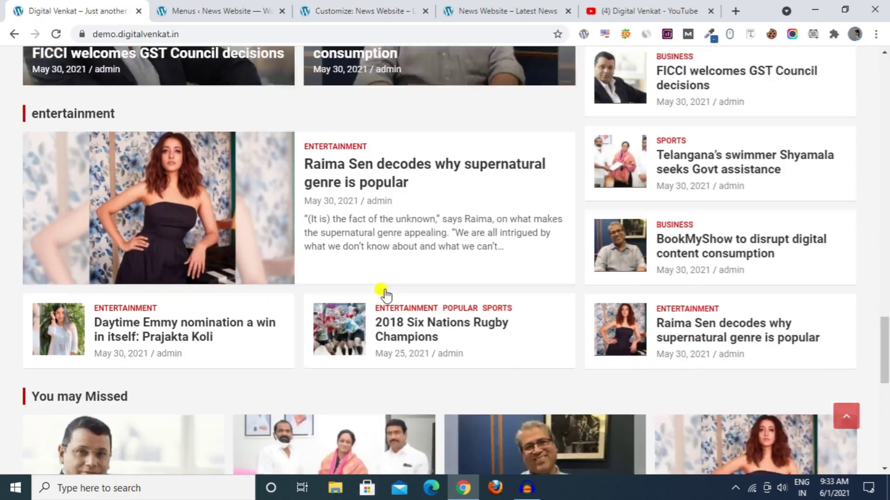
pyautogui.scroll(12, 383, 295)
pyautogui.scroll(5, 383, 293)
pyautogui.scroll(-6, 348, 296)
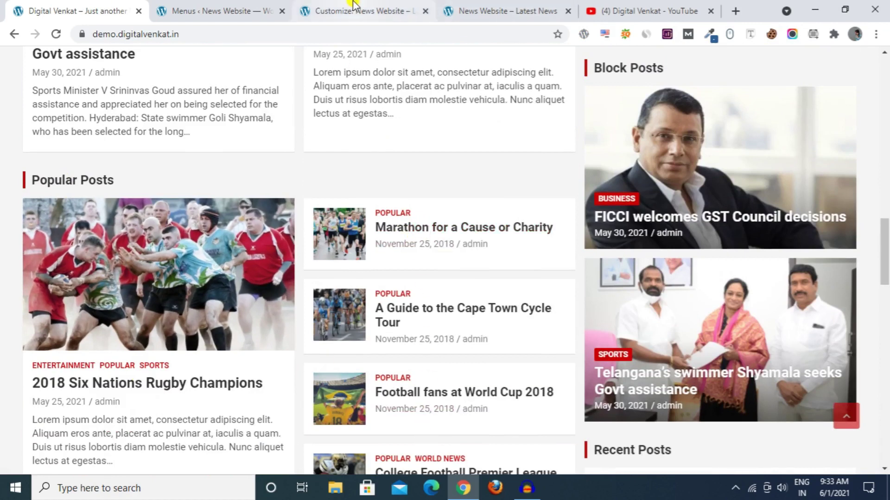
pyautogui.click(354, 5)
pyautogui.click(79, 11)
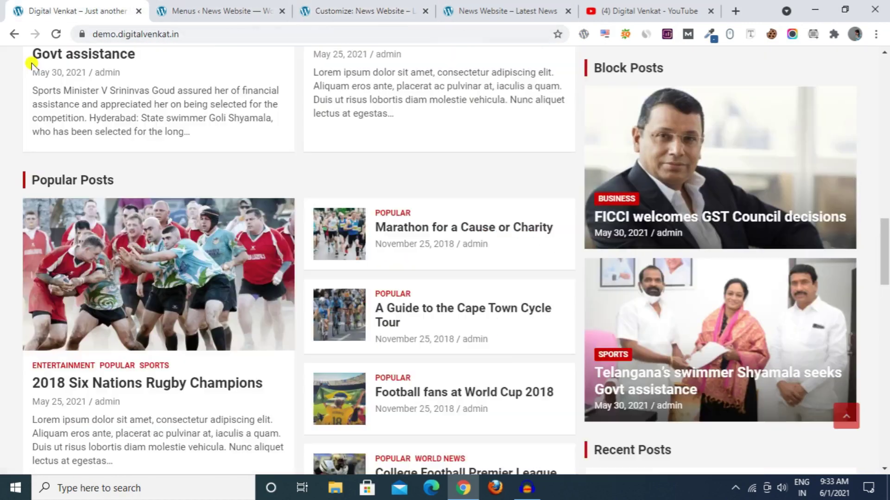
pyautogui.doubleClick(96, 178)
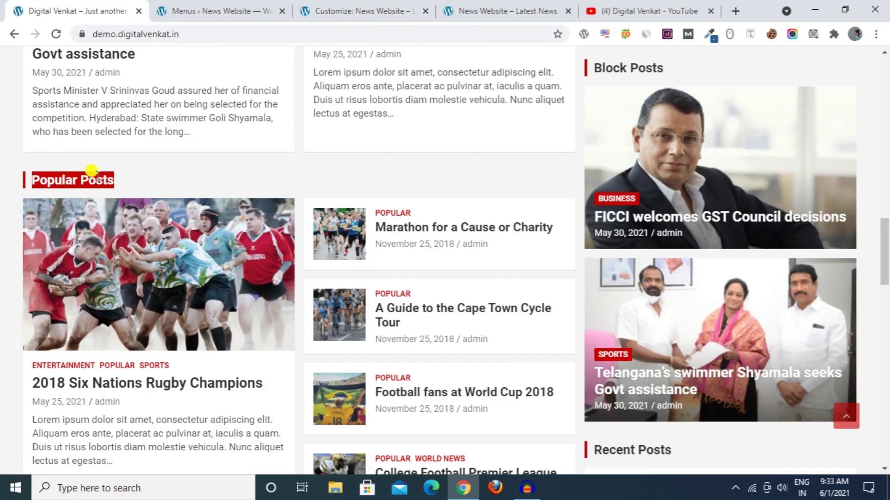
pyautogui.click(319, 11)
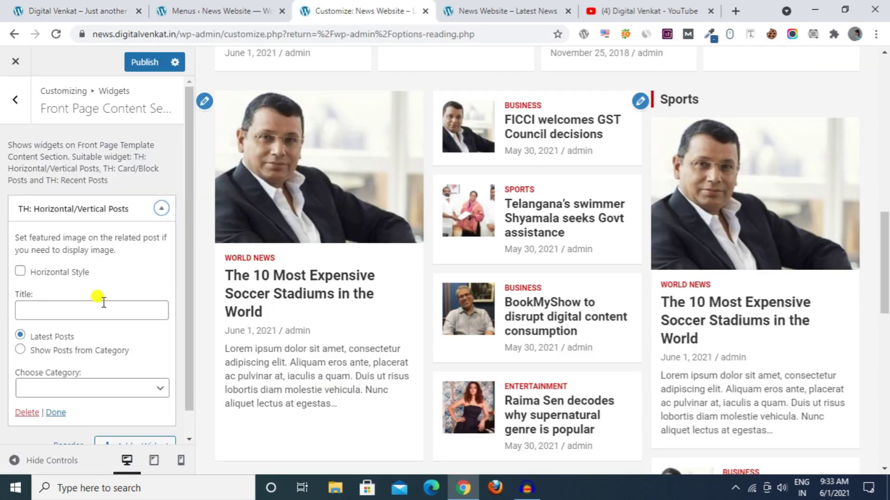
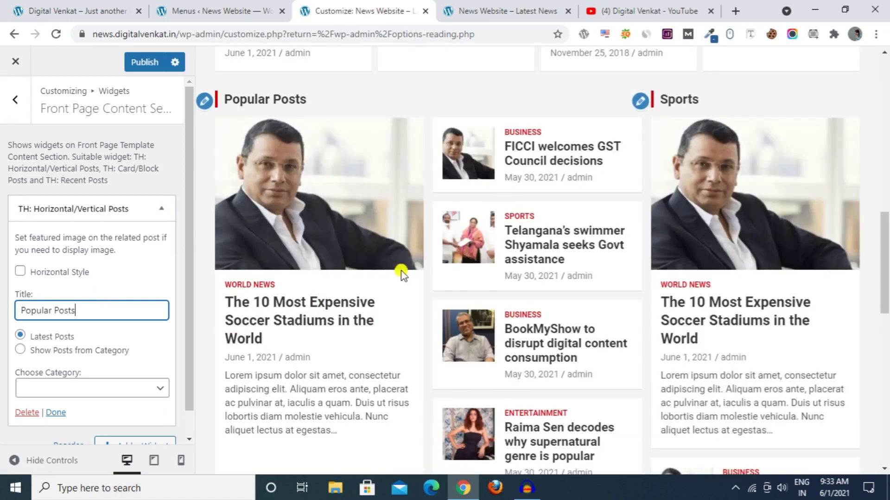
pyautogui.scroll(-1, 378, 272)
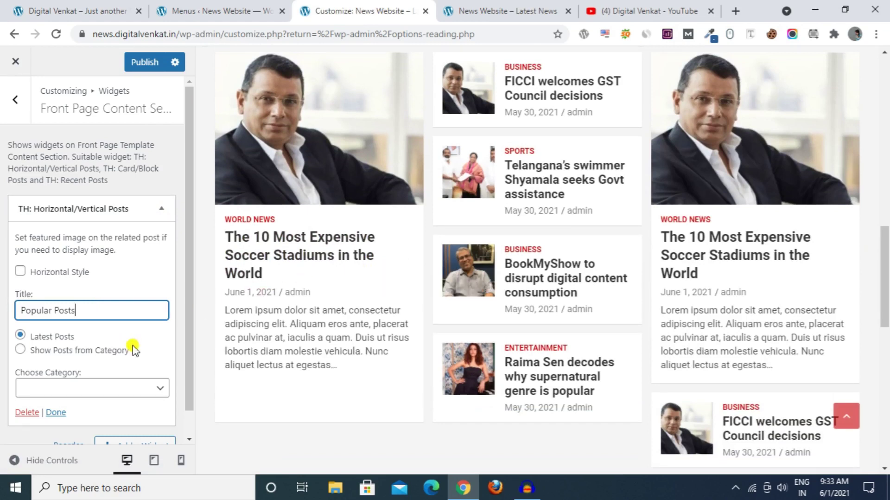
# Look through the Popular Posts widget's category choices, then try its Horizontal Style layout in the preview
pyautogui.click(83, 388)
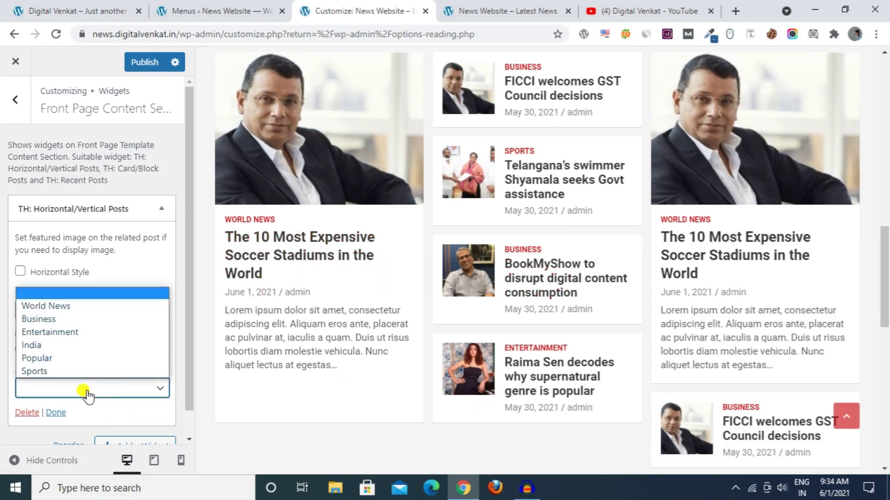
pyautogui.click(129, 391)
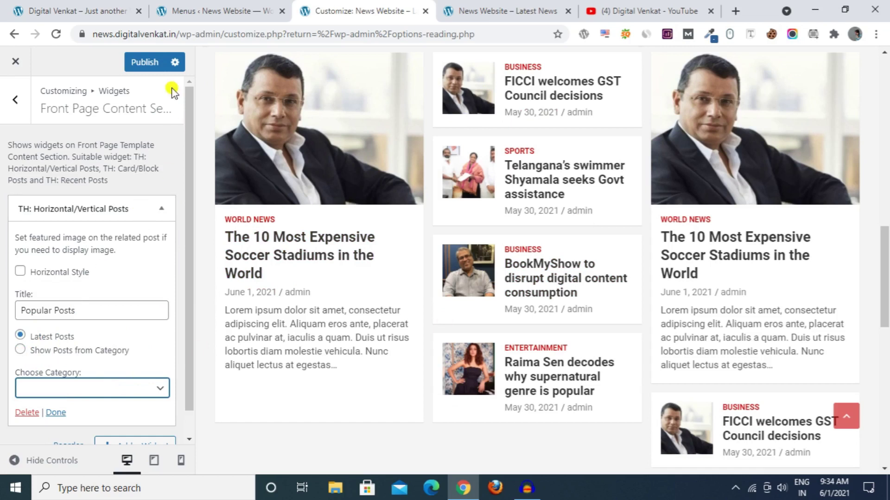
pyautogui.click(19, 273)
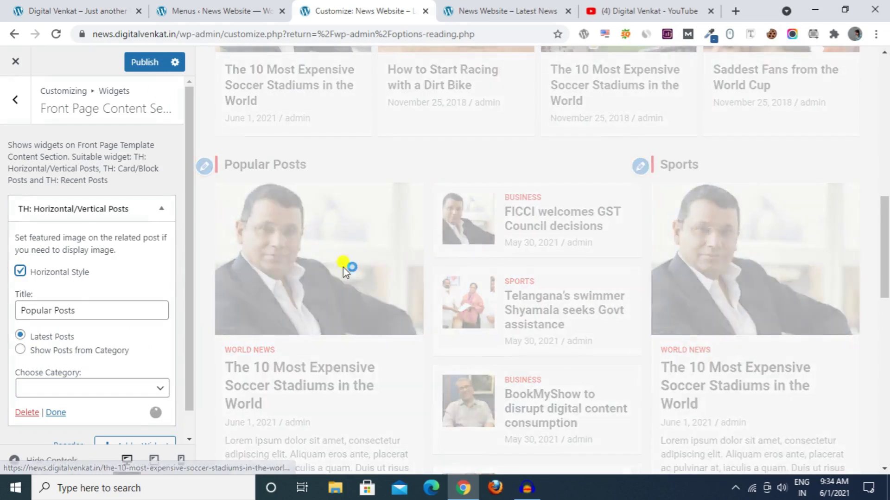
pyautogui.scroll(-2, 411, 299)
pyautogui.scroll(1, 433, 310)
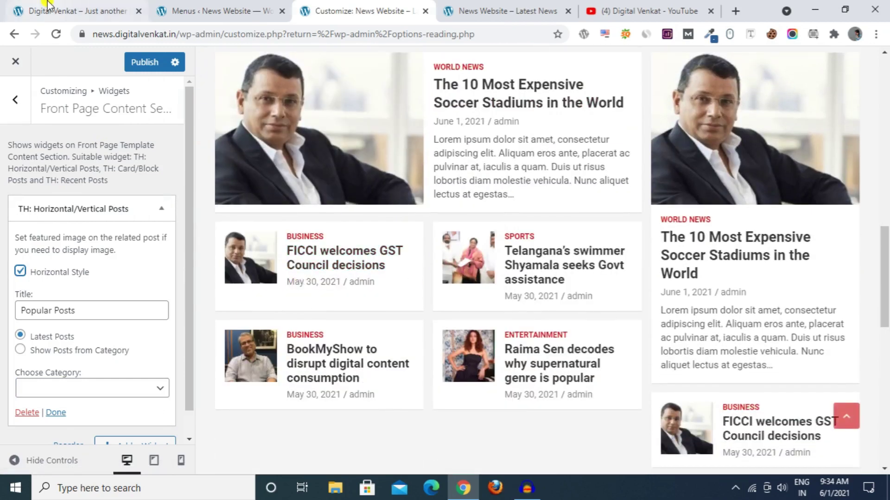
# Compare the layout with the demo site's Entertainment section and turn Horizontal Style off for the Popular Posts widget
pyautogui.click(76, 10)
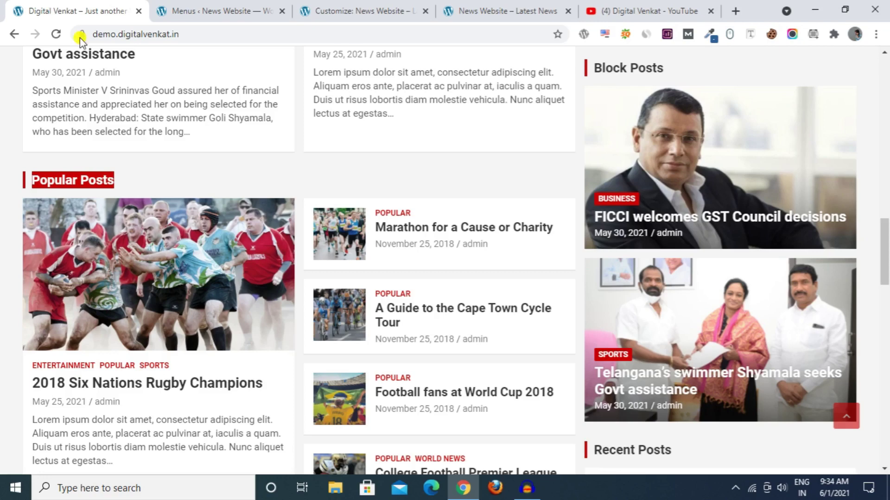
pyautogui.scroll(-12, 377, 350)
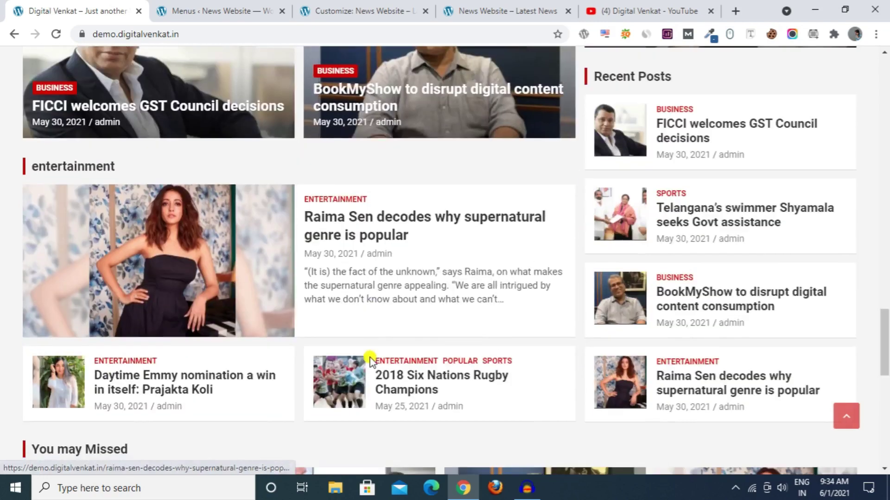
pyautogui.scroll(7, 387, 146)
pyautogui.scroll(-5, 388, 260)
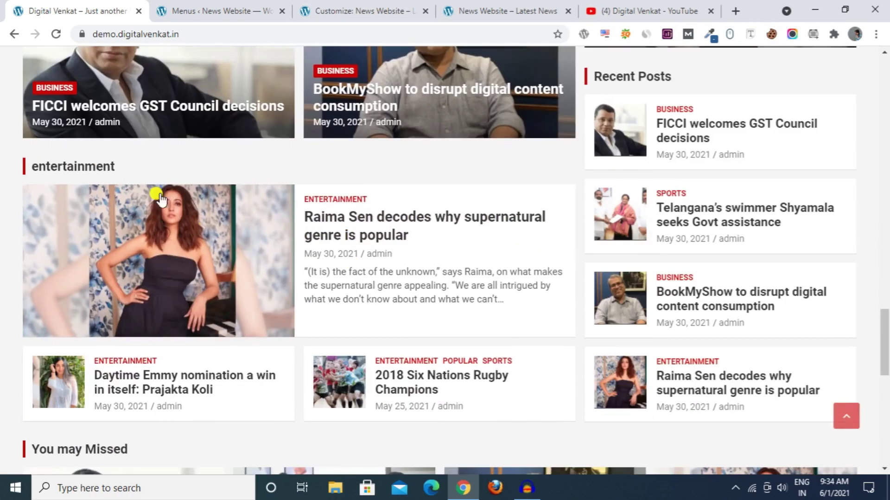
pyautogui.scroll(-3, 547, 260)
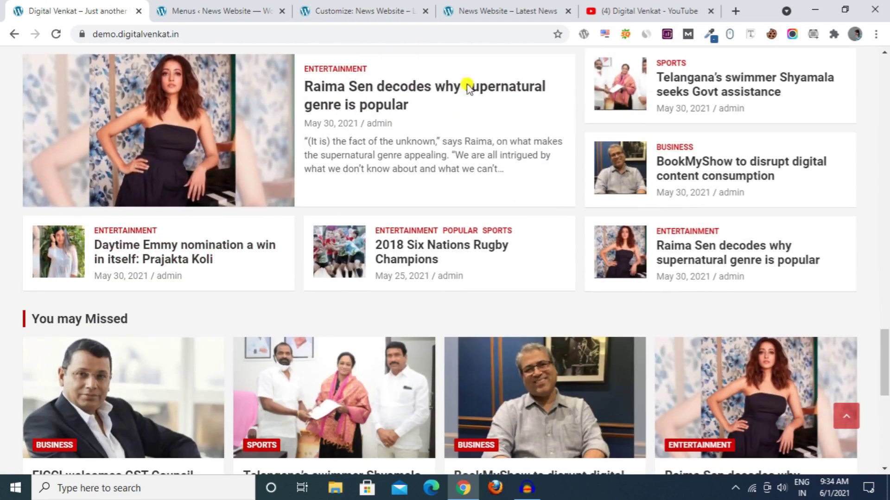
pyautogui.click(379, 6)
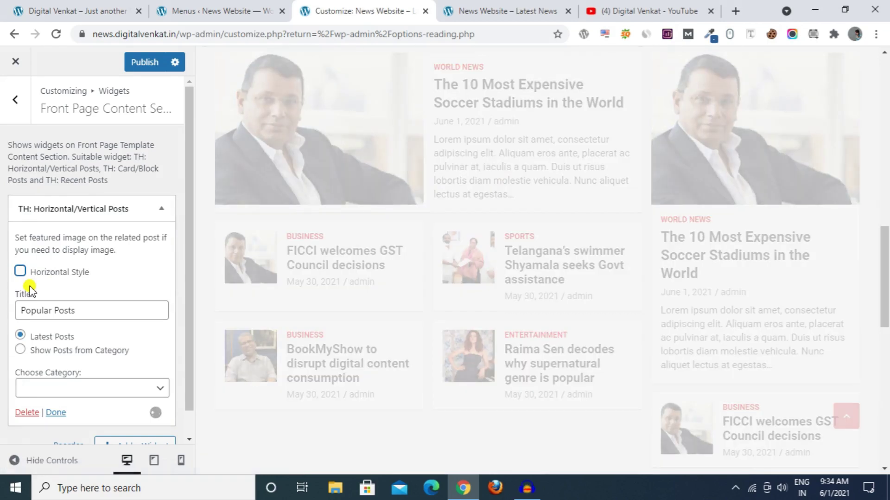
# Collapse the Horizontal/Vertical Posts widget and add a TH: Card/Block Posts widget below it
pyautogui.click(163, 215)
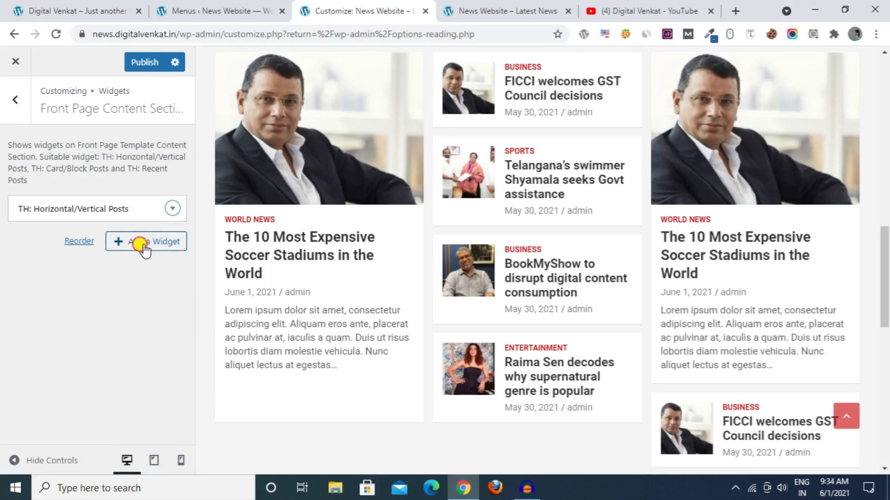
pyautogui.click(145, 244)
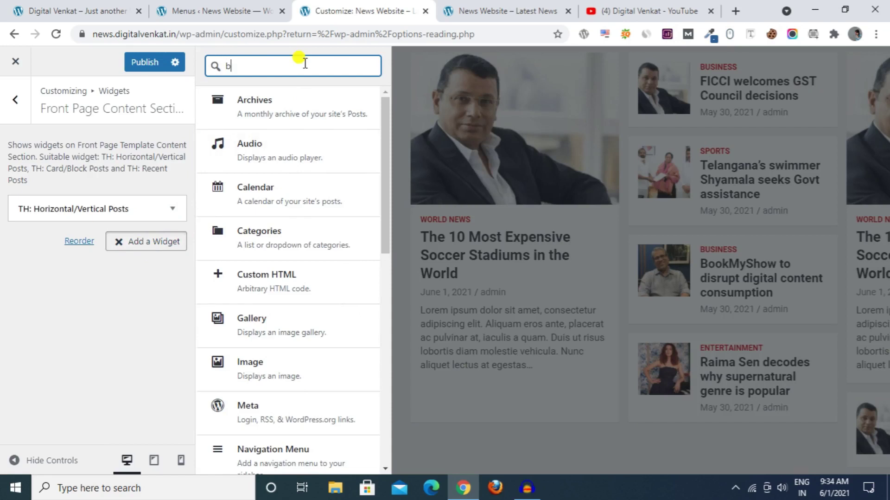
pyautogui.write('lo')
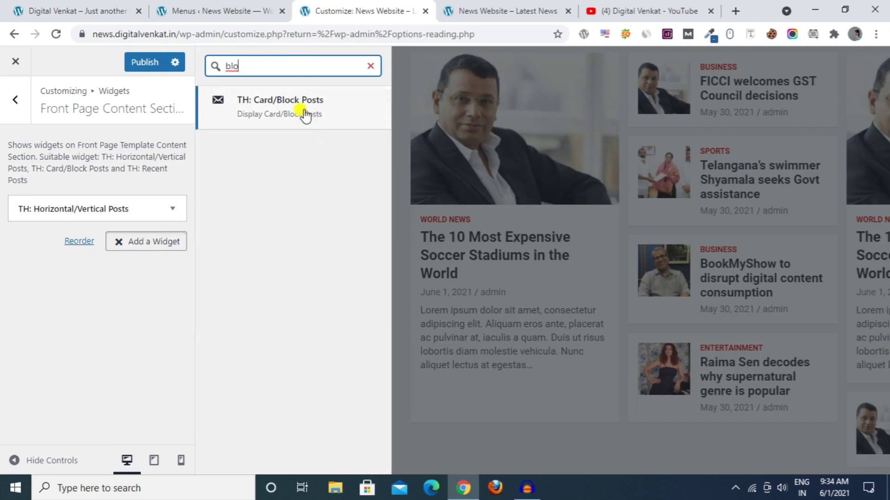
pyautogui.click(305, 114)
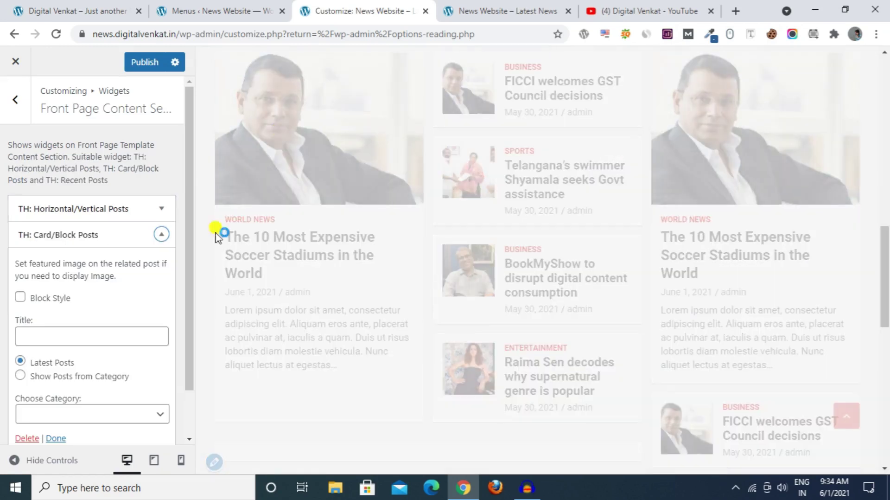
# Examine the new Card/Block Posts section in the preview and compare it with the content sections on the demo site
pyautogui.scroll(-5, 337, 199)
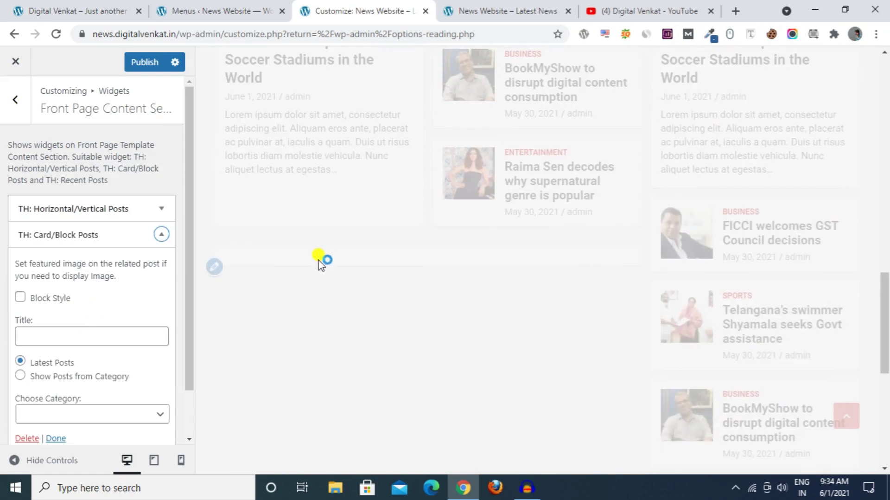
pyautogui.scroll(-3, 295, 275)
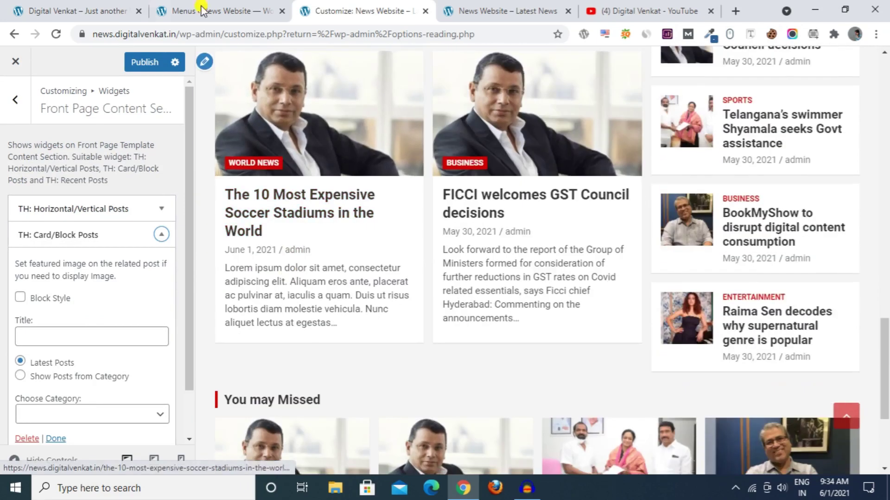
pyautogui.hotkey('ctrl', '1')
pyautogui.scroll(2, 237, 280)
pyautogui.scroll(6, 223, 297)
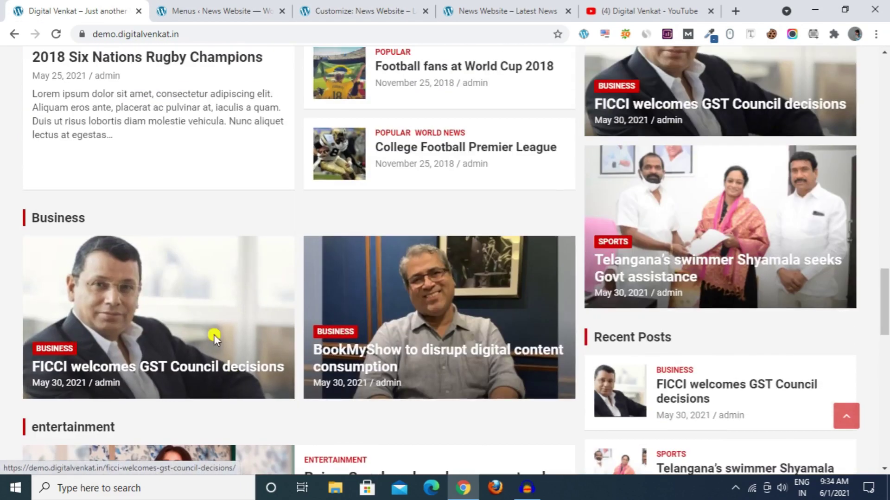
pyautogui.scroll(-12, 241, 332)
pyautogui.scroll(18, 149, 312)
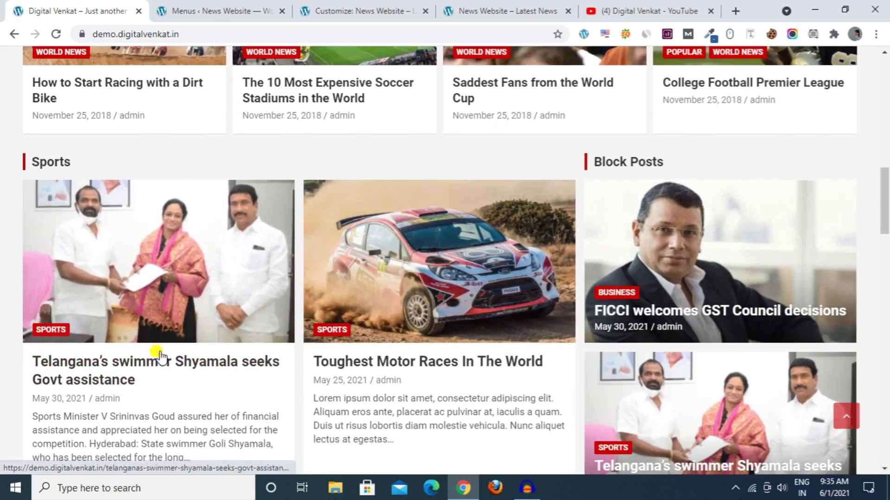
# Title the new Card/Block Posts widget Sports, choose the Sports category for it, and collapse the widget
pyautogui.click(345, 7)
pyautogui.click(95, 336)
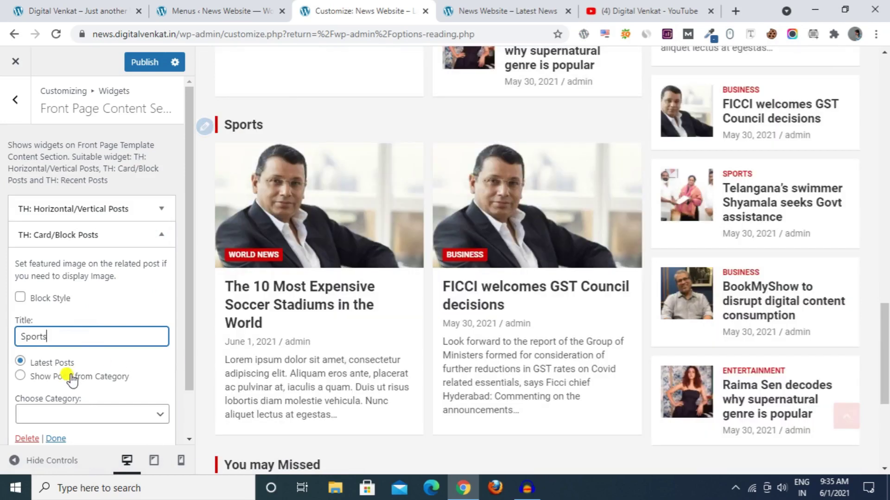
pyautogui.click(42, 413)
pyautogui.click(50, 398)
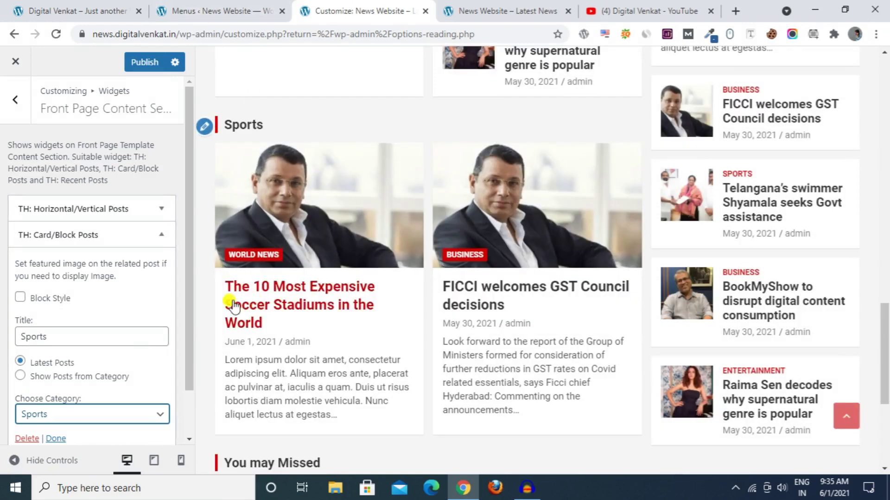
pyautogui.click(156, 234)
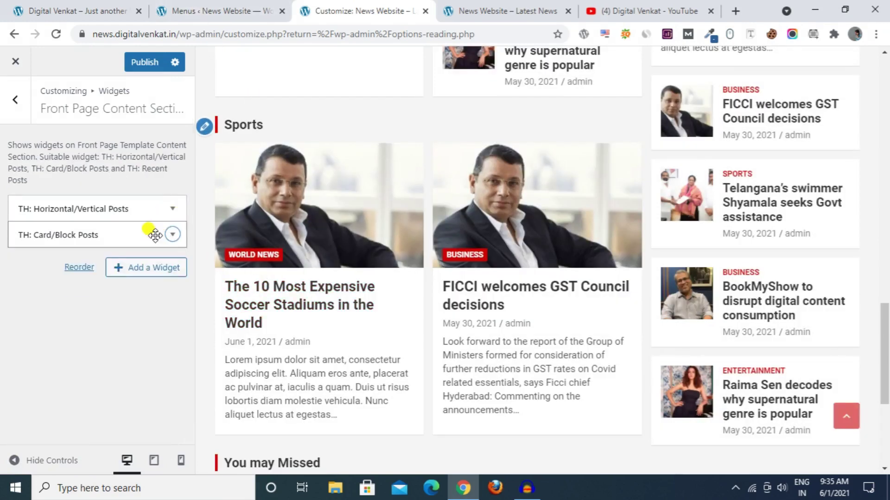
# Check the section order on the demo site and move the Card/Block Posts widget above the Horizontal/Vertical Posts widget
pyautogui.click(88, 11)
pyautogui.moveTo(40, 159); pyautogui.dragTo(77, 163)
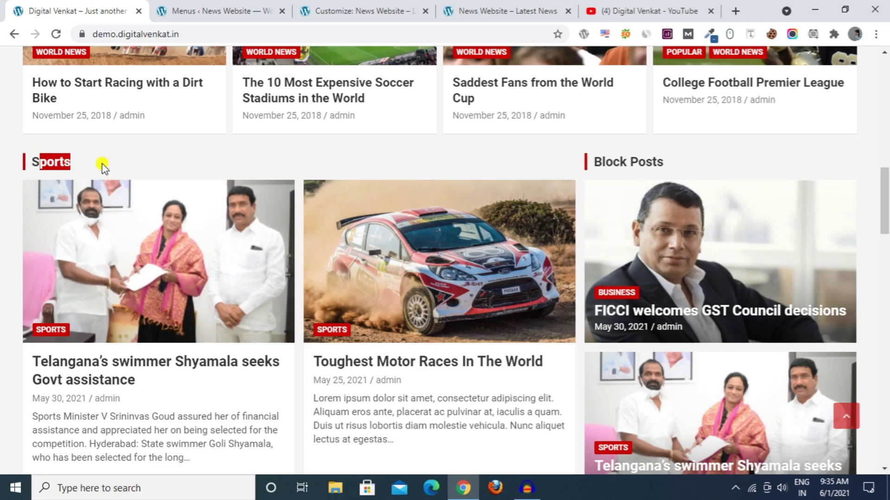
pyautogui.scroll(-7, 103, 167)
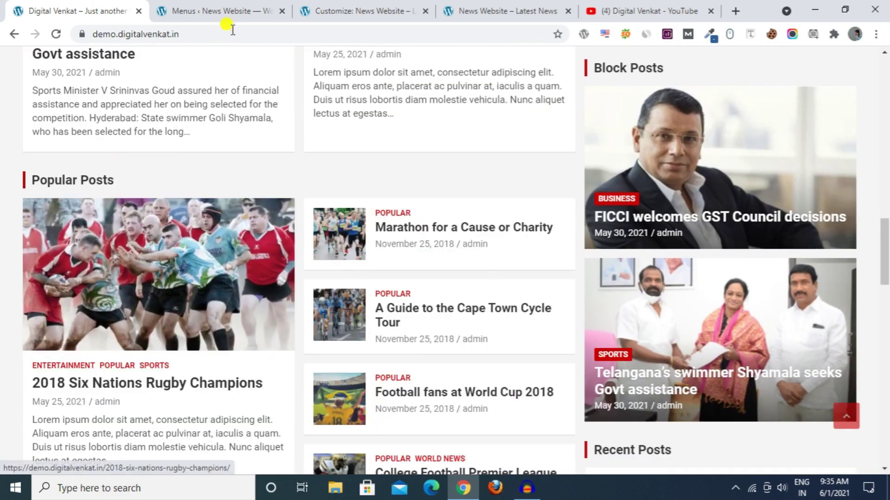
pyautogui.click(338, 11)
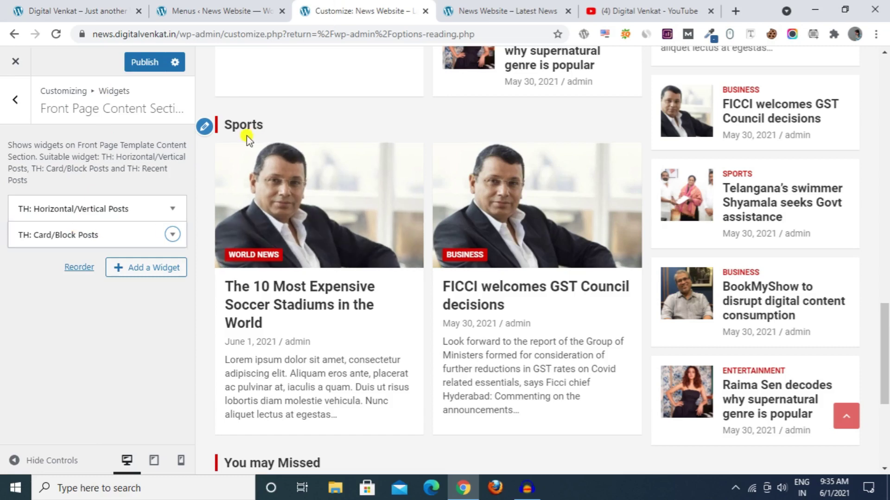
pyautogui.scroll(-4, 263, 175)
pyautogui.scroll(12, 263, 175)
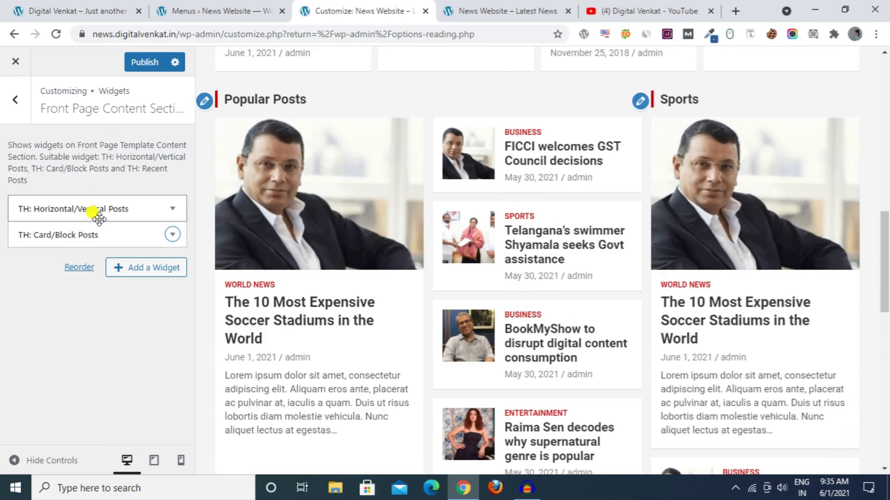
pyautogui.moveTo(69, 233); pyautogui.dragTo(66, 205)
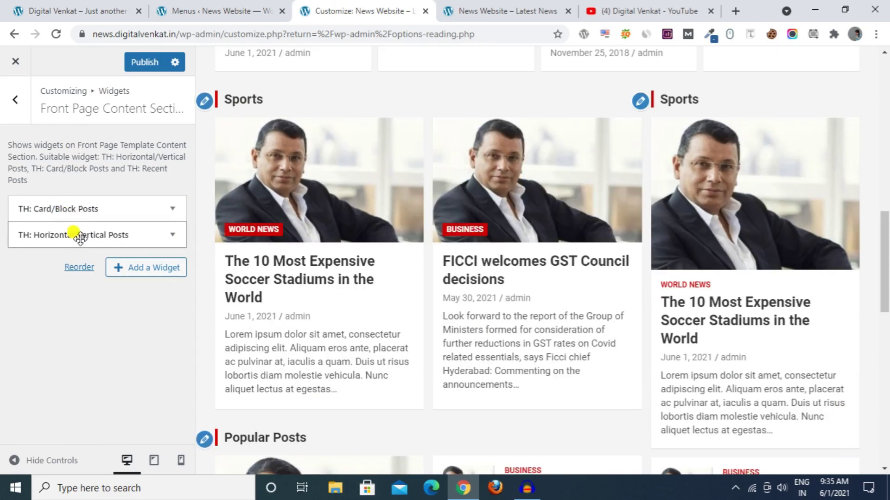
# Publish the reordered widgets, then reload the live news site and review its Sports section
pyautogui.scroll(-7, 299, 231)
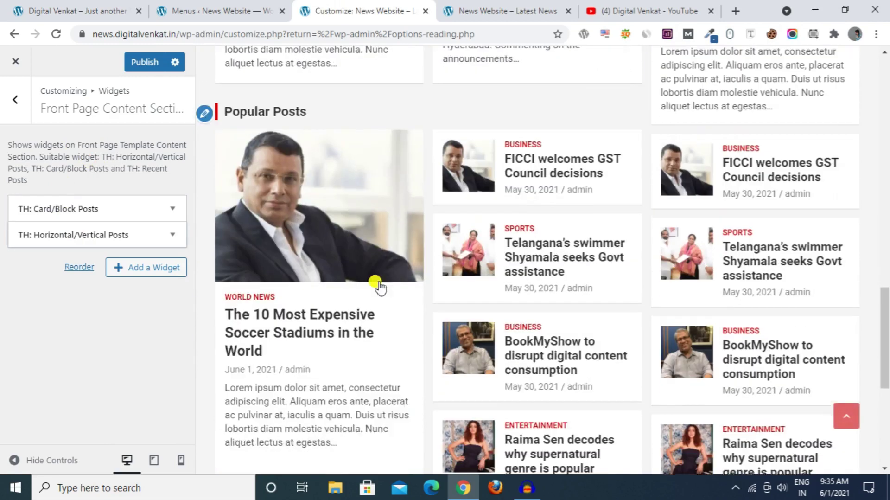
pyautogui.click(146, 63)
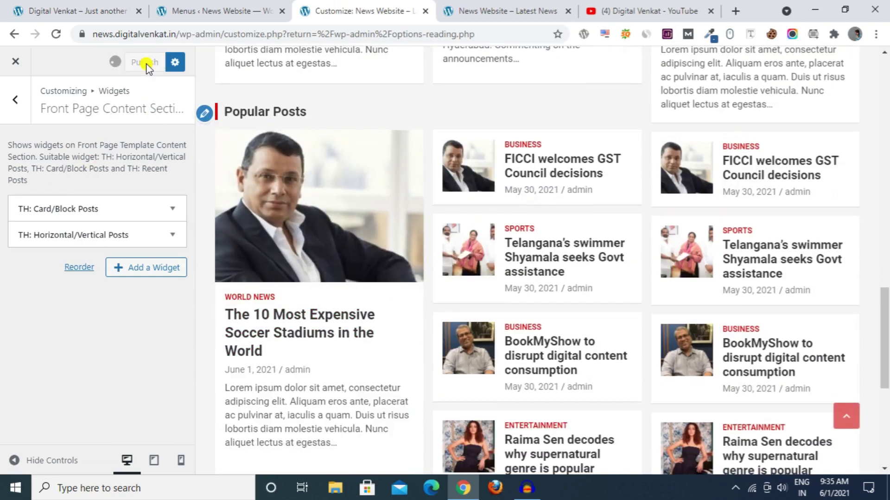
pyautogui.click(506, 10)
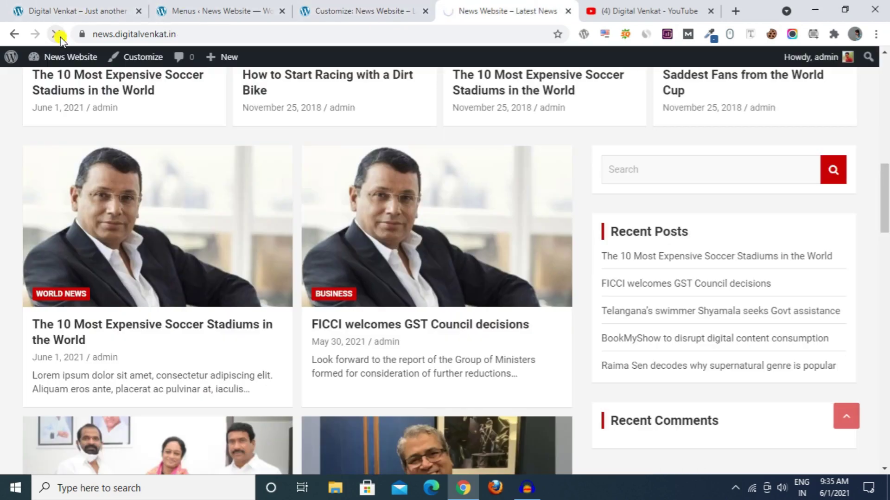
pyautogui.scroll(6, 72, 232)
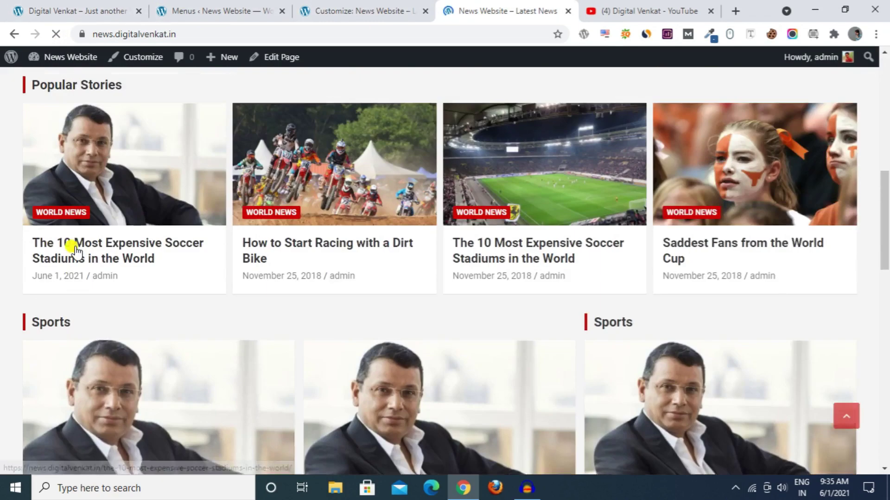
pyautogui.scroll(-6, 74, 245)
pyautogui.moveTo(27, 141); pyautogui.dragTo(106, 150)
pyautogui.click(105, 149)
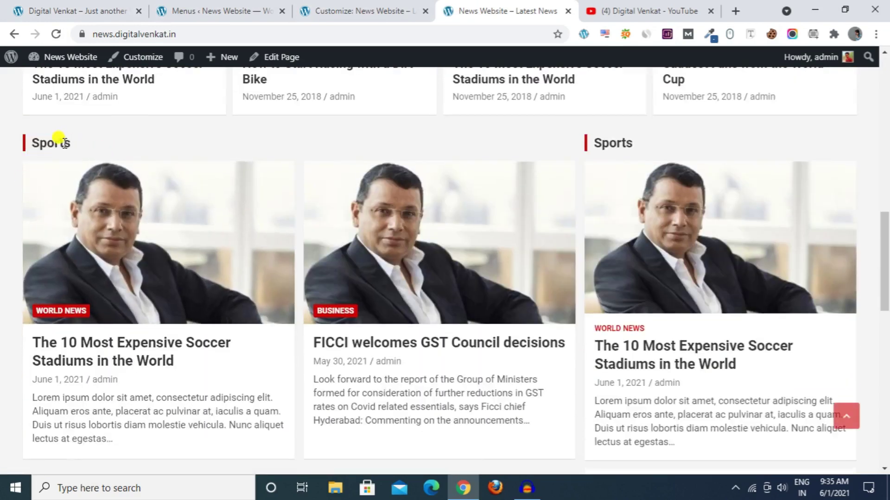
pyautogui.scroll(-4, 541, 288)
pyautogui.scroll(4, 243, 207)
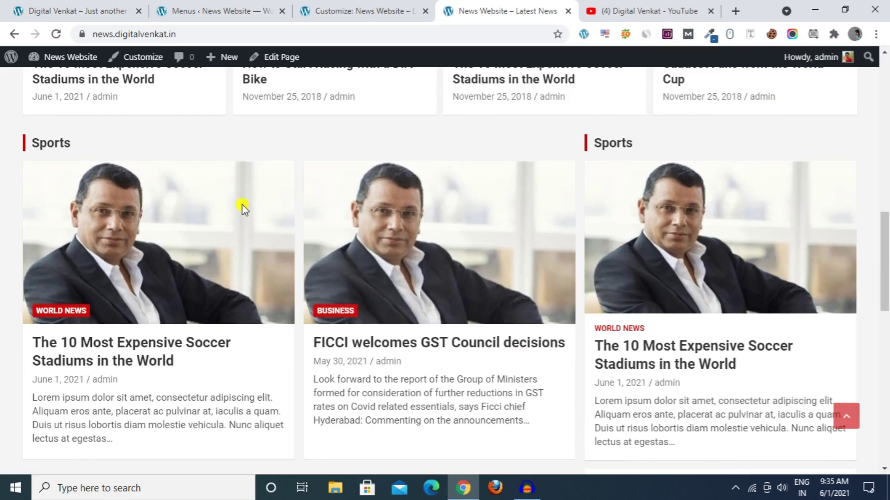
# Compare the live site's Sports and Popular Posts sections with the demo site and look for the section that follows them there
pyautogui.click(97, 4)
pyautogui.scroll(8, 65, 195)
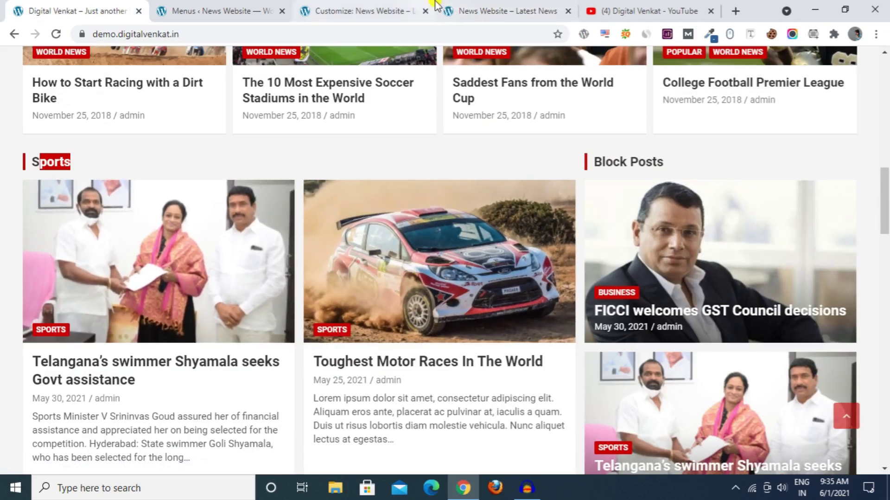
pyautogui.click(492, 10)
pyautogui.click(111, 11)
pyautogui.scroll(-5, 40, 252)
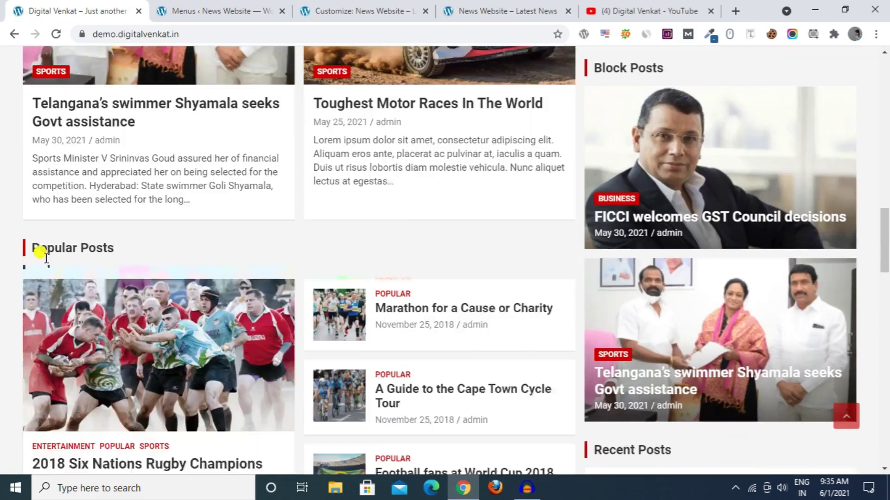
pyautogui.click(460, 12)
pyautogui.scroll(-8, 464, 218)
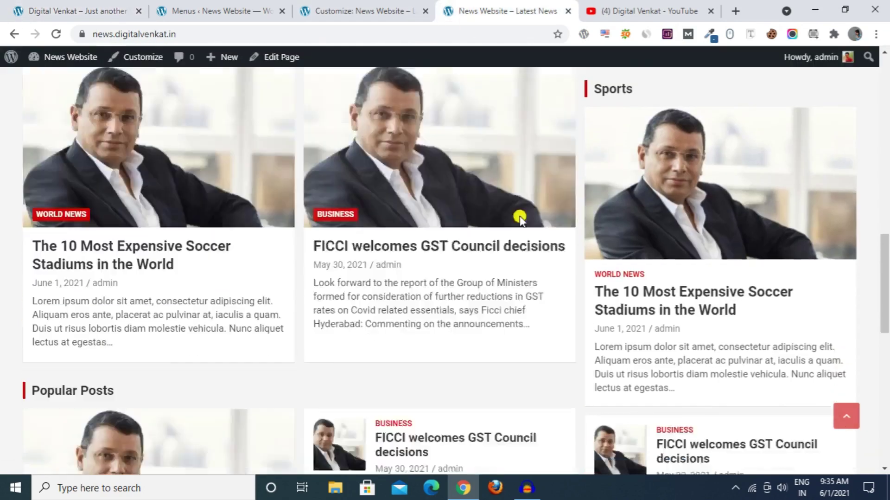
pyautogui.click(74, 14)
pyautogui.scroll(-4, 97, 250)
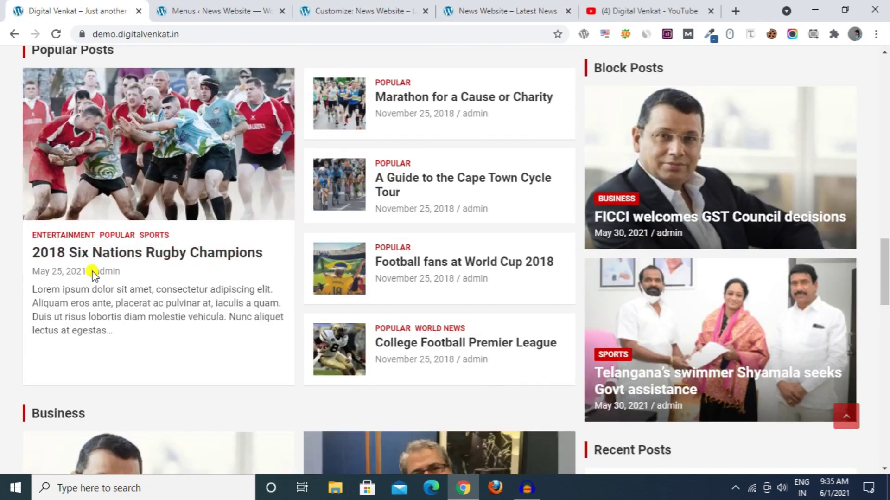
pyautogui.click(487, 7)
pyautogui.scroll(-4, 371, 288)
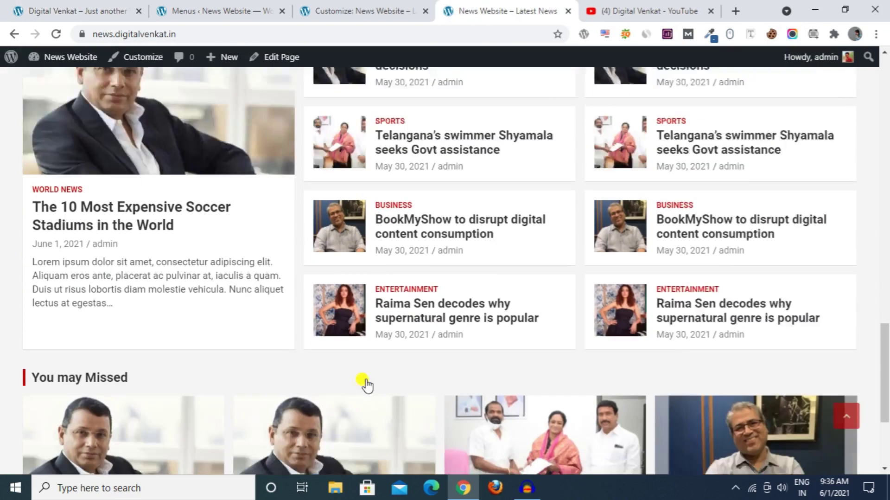
pyautogui.click(93, 10)
pyautogui.scroll(-4, 119, 146)
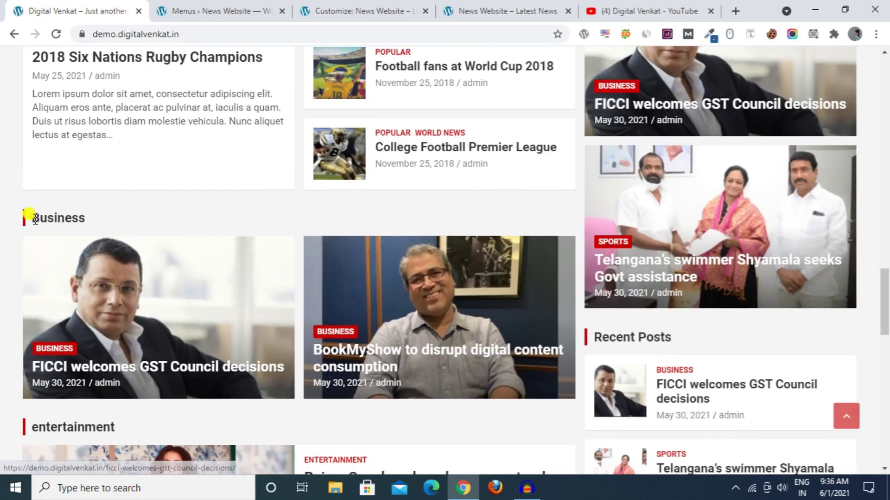
# Return to the Customizer, search the widgets for "blo" and add another TH: Card/Block Posts widget below the existing two
pyautogui.click(340, 4)
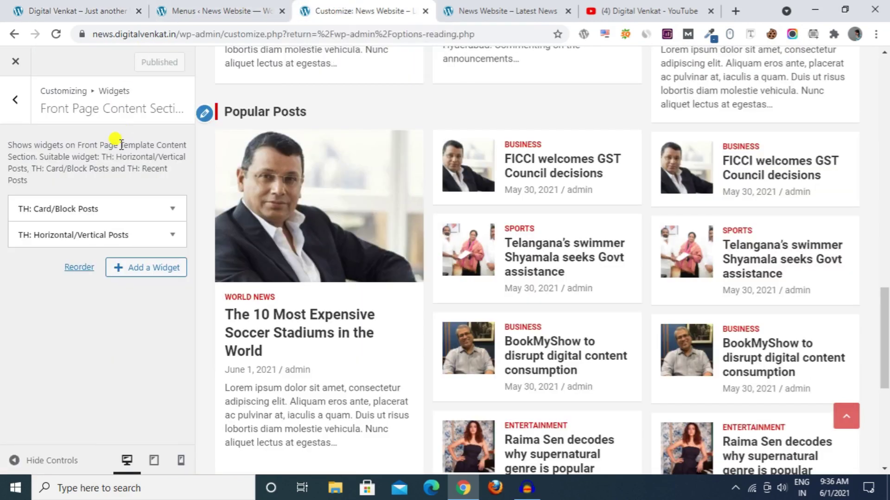
pyautogui.click(144, 260)
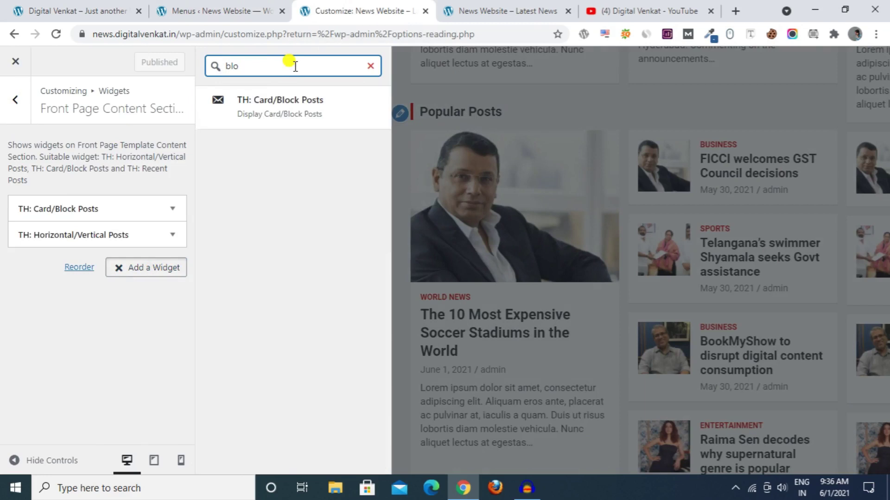
pyautogui.click(279, 102)
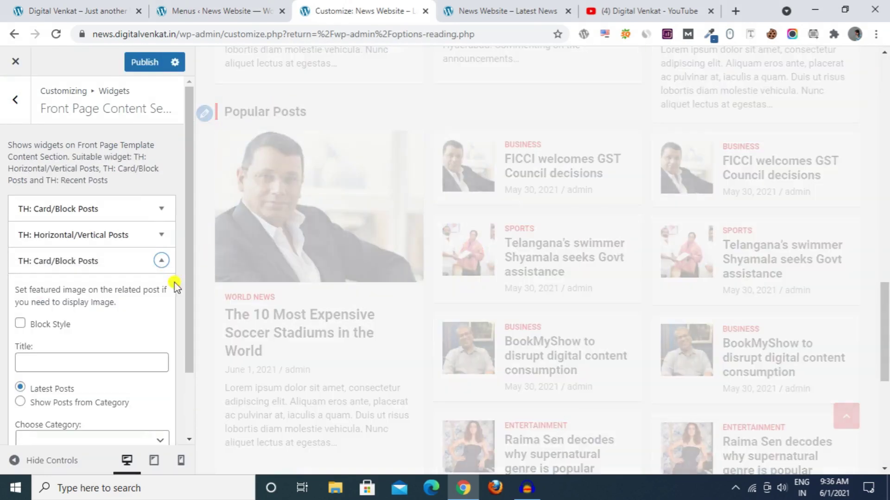
# Copy the Business heading from the demo site as the new Card/Block Posts widget's title and turn on Block Style
pyautogui.click(84, 11)
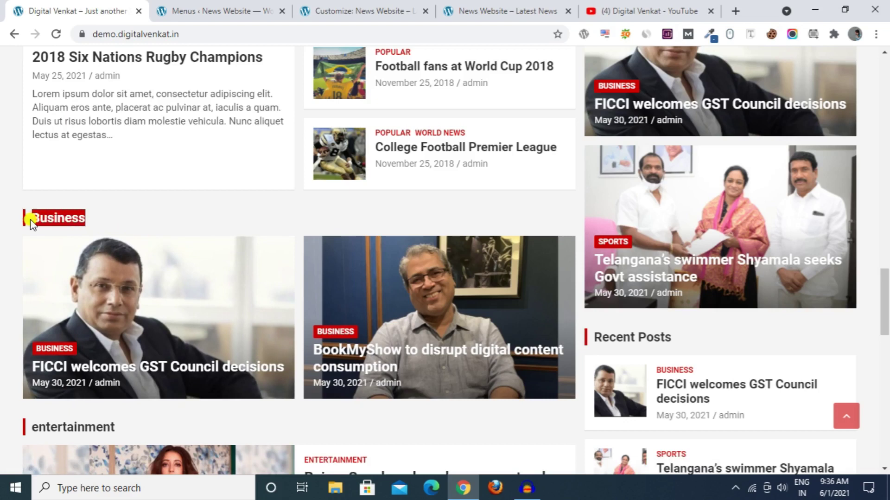
pyautogui.click(352, 10)
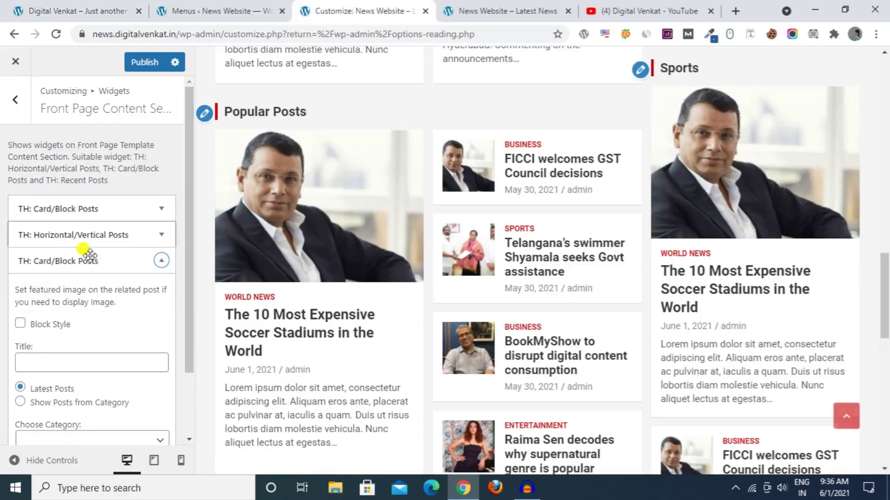
pyautogui.click(90, 361)
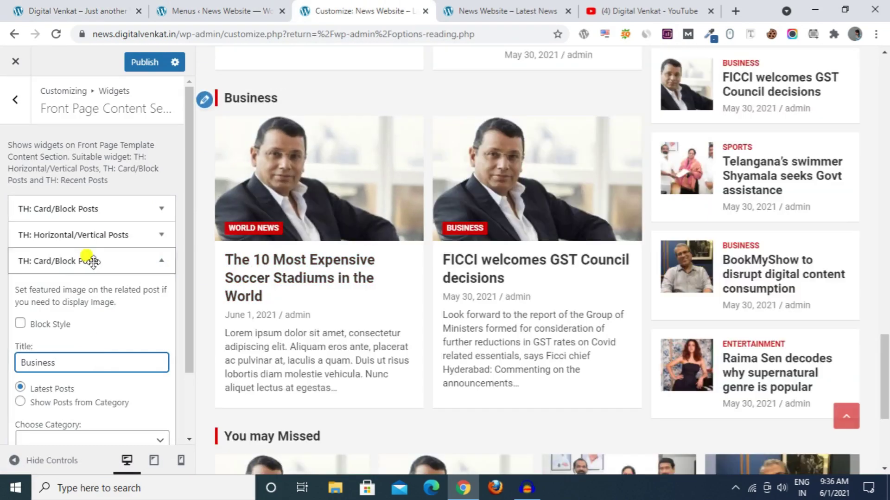
pyautogui.click(20, 323)
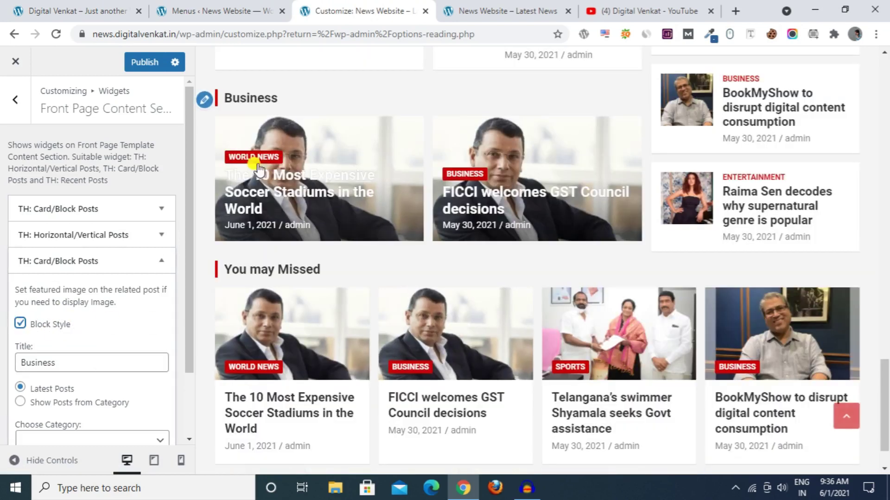
# Set the Business widget to show posts from the Business category and publish the changes
pyautogui.scroll(-2, 88, 325)
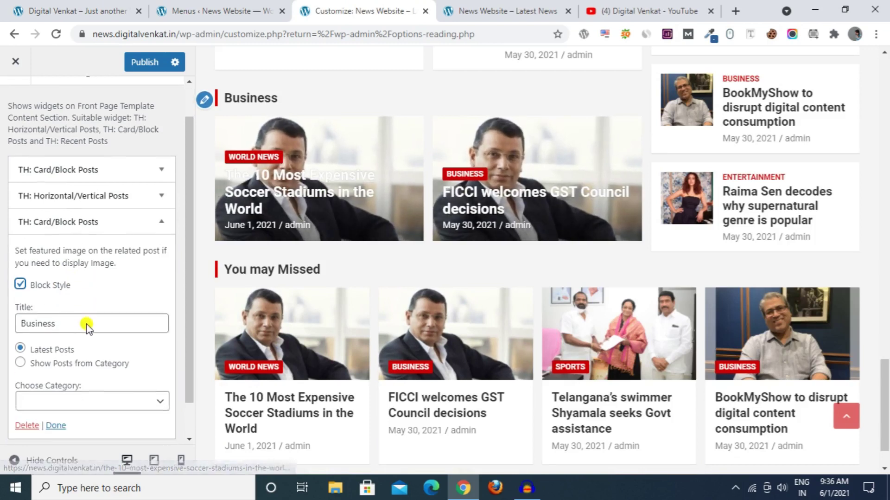
pyautogui.click(62, 366)
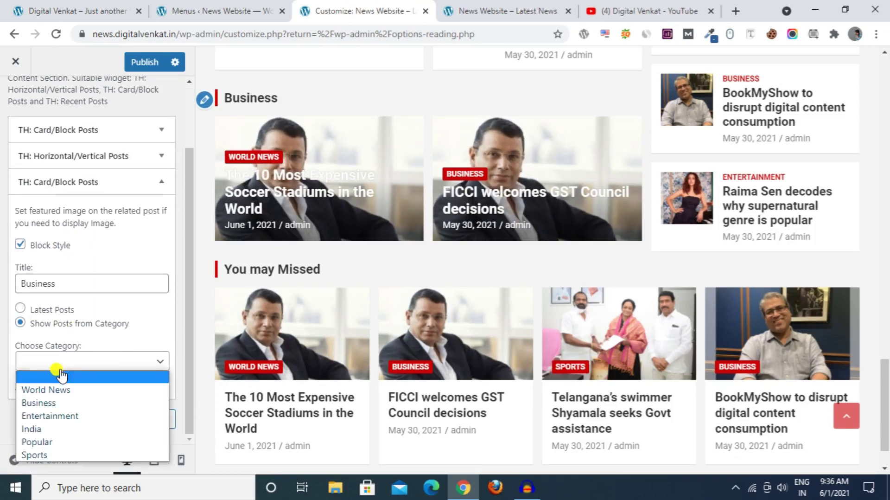
pyautogui.click(60, 402)
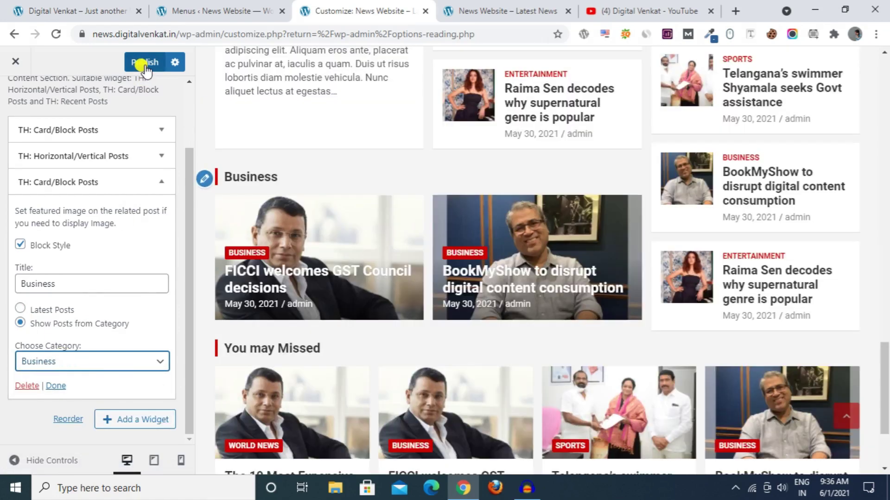
pyautogui.click(144, 64)
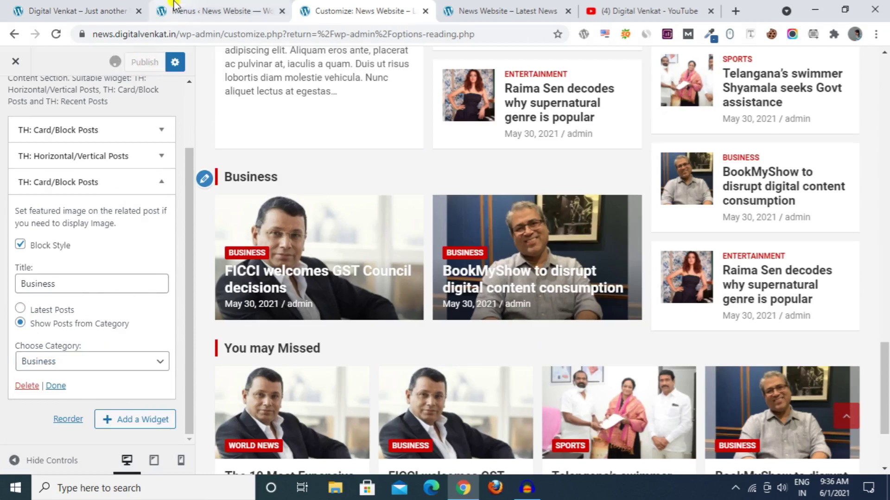
# Copy the demo site's entertainment heading, then search the Customizer's widgets for "ver" and add a TH: Horizontal/Vertical Posts widget to the content section
pyautogui.click(129, 14)
pyautogui.scroll(-4, 54, 264)
pyautogui.moveTo(33, 232); pyautogui.dragTo(95, 226)
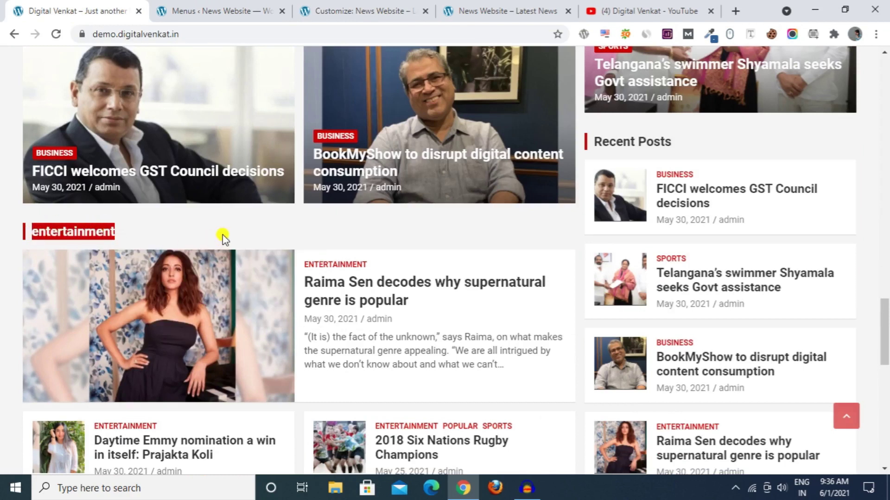
pyautogui.click(324, 11)
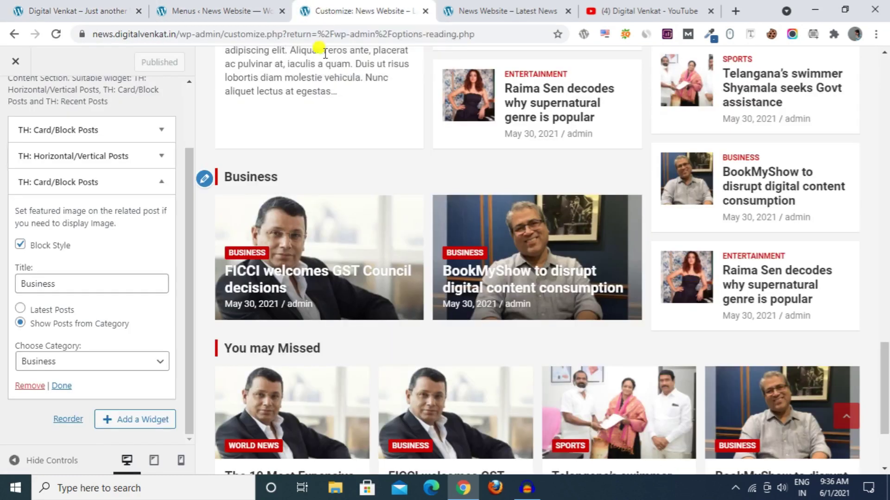
pyautogui.click(157, 188)
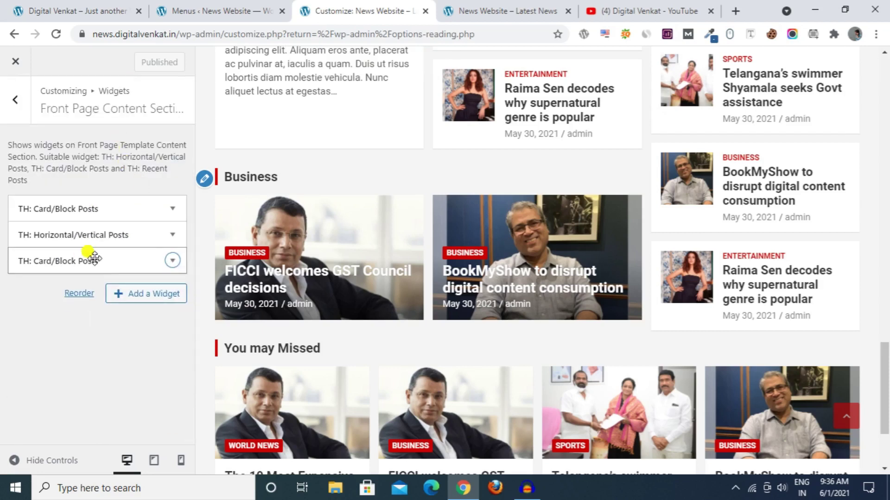
pyautogui.click(119, 293)
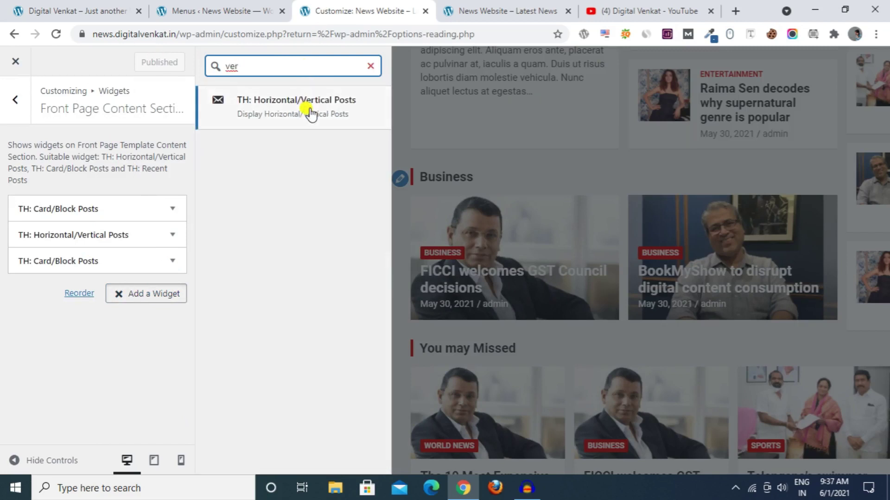
pyautogui.click(310, 113)
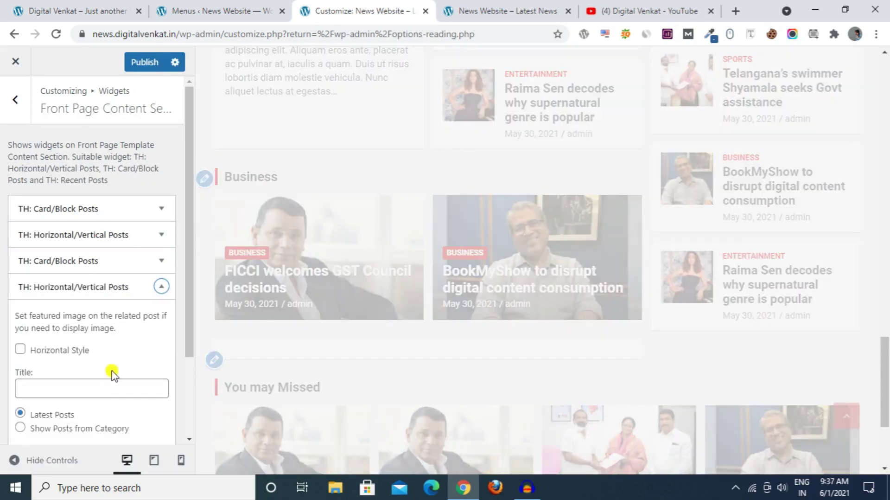
# Title the new widget "entertainment", turn on Horizontal Style and compare its layout with the demo site's entertainment section
pyautogui.write('entertainment')
pyautogui.scroll(-2, 93, 369)
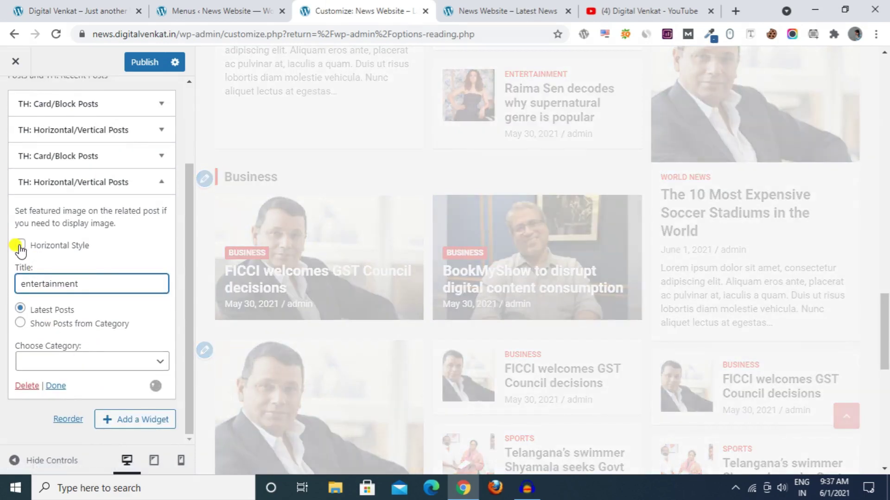
pyautogui.click(20, 245)
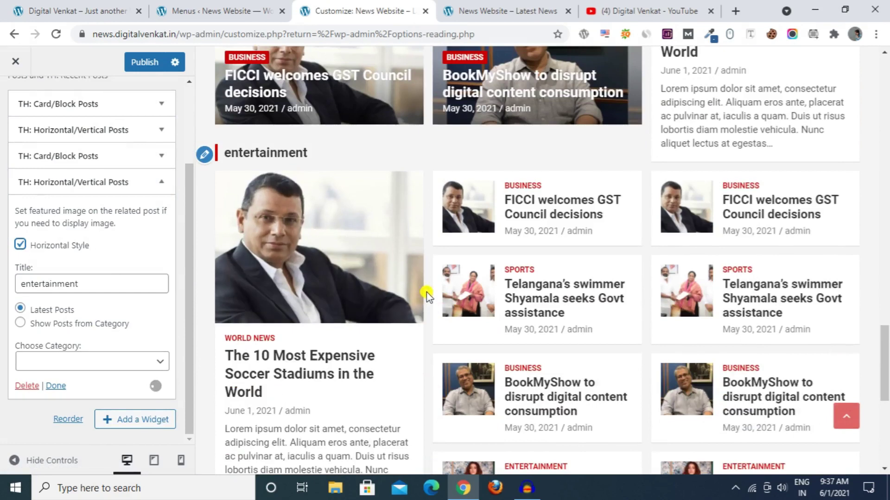
pyautogui.scroll(-1, 313, 221)
pyautogui.click(115, 6)
pyautogui.scroll(-3, 249, 238)
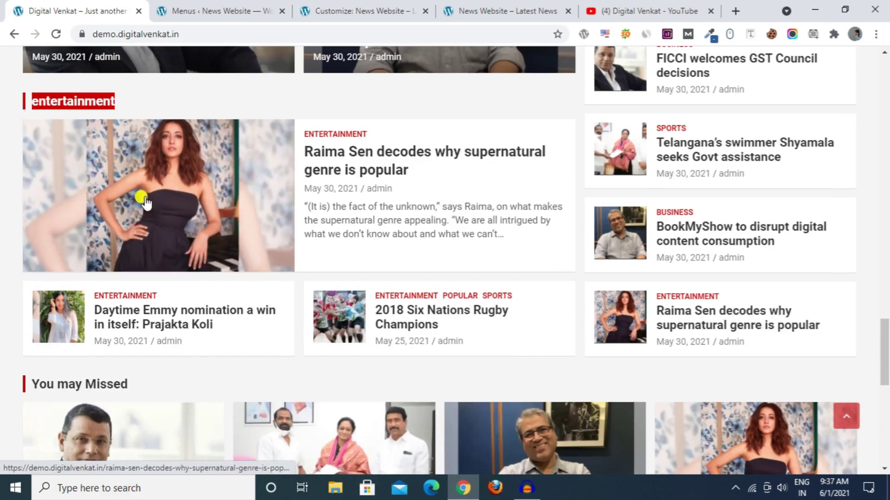
pyautogui.click(493, 7)
pyautogui.scroll(3, 424, 155)
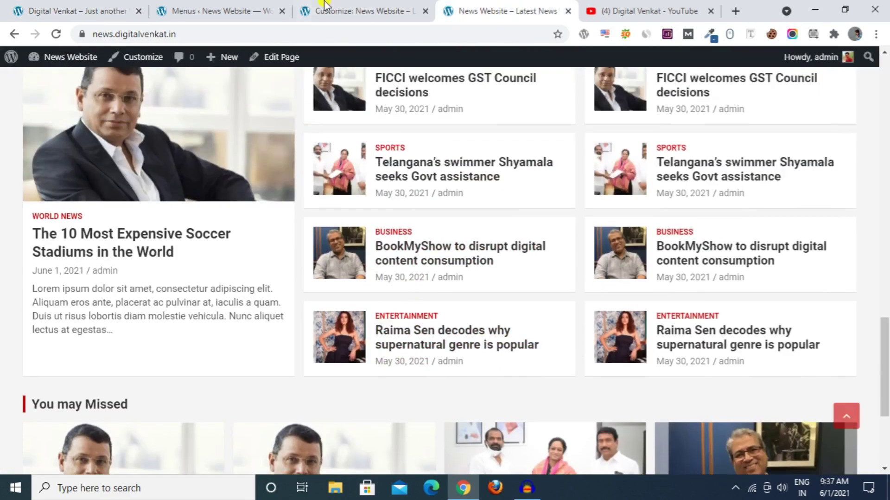
pyautogui.click(308, 9)
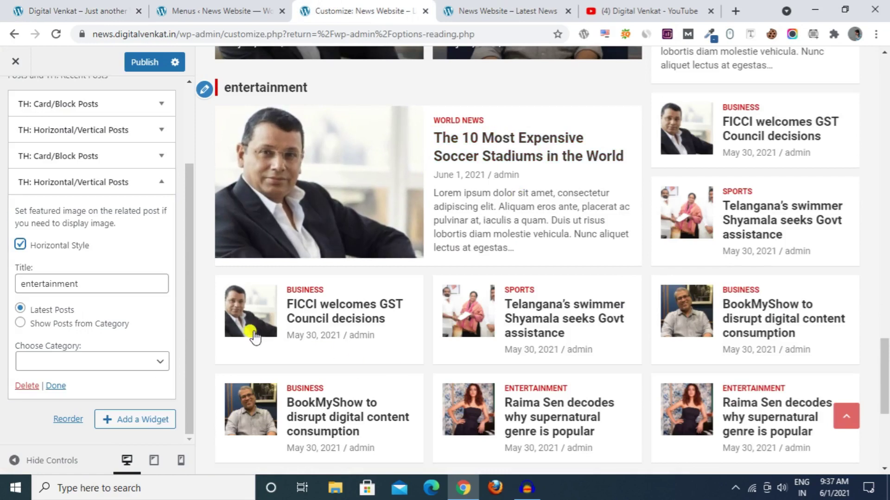
# Set the entertainment widget to show posts from the Entertainment category and publish the changes
pyautogui.click(109, 361)
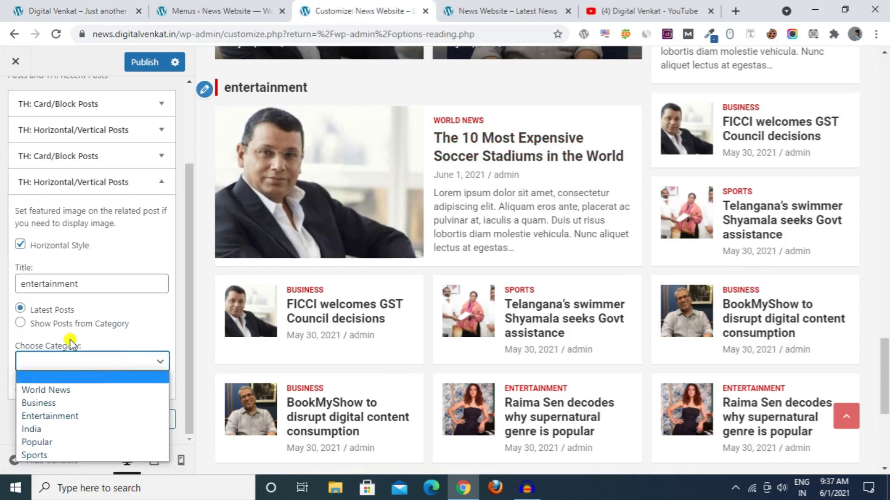
pyautogui.click(19, 324)
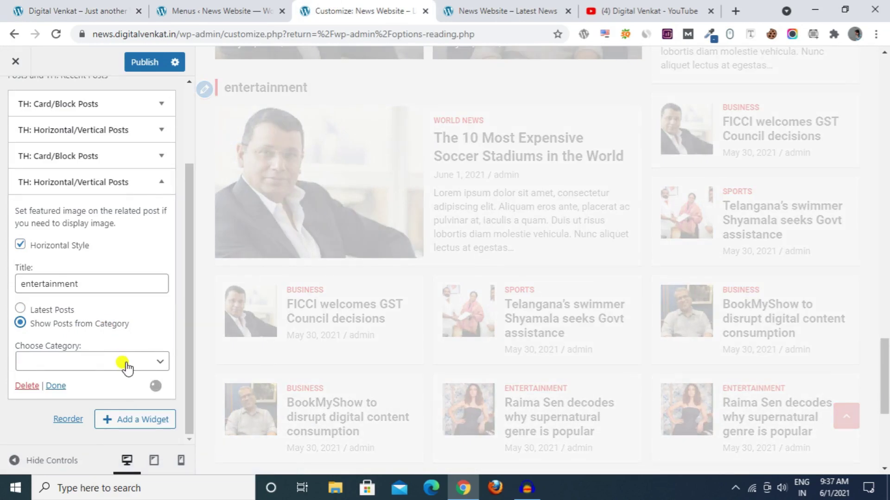
pyautogui.click(123, 364)
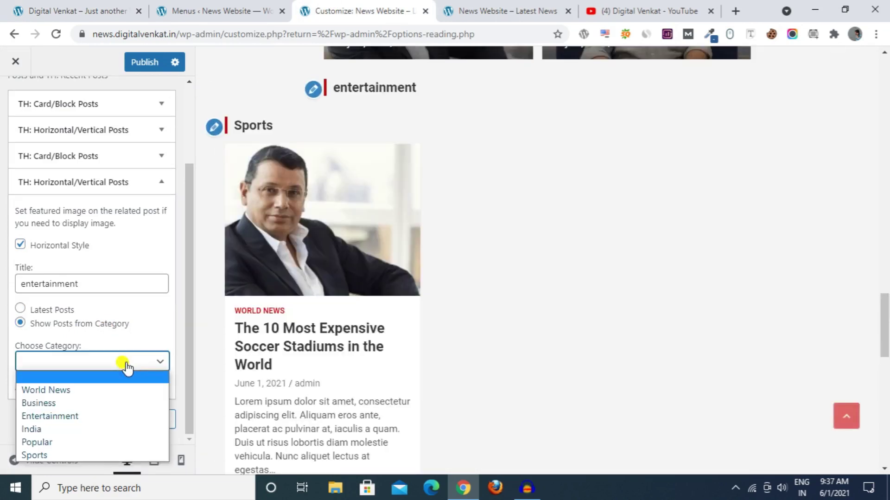
pyautogui.click(120, 416)
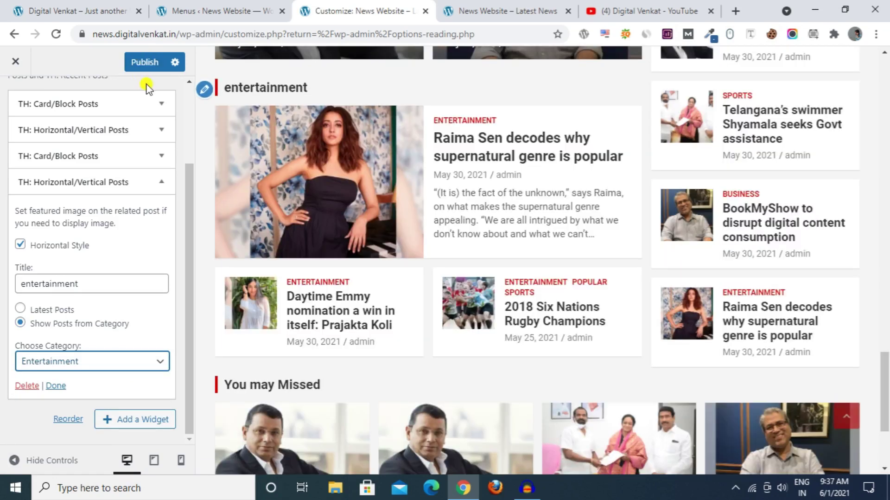
pyautogui.click(150, 68)
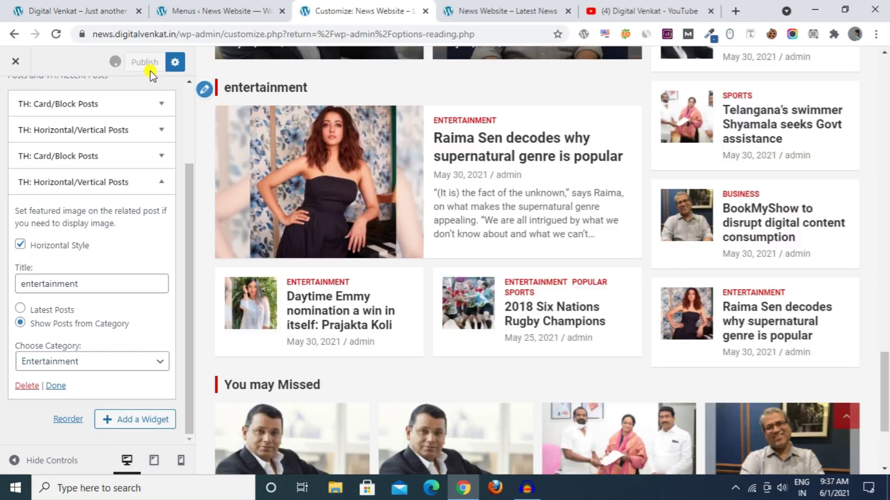
# Review the live site's front page from Popular Stories through the Business and entertainment sections, including the sidebar
pyautogui.click(493, 13)
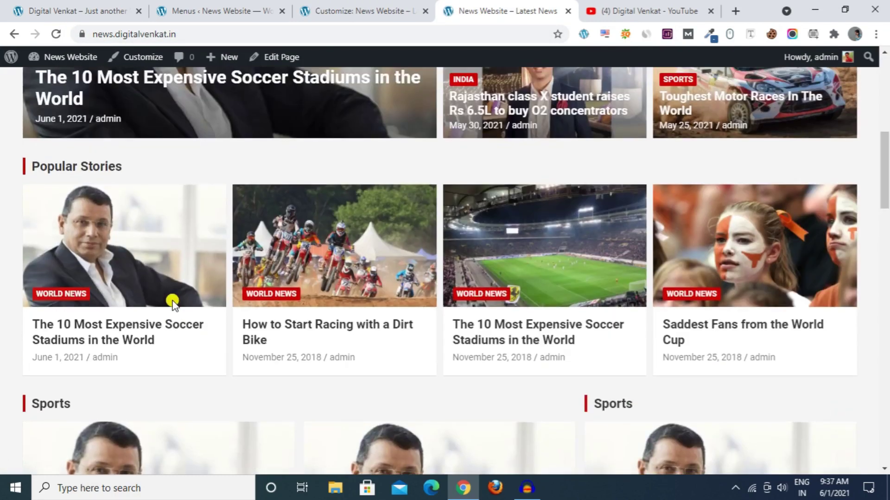
pyautogui.scroll(-5, 171, 302)
pyautogui.scroll(-10, 441, 220)
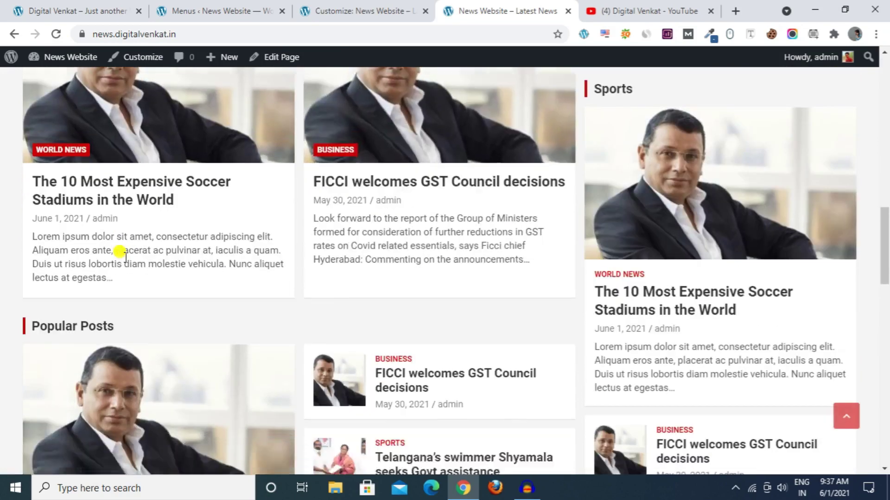
pyautogui.scroll(-8, 408, 234)
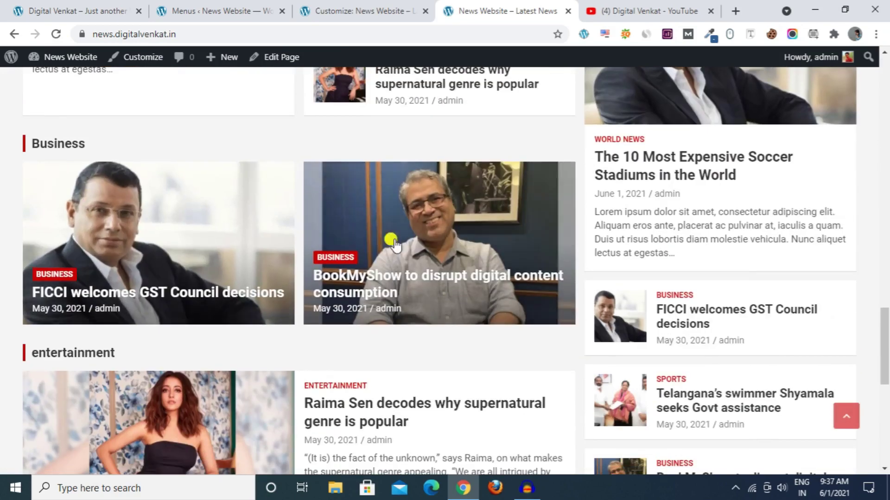
pyautogui.scroll(-3, 269, 259)
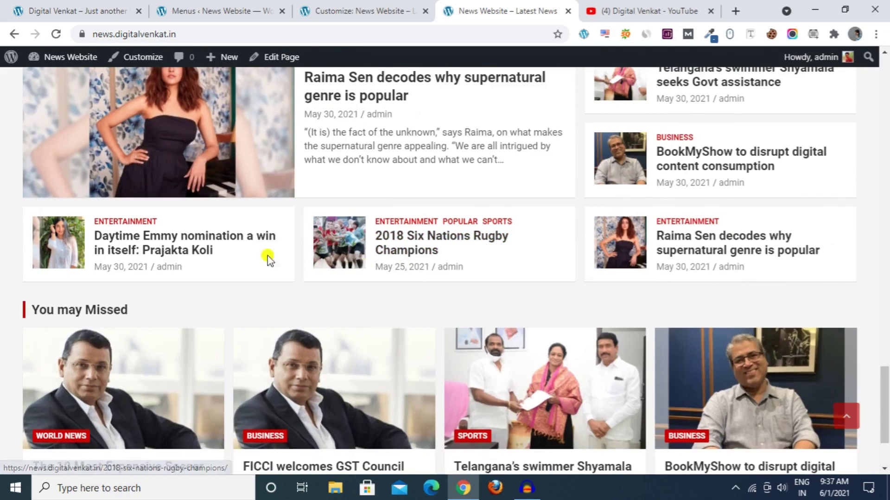
pyautogui.scroll(3, 420, 253)
pyautogui.scroll(15, 490, 329)
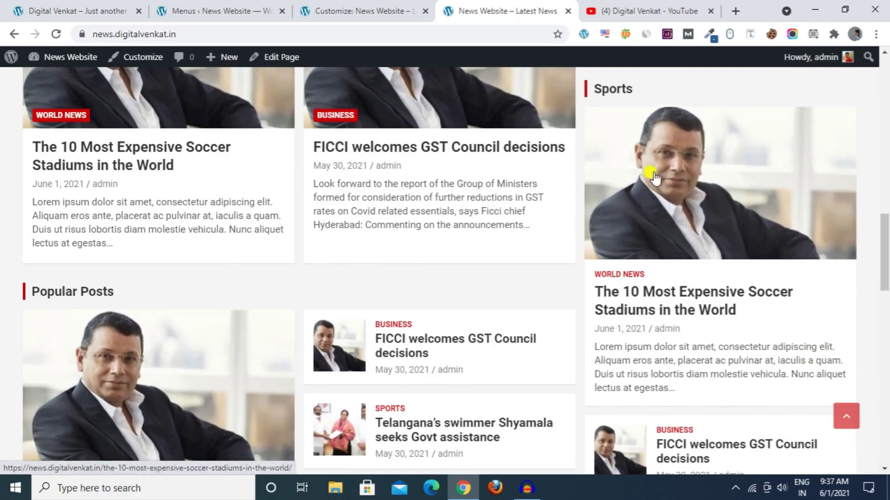
pyautogui.scroll(2, 661, 260)
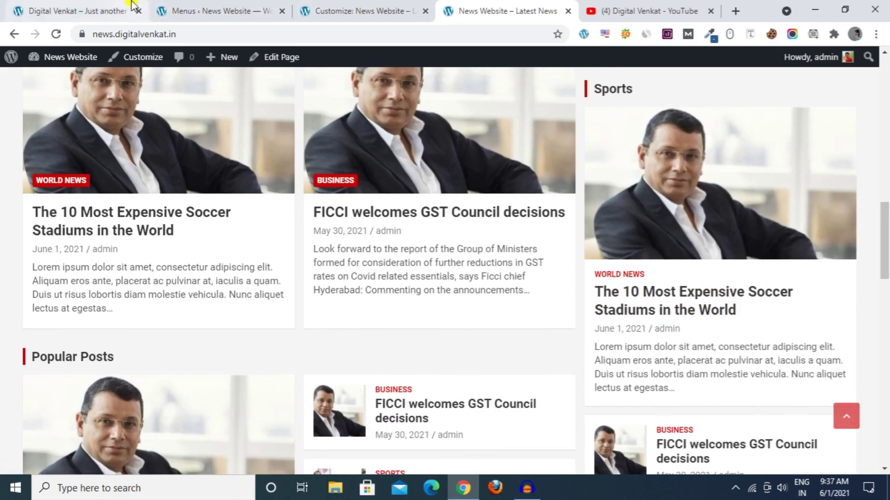
# Compare the demo site's Block Posts and Recent Posts sidebar with the Sports sidebar on the live site
pyautogui.click(93, 10)
pyautogui.scroll(5, 686, 283)
pyautogui.scroll(7, 685, 281)
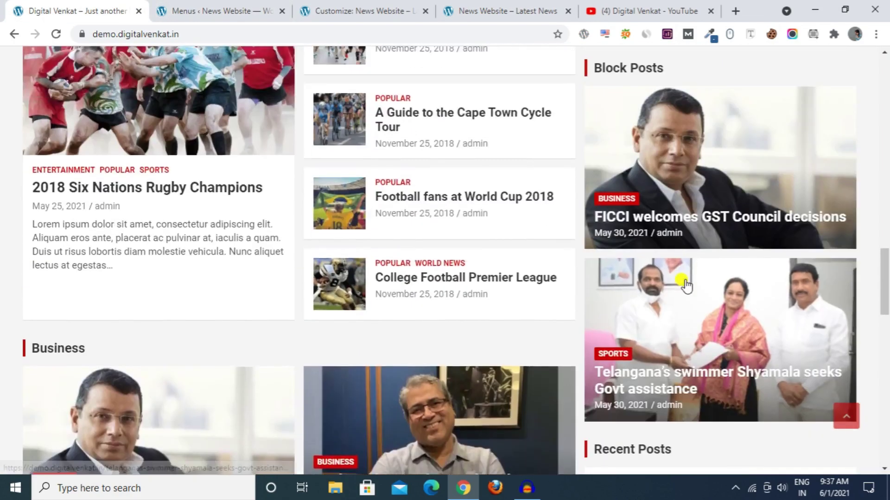
pyautogui.scroll(-3, 689, 260)
pyautogui.click(501, 4)
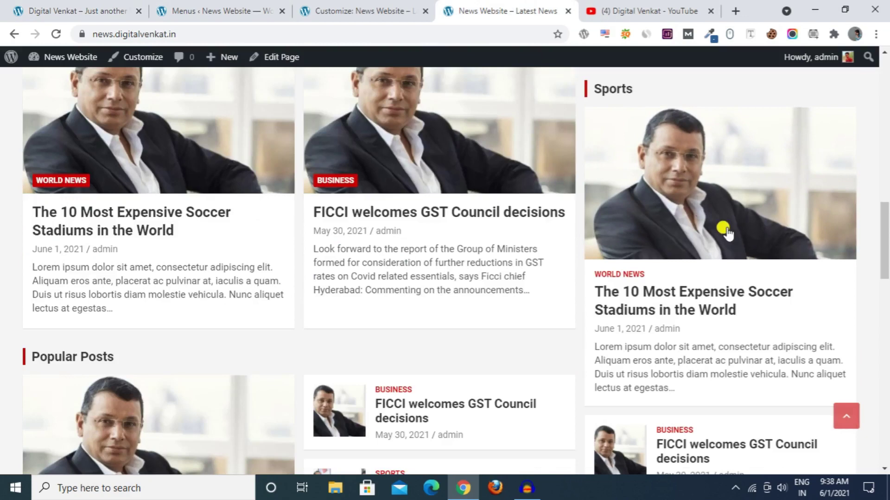
pyautogui.scroll(-10, 725, 228)
pyautogui.scroll(-5, 701, 208)
pyautogui.scroll(7, 706, 284)
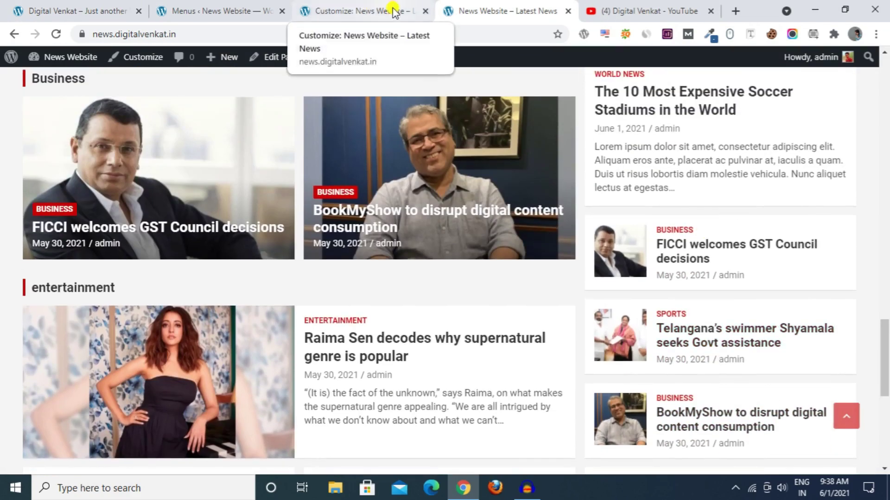
# Return to the Customizer, leave the content section's widgets and open the Front Page Sidebar Section's widgets
pyautogui.click(304, 11)
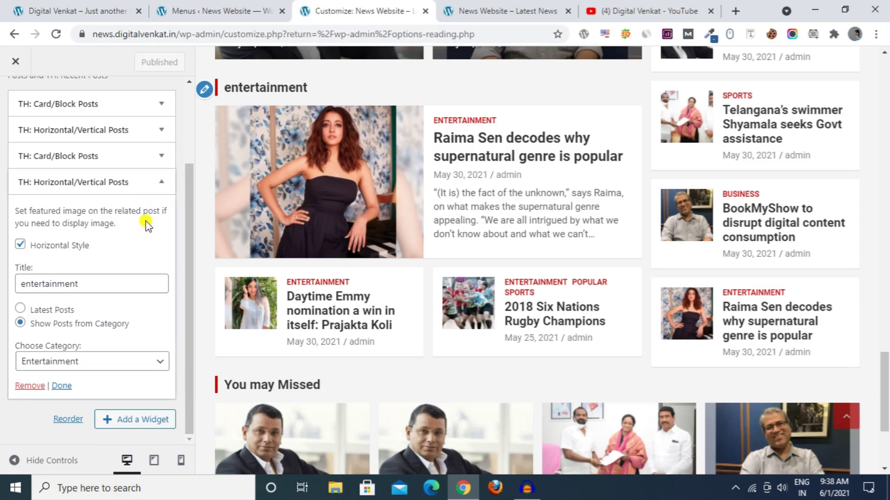
pyautogui.click(160, 181)
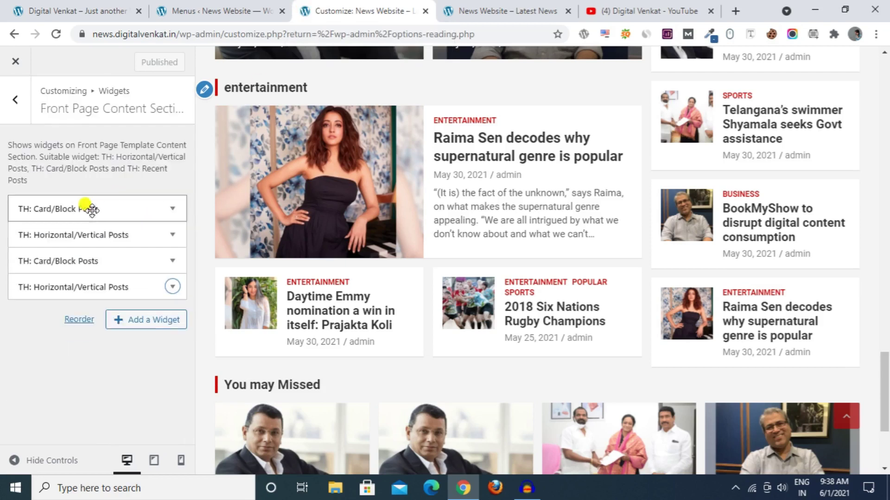
pyautogui.click(14, 107)
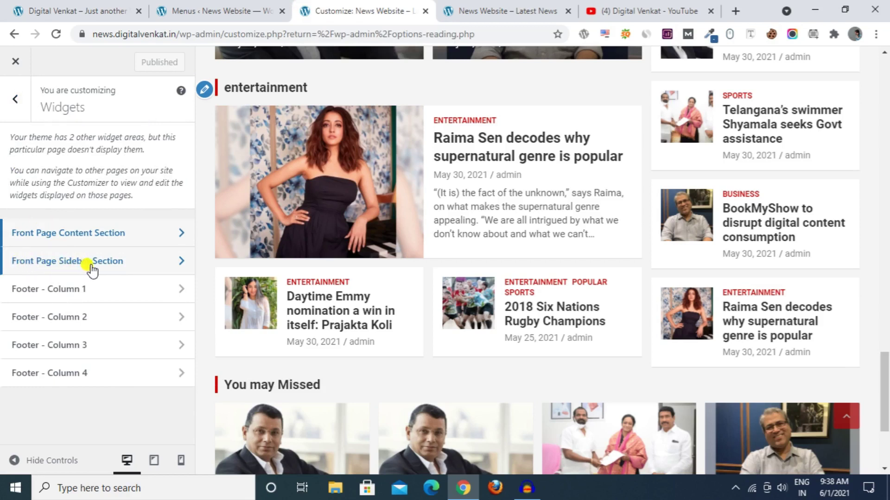
pyautogui.scroll(4, 618, 263)
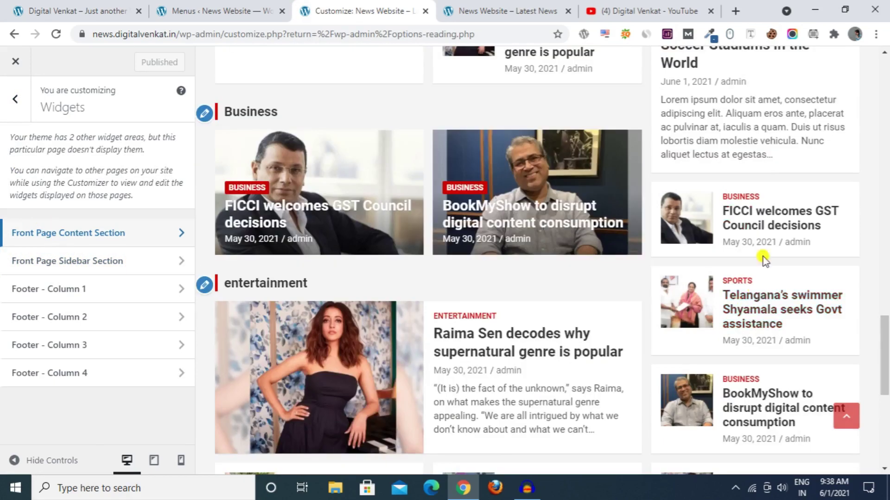
pyautogui.click(122, 263)
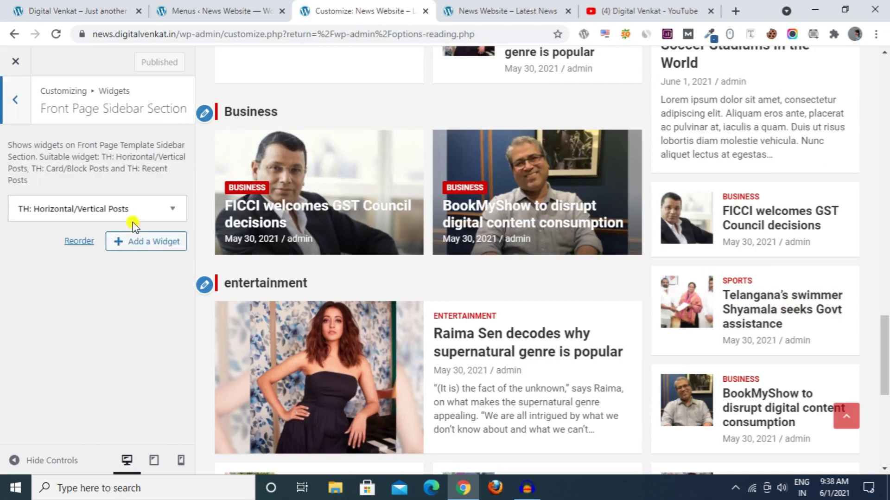
pyautogui.scroll(3, 737, 213)
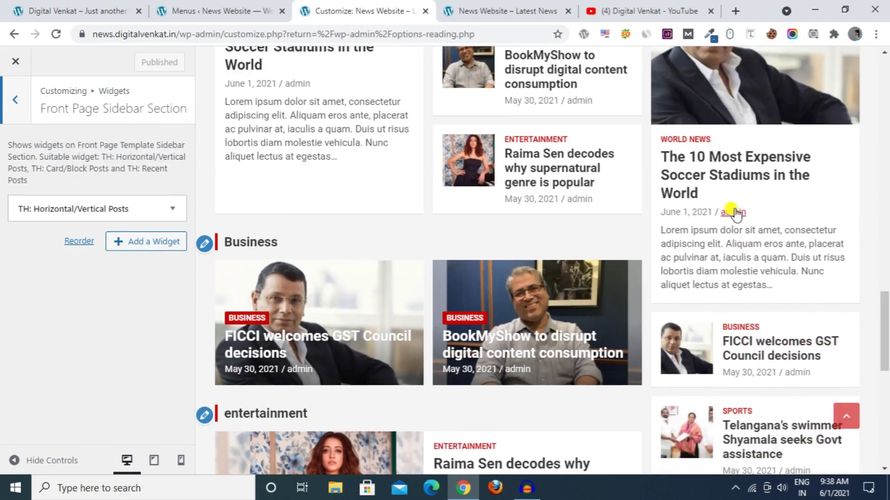
pyautogui.scroll(3, 671, 169)
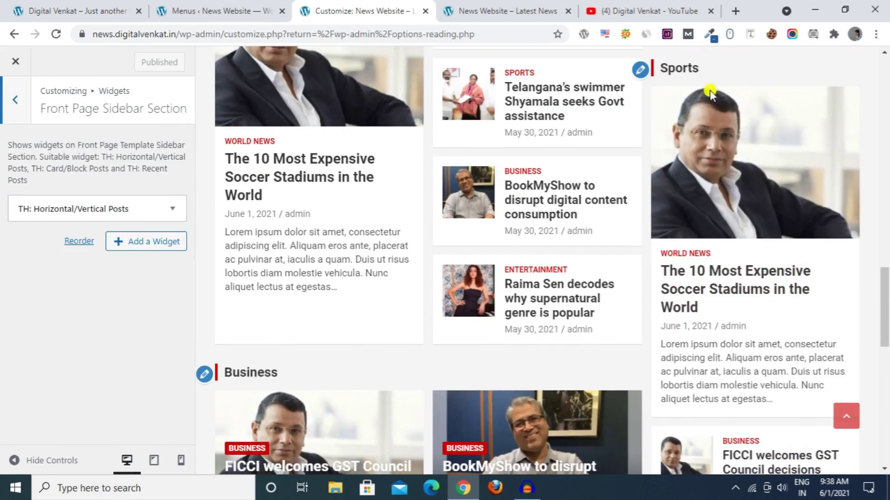
# Change the title of the sidebar's TH: Horizontal/Vertical Posts widget to "Latest Post"
pyautogui.click(126, 204)
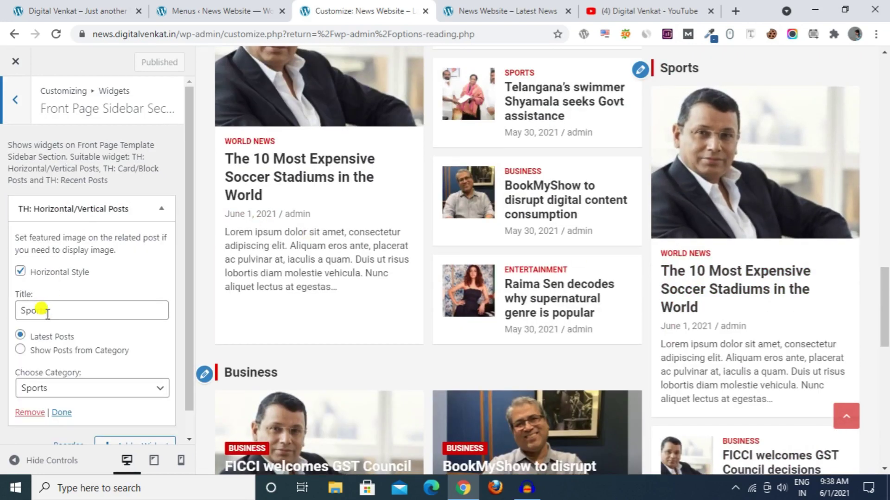
pyautogui.doubleClick(47, 310)
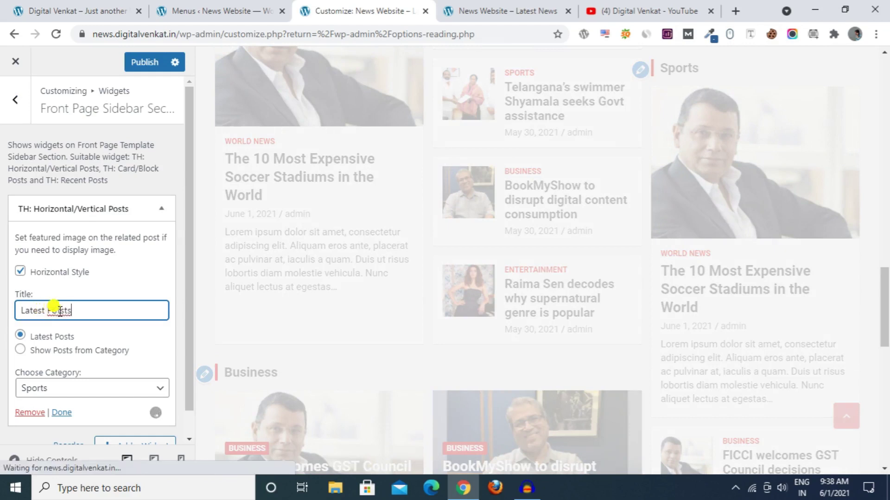
pyautogui.press('BackSpace')
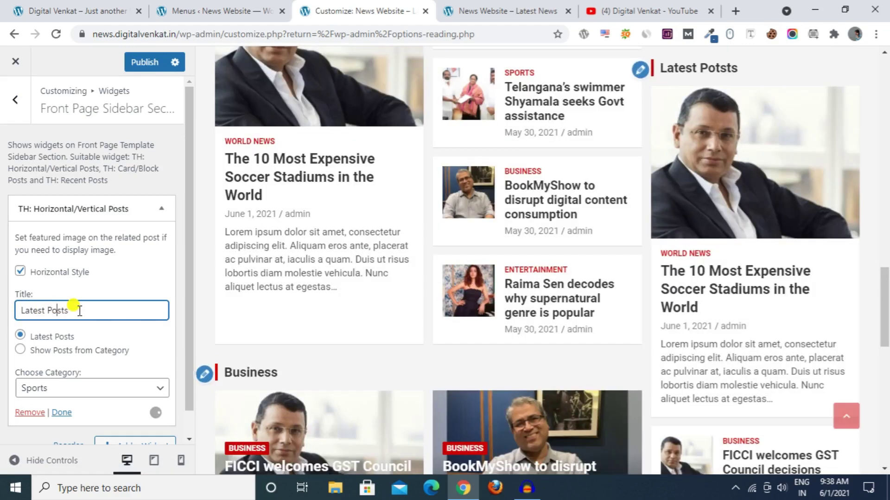
pyautogui.press('BackSpace')
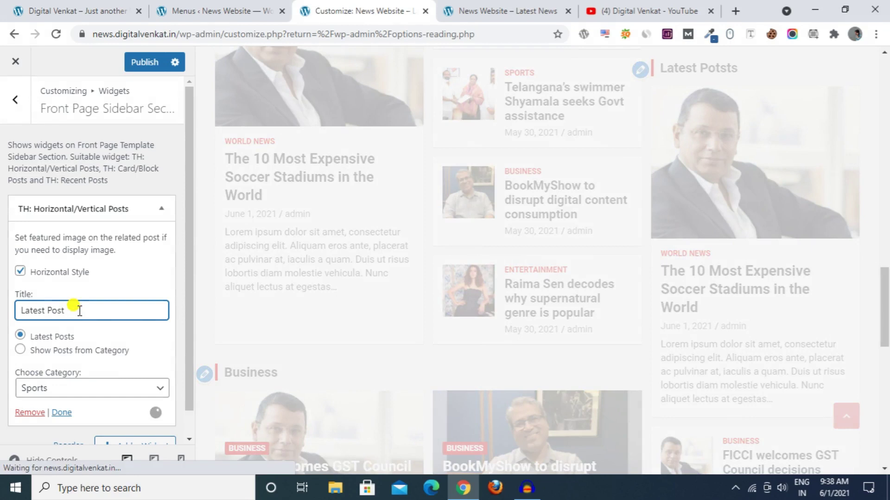
# Finish the sidebar widget's title as "Latest Post", collapse the widget and publish the changes
pyautogui.press('Delete')
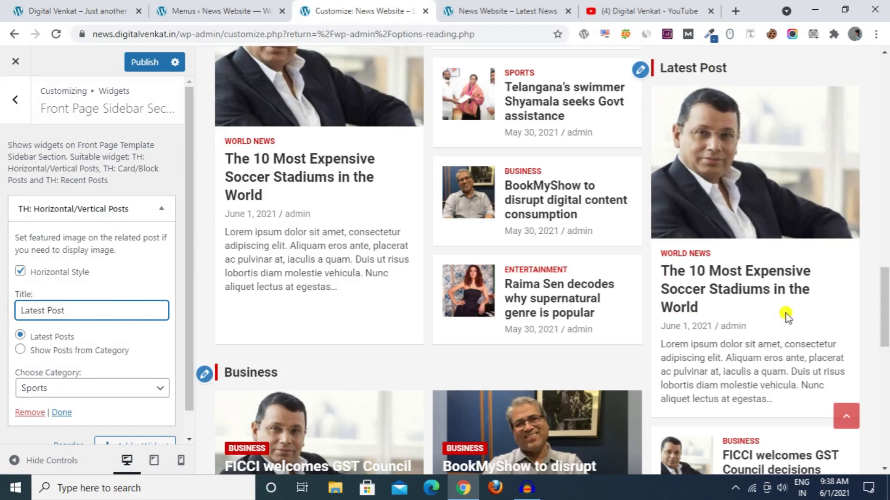
pyautogui.scroll(-3, 249, 233)
pyautogui.click(159, 208)
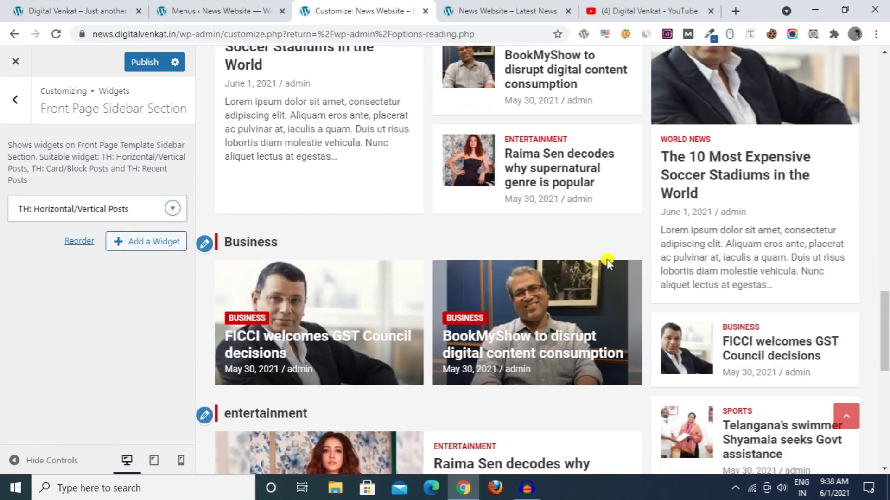
pyautogui.click(150, 65)
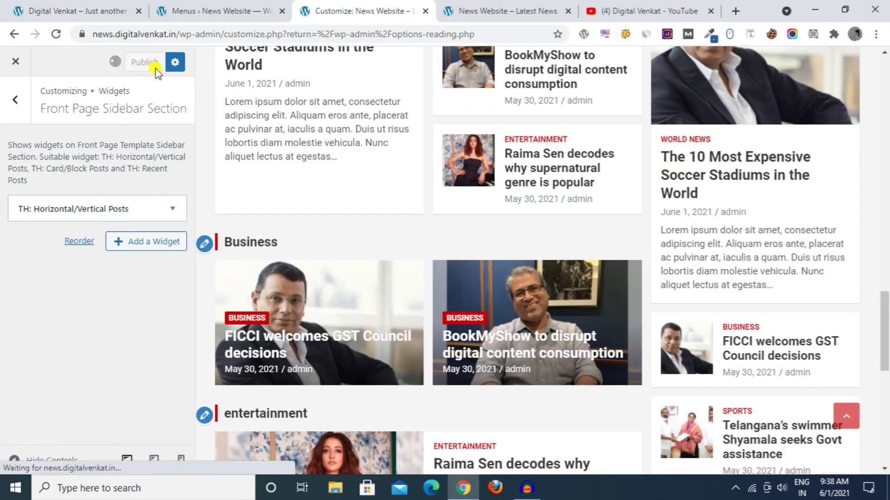
# Reload the live site's front page and check the Latest Post sidebar beside the Popular Posts and Sports sections
pyautogui.click(487, 7)
pyautogui.click(55, 36)
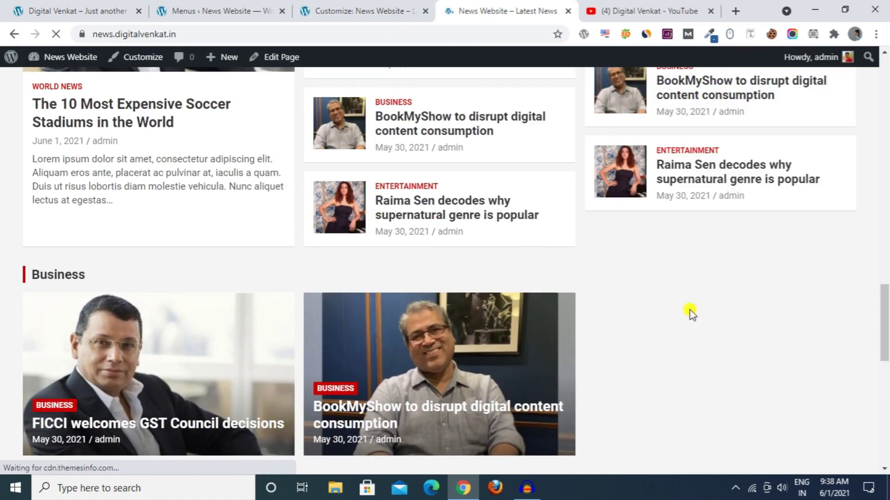
pyautogui.scroll(-15, 705, 209)
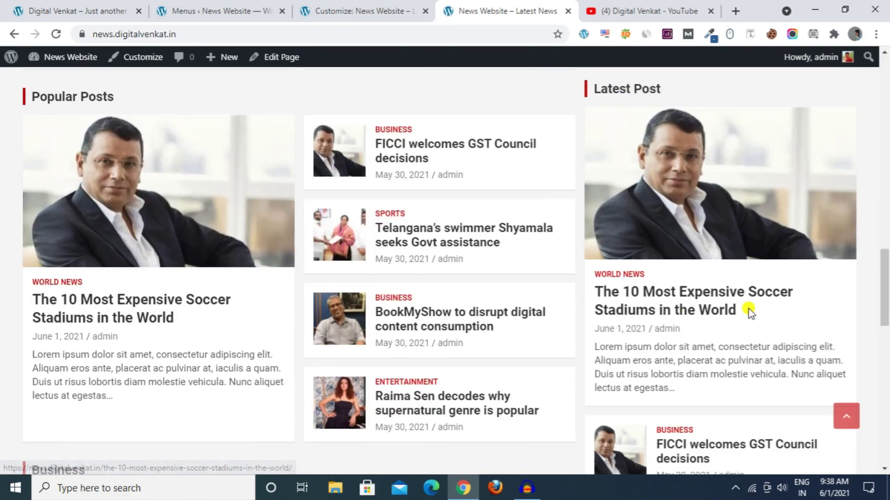
pyautogui.scroll(12, 315, 311)
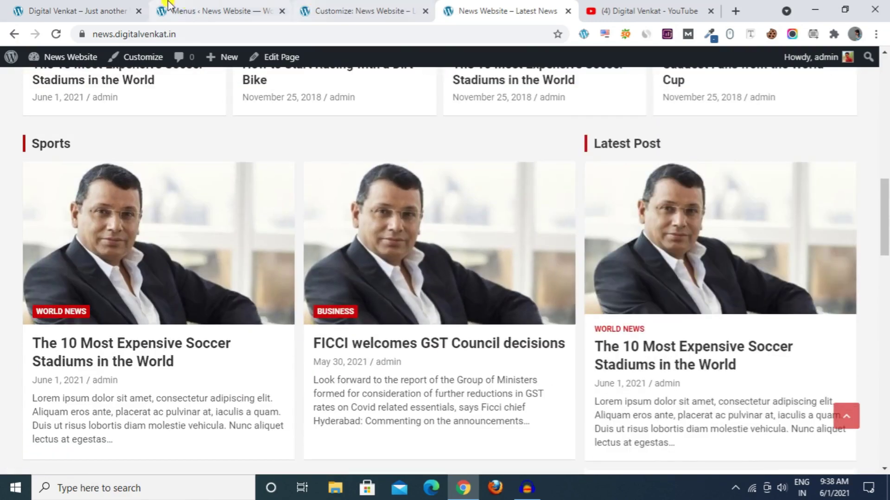
# Examine the Block Posts and Recent Posts sidebar sections on the demo site
pyautogui.click(74, 11)
pyautogui.scroll(3, 603, 186)
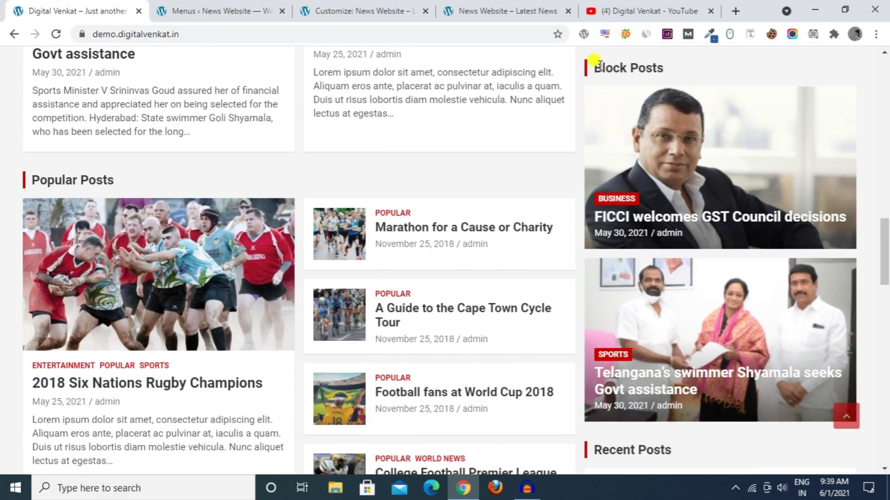
pyautogui.moveTo(602, 68); pyautogui.dragTo(724, 72)
pyautogui.click(723, 72)
pyautogui.scroll(5, 727, 260)
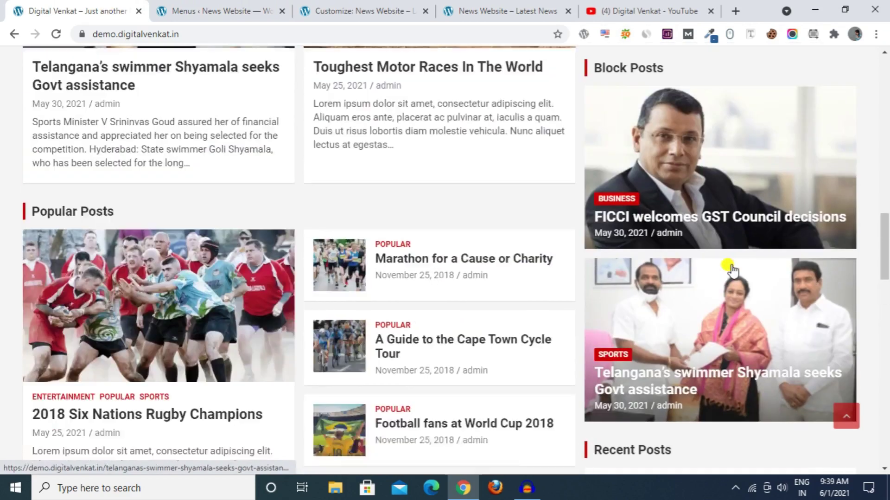
pyautogui.scroll(-5, 732, 272)
pyautogui.scroll(-6, 732, 274)
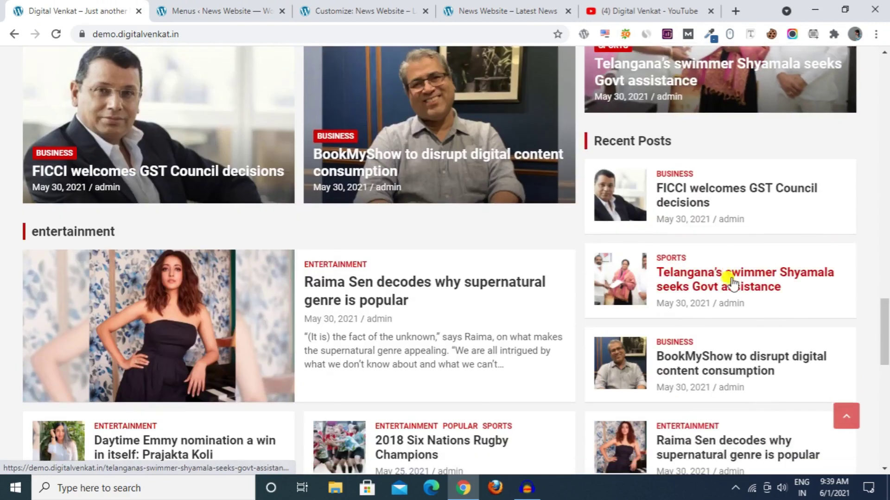
# In the Customizer, add a TH: Card/Block Posts widget to the Front Page Sidebar Section and enable its Block Style
pyautogui.click(361, 7)
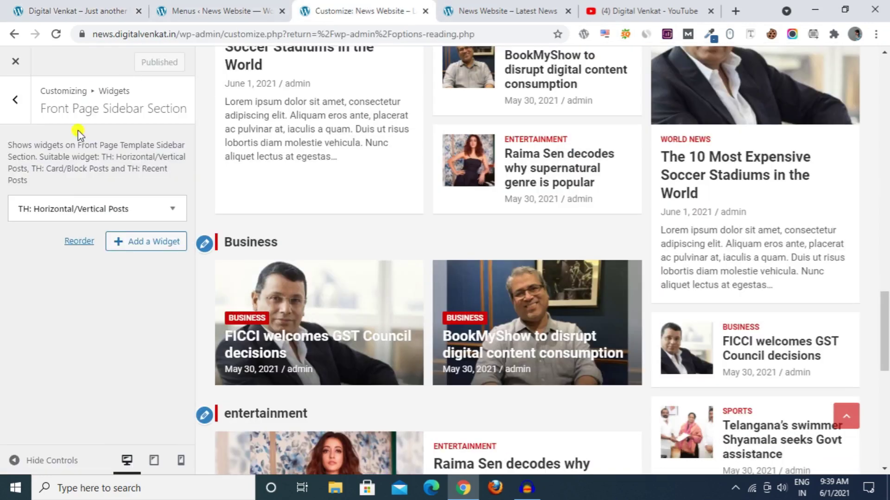
pyautogui.click(139, 246)
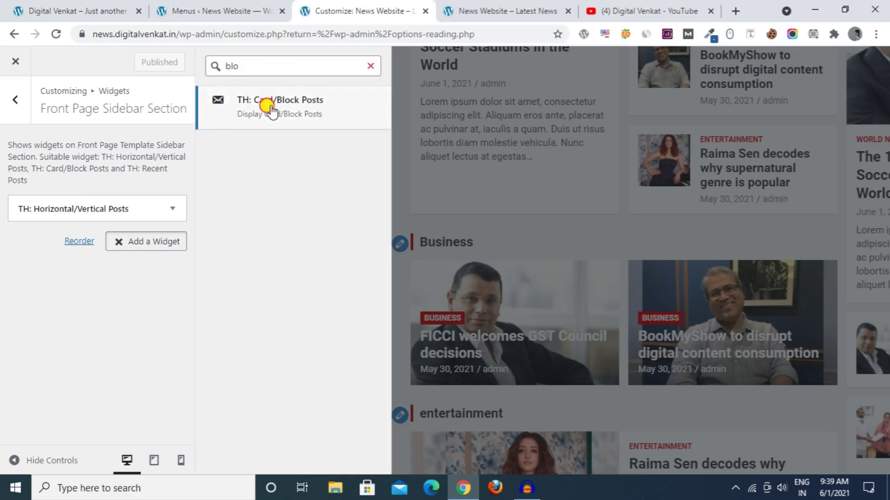
pyautogui.click(268, 99)
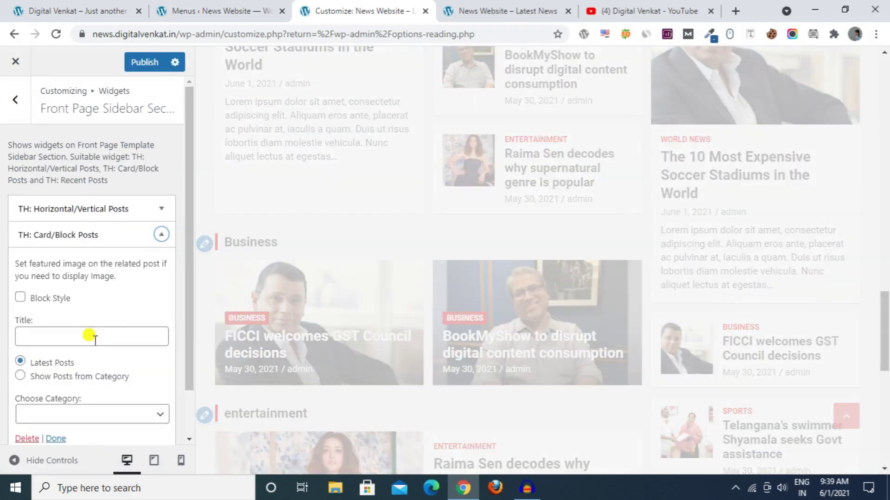
pyautogui.click(90, 336)
pyautogui.scroll(-1, 93, 343)
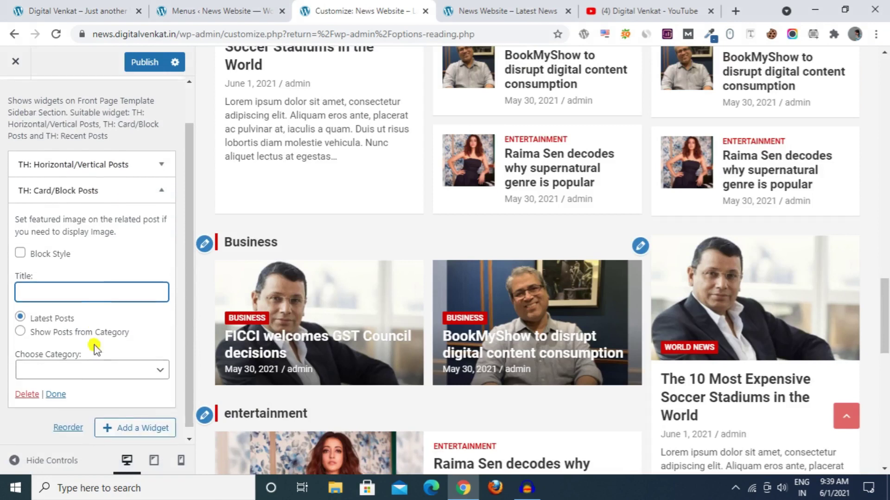
pyautogui.click(19, 245)
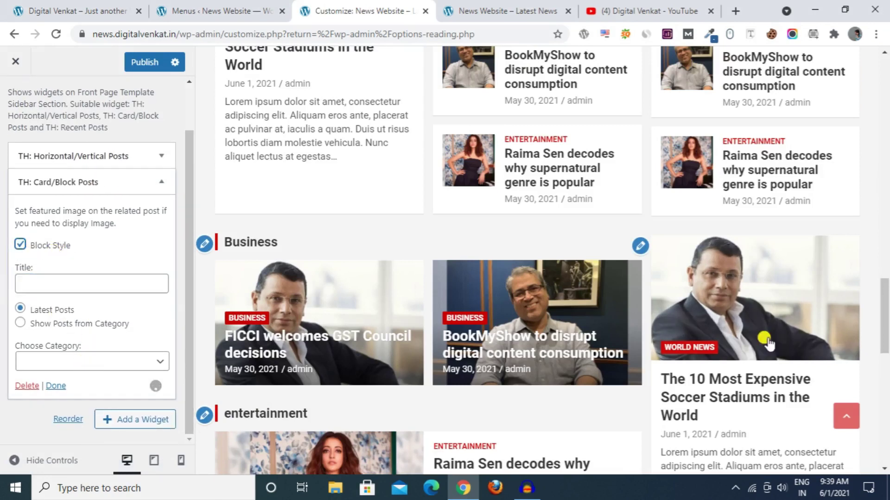
# Compare the demo site's Block Posts sidebar with the new block-style widget in the Customizer preview
pyautogui.scroll(-4, 712, 255)
pyautogui.hotkey('ctrl', 'shift', 'Tab')
pyautogui.hotkey('ctrl', 'shift', 'Tab')
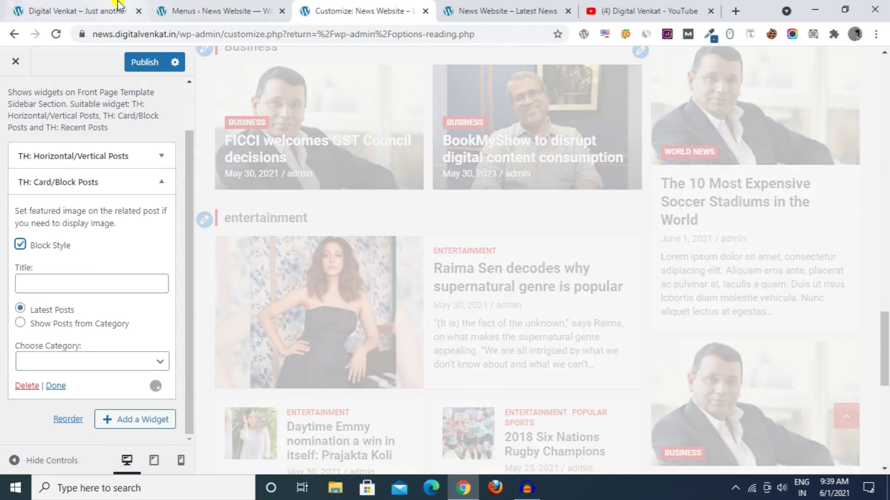
pyautogui.scroll(10, 666, 199)
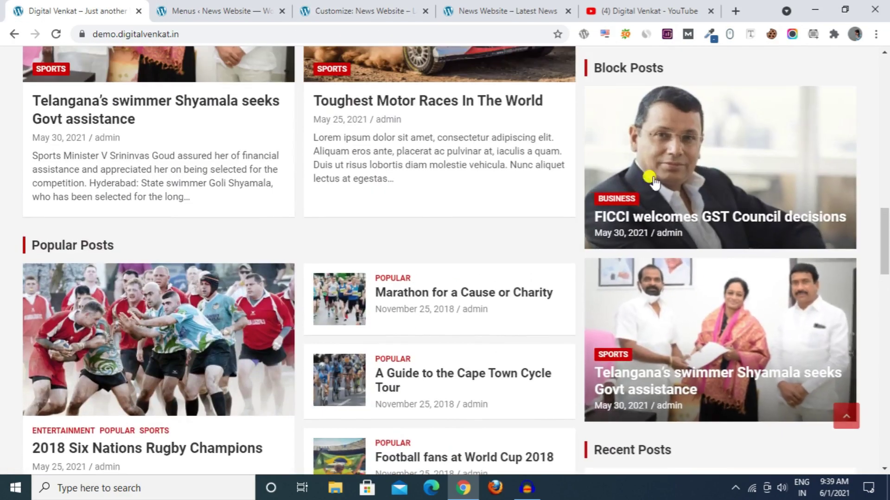
pyautogui.click(471, 5)
pyautogui.click(398, 3)
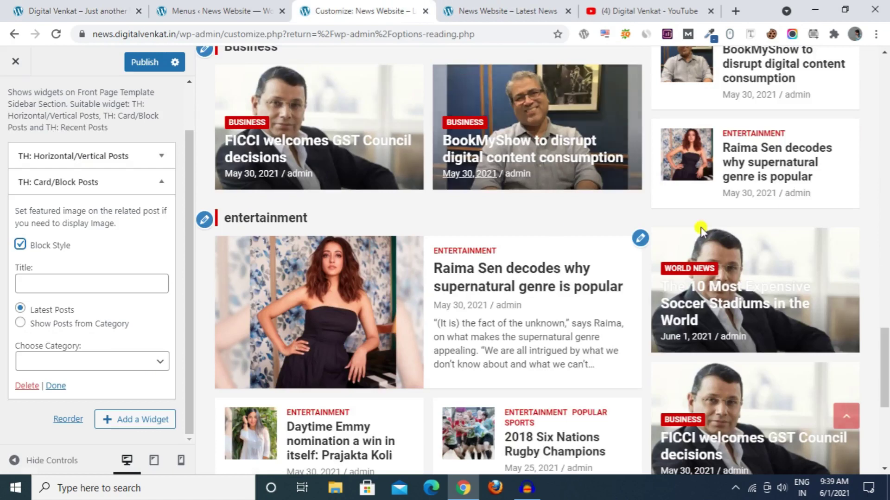
pyautogui.scroll(-3, 696, 268)
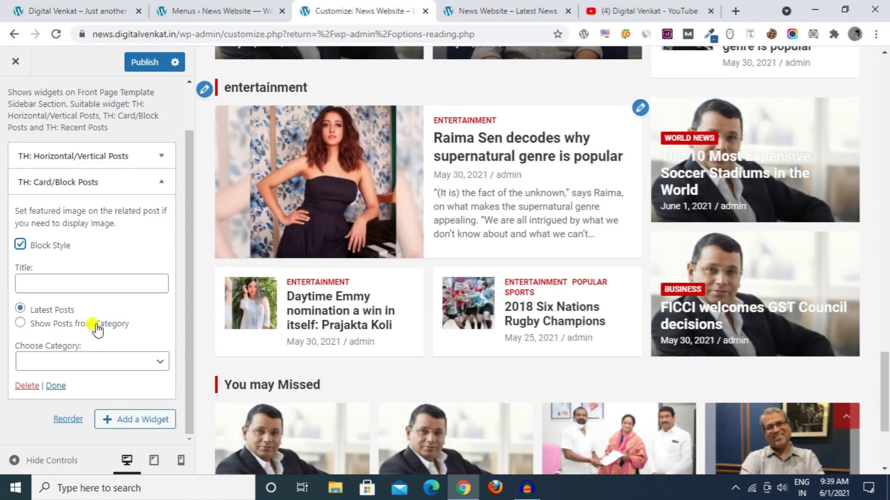
# Set the Card/Block Posts widget's category to India and its title to "India News", then collapse the widget
pyautogui.click(96, 361)
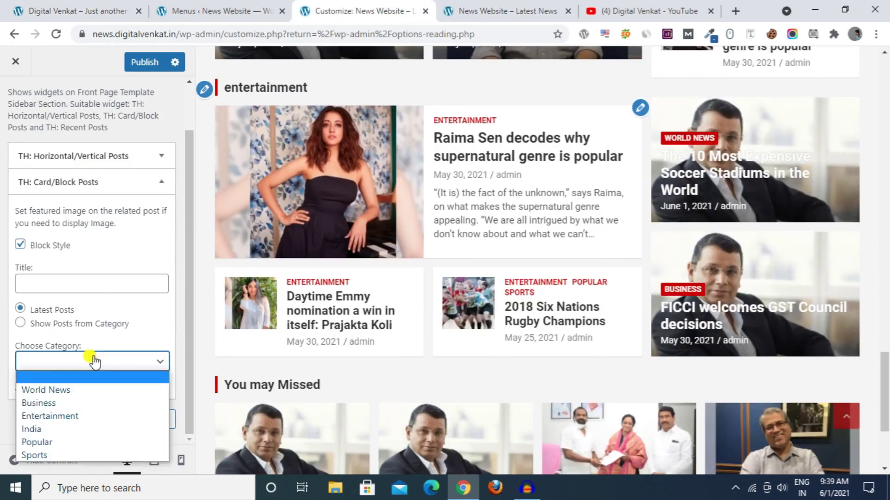
pyautogui.click(103, 429)
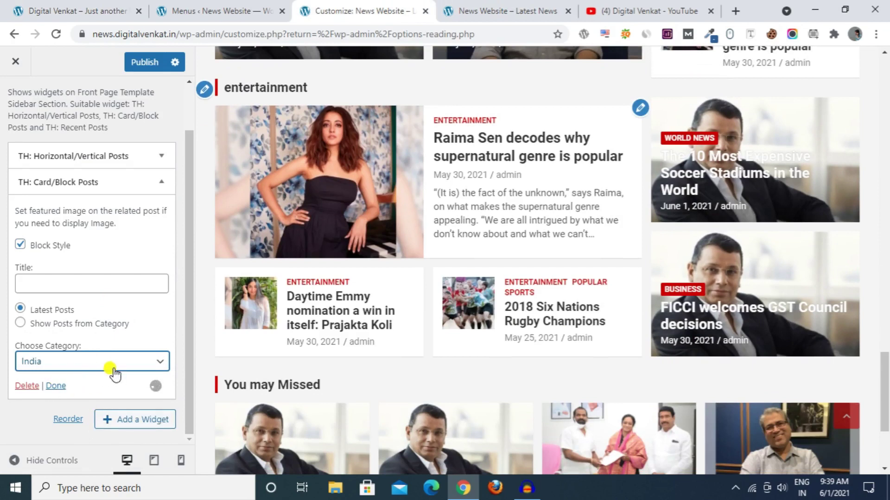
pyautogui.click(95, 285)
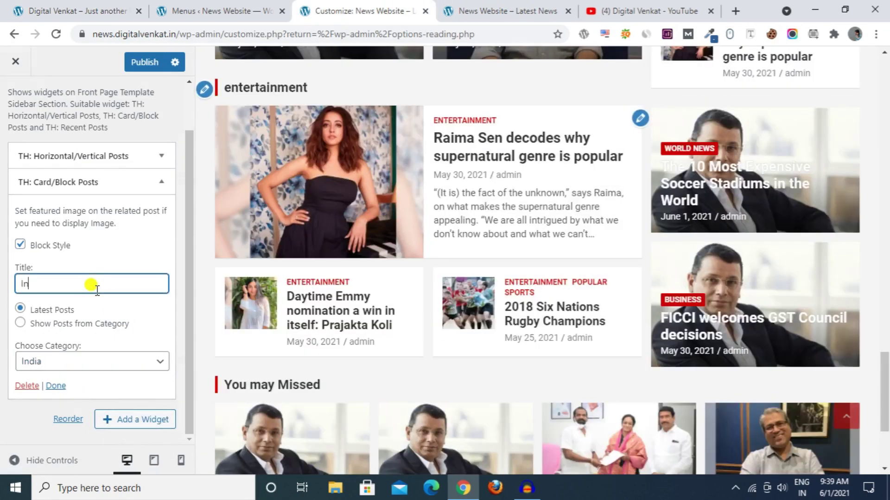
pyautogui.write('Indias')
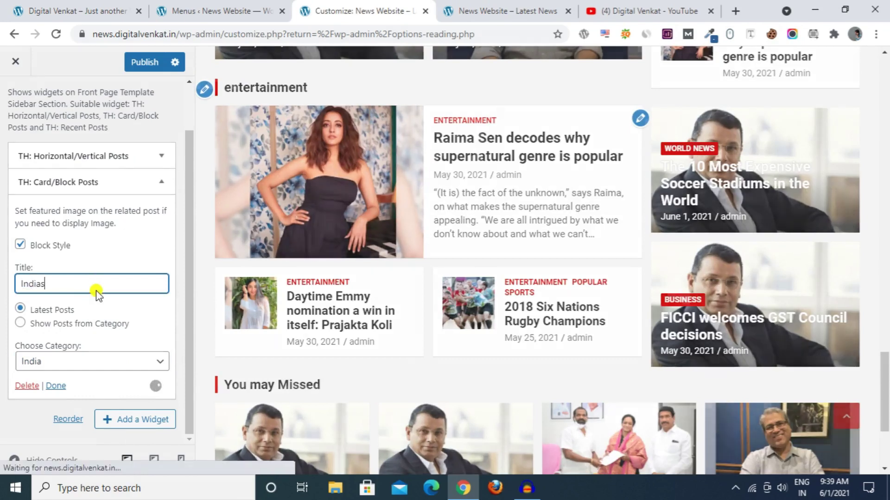
pyautogui.press('BackSpace')
pyautogui.write(' News')
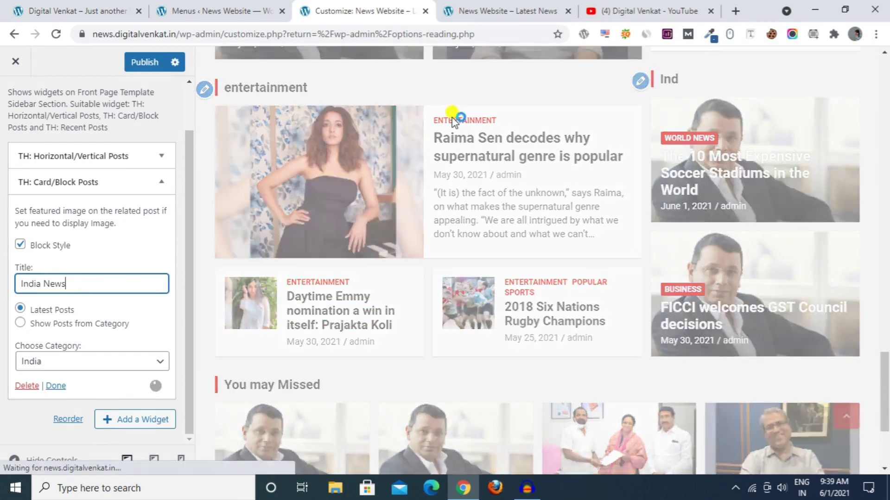
pyautogui.click(158, 185)
# Move the TH: Card/Block Posts widget above TH: Horizontal/Vertical Posts in the sidebar section and publish the changes
pyautogui.moveTo(83, 232)
pyautogui.mouseDown()
pyautogui.moveTo(74, 199)
pyautogui.moveTo(90, 223)
pyautogui.mouseUp()
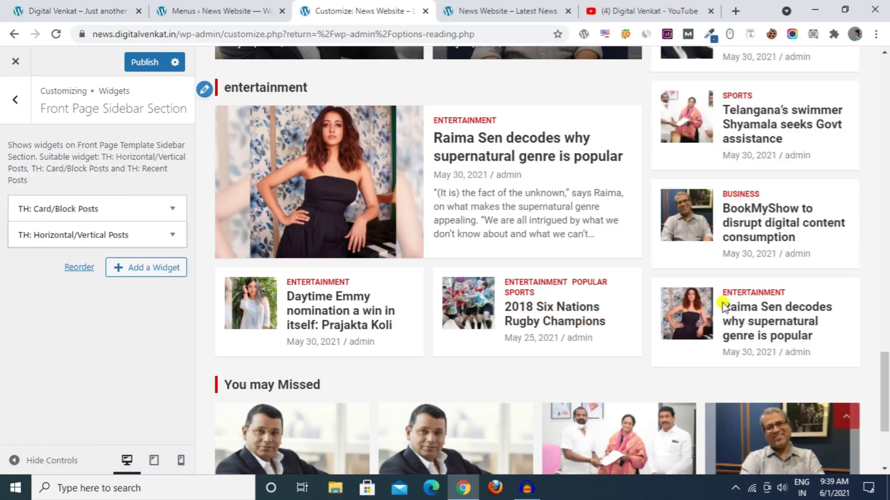
pyautogui.scroll(5, 721, 311)
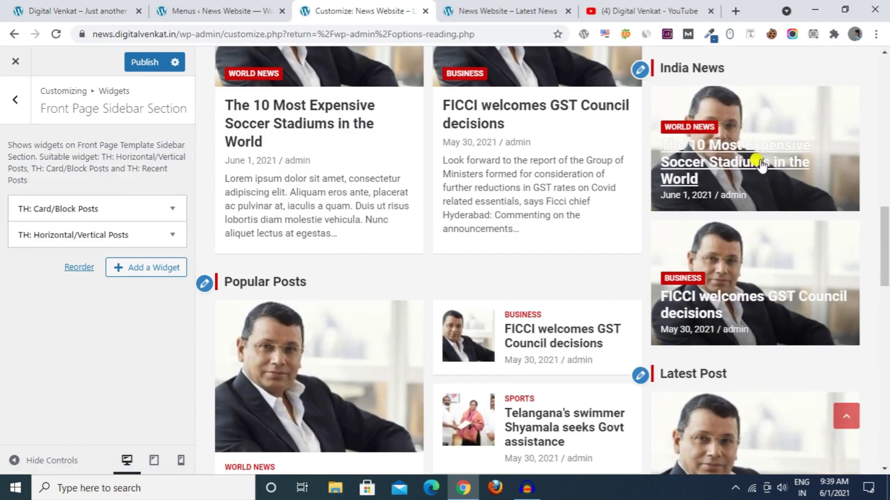
pyautogui.scroll(-4, 731, 327)
pyautogui.click(145, 67)
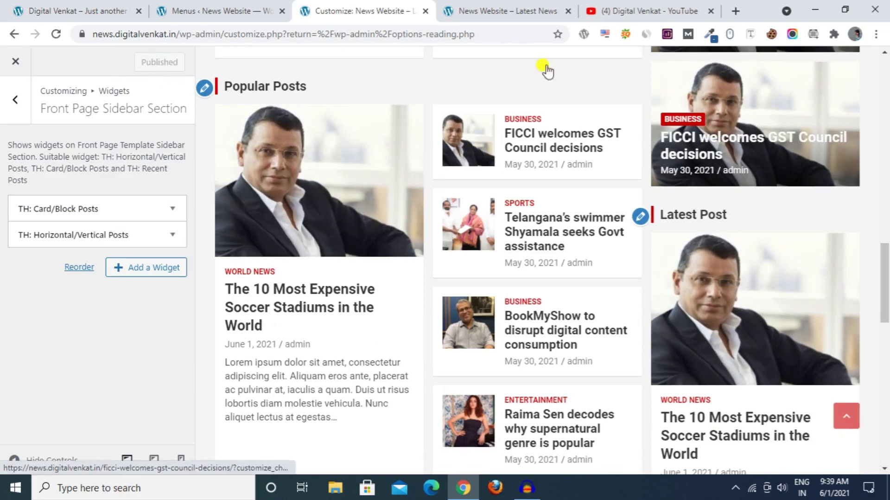
# Reload the live site and review the front page from the India News sidebar down to the "You may Missed" section
pyautogui.click(473, 14)
pyautogui.click(56, 35)
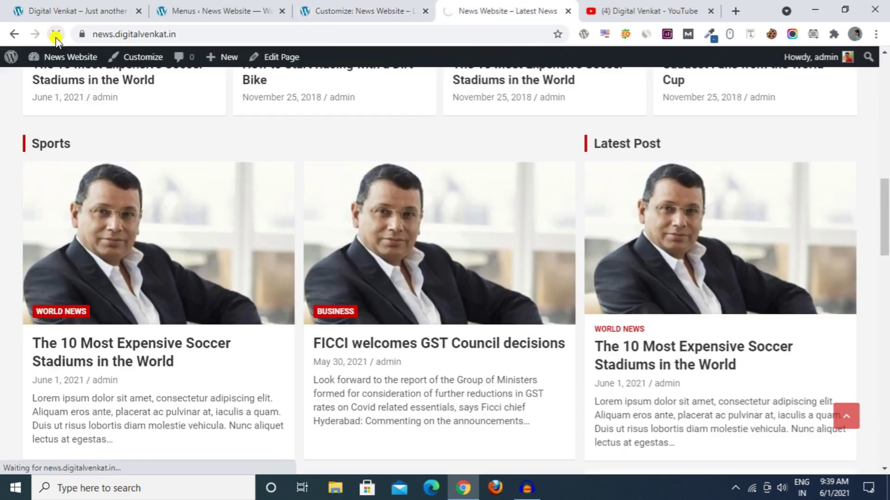
pyautogui.scroll(10, 349, 320)
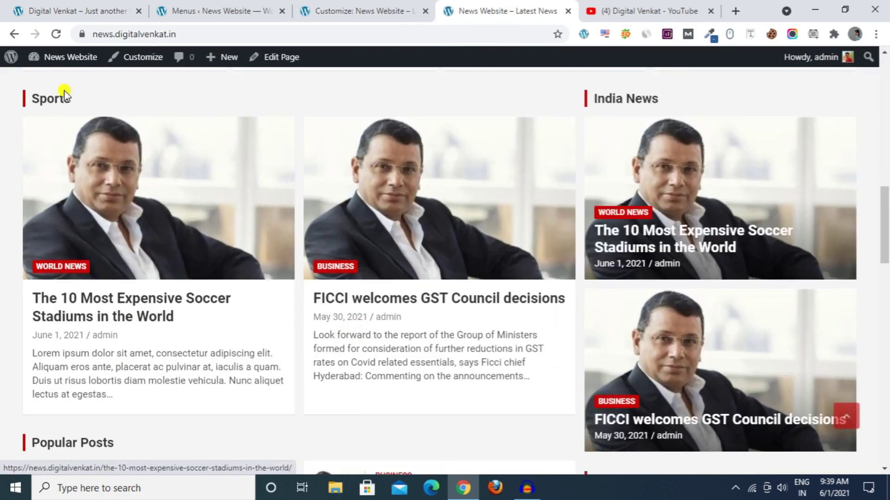
pyautogui.scroll(-12, 421, 292)
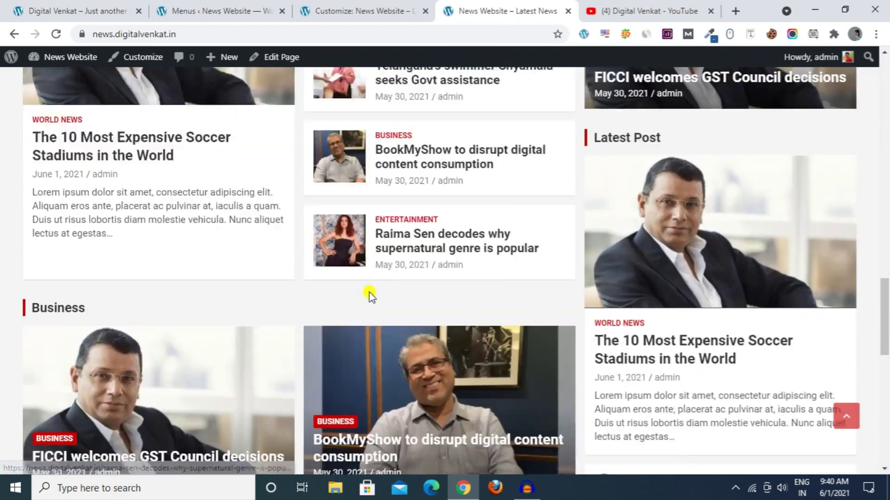
pyautogui.scroll(-8, 369, 296)
pyautogui.scroll(-5, 354, 310)
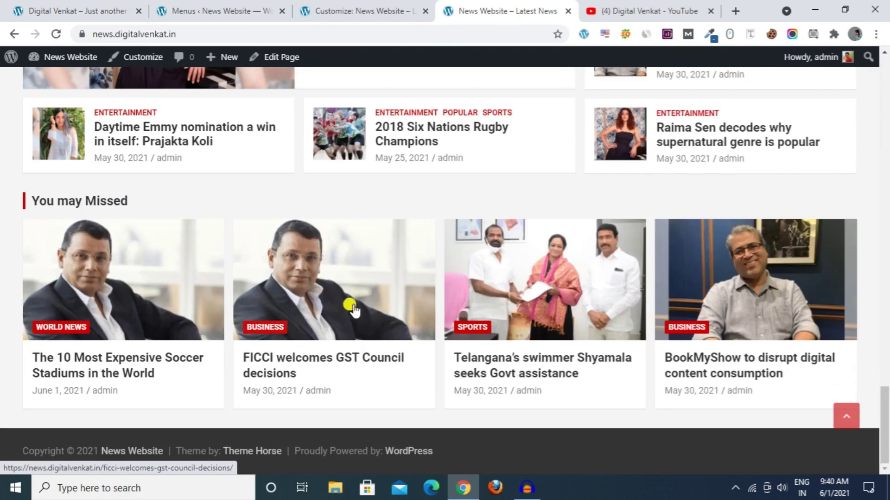
pyautogui.moveTo(28, 199); pyautogui.dragTo(146, 201)
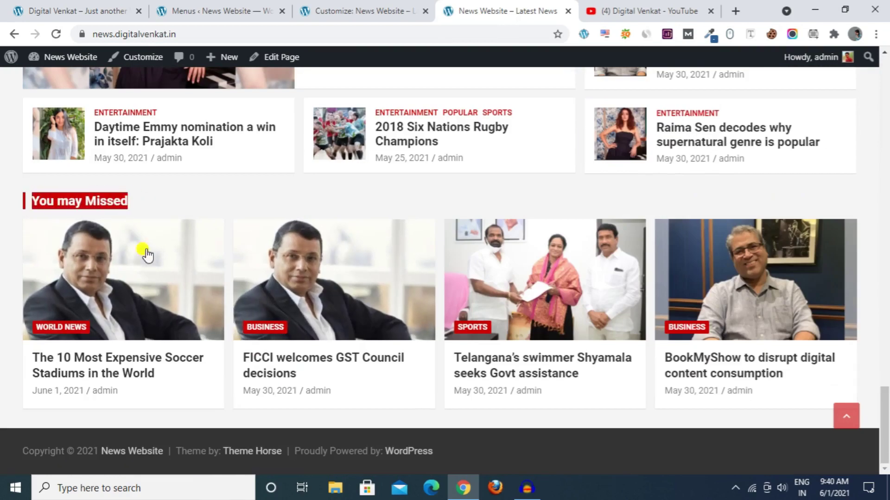
# Open the Footer Featured Posts settings in the Customizer and bring the "You may Missed" section into view in the preview
pyautogui.click(343, 11)
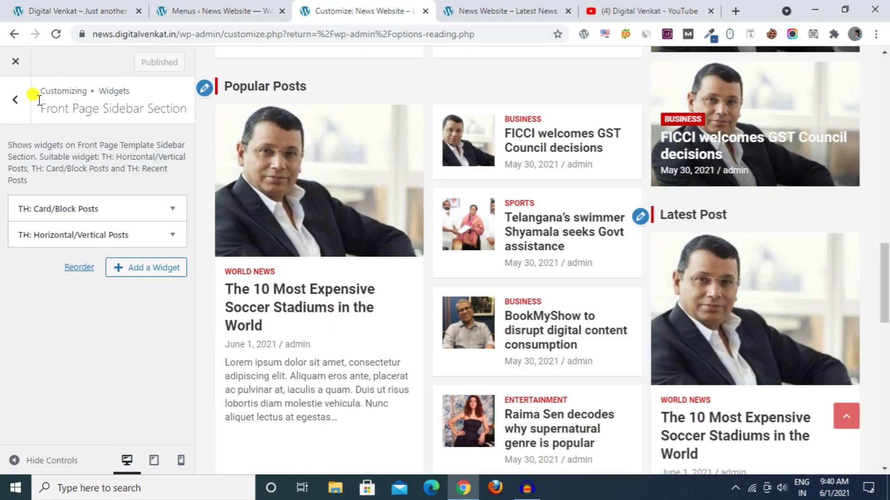
pyautogui.click(20, 104)
pyautogui.click(21, 108)
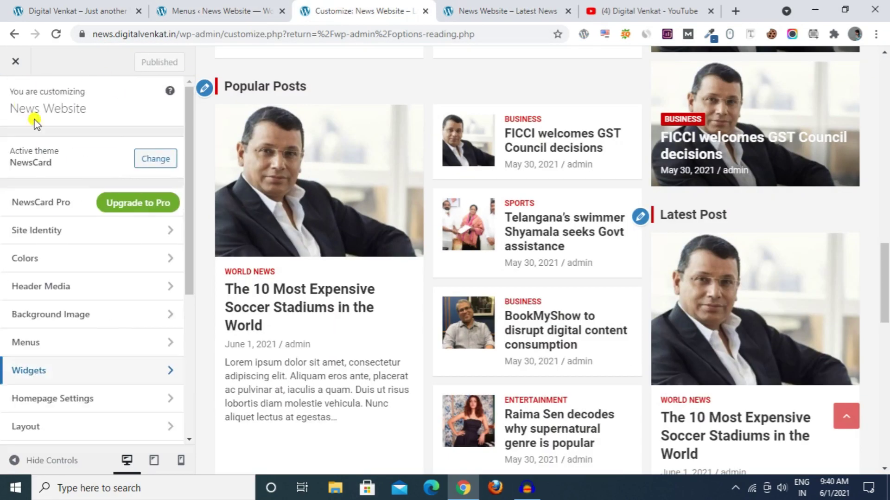
pyautogui.scroll(-4, 113, 230)
pyautogui.hotkey('ctrl', 'Tab')
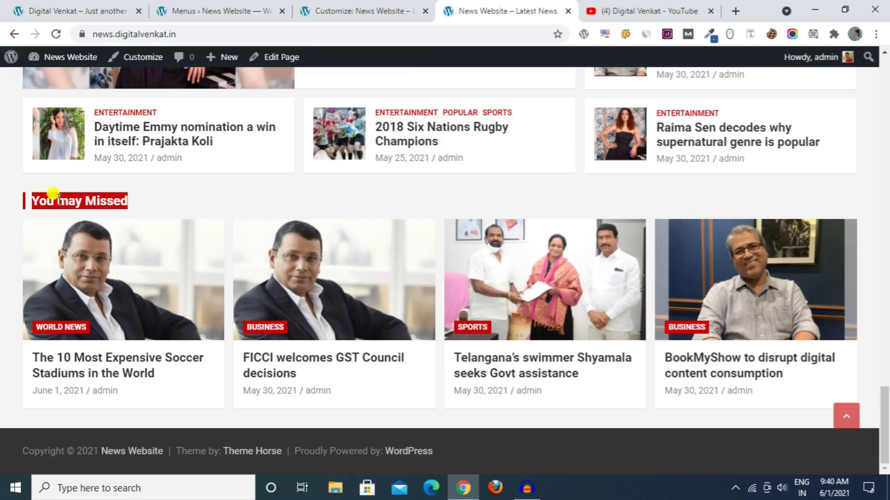
pyautogui.click(344, 10)
pyautogui.scroll(-2, 69, 278)
pyautogui.scroll(-2, 87, 316)
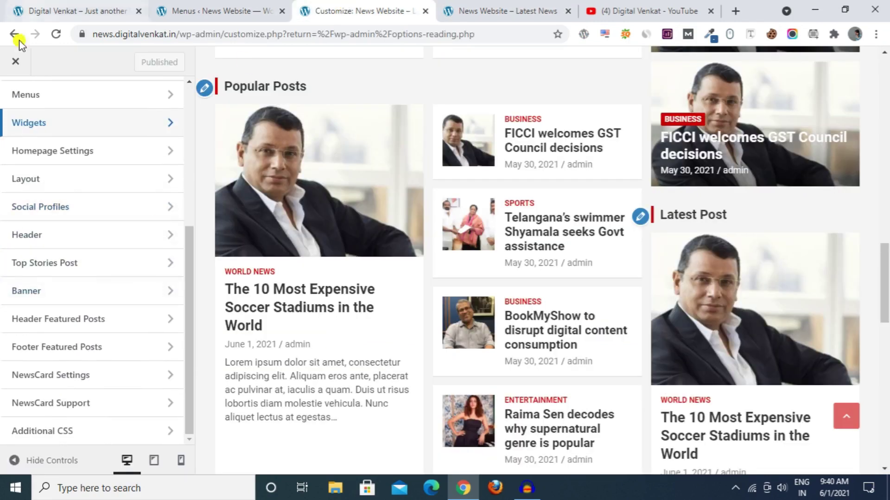
pyautogui.click(80, 348)
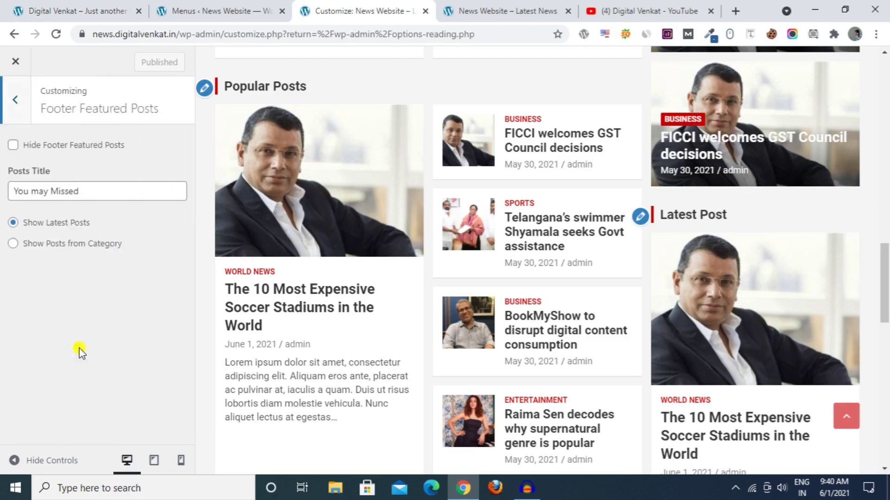
pyautogui.tripleClick(49, 192)
pyautogui.click(48, 193)
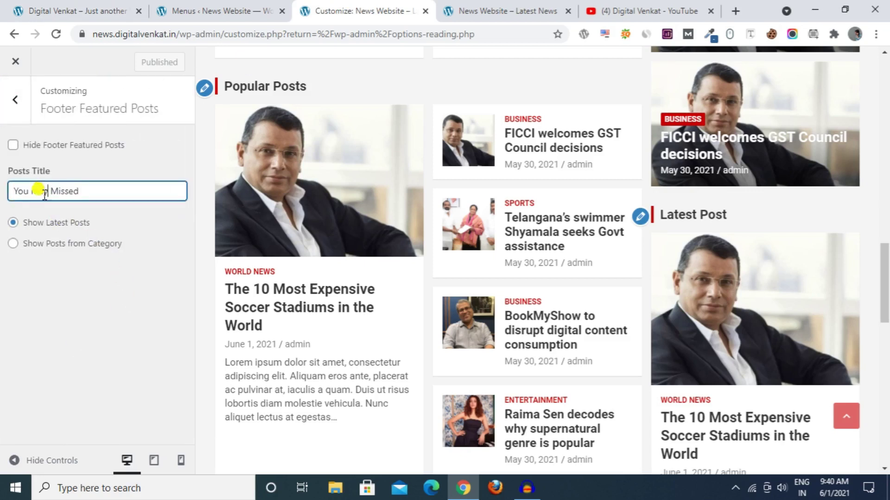
pyautogui.scroll(-10, 281, 299)
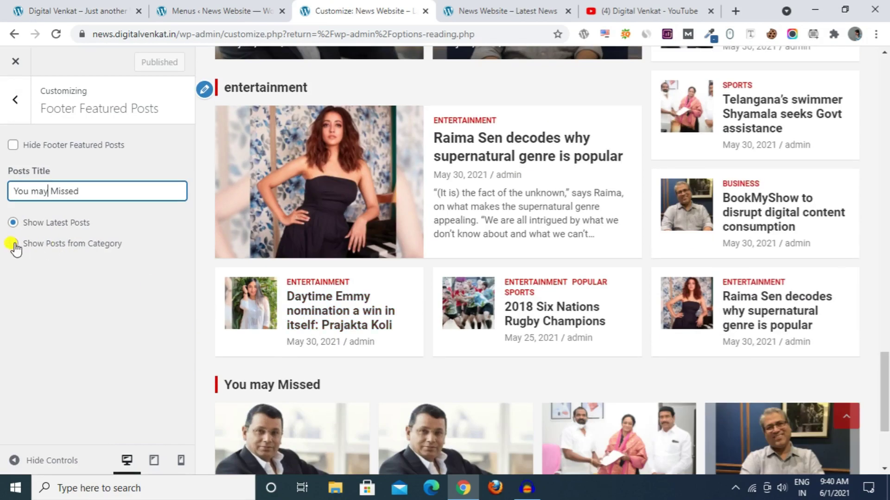
# Set the footer featured posts to show posts from the Entertainment category and check the section in the preview
pyautogui.click(14, 244)
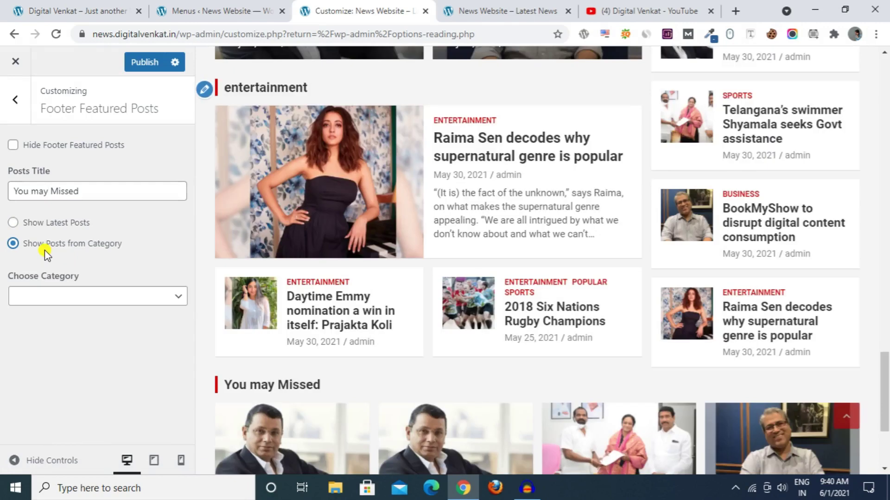
pyautogui.click(116, 293)
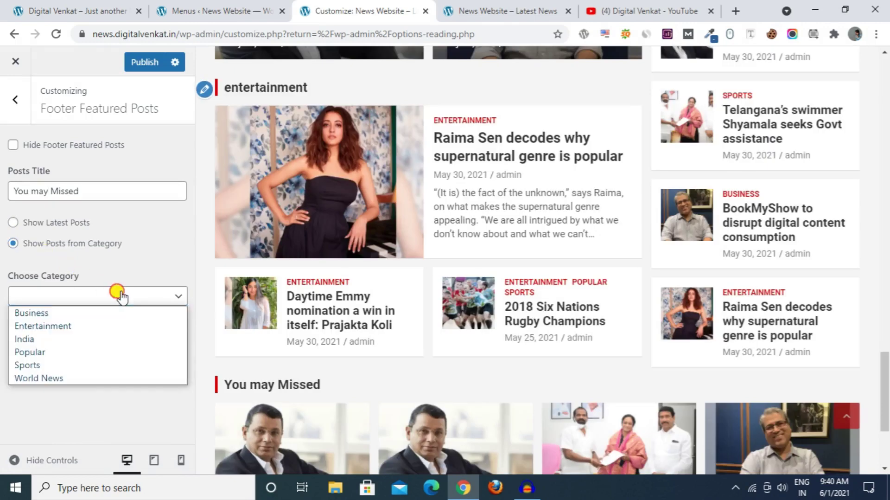
pyautogui.click(92, 326)
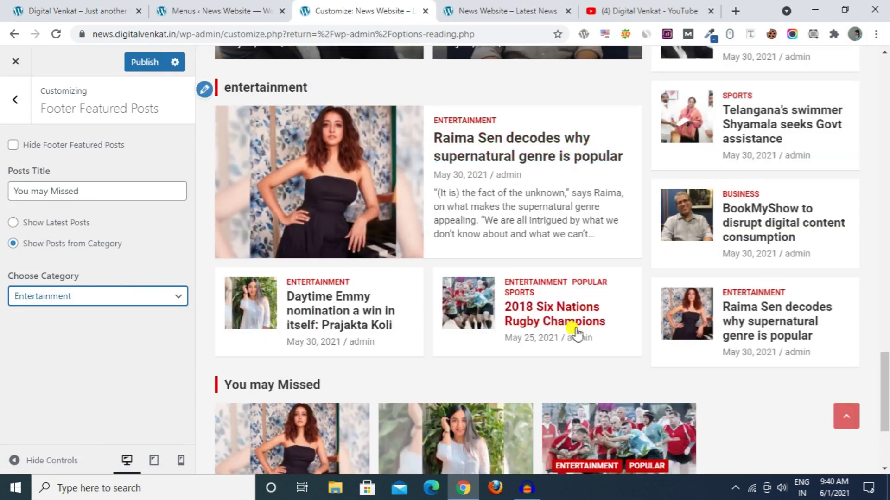
pyautogui.scroll(-3, 575, 332)
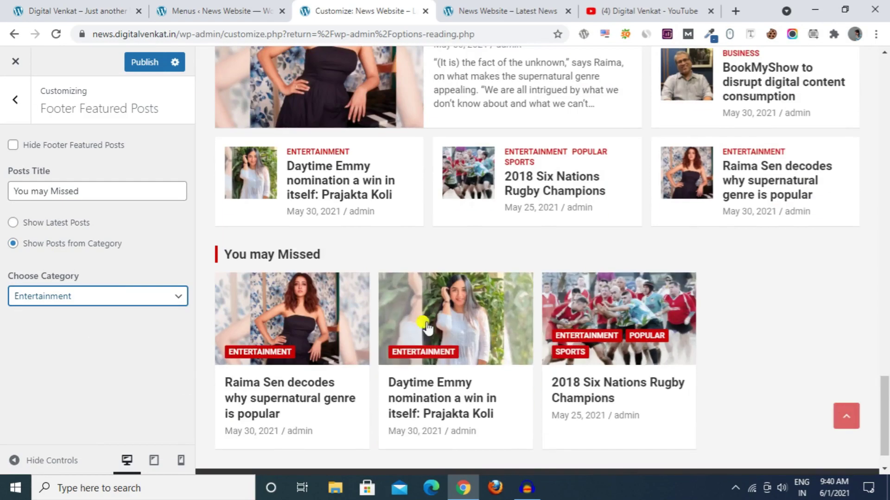
# Change the footer featured posts' category to World News and publish the changes
pyautogui.click(68, 295)
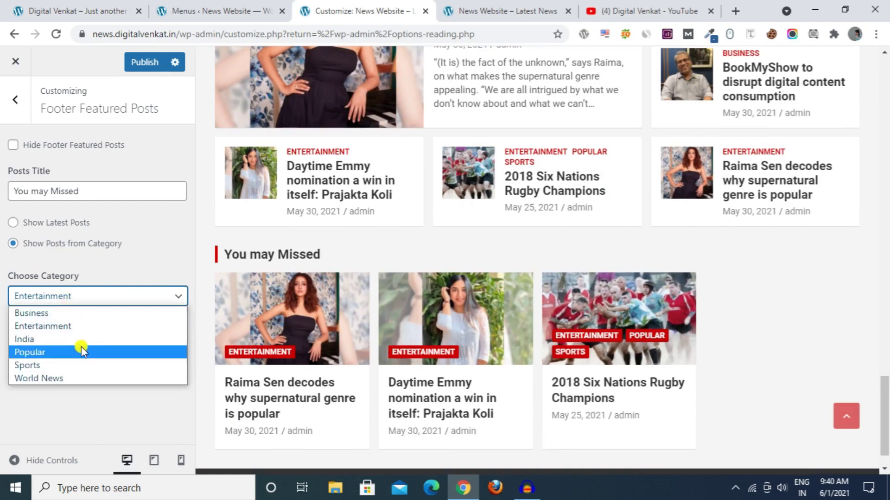
pyautogui.click(81, 376)
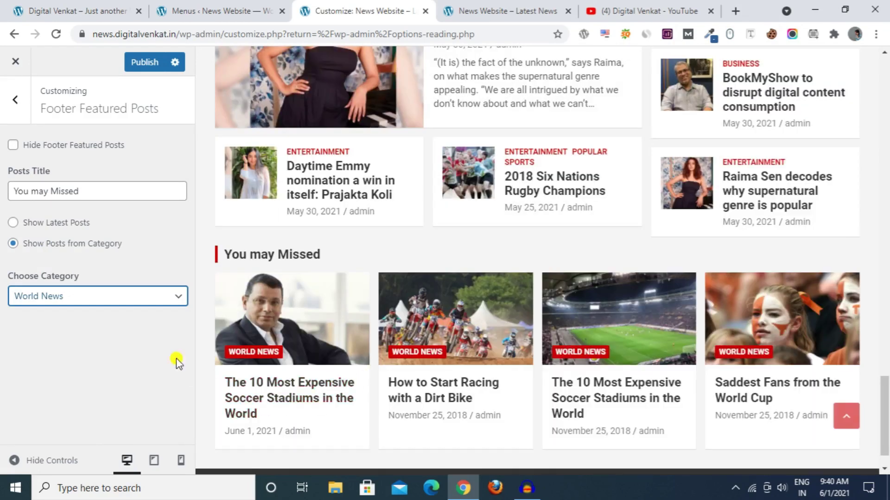
pyautogui.click(148, 65)
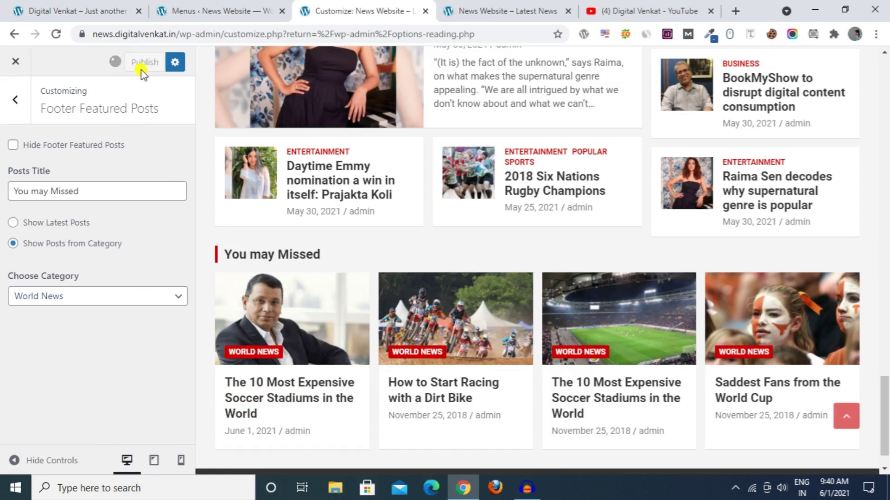
# Reload the live site to check its "You may Missed" section, and look over the demo site for comparison
pyautogui.click(501, 10)
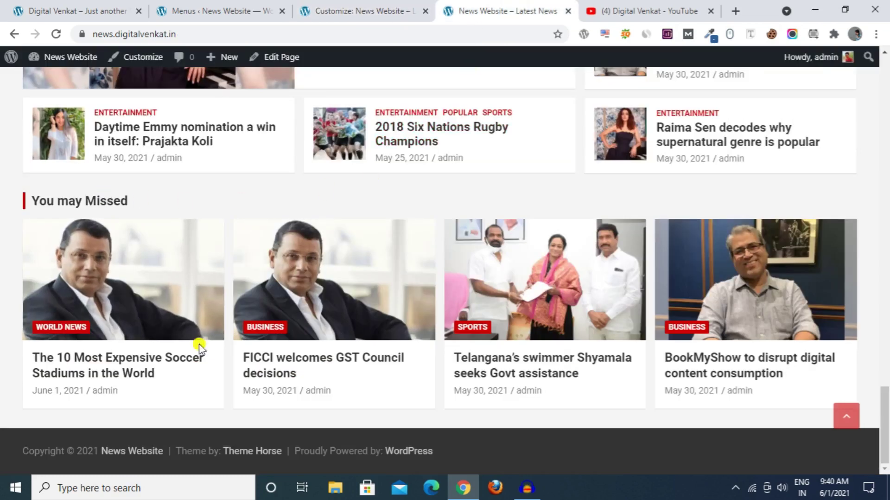
pyautogui.click(55, 34)
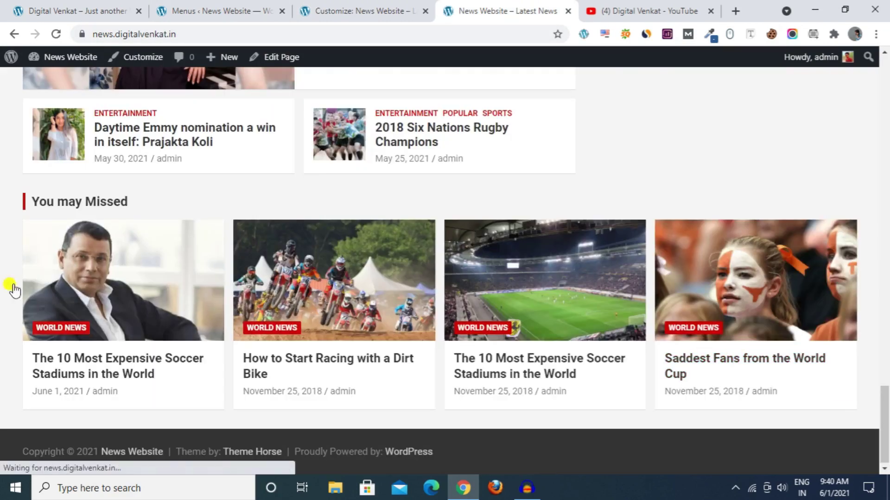
pyautogui.moveTo(886, 430); pyautogui.dragTo(887, 400)
pyautogui.click(29, 5)
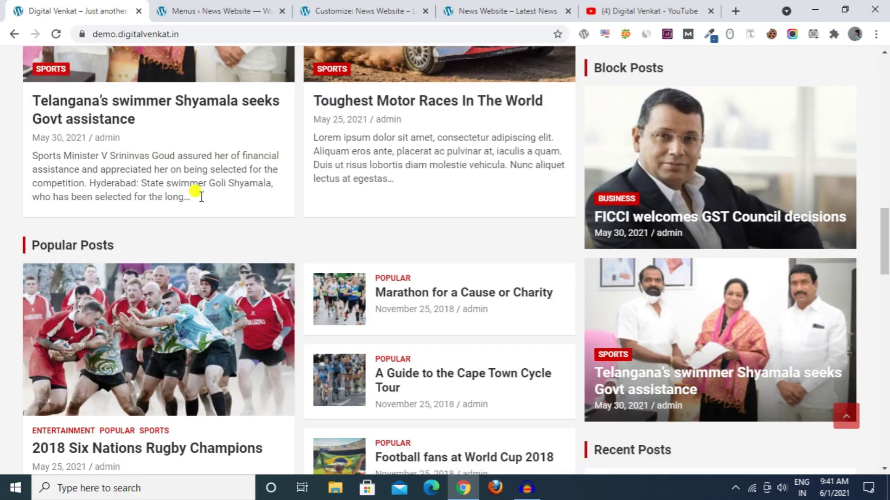
pyautogui.moveTo(882, 236); pyautogui.dragTo(884, 139)
# Return to the Customizer's main settings and open the Footer - Column 1 widget area
pyautogui.click(332, 4)
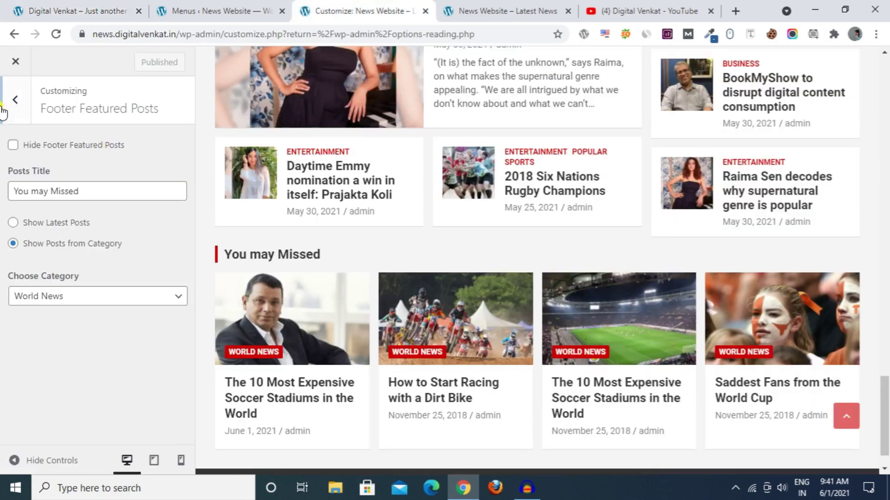
pyautogui.click(15, 100)
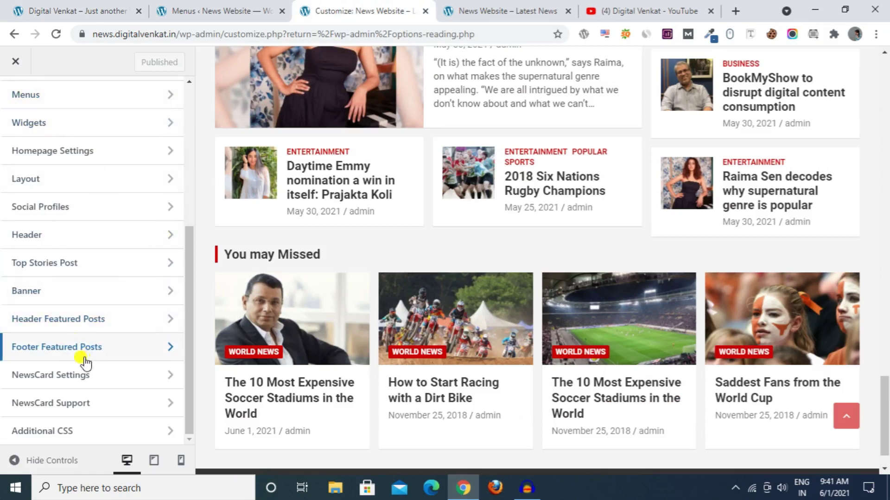
pyautogui.click(107, 125)
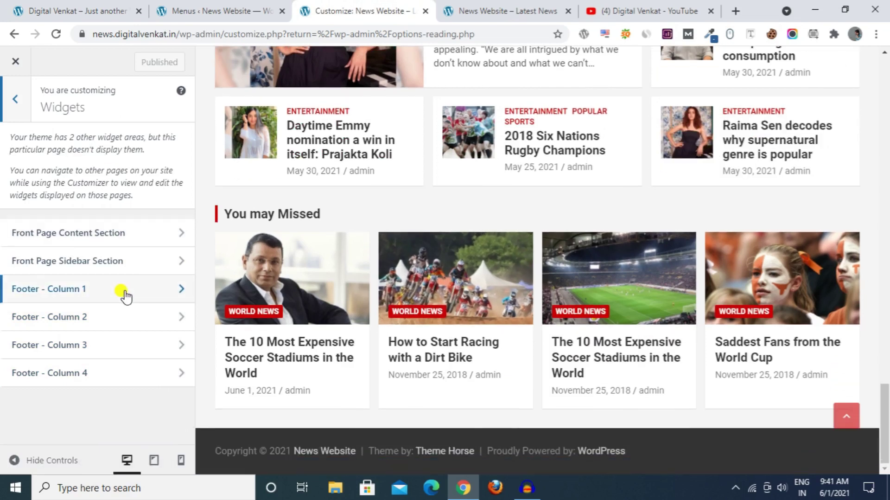
pyautogui.click(54, 292)
# Examine the demo site's footer columns, in particular the NewsCard description text in the first one
pyautogui.hotkey('ctrl', '1')
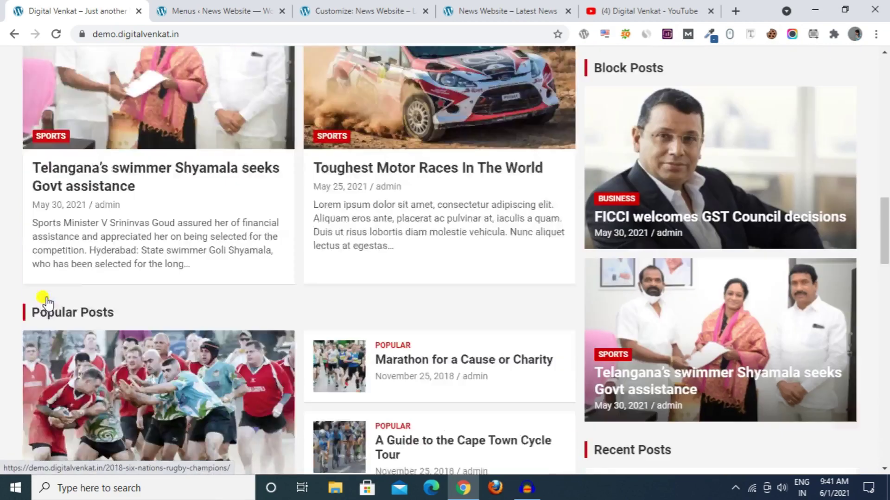
pyautogui.scroll(-15, 47, 302)
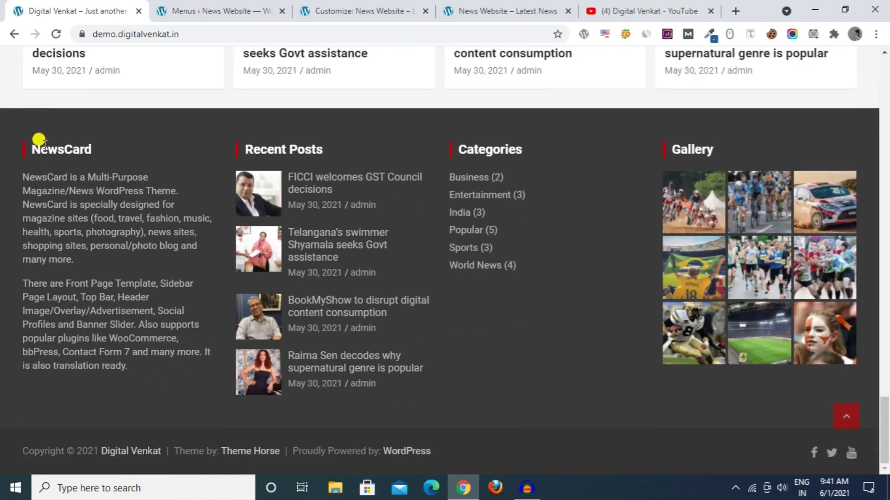
pyautogui.moveTo(23, 174); pyautogui.dragTo(93, 246)
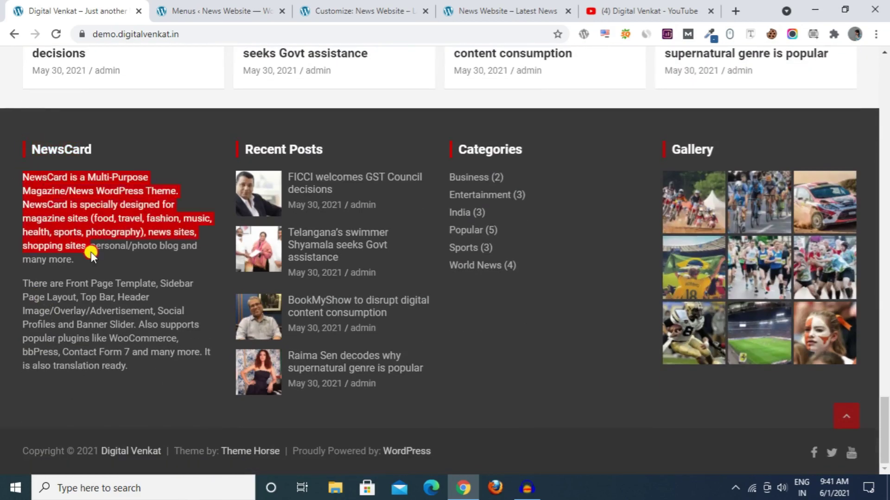
# Add a Text widget to Footer - Column 1 and title it "About Digital Venkat"
pyautogui.click(382, 5)
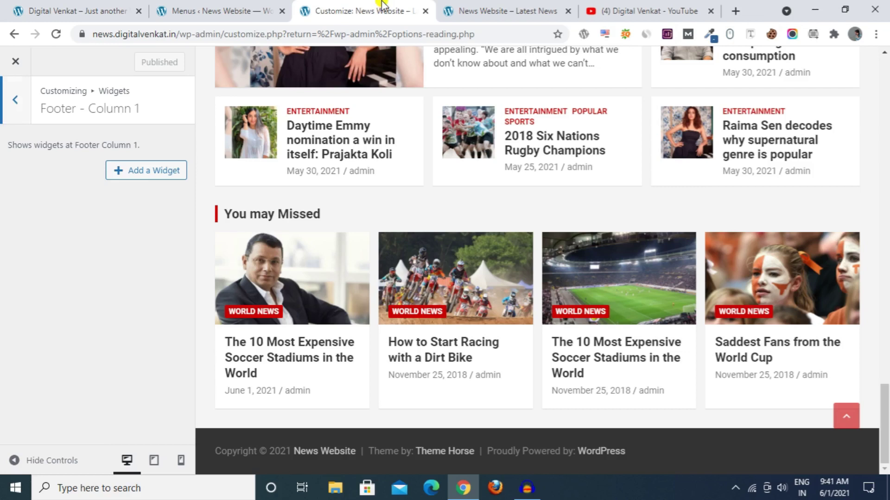
pyautogui.click(151, 170)
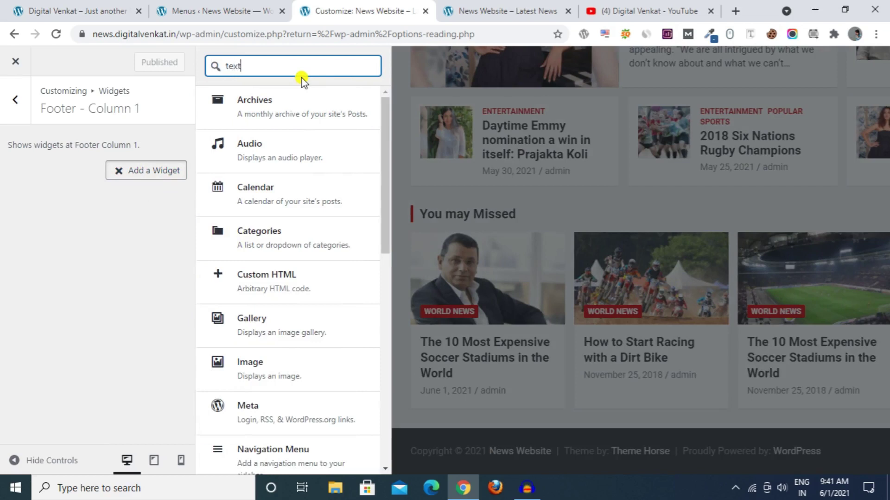
pyautogui.write('text')
pyautogui.click(254, 113)
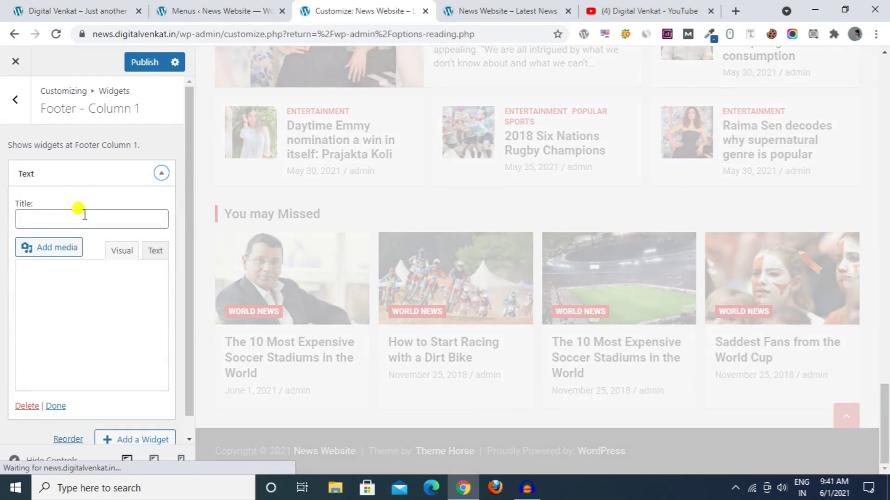
pyautogui.click(85, 216)
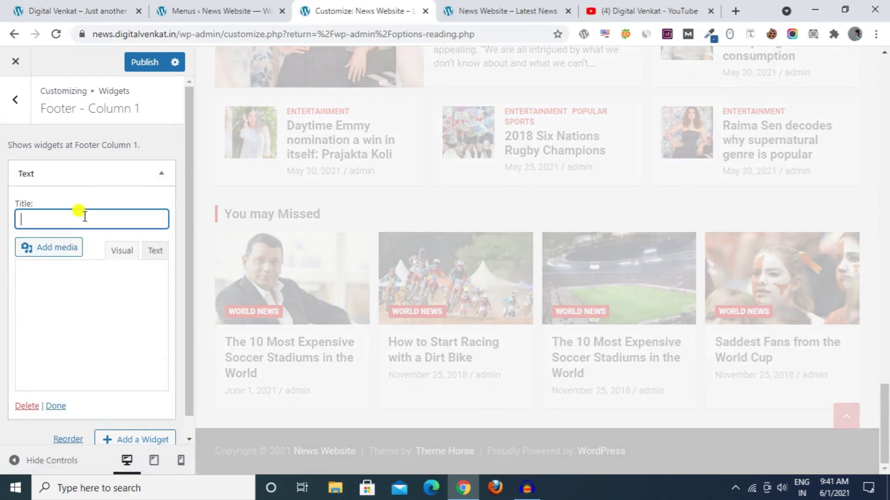
pyautogui.write('About')
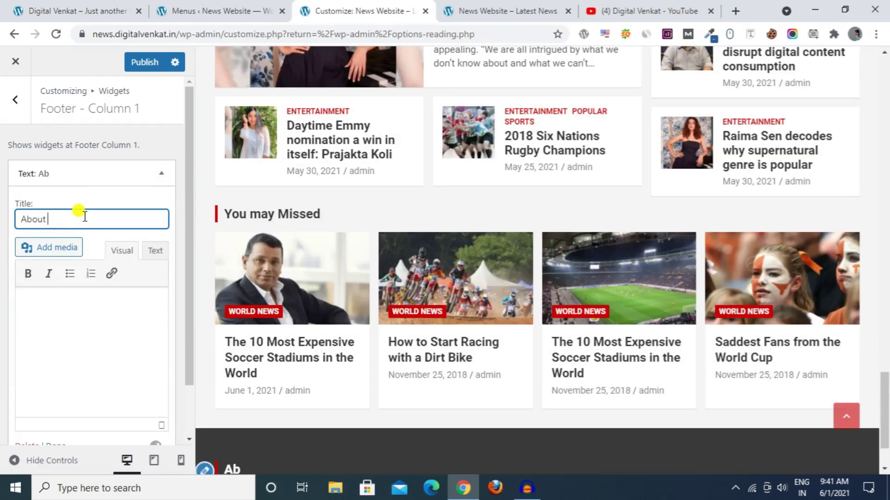
pyautogui.write(' Digital ')
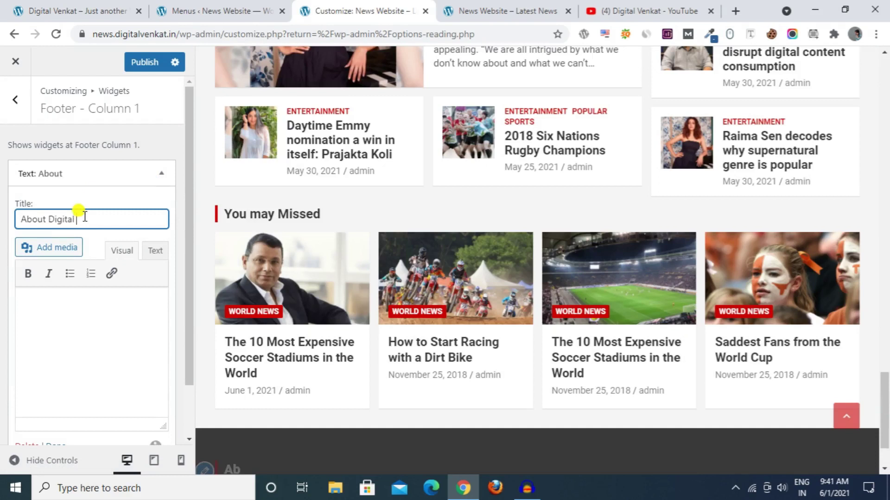
pyautogui.write('Venkat')
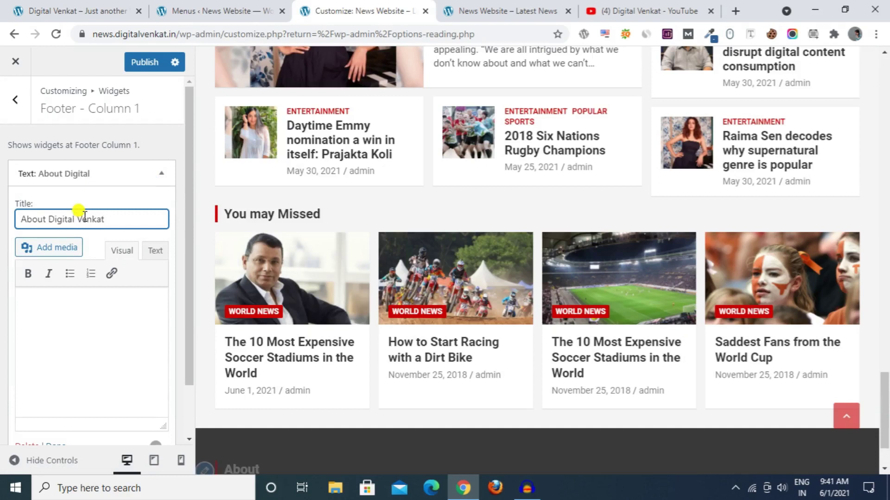
# Copy both NewsCard description paragraphs from the demo site's footer and paste them into the new Text widget's content
pyautogui.click(88, 9)
pyautogui.click(83, 262)
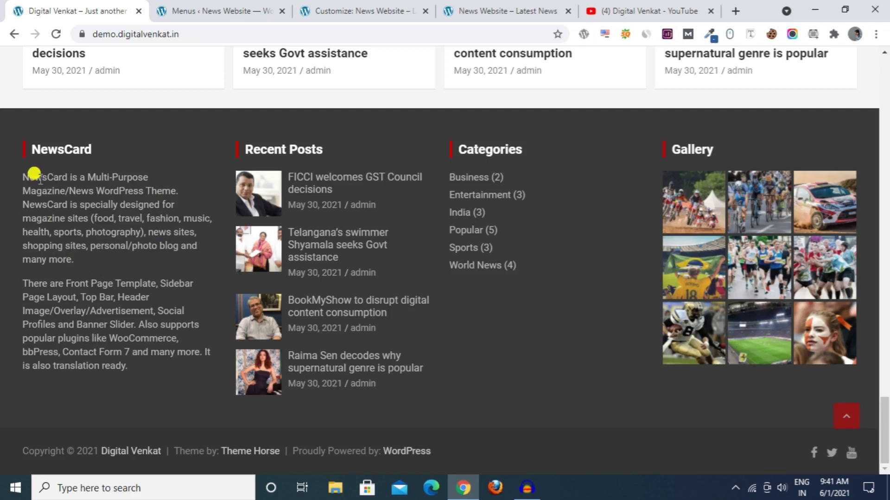
pyautogui.moveTo(26, 176); pyautogui.dragTo(174, 368)
pyautogui.hotkey('ctrl', 'c')
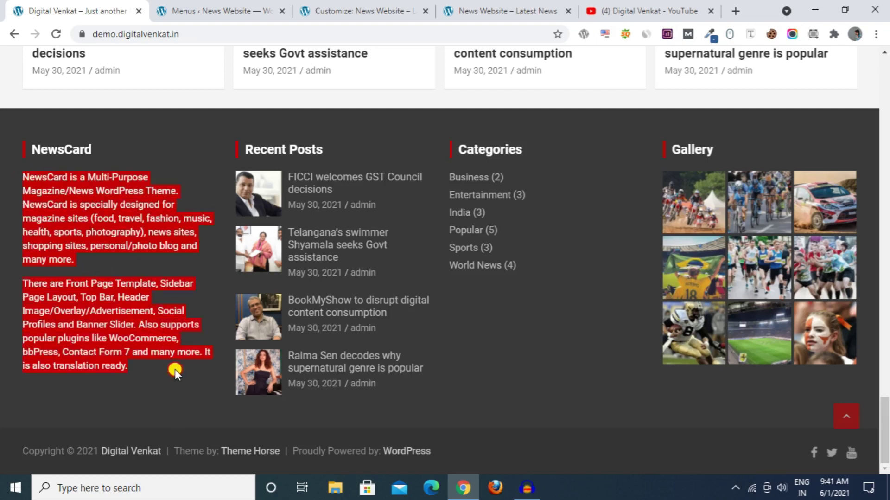
pyautogui.click(330, 10)
pyautogui.click(85, 342)
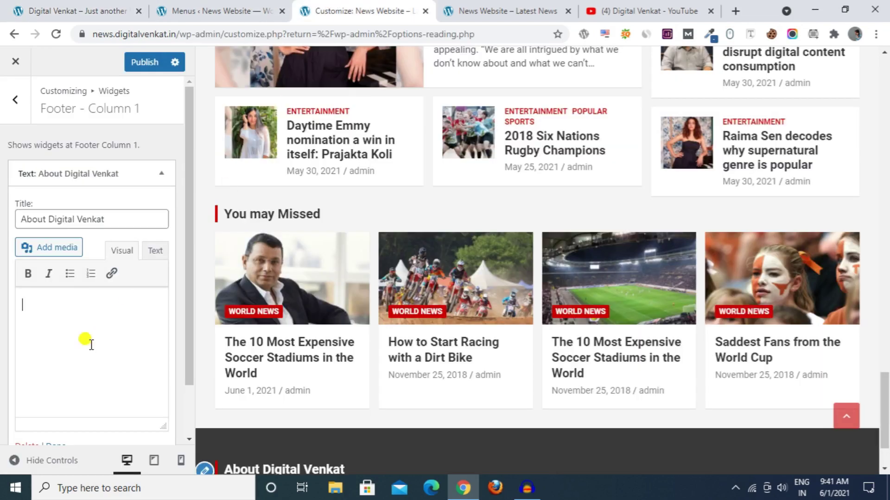
pyautogui.hotkey('ctrl', 'v')
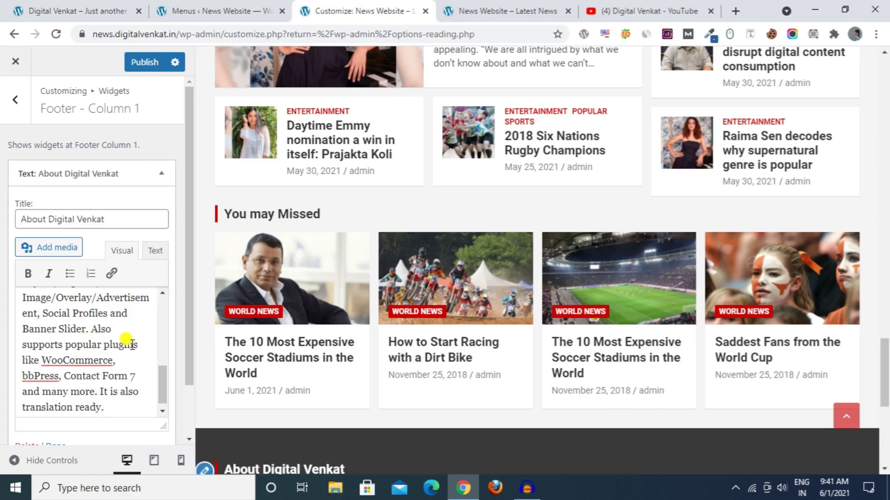
pyautogui.scroll(4, 133, 345)
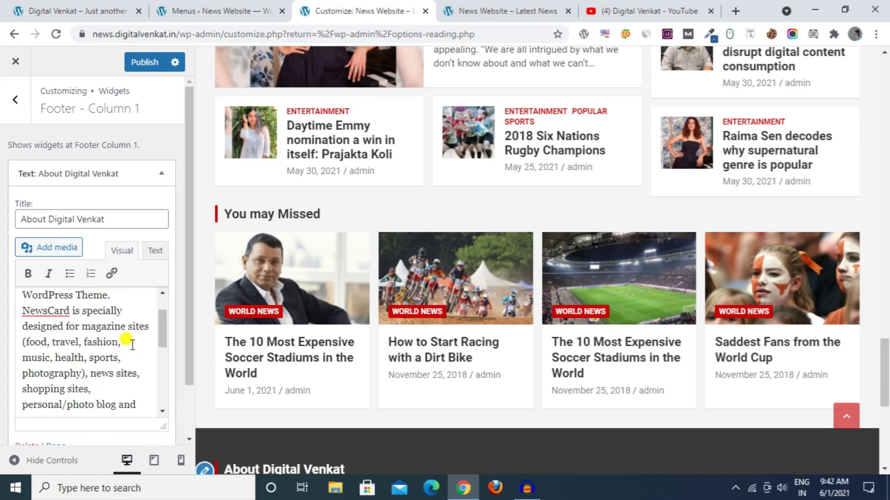
# Publish the Footer - Column 1 text widget and compare the live site's footer with the demo site's footer
pyautogui.scroll(-7, 473, 399)
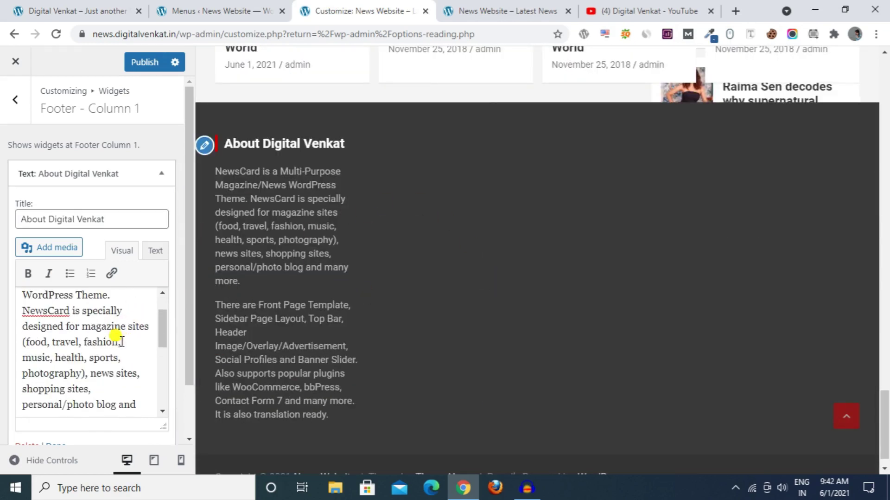
pyautogui.click(149, 68)
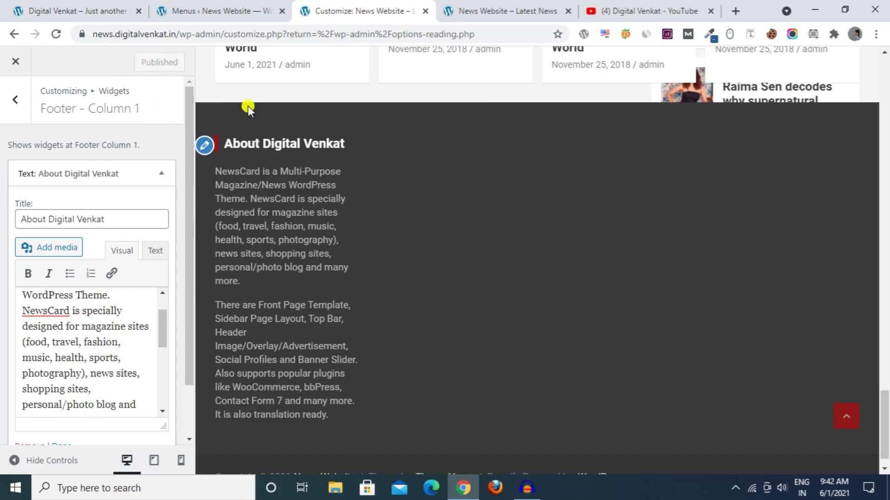
pyautogui.click(460, 10)
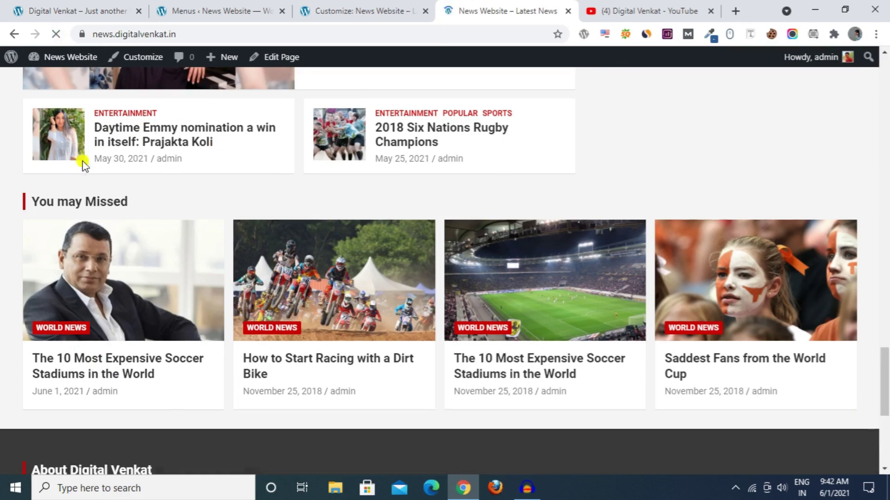
pyautogui.scroll(-5, 22, 267)
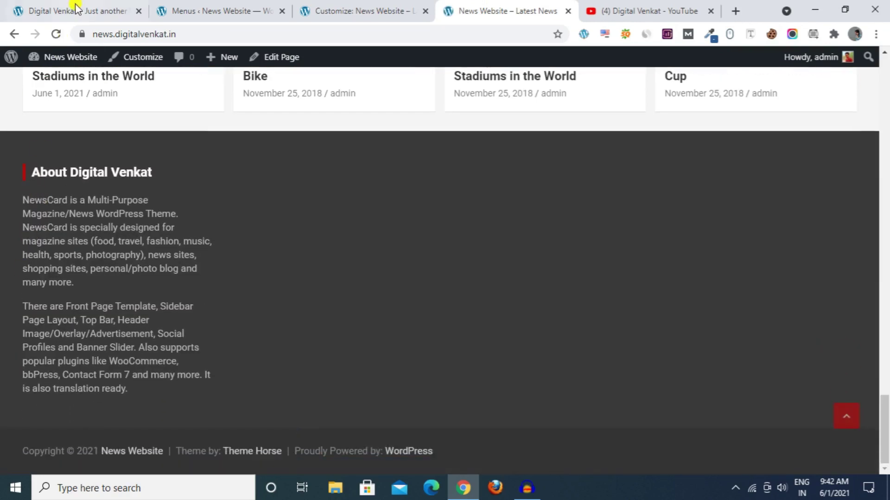
pyautogui.click(76, 9)
pyautogui.click(82, 254)
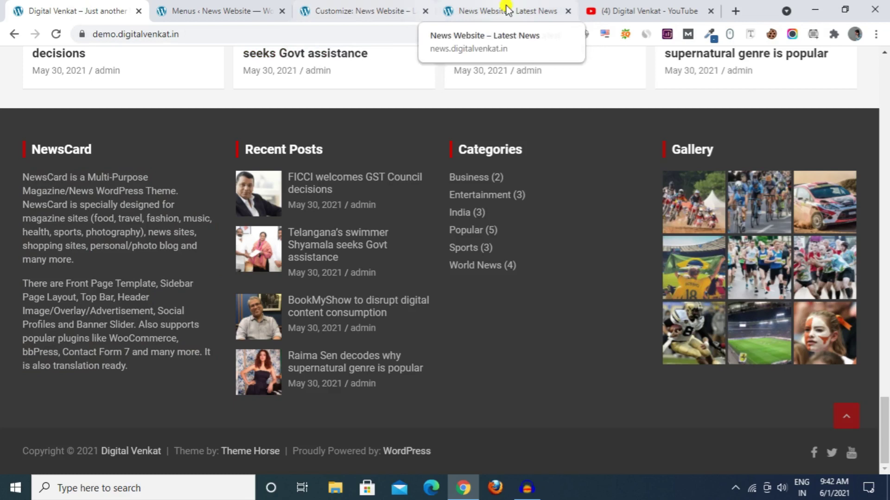
pyautogui.click(487, 11)
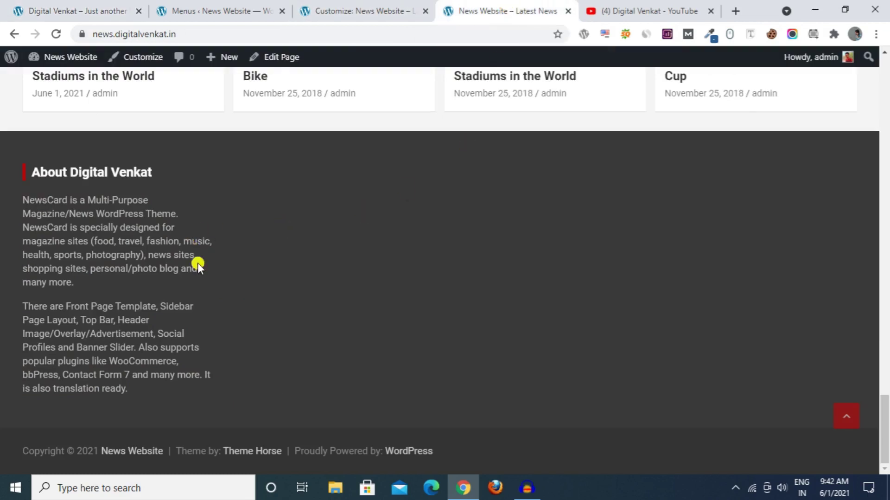
# Return to the Customizer and add a TH: Recent Posts widget to Footer - Column 2
pyautogui.click(337, 9)
pyautogui.click(8, 113)
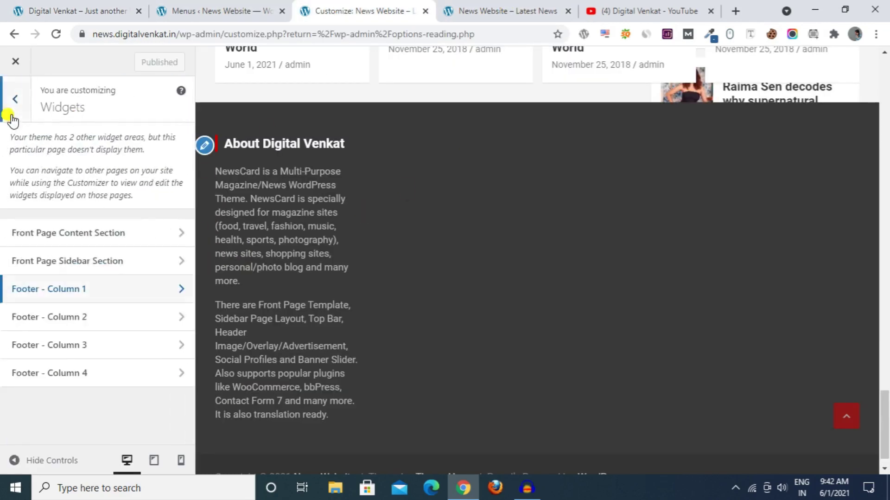
pyautogui.click(108, 316)
pyautogui.click(145, 173)
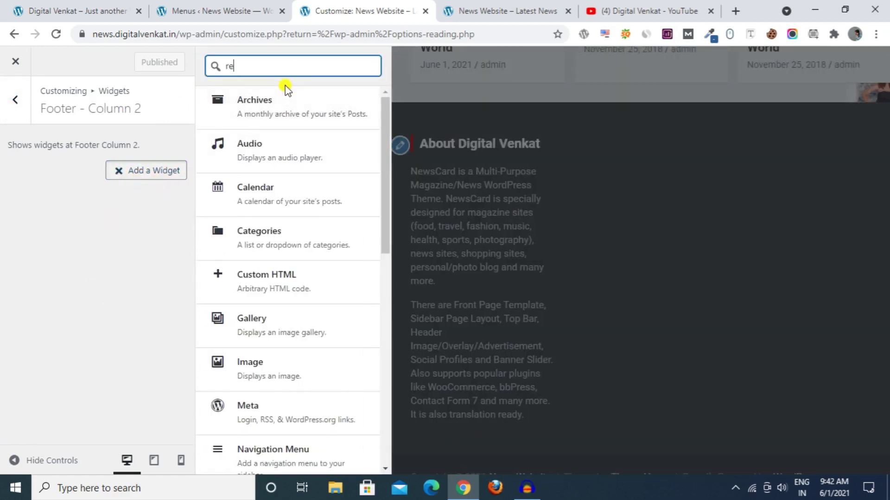
pyautogui.write('rece')
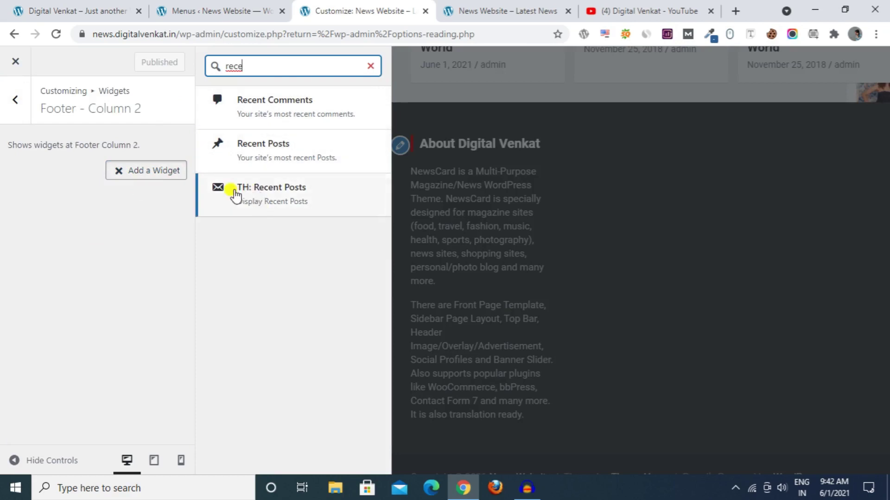
pyautogui.click(271, 194)
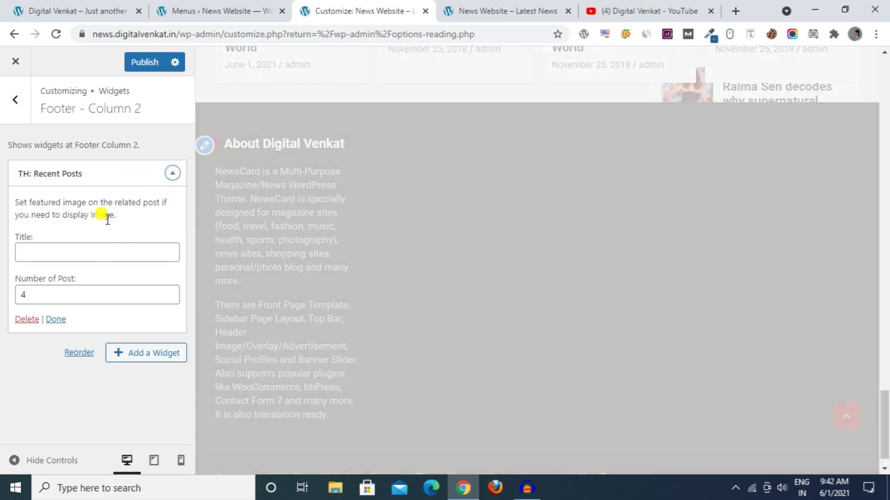
# Copy the "Recent Posts" heading from the demo site's footer and paste it as the new widget's title
pyautogui.click(69, 8)
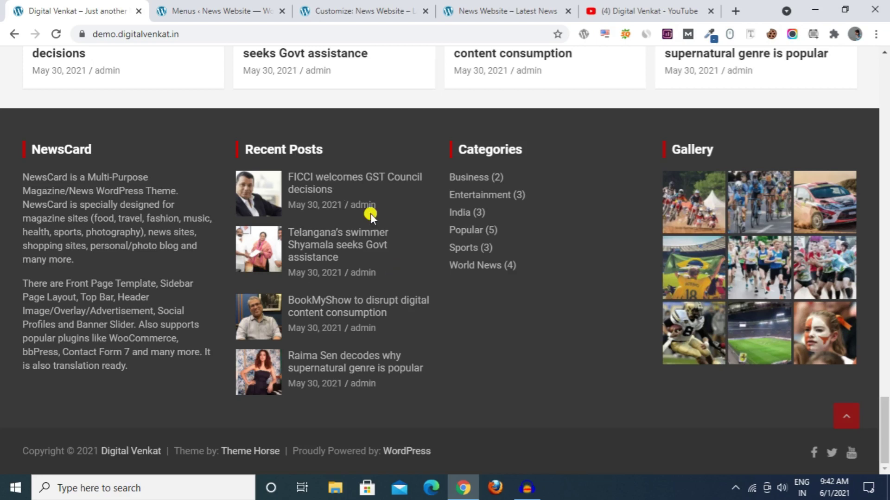
pyautogui.rightClick(277, 150)
pyautogui.click(292, 162)
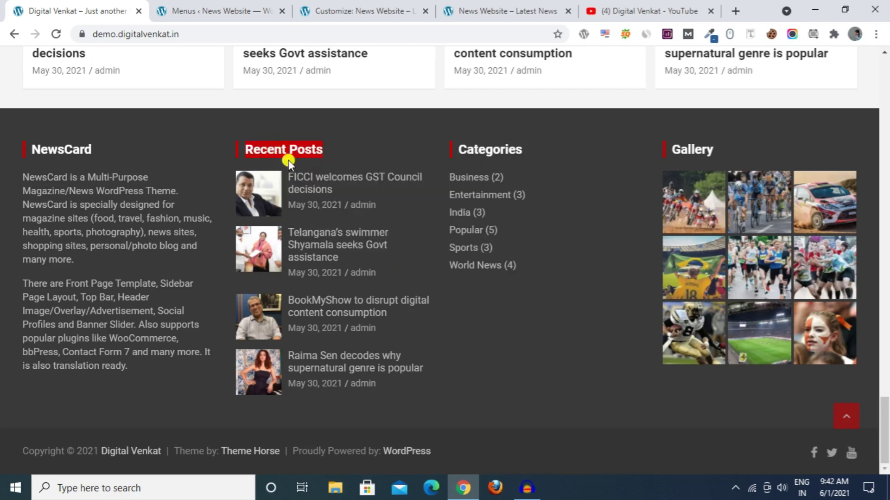
pyautogui.click(323, 10)
pyautogui.rightClick(125, 253)
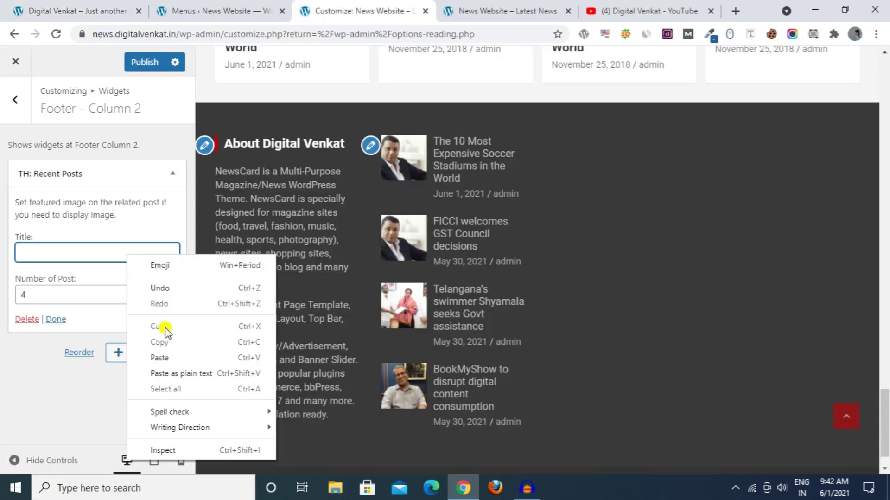
pyautogui.click(168, 356)
# Publish the Footer - Column 2 widget and compare the live site's Recent Posts column with the demo site's
pyautogui.click(85, 7)
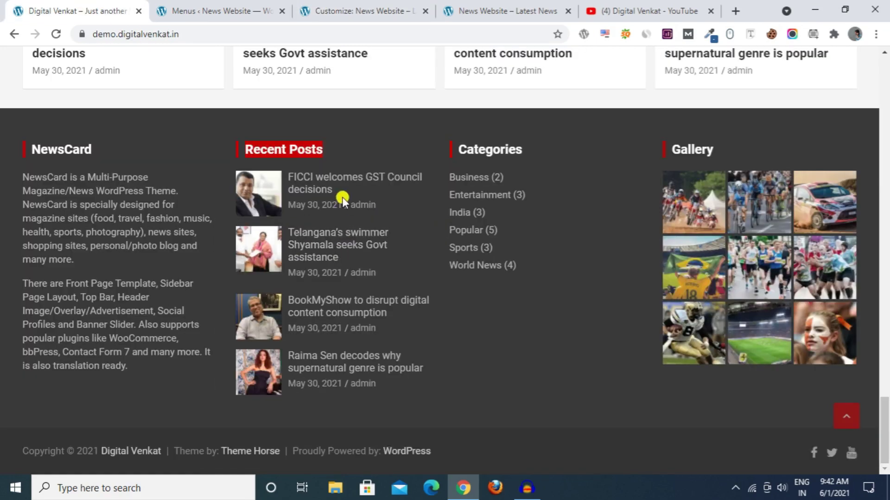
pyautogui.click(352, 10)
pyautogui.doubleClick(21, 294)
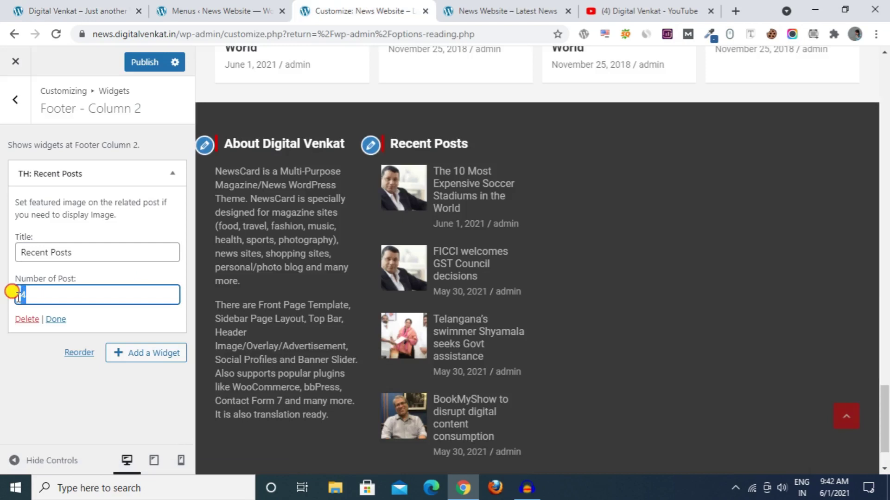
pyautogui.click(42, 376)
pyautogui.click(145, 67)
pyautogui.click(457, 11)
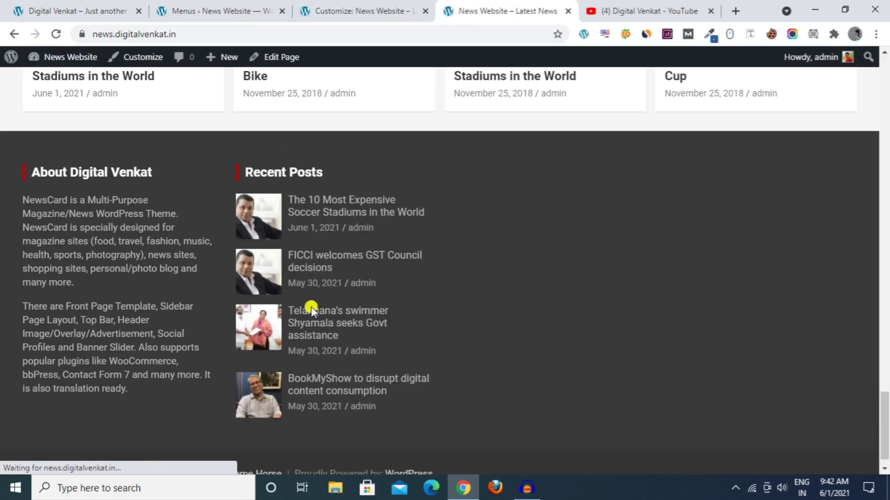
pyautogui.click(89, 7)
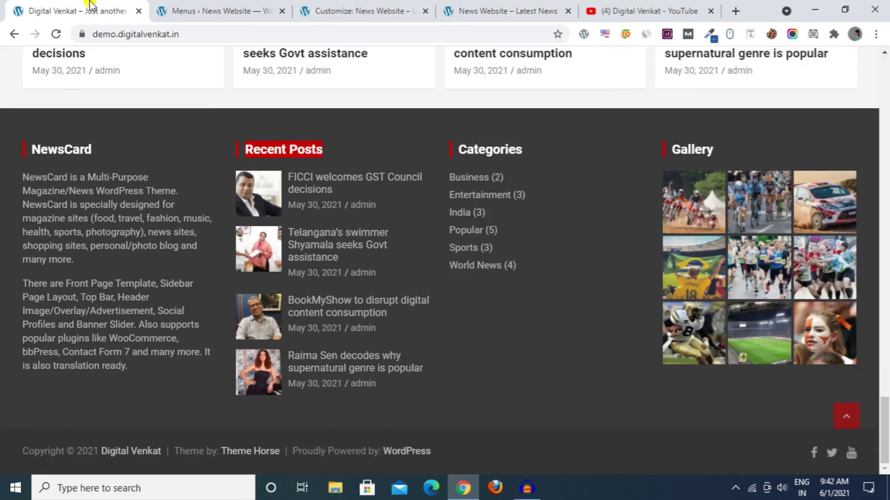
# Return to the Customizer and add a Categories widget to Footer - Column 3
pyautogui.click(366, 10)
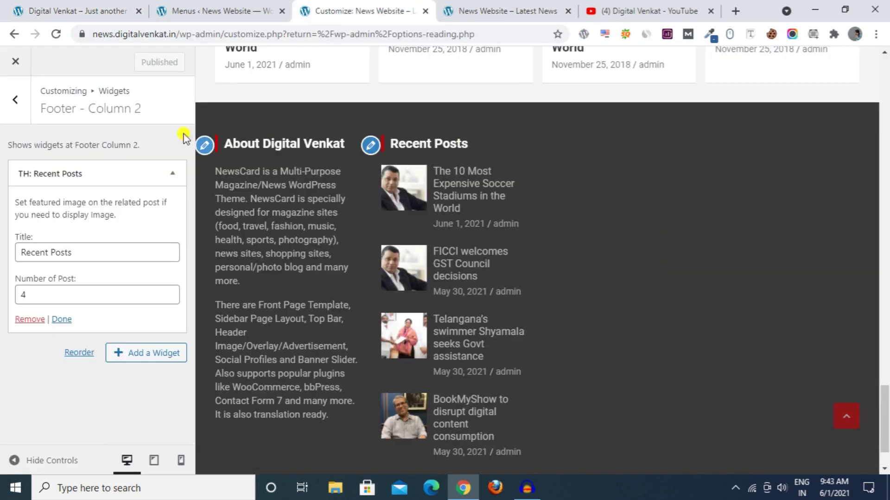
pyautogui.click(93, 172)
pyautogui.click(16, 103)
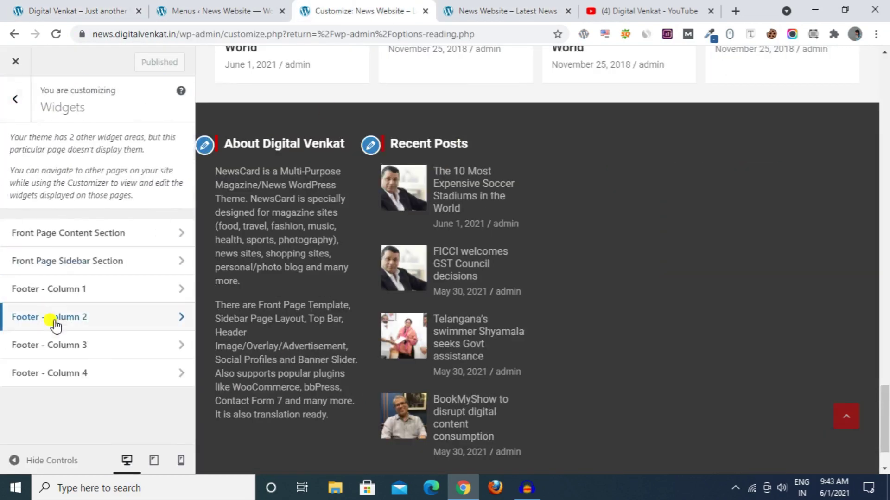
pyautogui.click(72, 343)
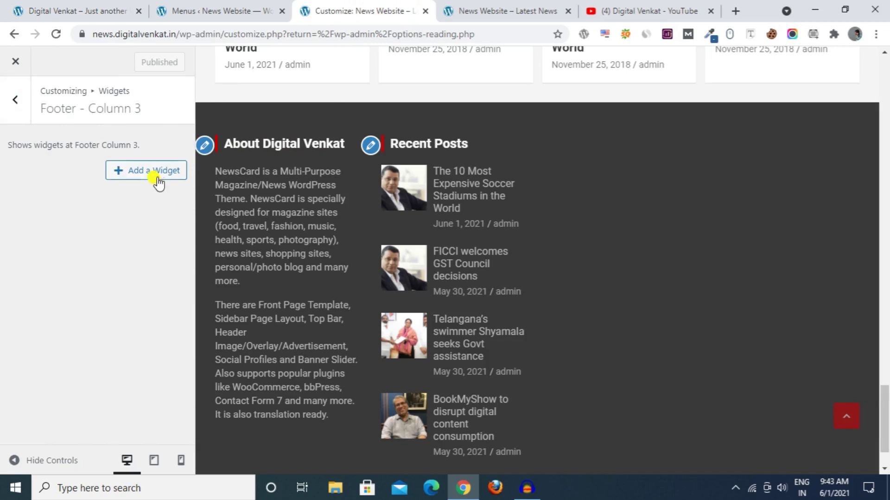
pyautogui.click(154, 175)
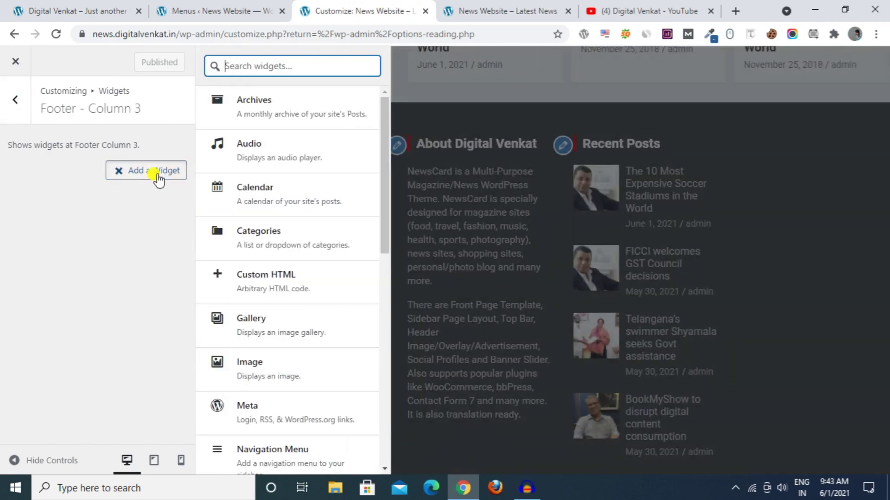
pyautogui.click(251, 239)
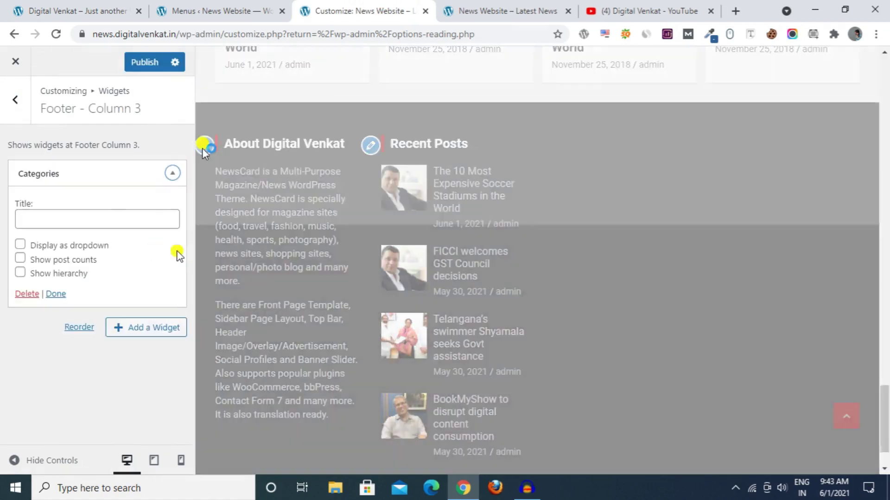
# Title the widget "Categories", enable Show post counts to match the demo site, and publish
pyautogui.click(44, 218)
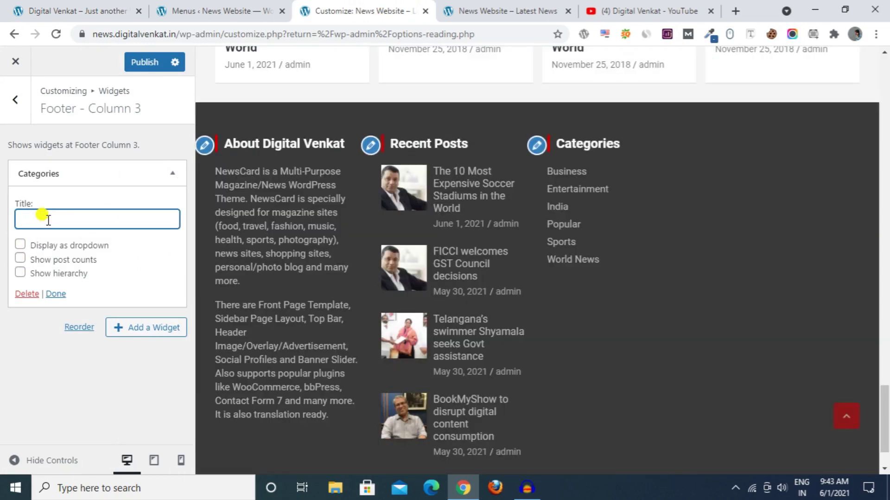
pyautogui.write('Categories')
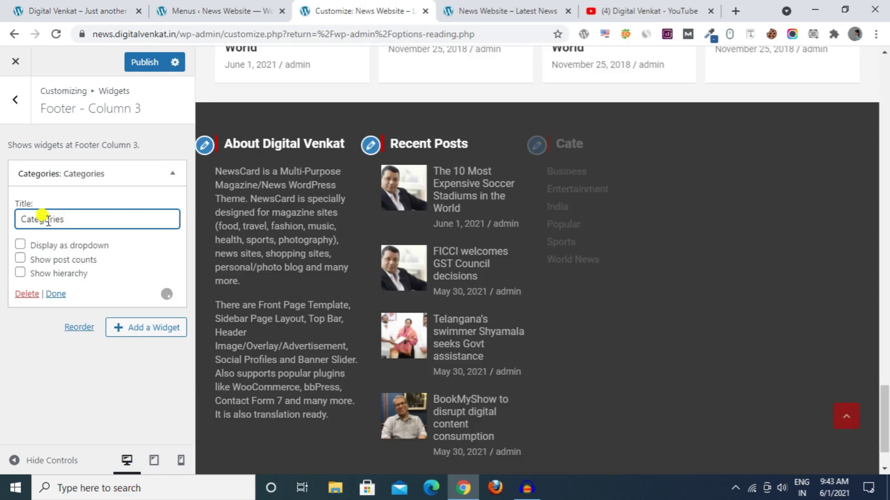
pyautogui.click(19, 260)
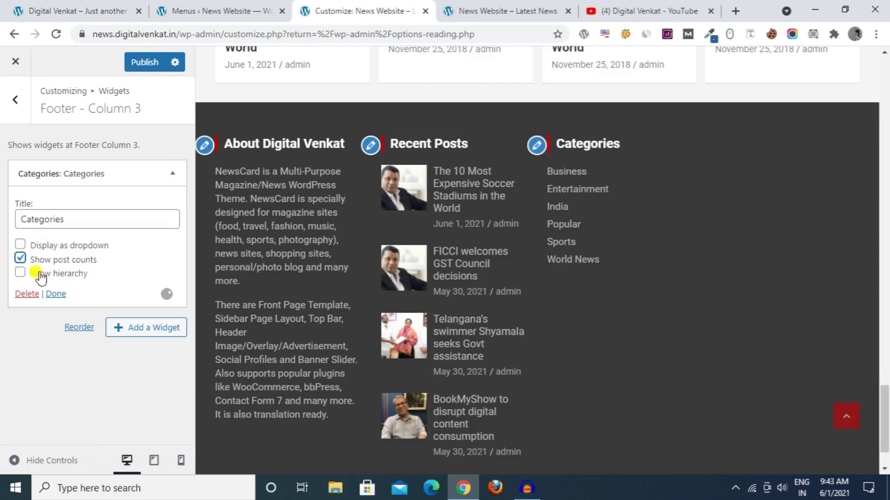
pyautogui.click(95, 5)
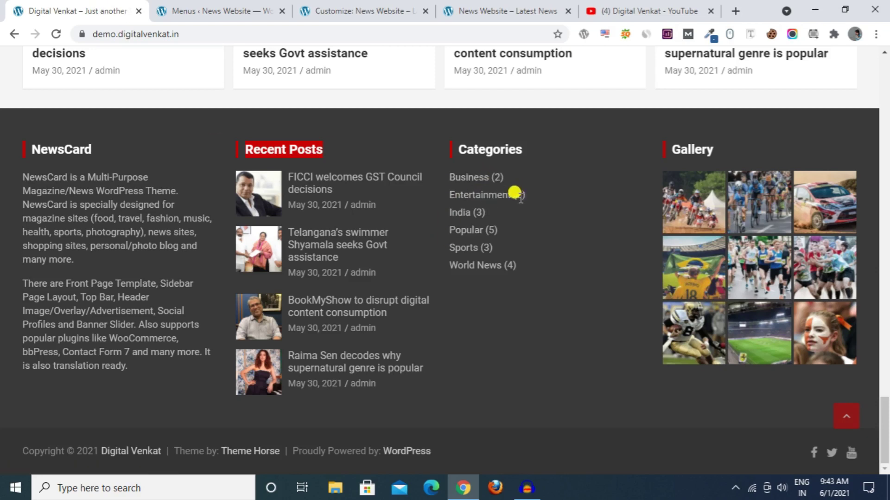
pyautogui.click(342, 10)
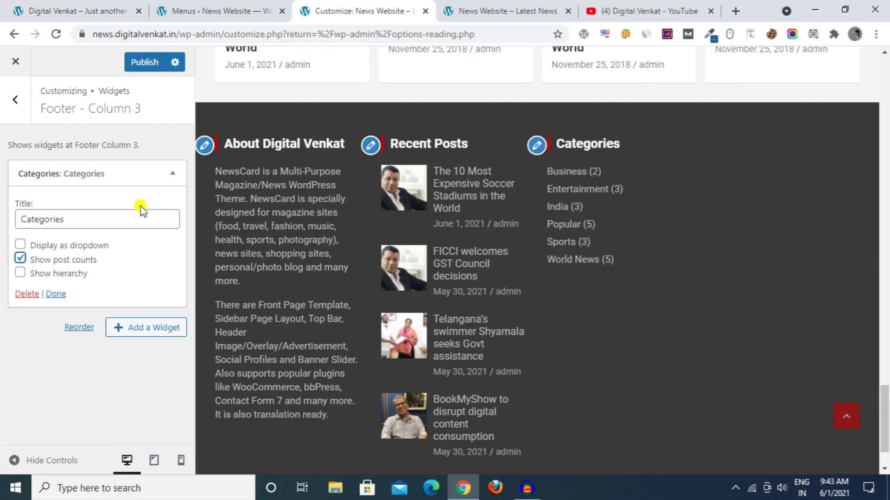
pyautogui.click(154, 70)
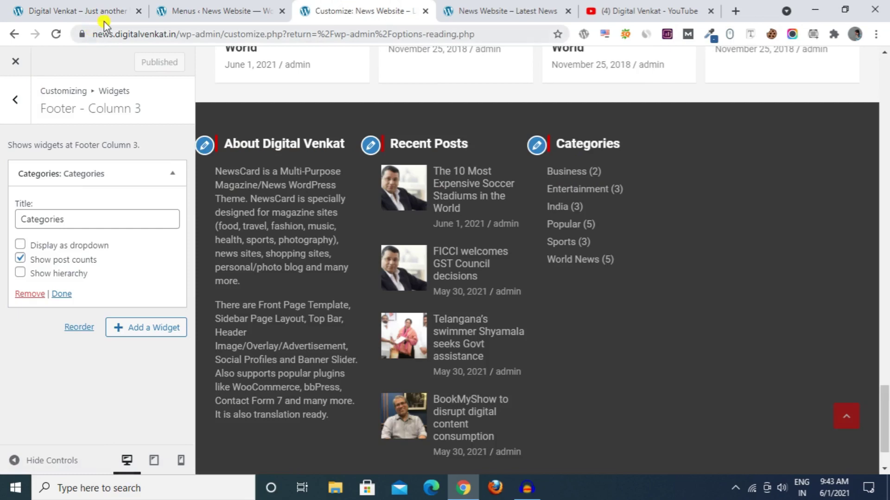
# Add a Gallery widget to Footer - Column 4 and title it with the "Gallery" heading copied from the demo site's footer
pyautogui.click(104, 21)
pyautogui.rightClick(681, 141)
pyautogui.click(696, 155)
pyautogui.click(390, 12)
pyautogui.click(20, 110)
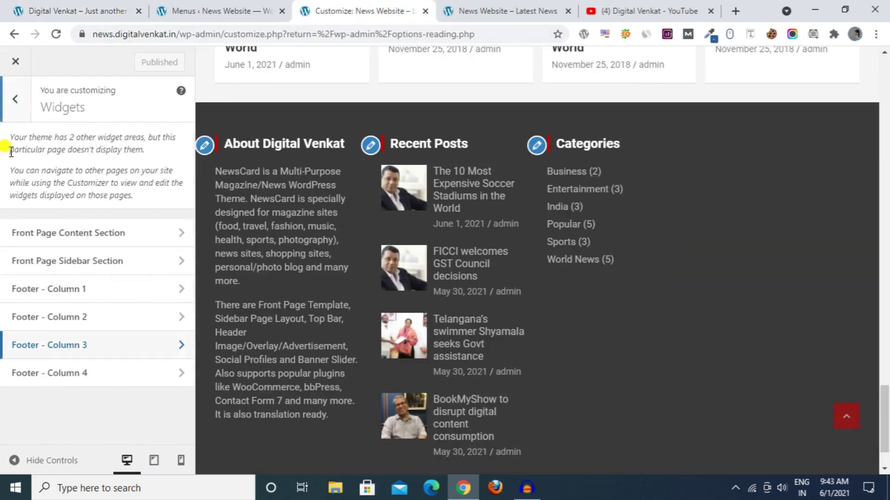
pyautogui.click(65, 370)
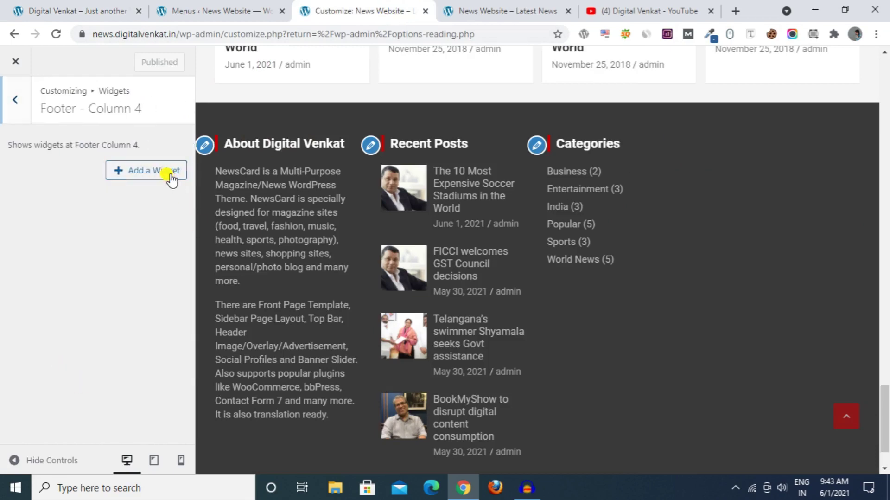
pyautogui.click(170, 176)
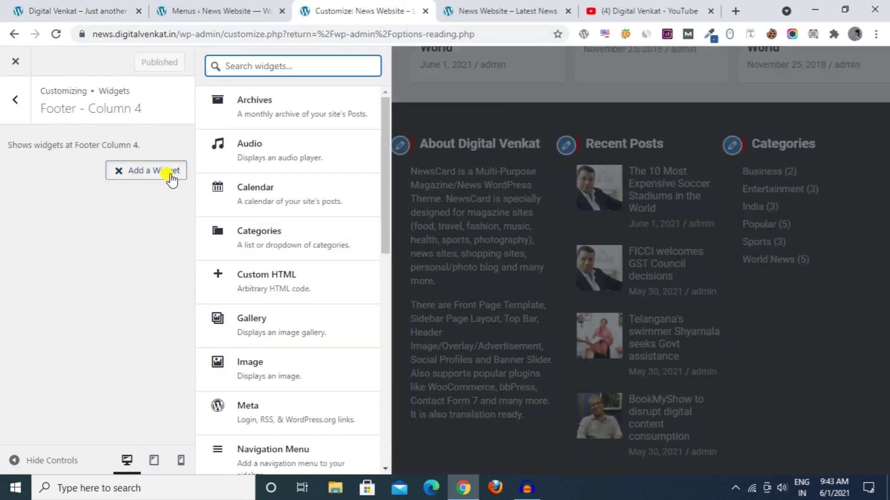
pyautogui.click(281, 332)
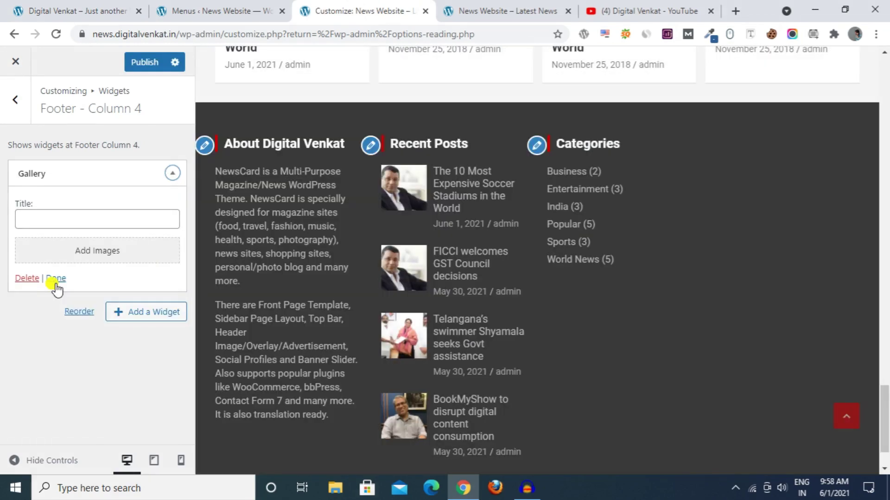
pyautogui.click(69, 220)
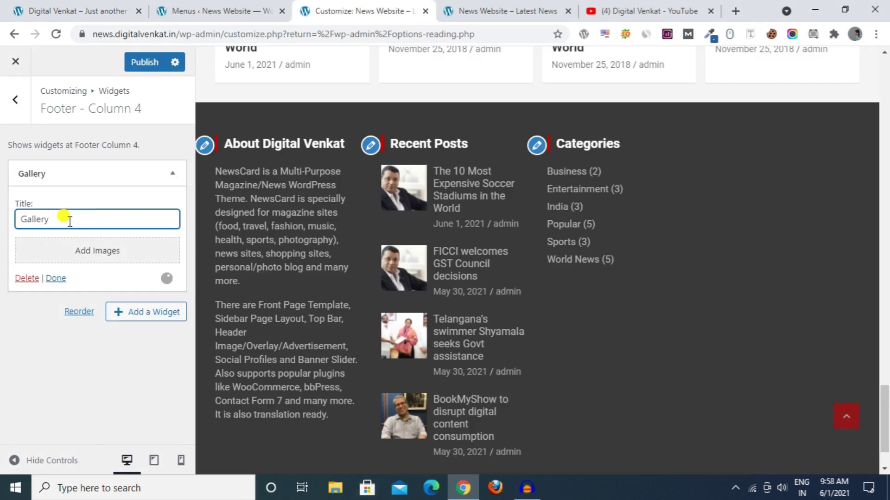
# Start adding images to the Gallery widget and select the nine sports photos used in the demo site's footer gallery from the media library
pyautogui.click(91, 250)
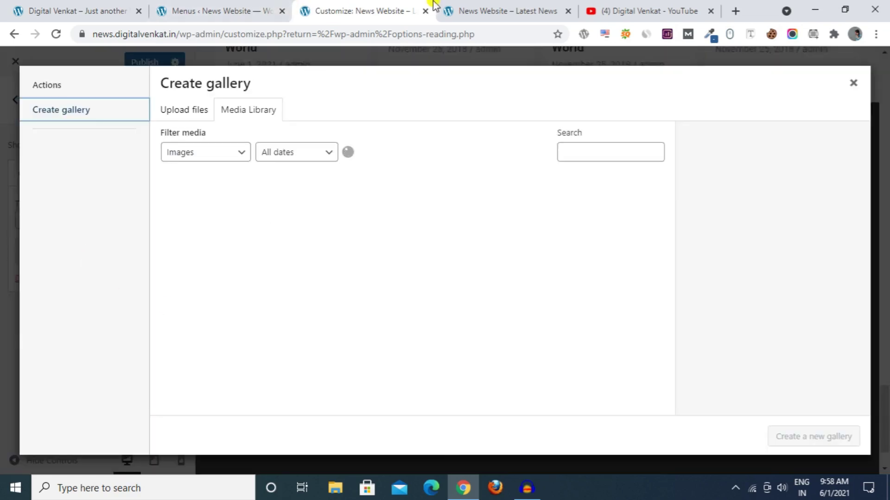
pyautogui.click(99, 6)
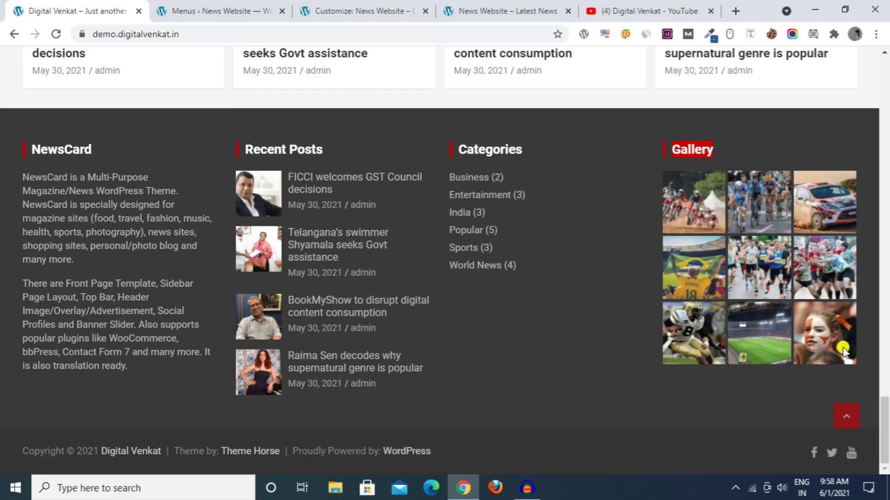
pyautogui.click(361, 9)
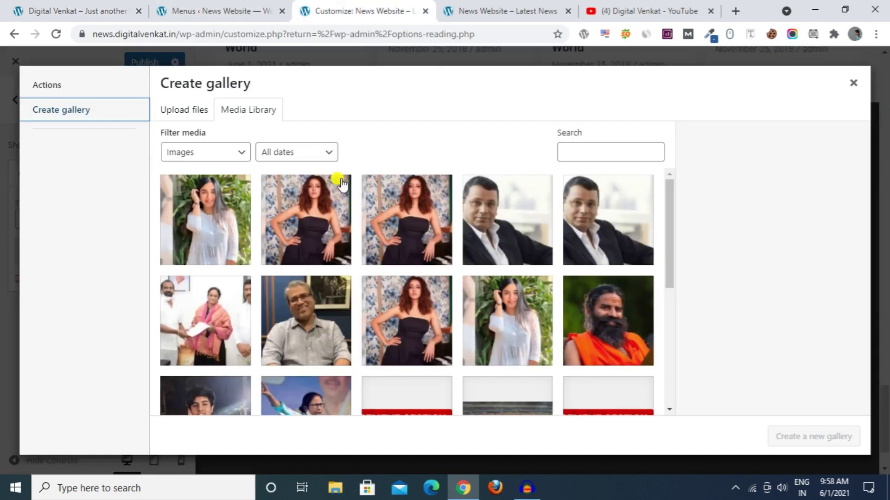
pyautogui.scroll(-5, 297, 315)
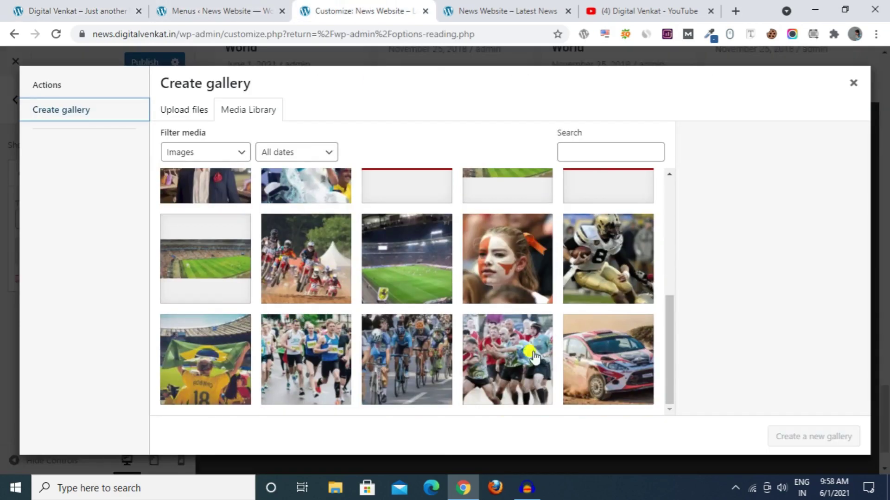
pyautogui.click(568, 364)
pyautogui.click(469, 371)
pyautogui.click(416, 373)
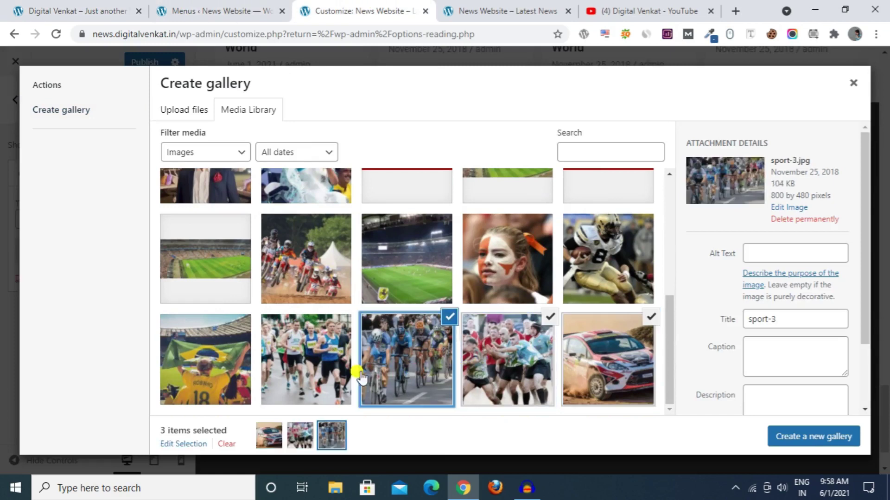
pyautogui.click(305, 367)
pyautogui.click(227, 354)
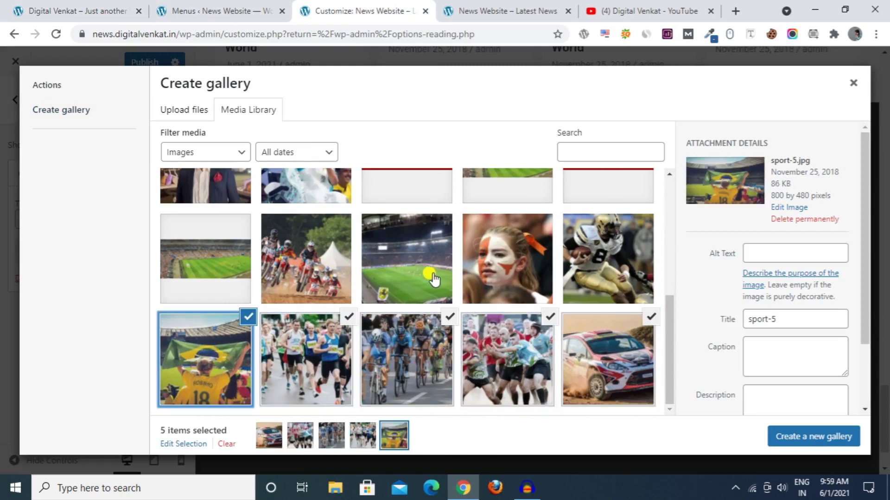
pyautogui.click(512, 273)
pyautogui.click(607, 271)
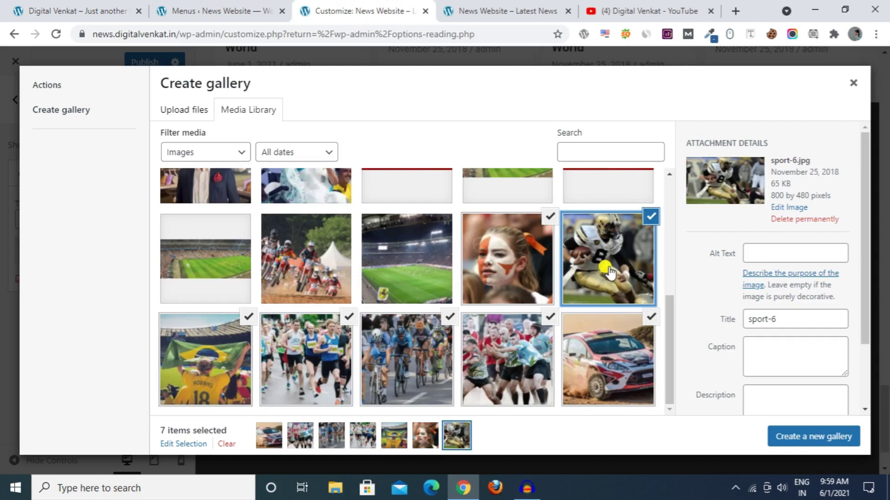
pyautogui.click(336, 278)
pyautogui.click(407, 271)
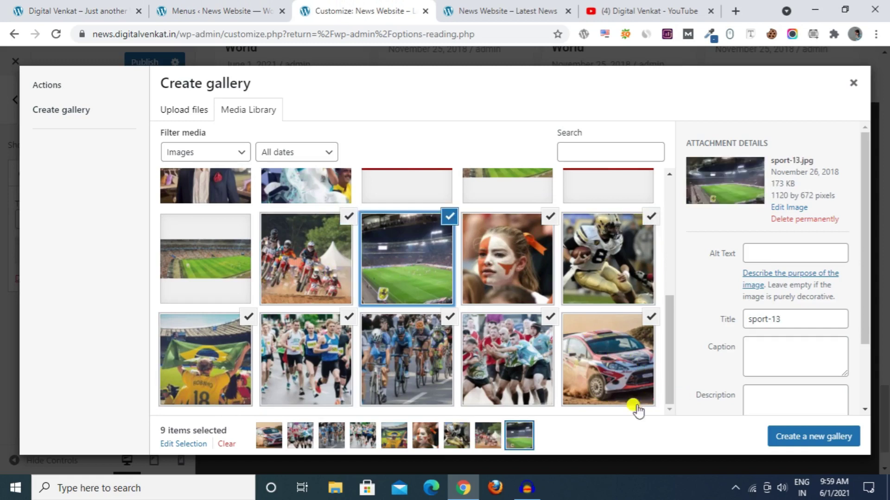
# Create the gallery from the selected images, insert it into the Footer - Column 4 widget and publish
pyautogui.click(789, 440)
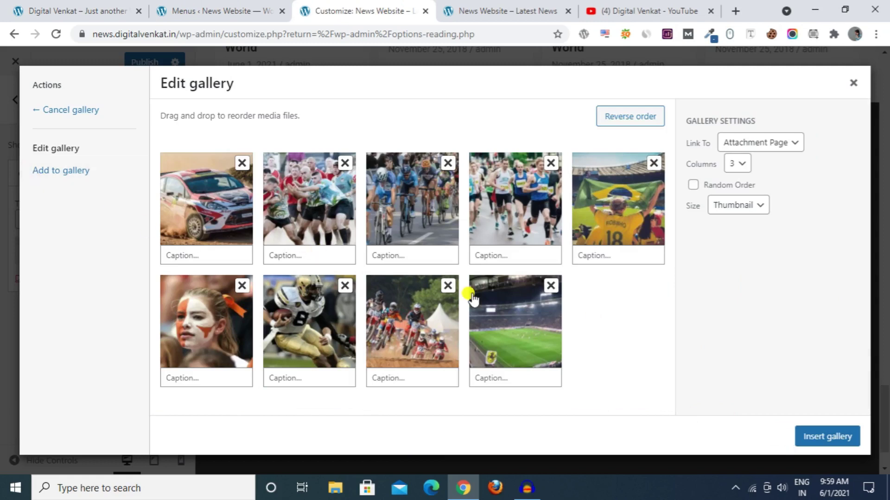
pyautogui.click(812, 439)
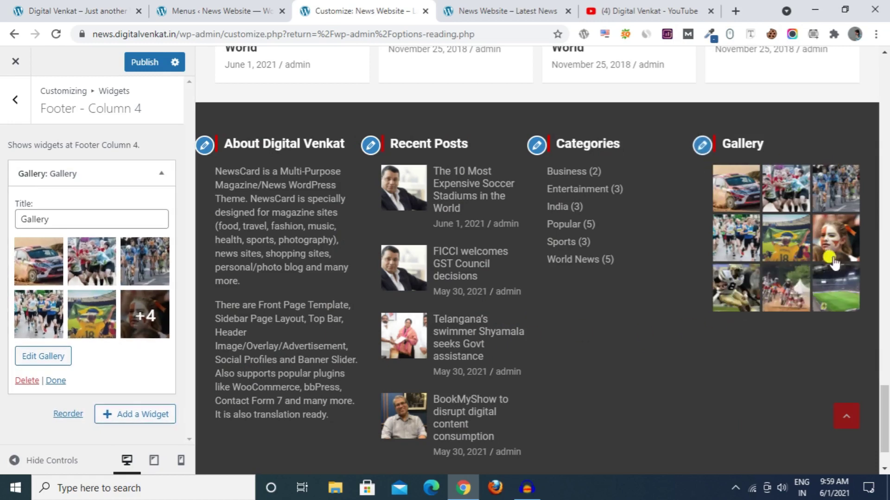
pyautogui.click(134, 64)
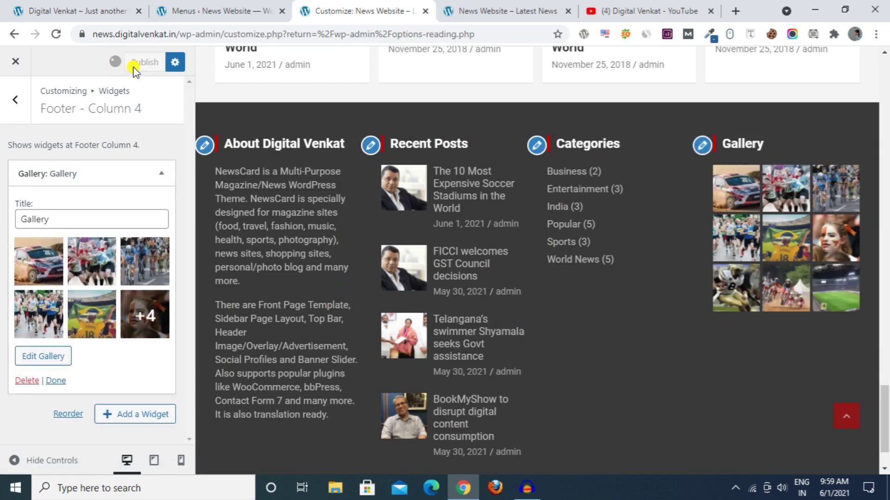
# Reload the live news site, review its footer and front page, and inspect the "How to Start Racing with a Dirt Bike" post
pyautogui.click(510, 10)
pyautogui.click(56, 35)
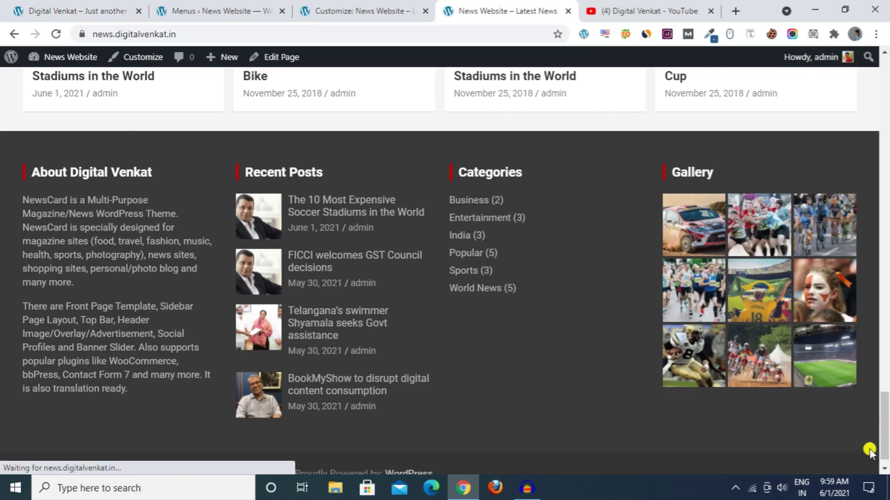
pyautogui.moveTo(880, 444); pyautogui.dragTo(887, 108)
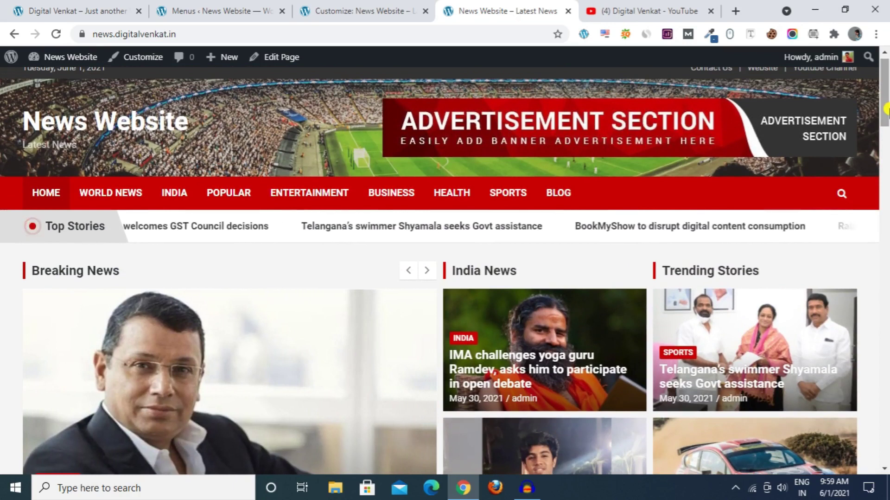
pyautogui.scroll(-9, 444, 299)
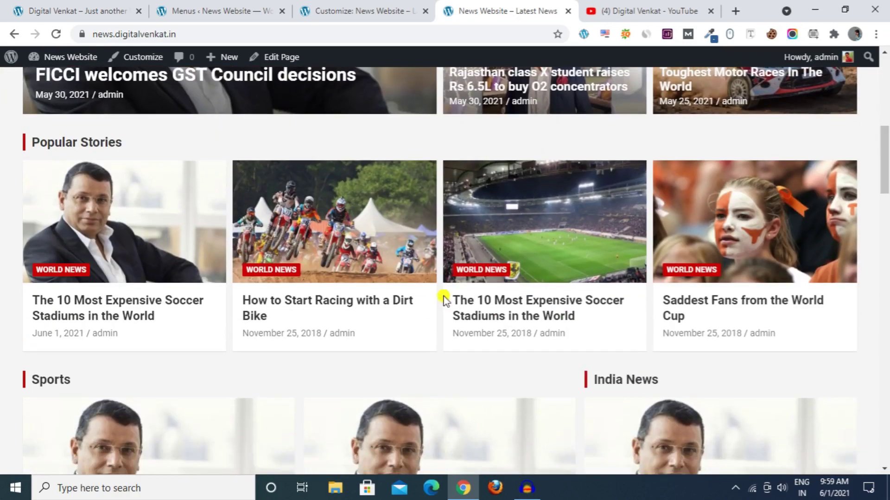
pyautogui.click(365, 309)
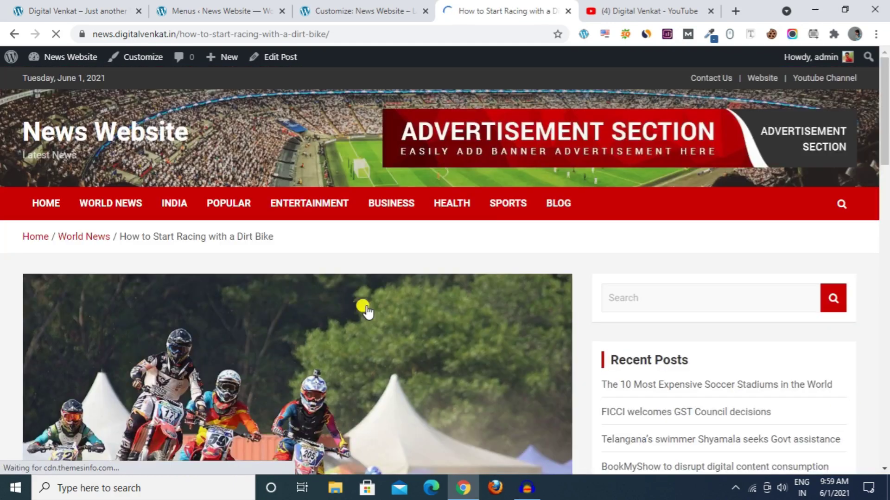
pyautogui.scroll(-8, 368, 309)
pyautogui.scroll(-9, 368, 308)
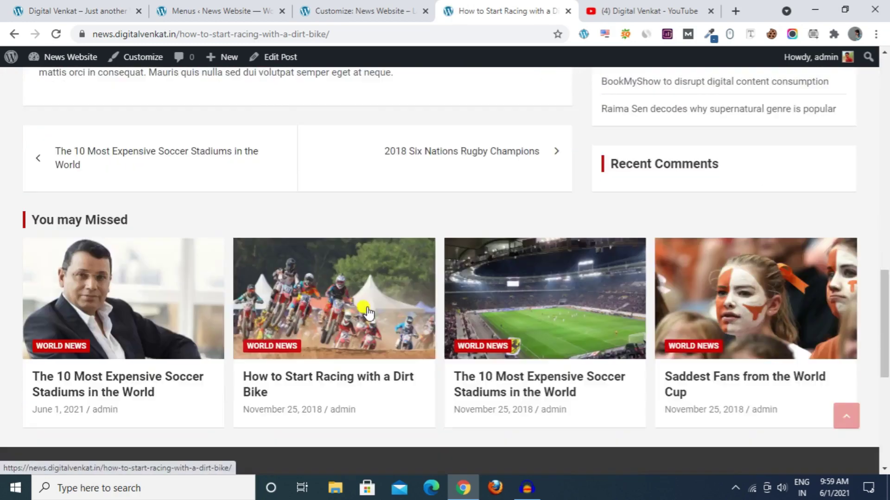
pyautogui.scroll(11, 366, 304)
# Open the Entertainment article among the demo site's footer featured posts and examine its sidebar widgets
pyautogui.click(76, 11)
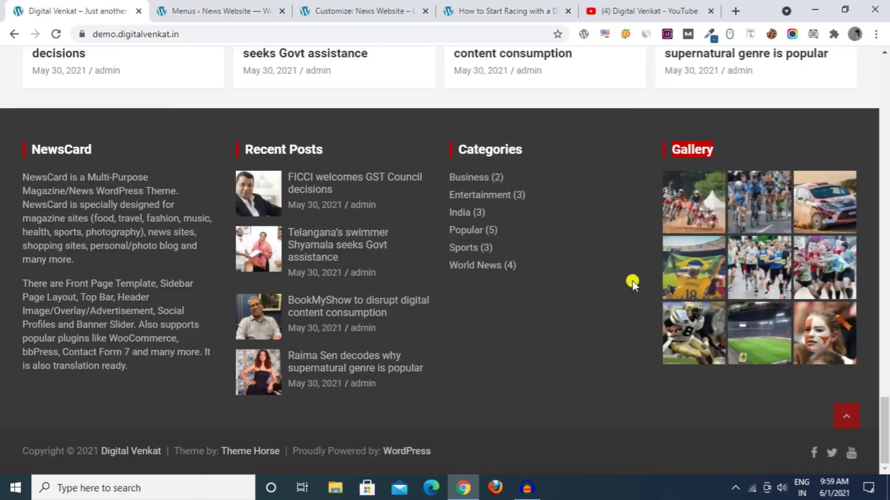
pyautogui.scroll(4, 633, 280)
pyautogui.click(719, 248)
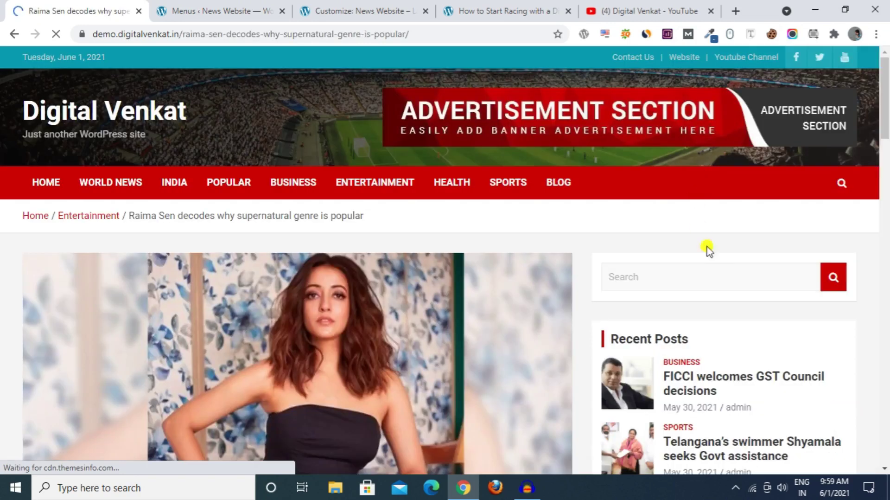
pyautogui.scroll(-4, 627, 113)
pyautogui.click(644, 93)
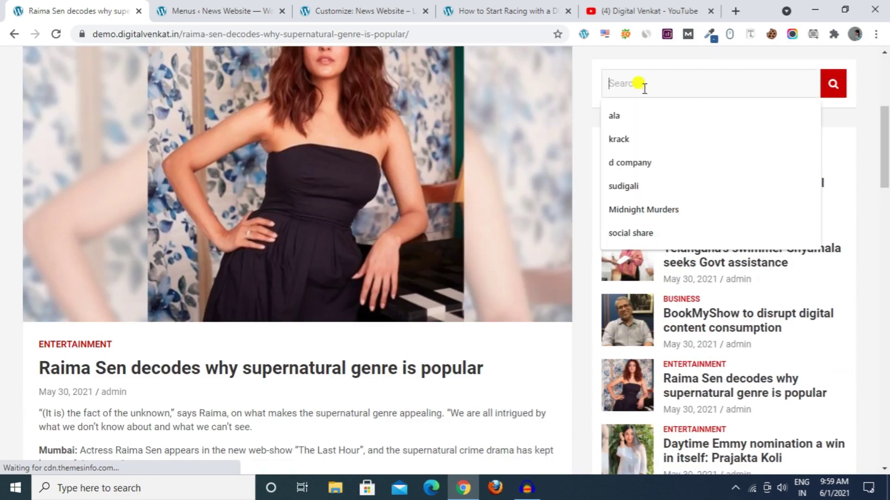
pyautogui.scroll(-10, 691, 198)
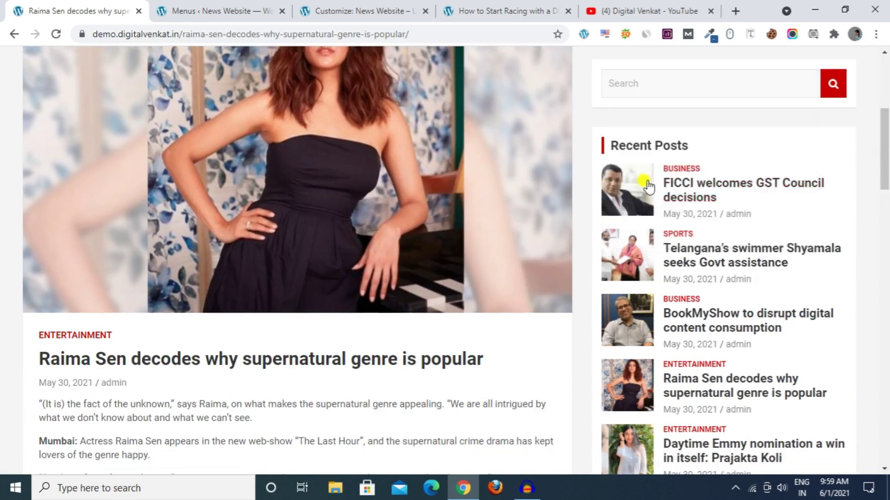
# Compare the demo article's sidebar with the sidebar of the dirt bike post on the live news site
pyautogui.click(514, 11)
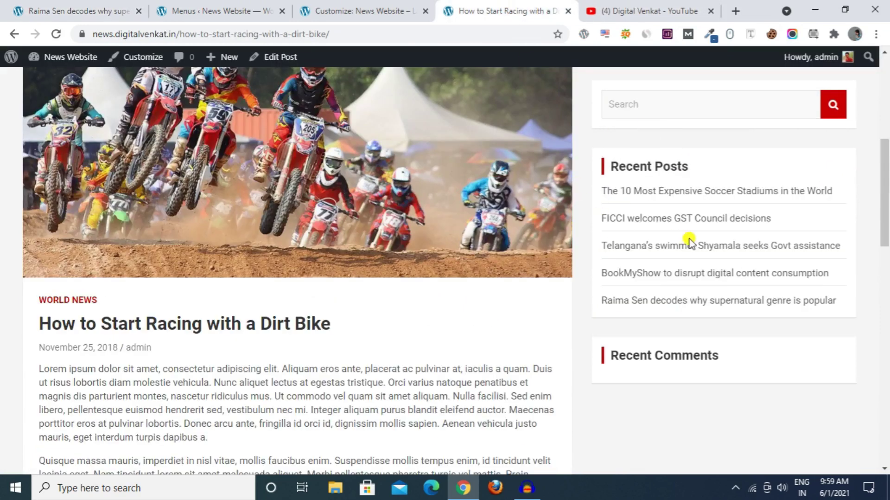
pyautogui.scroll(-10, 637, 171)
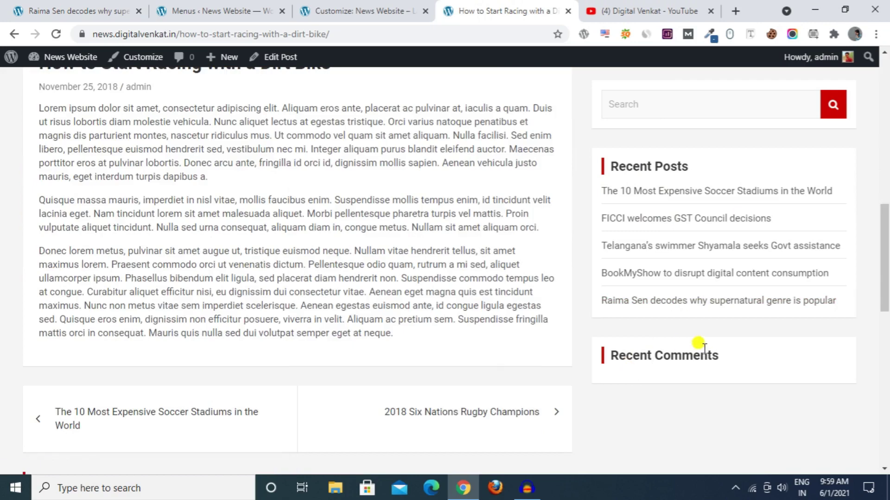
pyautogui.scroll(10, 704, 351)
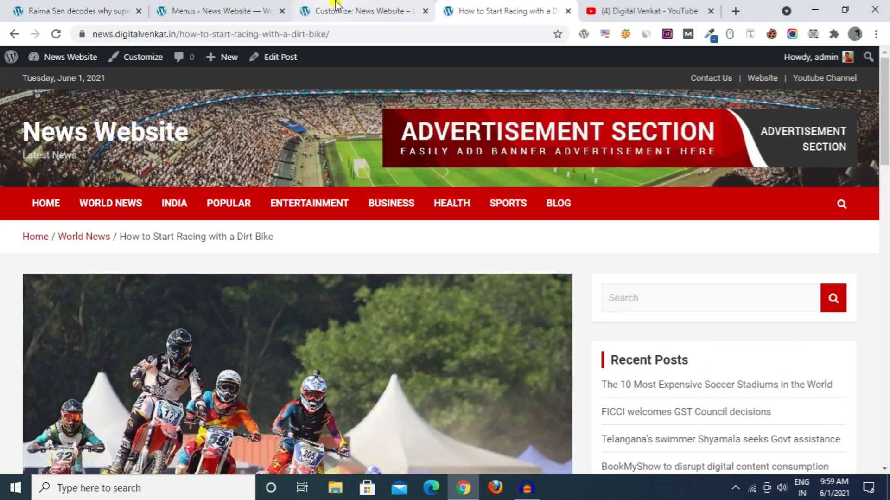
# Return to the Customizer and look for the post sidebar among its widget areas
pyautogui.click(335, 6)
pyautogui.click(11, 108)
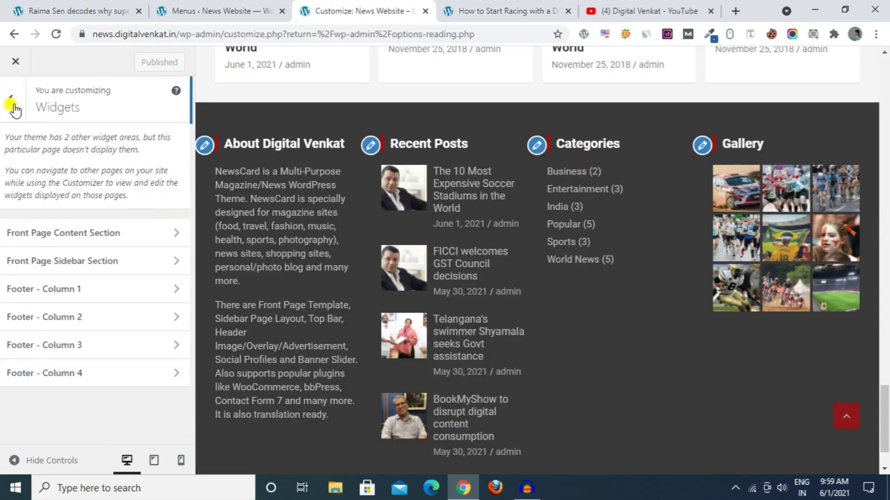
pyautogui.click(11, 108)
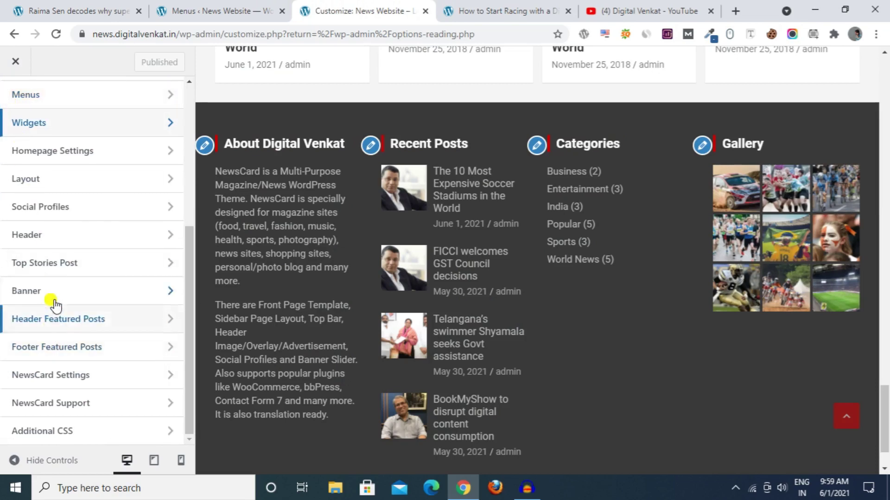
pyautogui.click(56, 124)
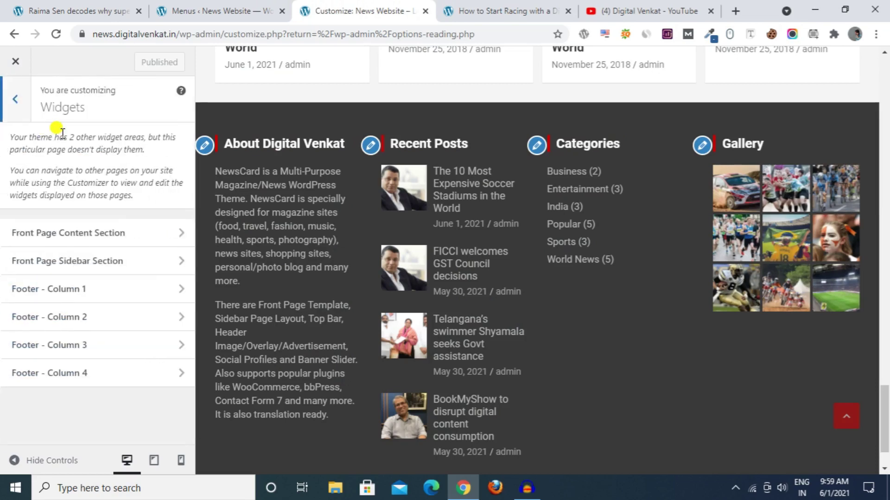
pyautogui.click(12, 109)
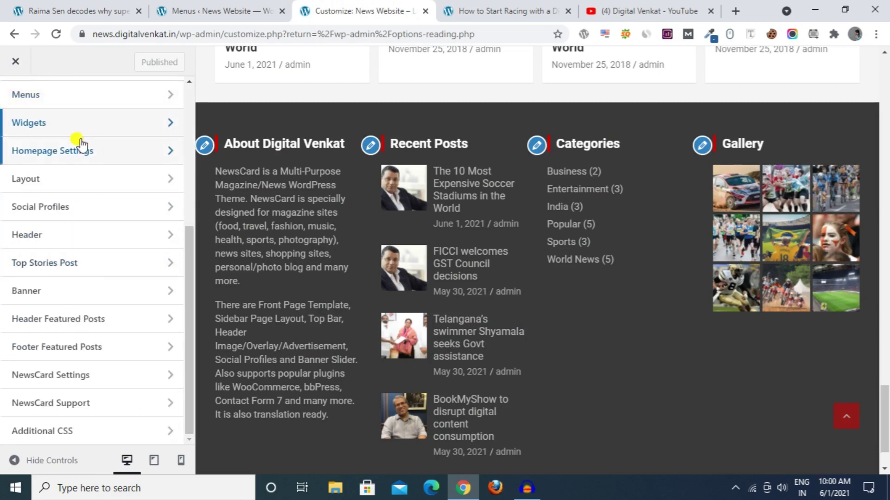
# Close the Customizer and open the Widgets management page in the WordPress dashboard
pyautogui.click(17, 71)
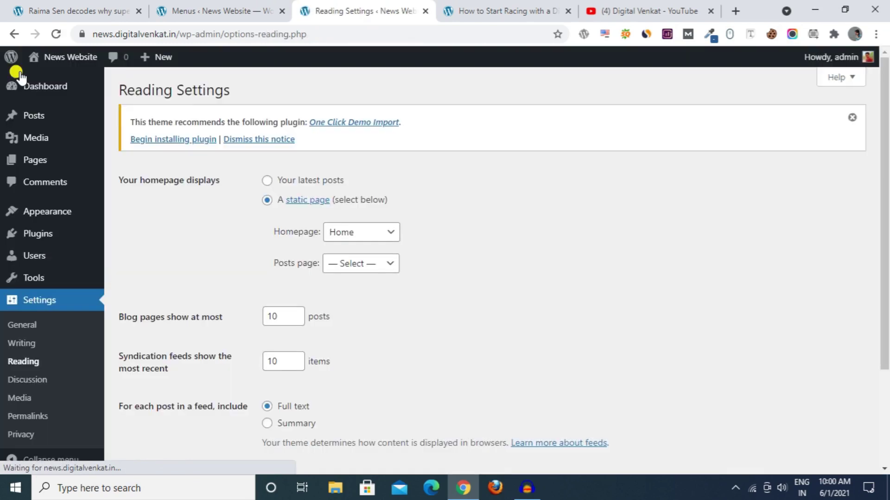
pyautogui.scroll(-3, 29, 312)
pyautogui.moveTo(40, 207)
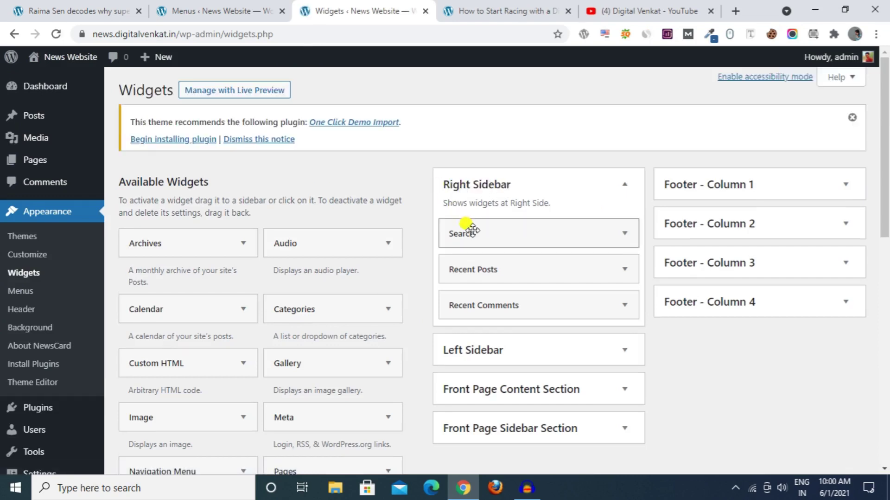
# Check the Right Sidebar's widgets against the sidebar shown on the live dirt bike post
pyautogui.hotkey('ctrl', 'Tab')
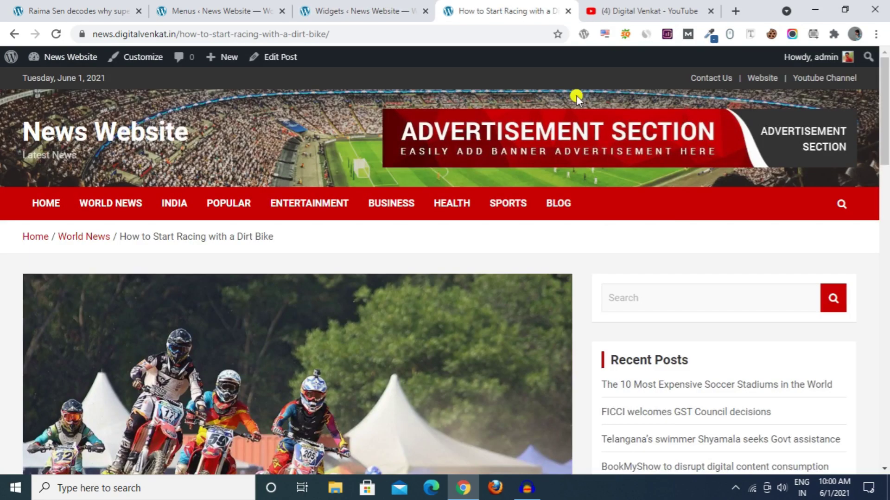
pyautogui.scroll(-3, 652, 300)
pyautogui.click(650, 175)
pyautogui.scroll(-2, 836, 233)
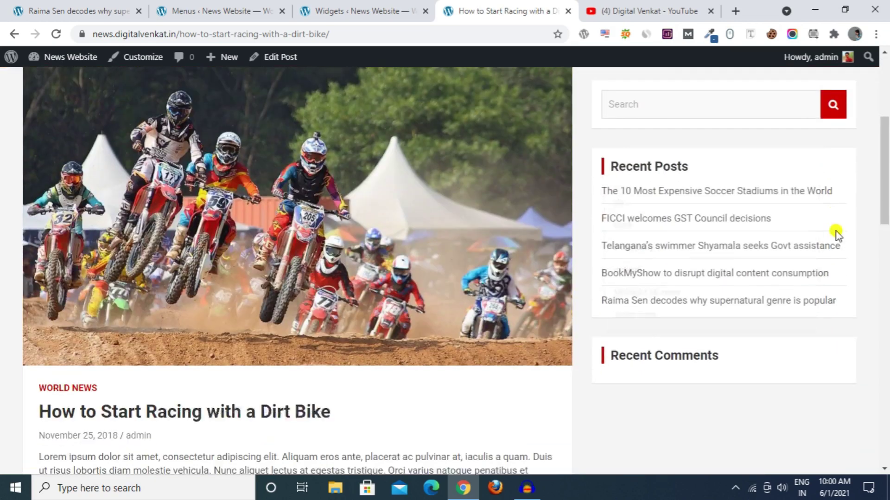
pyautogui.click(385, 4)
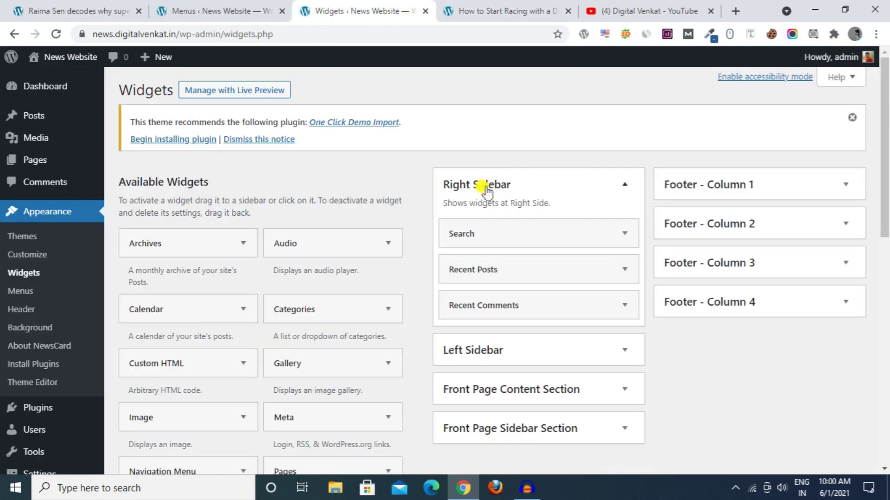
# Delete the Recent Posts and Recent Comments widgets from the Right Sidebar
pyautogui.scroll(-3, 486, 111)
pyautogui.click(624, 140)
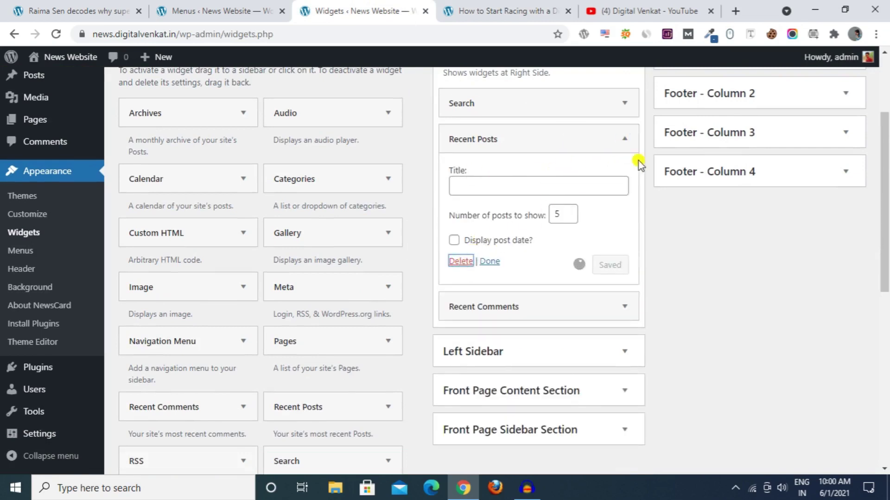
pyautogui.click(625, 139)
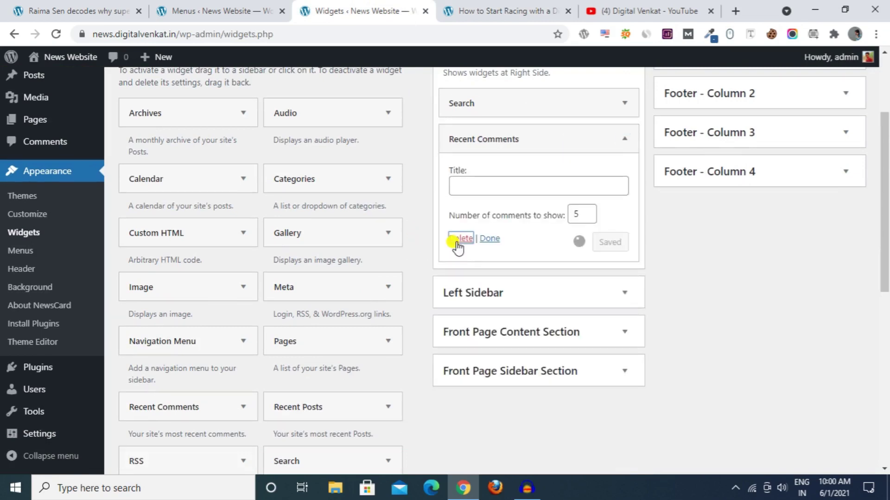
pyautogui.click(462, 239)
pyautogui.scroll(-7, 239, 233)
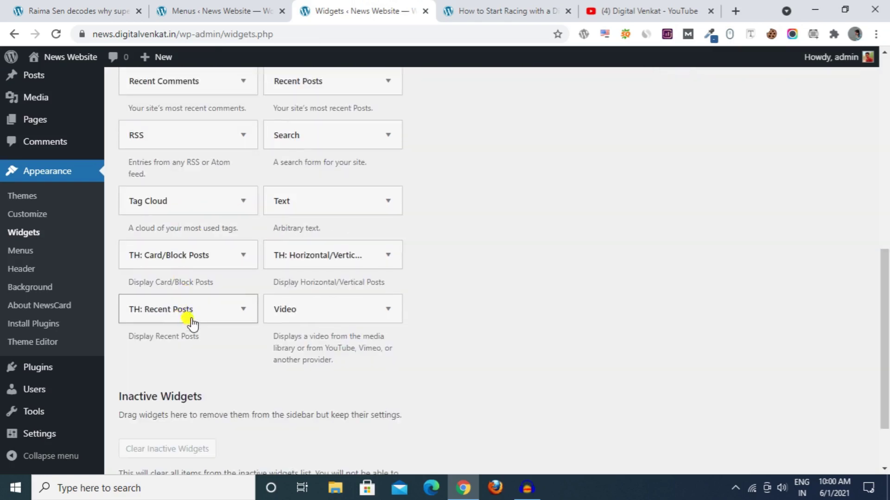
# Add the TH: Recent Posts widget to the Right Sidebar
pyautogui.scroll(-4, 425, 301)
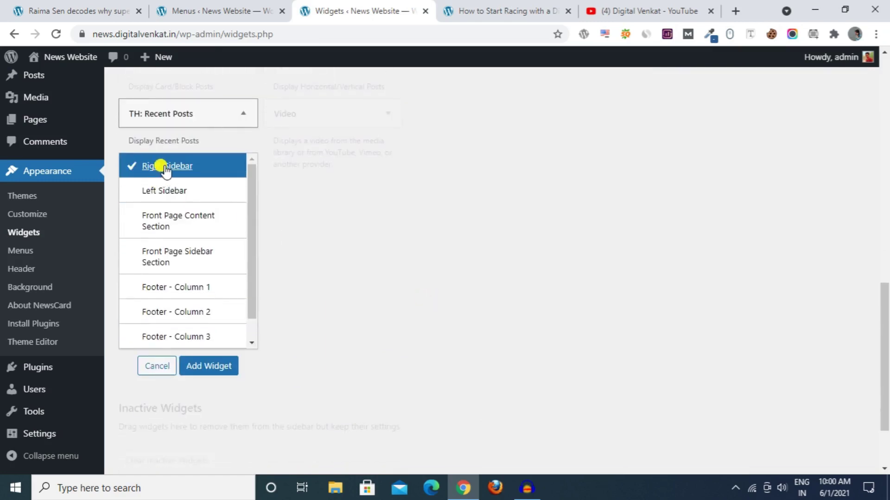
pyautogui.click(464, 8)
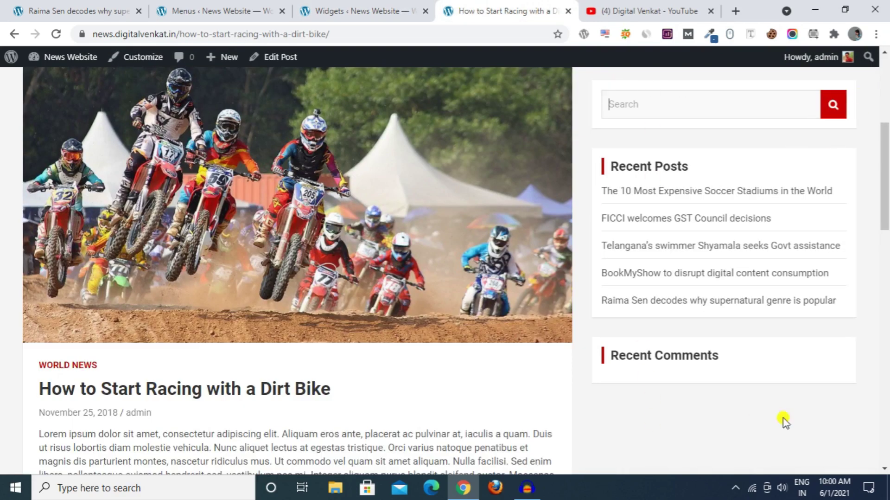
pyautogui.click(335, 9)
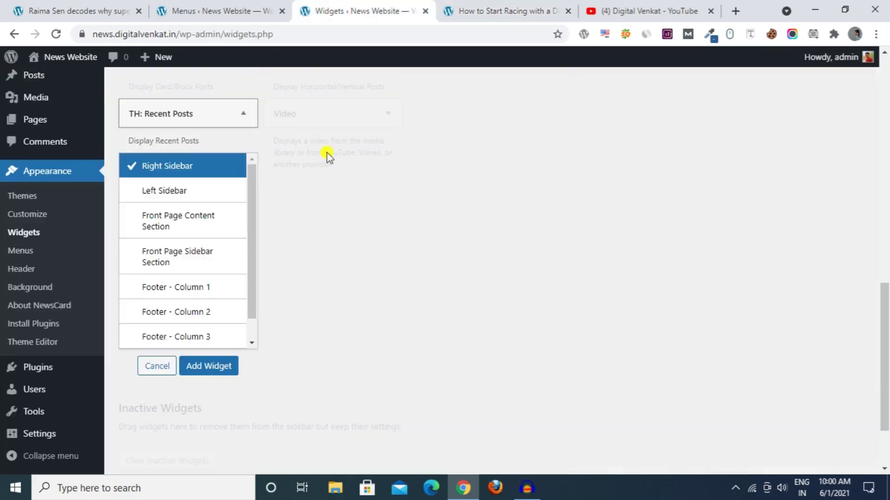
pyautogui.click(222, 366)
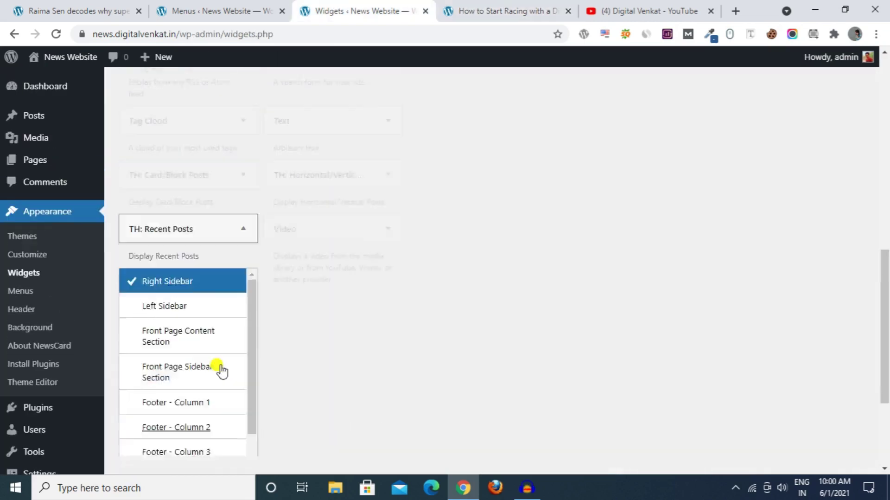
# Title the new TH: Recent Posts widget "Recent Pots", set its number of posts to 6 and save it
pyautogui.scroll(7, 460, 252)
pyautogui.click(482, 337)
pyautogui.write('Recent Pots')
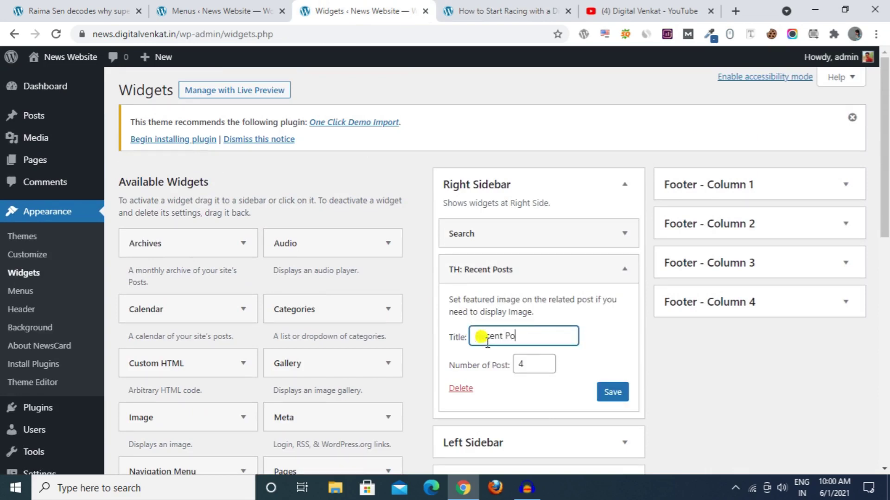
pyautogui.click(531, 365)
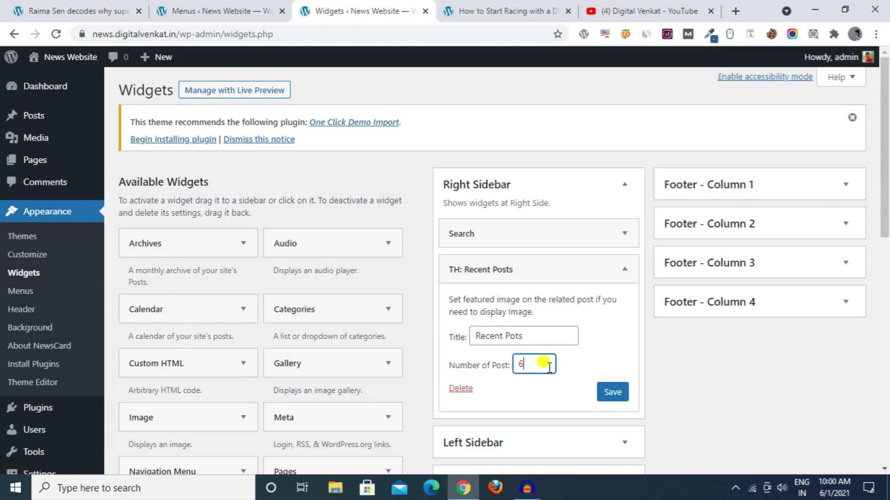
pyautogui.click(599, 395)
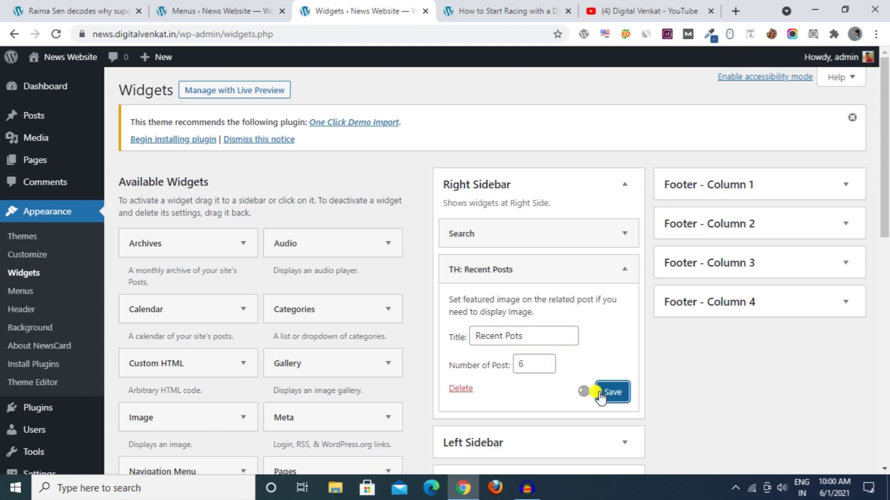
# Reload the live dirt bike post and check the recent posts widget in its sidebar
pyautogui.click(533, 10)
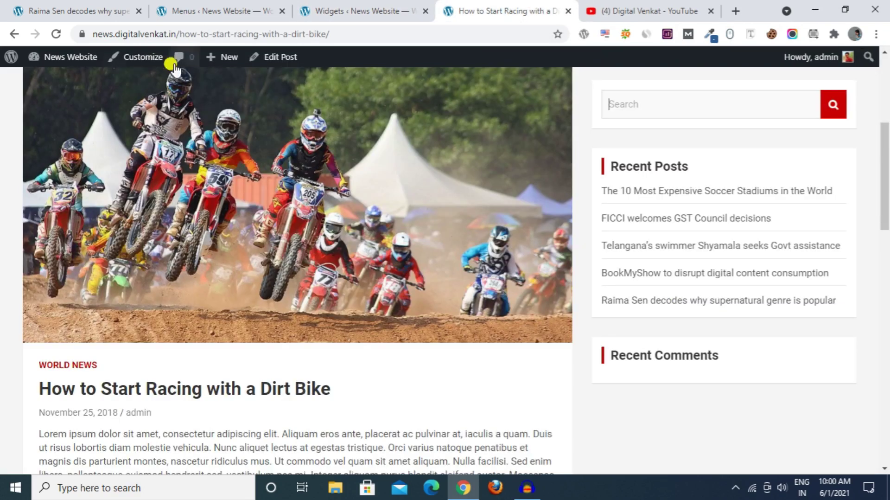
pyautogui.click(51, 40)
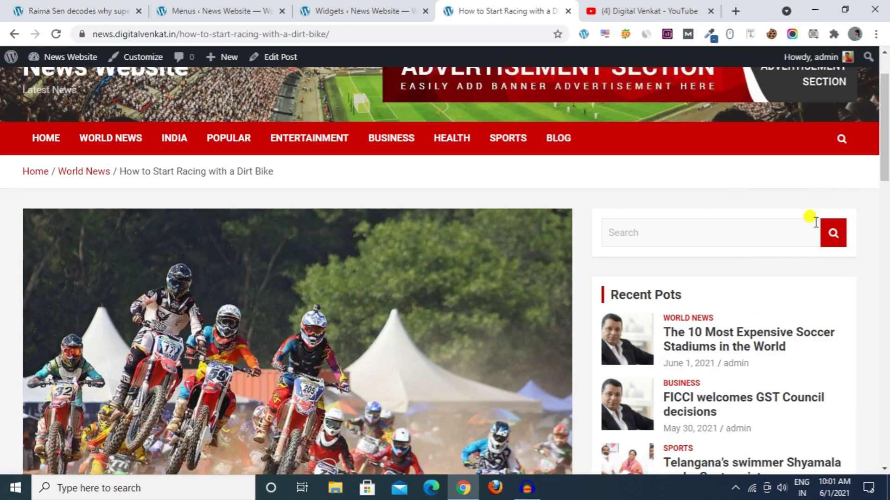
pyautogui.scroll(-3, 602, 180)
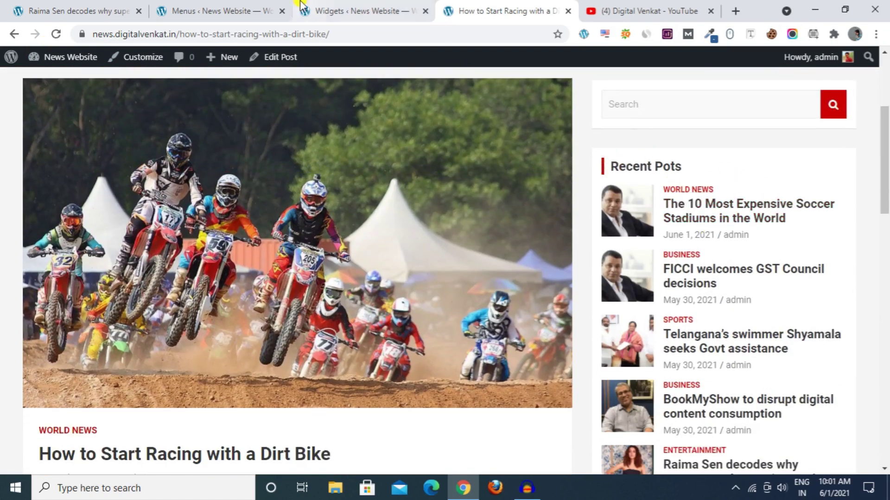
# Correct the title of the Right Sidebar's TH: Recent Posts widget to "Recent Posts" and save it
pyautogui.click(325, 10)
pyautogui.click(557, 268)
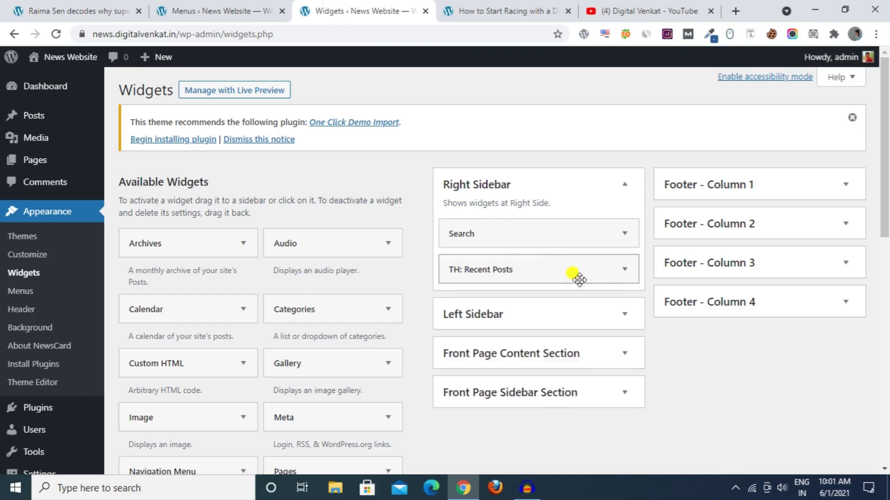
pyautogui.click(624, 269)
pyautogui.click(520, 334)
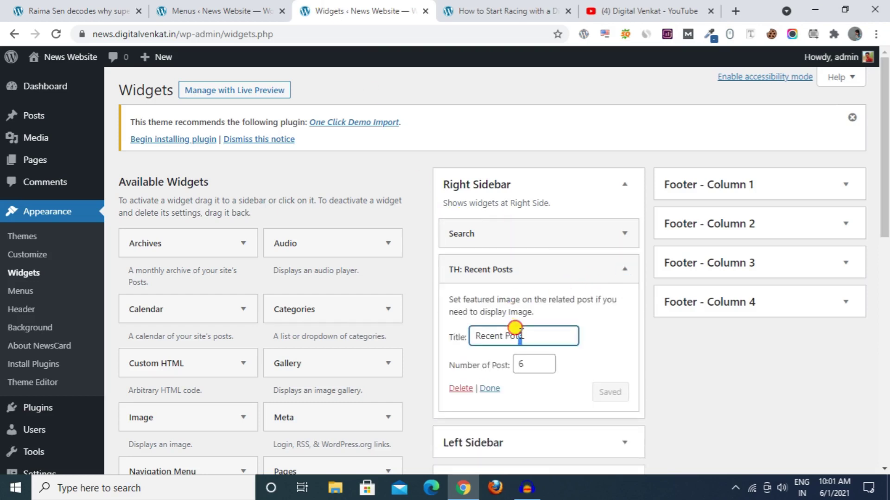
pyautogui.press('BackSpace')
pyautogui.press('BackSpace')
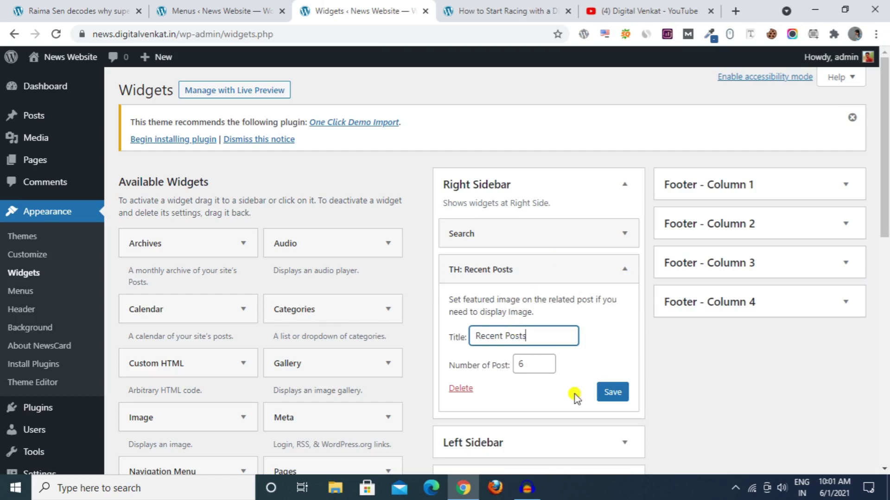
pyautogui.click(613, 392)
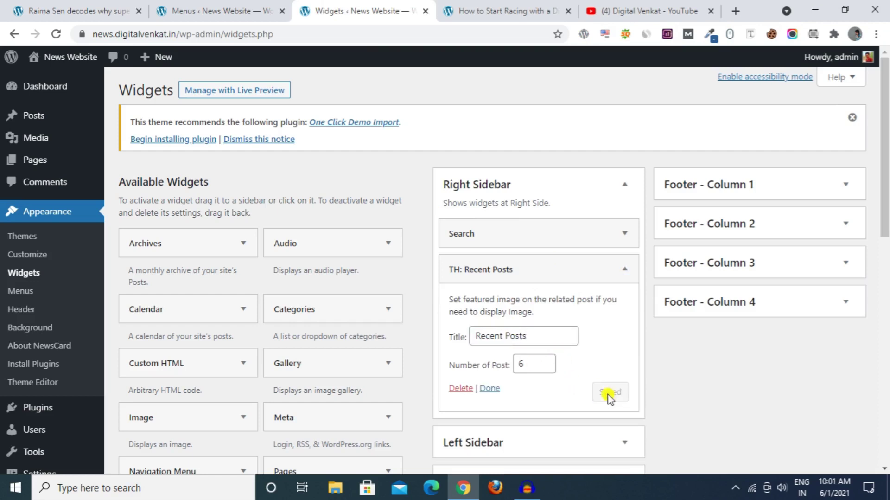
# Reload the dirt bike post to check the sidebar widget's title, and go to the site's home page
pyautogui.click(491, 6)
pyautogui.click(56, 34)
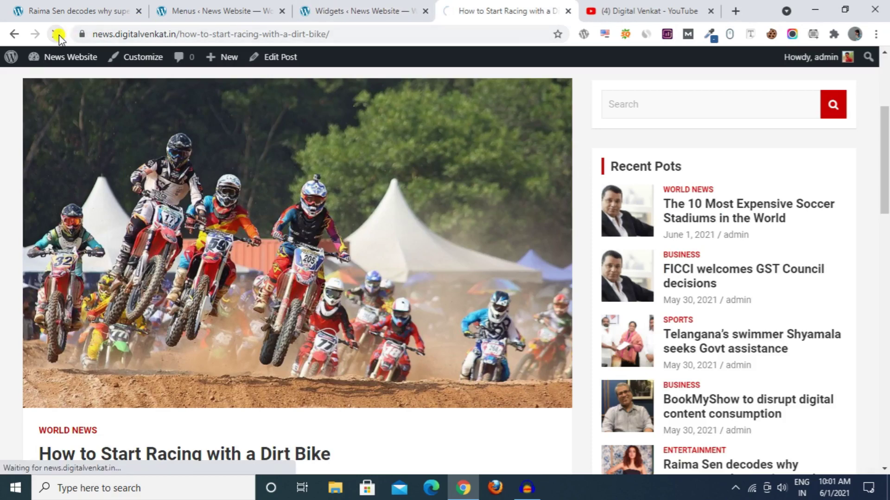
pyautogui.moveTo(884, 139); pyautogui.dragTo(886, 70)
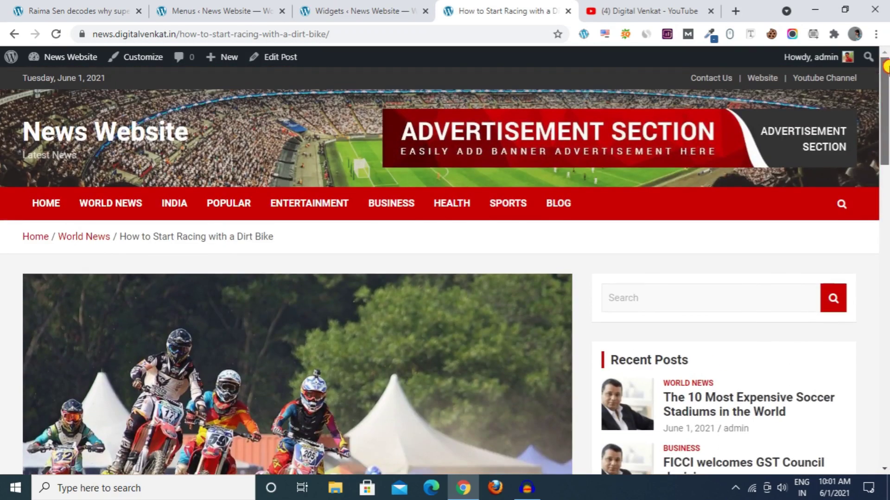
pyautogui.click(137, 130)
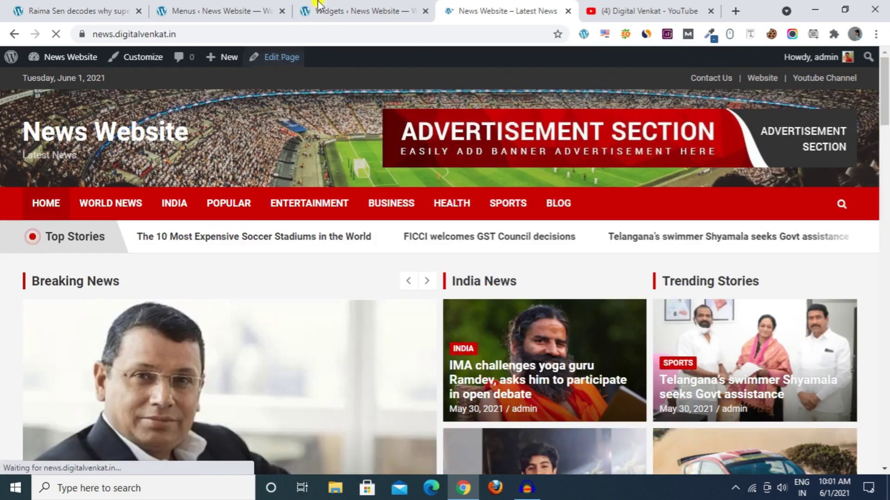
# Open the Customizer from the WordPress dashboard and go to its Site Identity settings
pyautogui.click(385, 10)
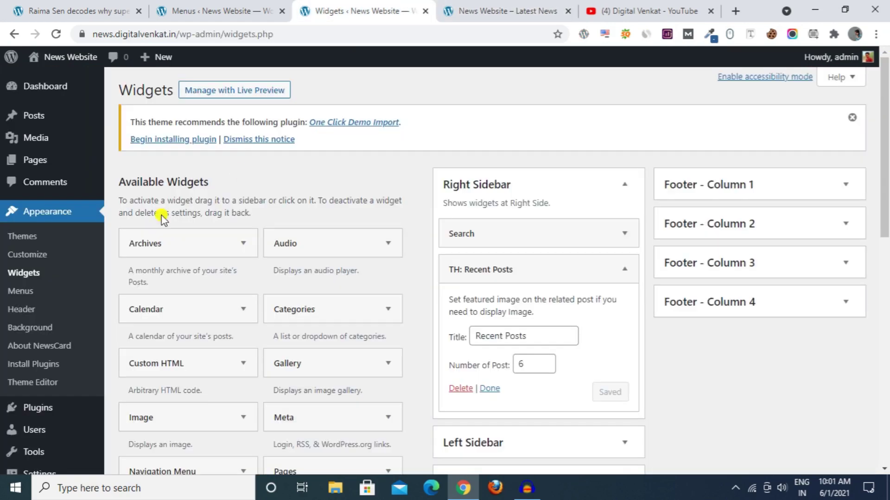
pyautogui.click(34, 256)
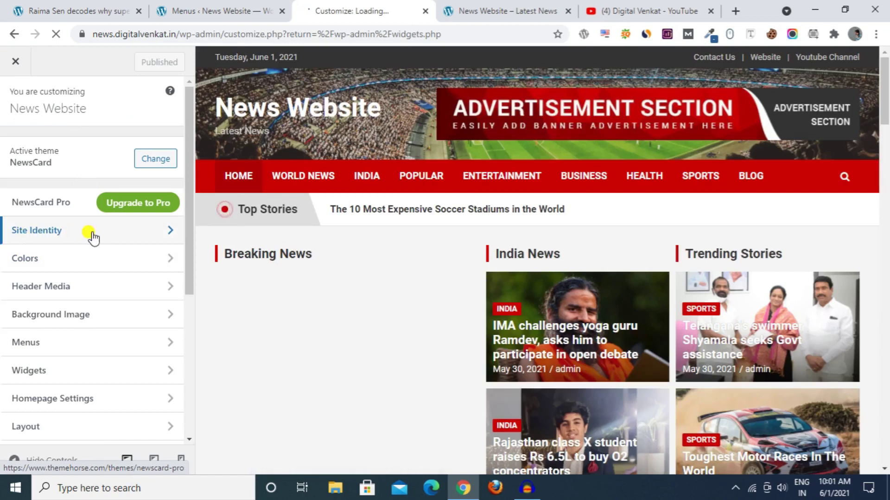
pyautogui.click(29, 235)
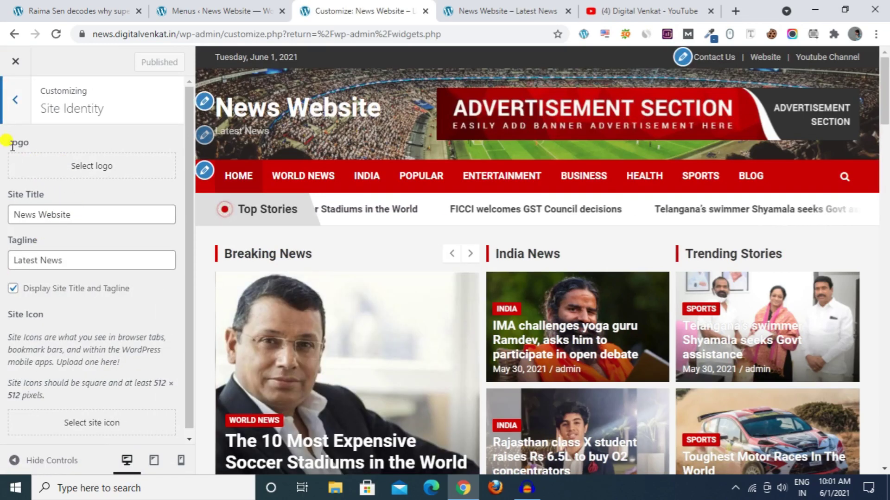
# Look through the media library images offered for the site logo, and close the selection without choosing one
pyautogui.moveTo(18, 139); pyautogui.dragTo(96, 175)
pyautogui.click(95, 175)
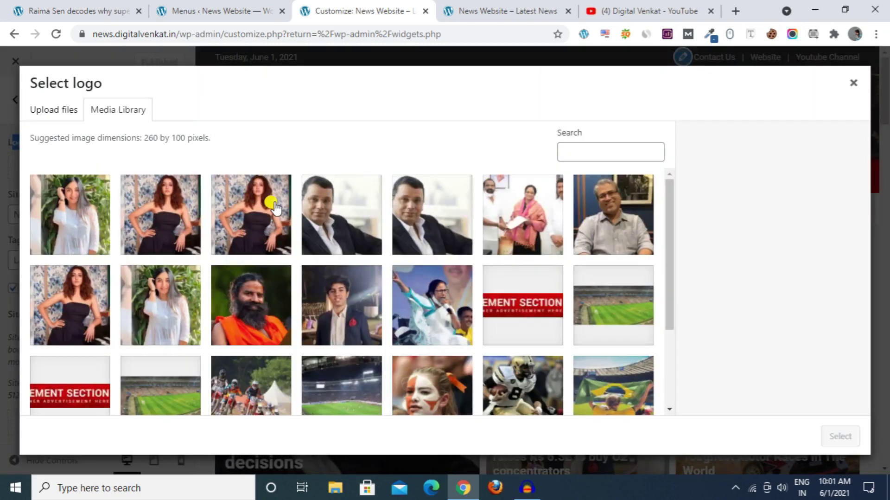
pyautogui.scroll(-3, 275, 207)
pyautogui.scroll(3, 428, 317)
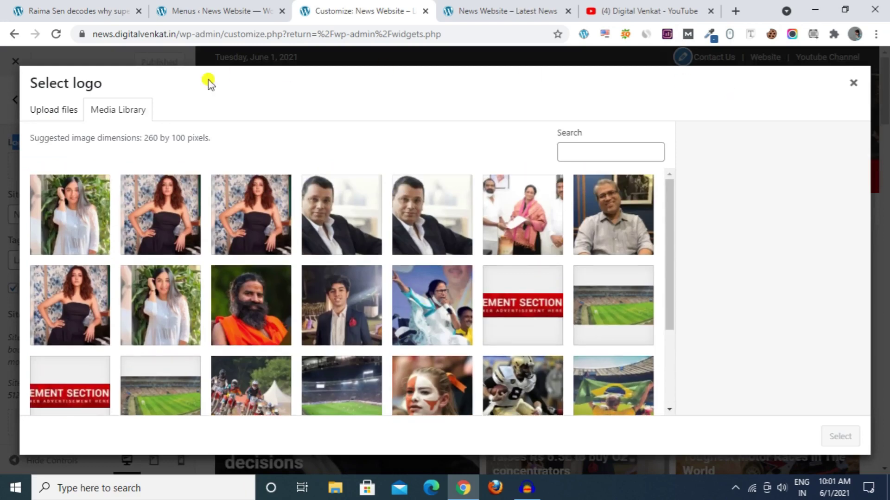
pyautogui.click(855, 87)
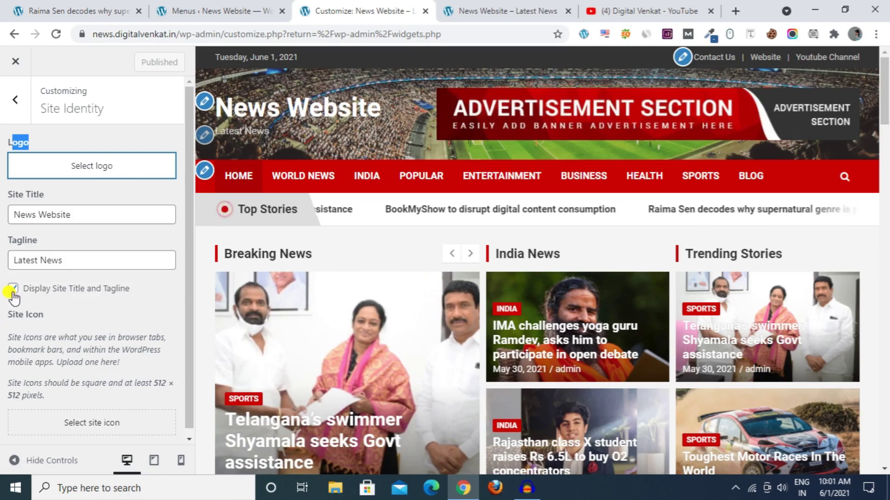
# Turn off the display of the site title and tagline, and turn it back on
pyautogui.click(12, 290)
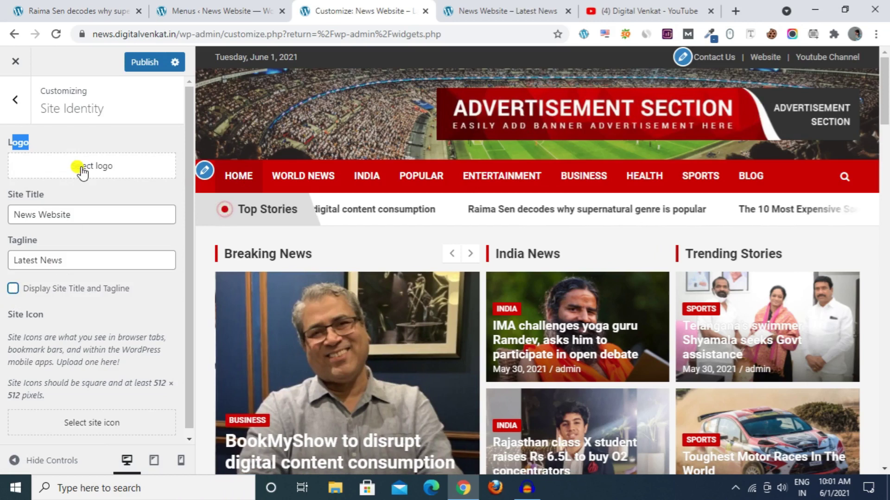
pyautogui.click(103, 194)
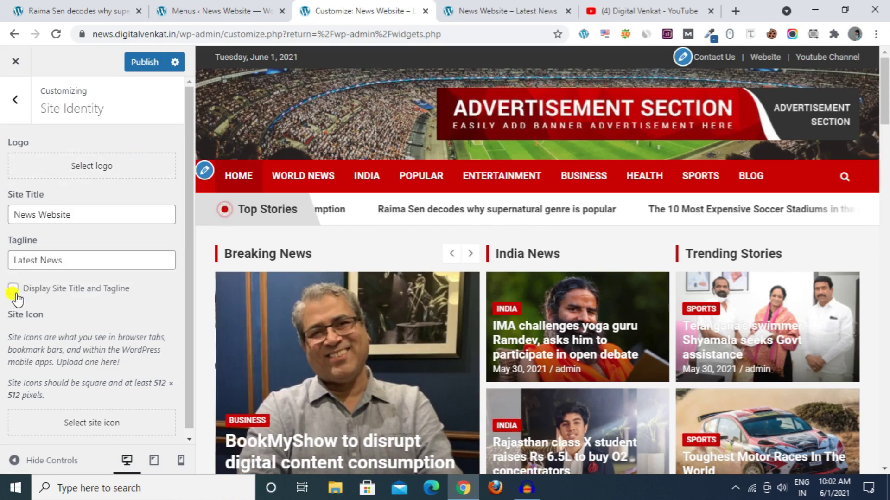
pyautogui.click(13, 289)
# Review the site title, tagline and site icon settings, and publish the Customizer changes
pyautogui.moveTo(61, 214); pyautogui.dragTo(96, 217)
pyautogui.click(104, 261)
pyautogui.scroll(-1, 138, 310)
pyautogui.moveTo(12, 308); pyautogui.dragTo(71, 314)
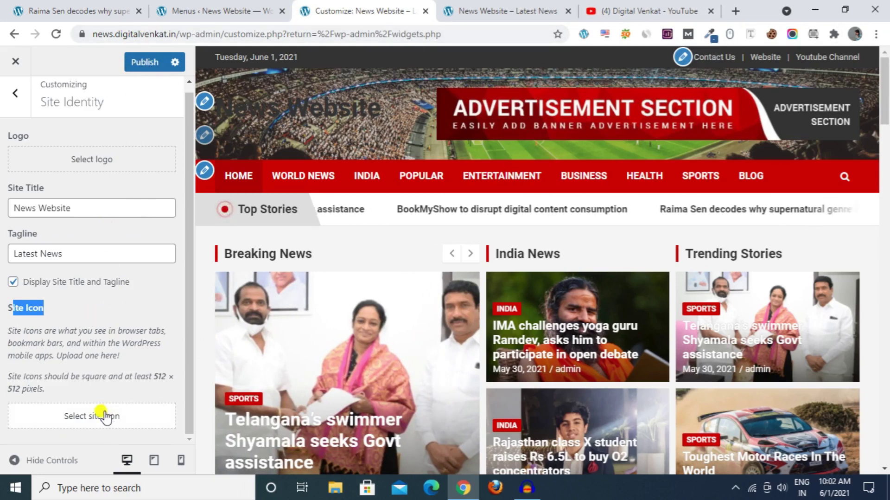
pyautogui.click(112, 423)
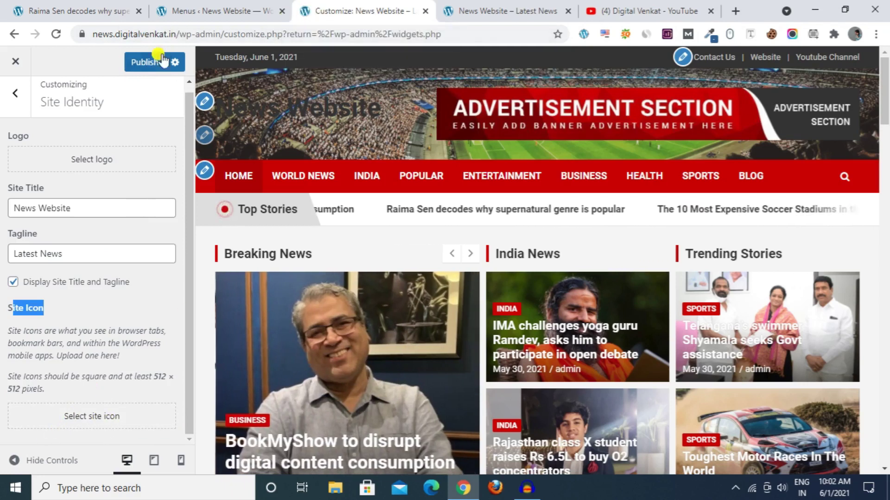
pyautogui.click(141, 63)
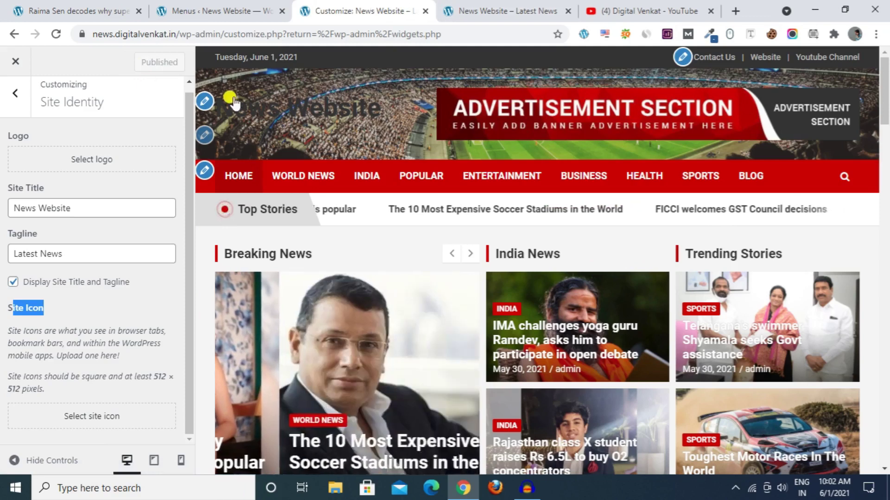
# Look over the live News Website home page, and switch to the YouTube channel page to view its channel name
pyautogui.click(490, 7)
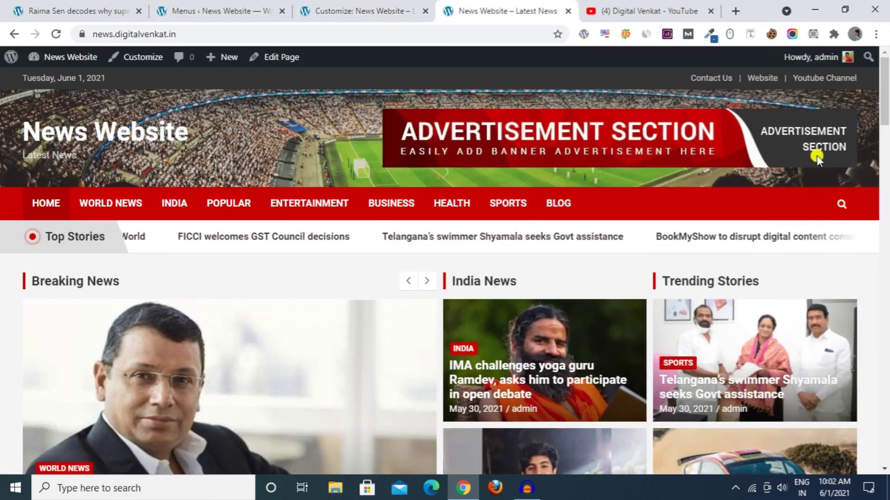
pyautogui.moveTo(885, 90)
pyautogui.mouseDown()
pyautogui.moveTo(886, 454)
pyautogui.moveTo(886, 88)
pyautogui.mouseUp()
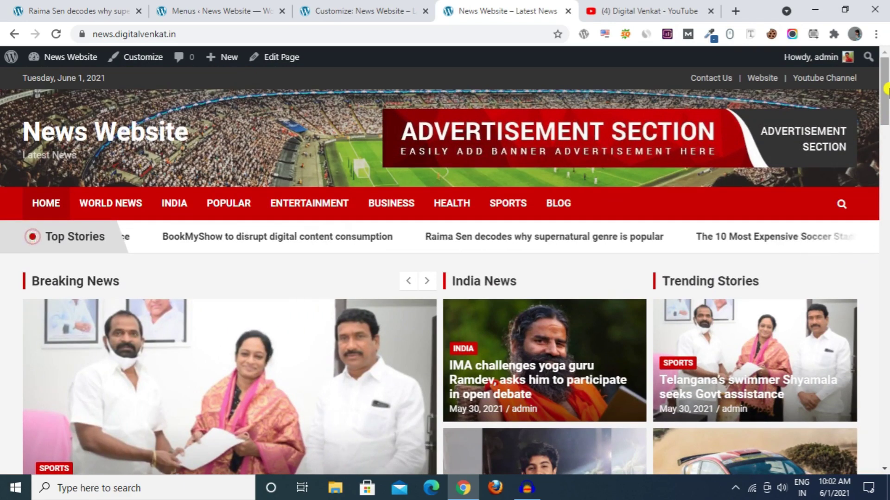
pyautogui.click(685, 5)
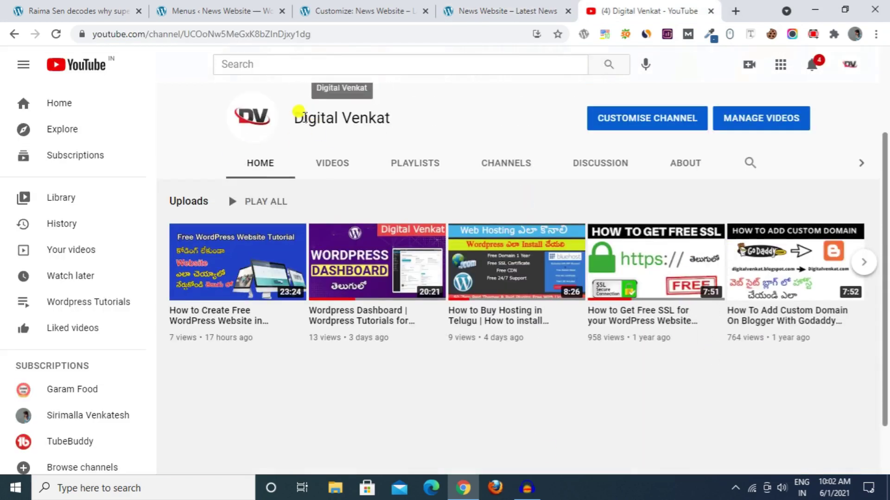
pyautogui.moveTo(297, 117); pyautogui.dragTo(412, 118)
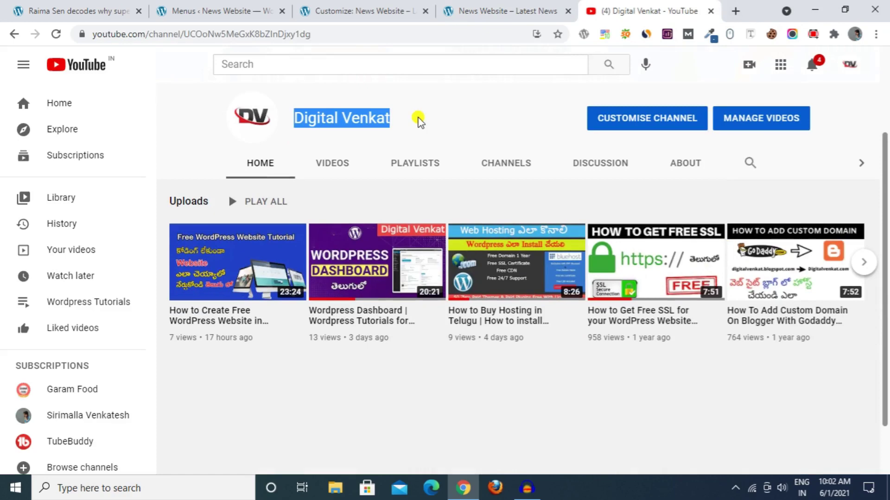